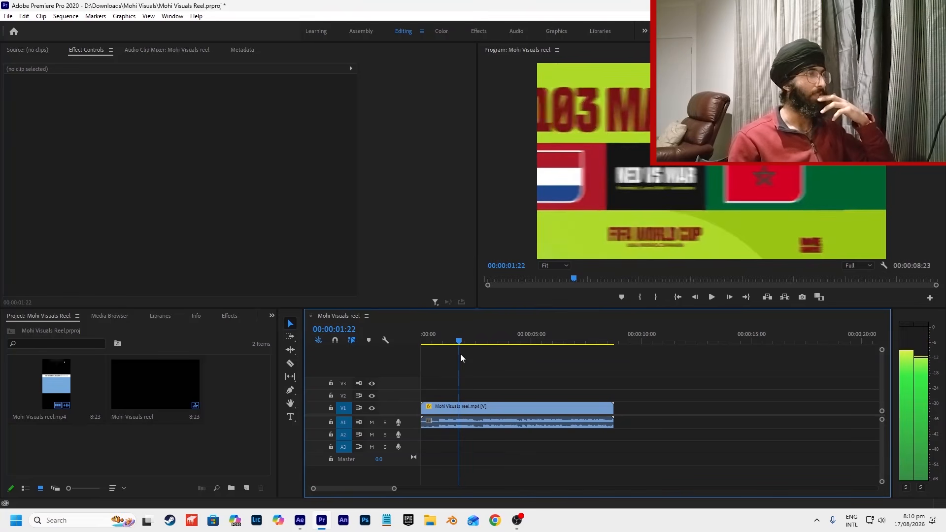
# Step: Play the reference reel from the start of its sequence
pyautogui.moveTo(460, 355); pyautogui.dragTo(420, 402)
pyautogui.press('space')
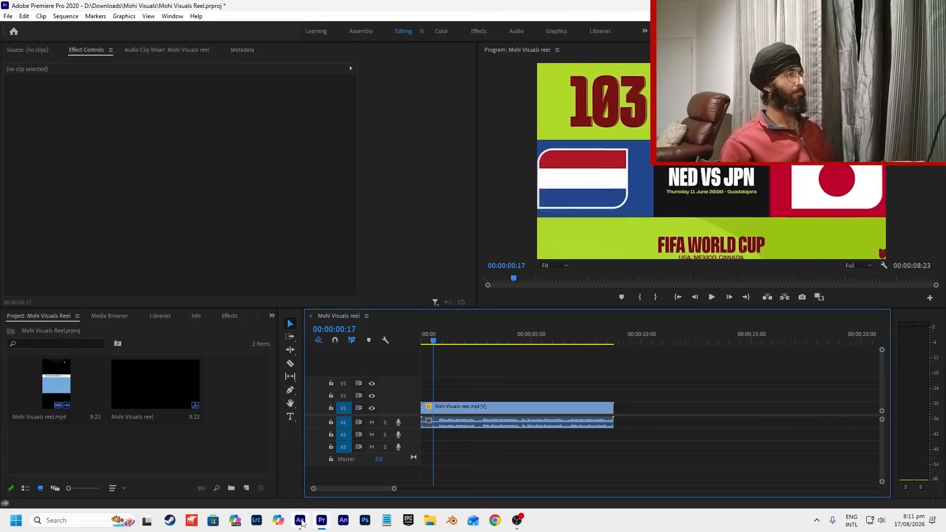
# Step: Switch to After Effects and create a 1920 x 1080 black solid layer named BG
pyautogui.click(299, 520)
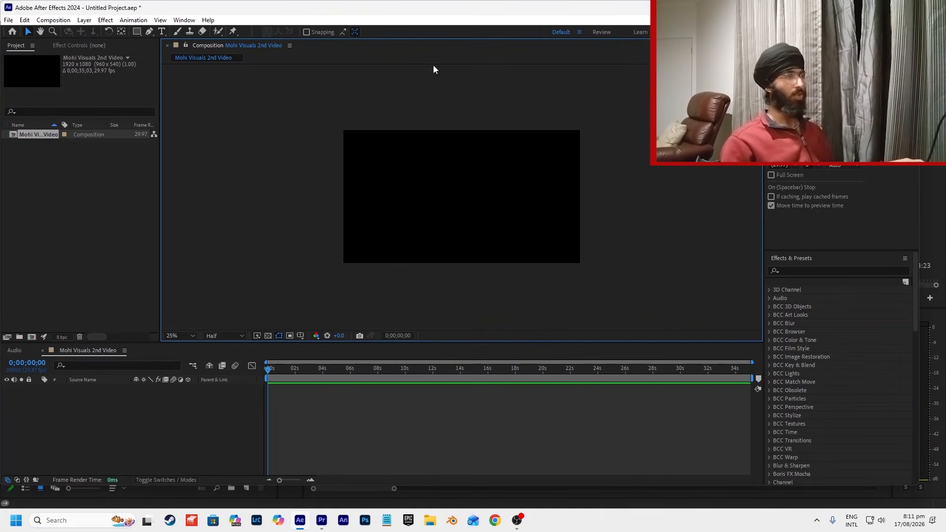
pyautogui.click(83, 20)
pyautogui.moveTo(101, 31)
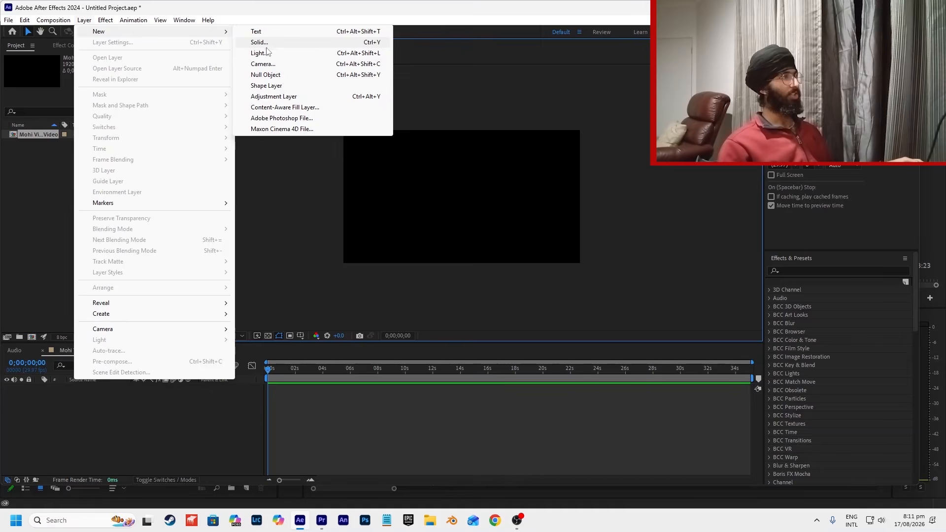
pyautogui.click(308, 42)
pyautogui.write('BG')
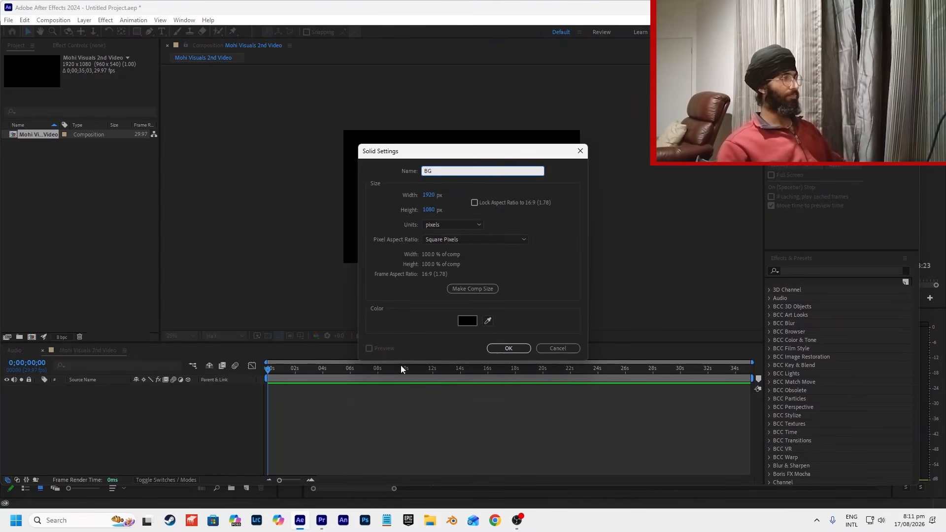
pyautogui.press('Return')
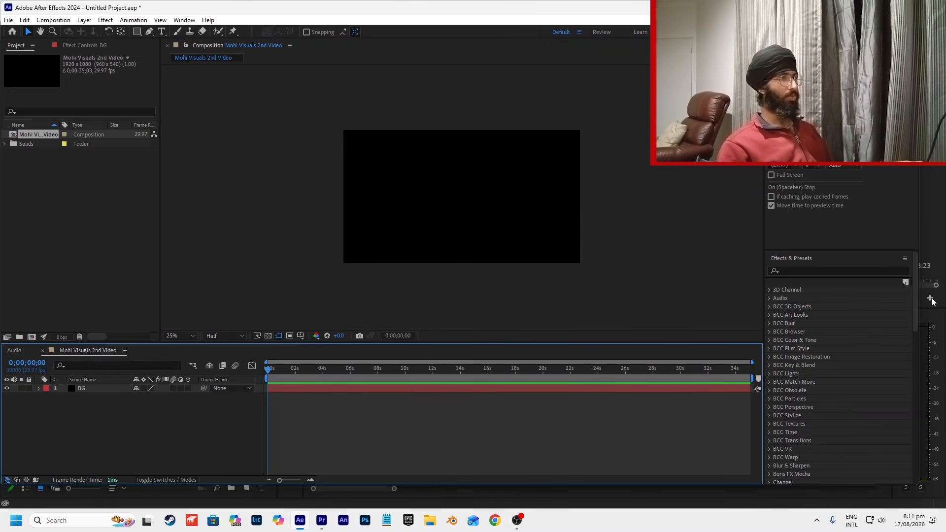
# Step: Apply the Fill effect to the BG layer and set its color to a bright lime green
pyautogui.click(827, 272)
pyautogui.write('fii')
pyautogui.hotkey('ctrl', 'a')
pyautogui.write('fill')
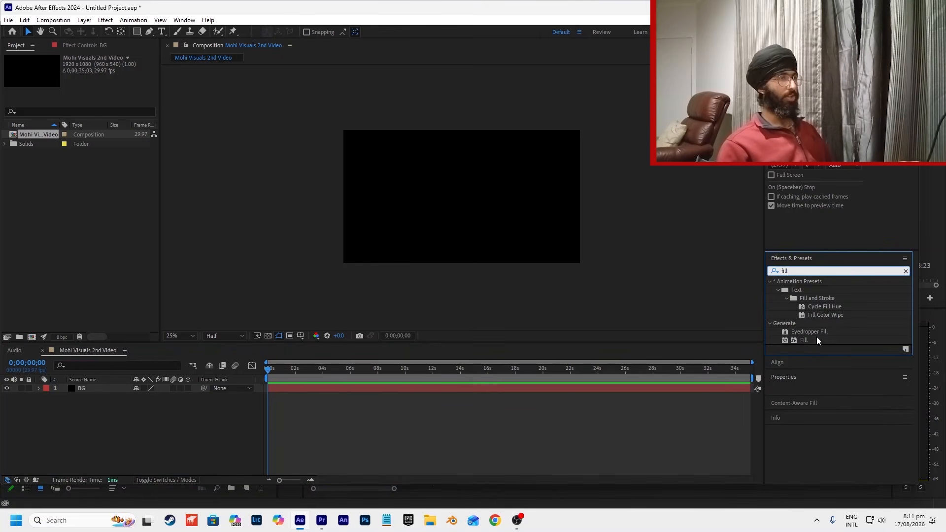
pyautogui.click(810, 339)
pyautogui.moveTo(817, 340); pyautogui.dragTo(477, 388)
pyautogui.click(92, 91)
pyautogui.moveTo(477, 421); pyautogui.dragTo(481, 443)
pyautogui.click(555, 342)
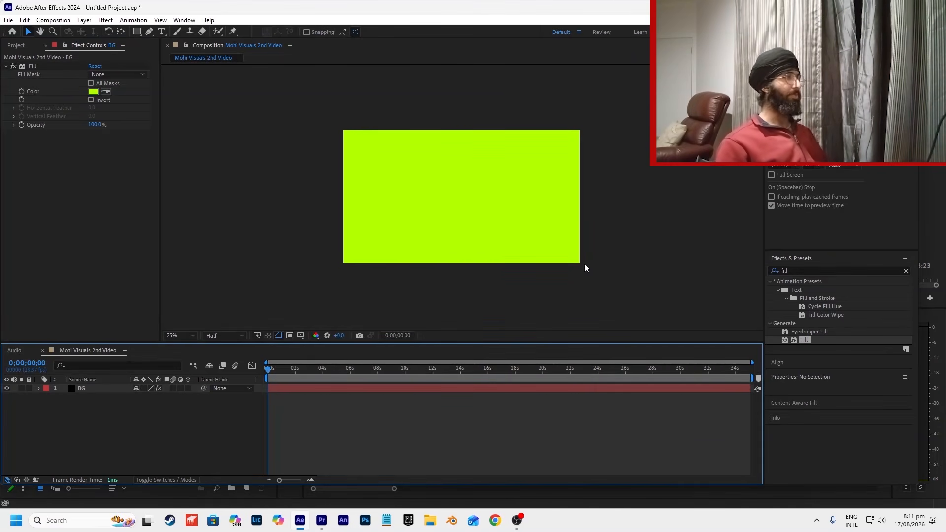
pyautogui.hotkey('ctrl', 's')
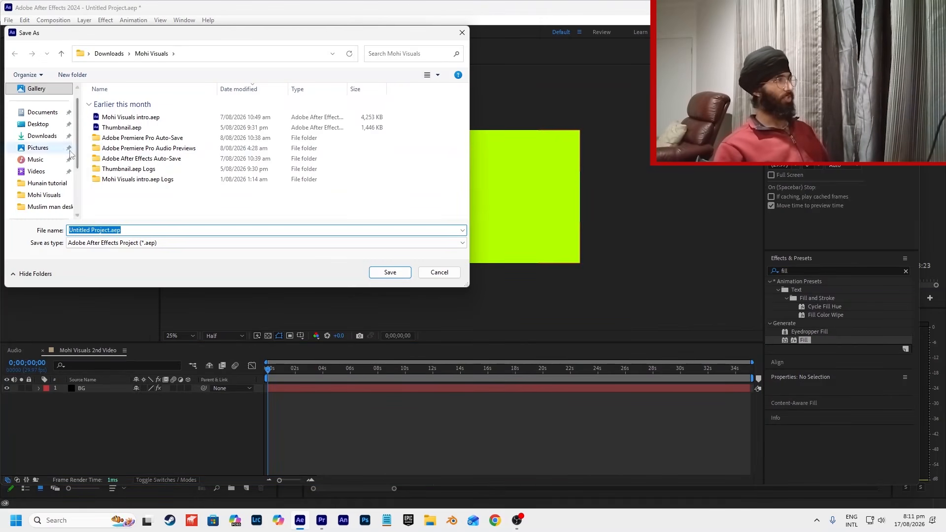
pyautogui.click(42, 136)
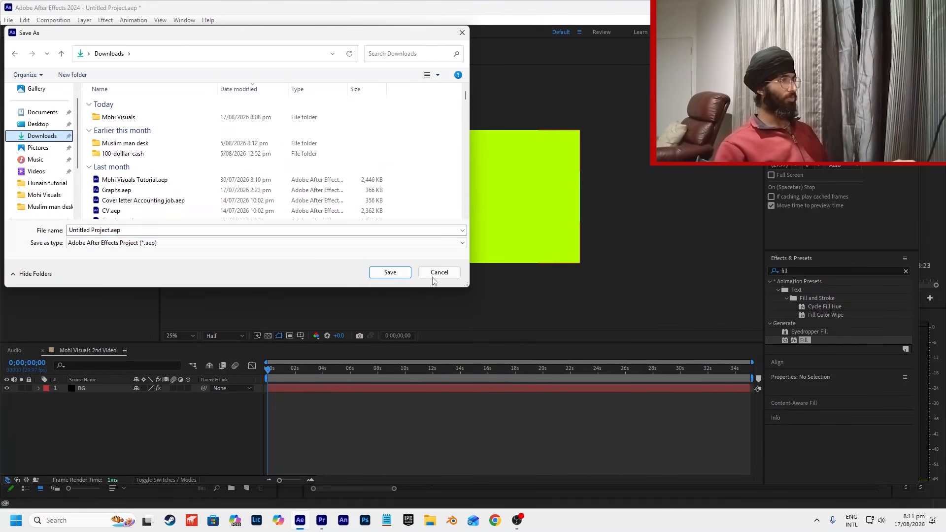
pyautogui.click(431, 276)
# Step: Create a folder named "Mohi Visuals Second Vid" in Downloads using File Explorer
pyautogui.click(430, 520)
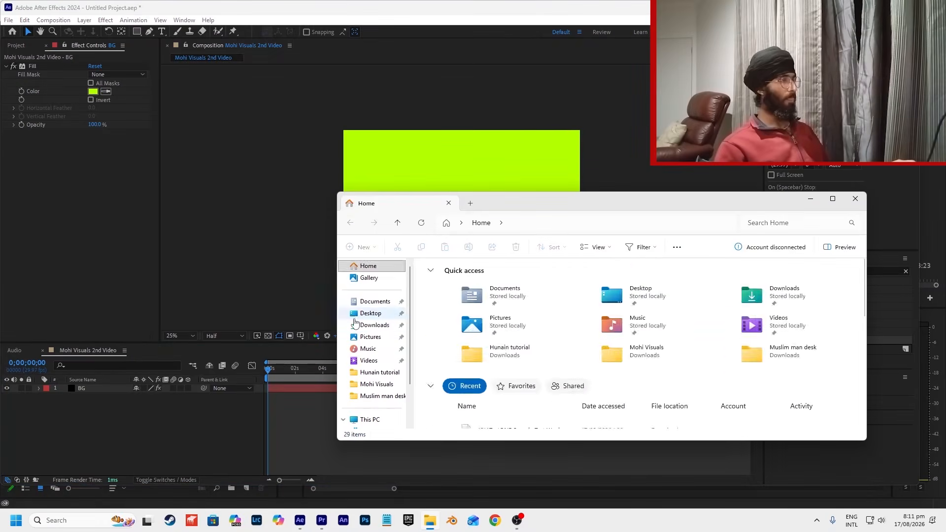
pyautogui.click(374, 325)
pyautogui.rightClick(752, 285)
pyautogui.moveTo(778, 348)
pyautogui.click(716, 351)
pyautogui.write('Mohi Visuals Second Re')
pyautogui.press('Return')
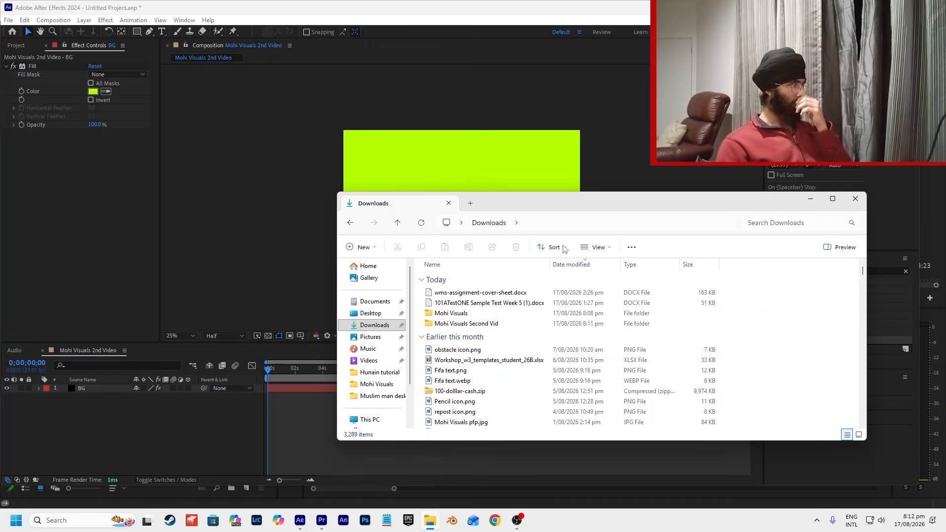
pyautogui.click(855, 199)
# Step: Save the project as "Second Project" inside the Mohi Visuals Second Vid folder
pyautogui.hotkey('ctrl', 's')
pyautogui.doubleClick(133, 117)
pyautogui.click(94, 230)
pyautogui.write('Second Project')
pyautogui.press('Return')
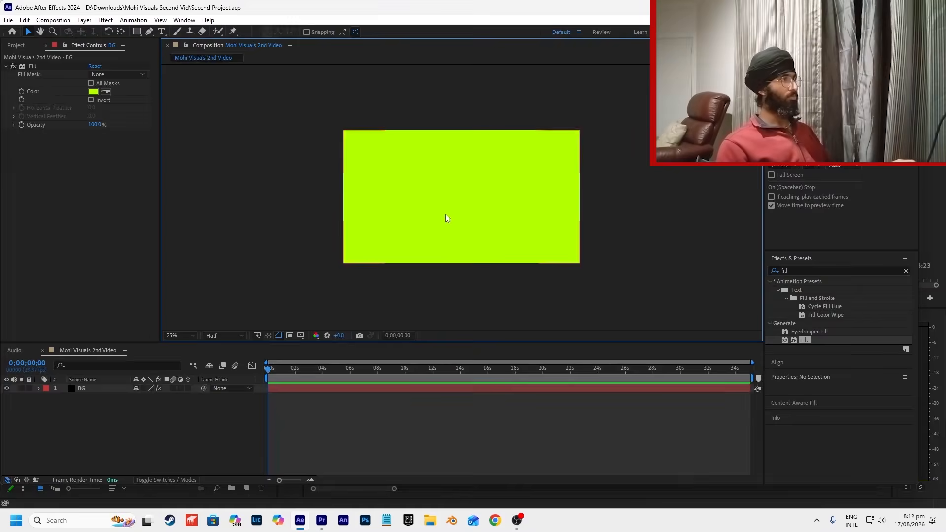
# Step: Darken the BG layer's Fill color to a deeper lime green
pyautogui.click(445, 214)
pyautogui.click(93, 92)
pyautogui.moveTo(458, 401); pyautogui.dragTo(469, 365)
pyautogui.click(566, 340)
pyautogui.click(541, 295)
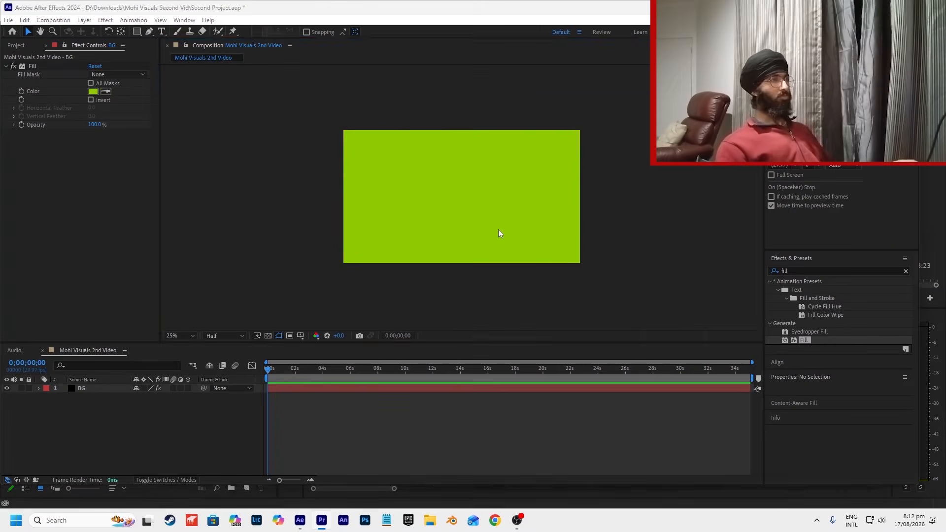
# Step: Duplicate the BG layer and set the copy's Fill color to a brighter lime green
pyautogui.click(498, 230)
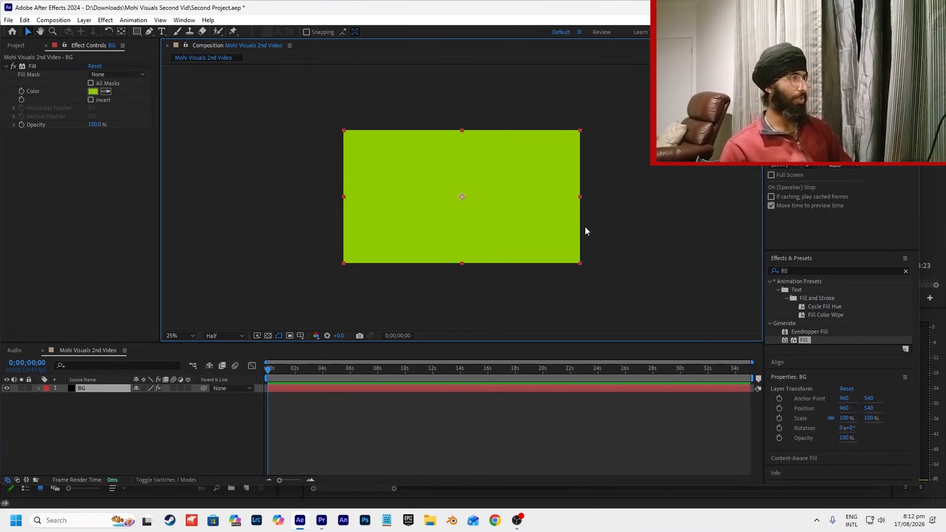
pyautogui.hotkey('ctrl', 'd')
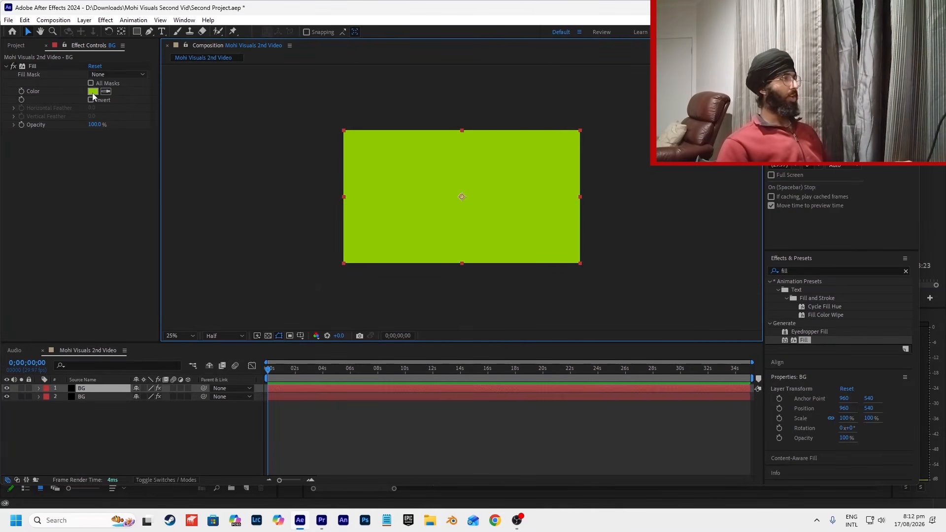
pyautogui.click(93, 91)
pyautogui.moveTo(469, 372); pyautogui.dragTo(465, 347)
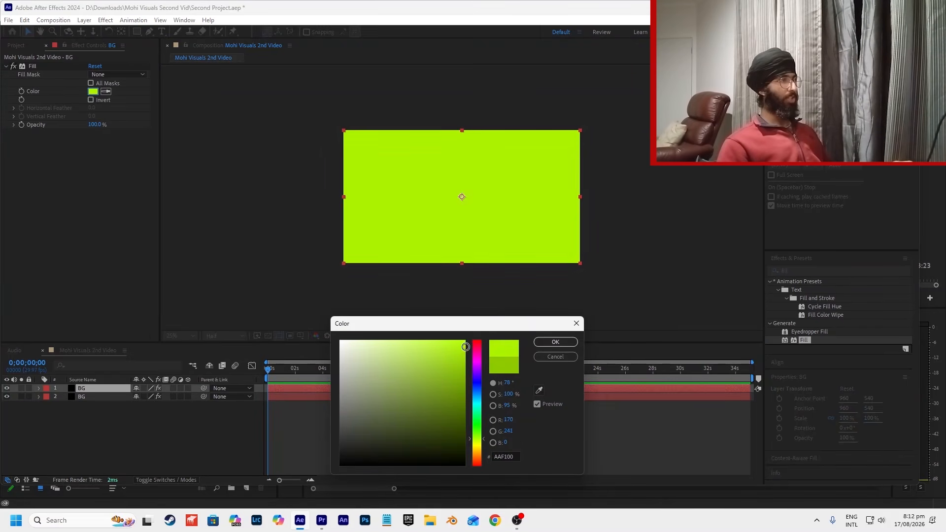
pyautogui.click(538, 343)
# Step: Draw a closed Pen mask on the upper BG layer with an S-shaped edge down the middle, enclosing the frame's left side
pyautogui.click(149, 31)
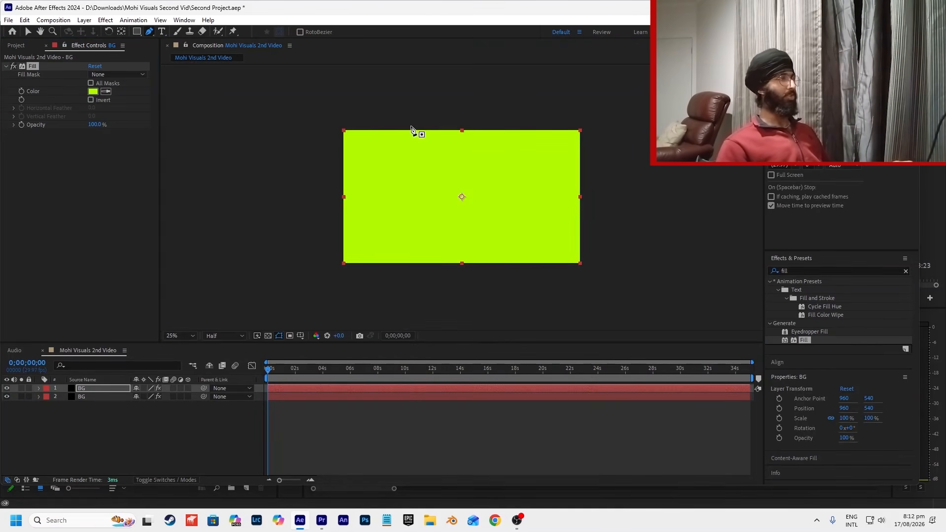
pyautogui.hotkey('alt', 'Tab')
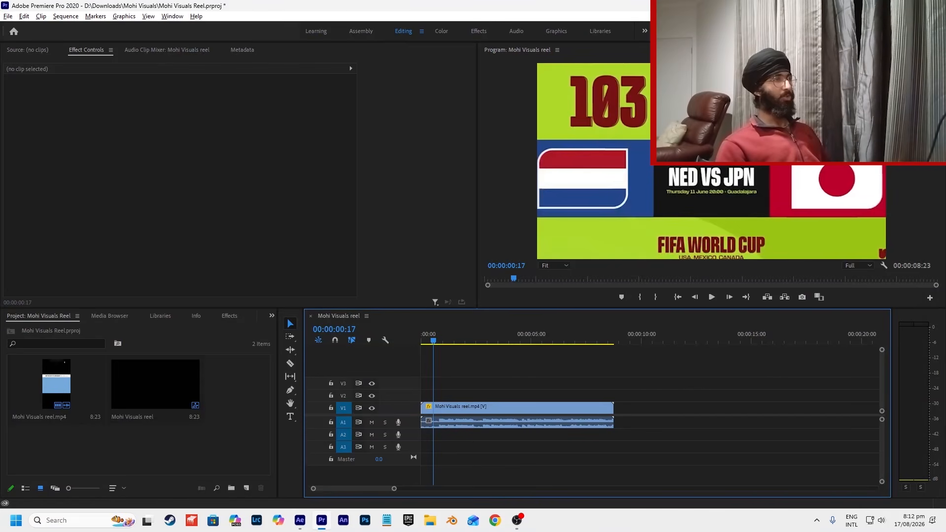
pyautogui.hotkey('alt', 'Tab')
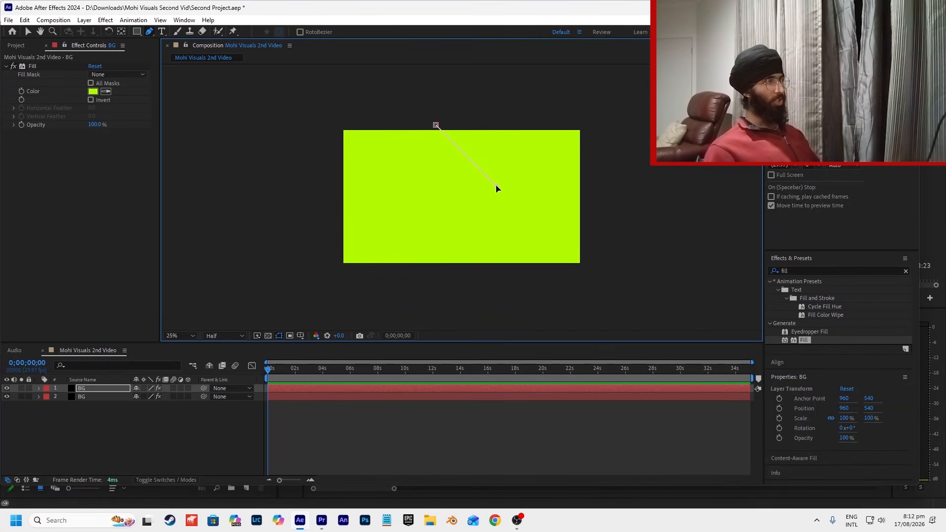
pyautogui.moveTo(506, 205); pyautogui.dragTo(484, 209)
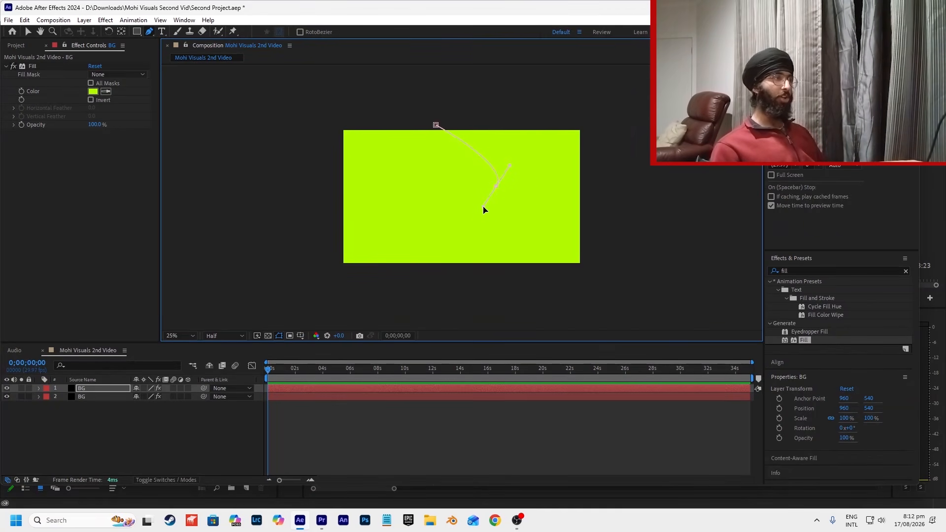
pyautogui.click(411, 198)
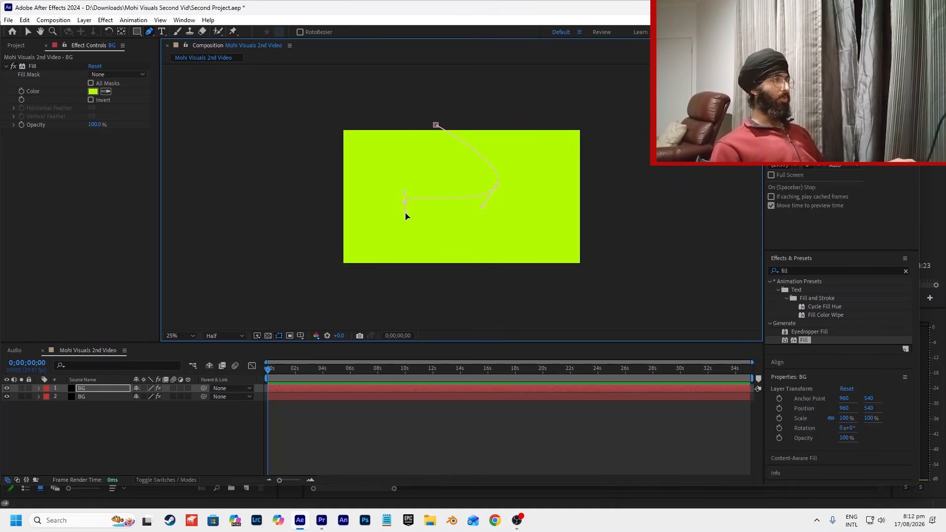
pyautogui.click(464, 244)
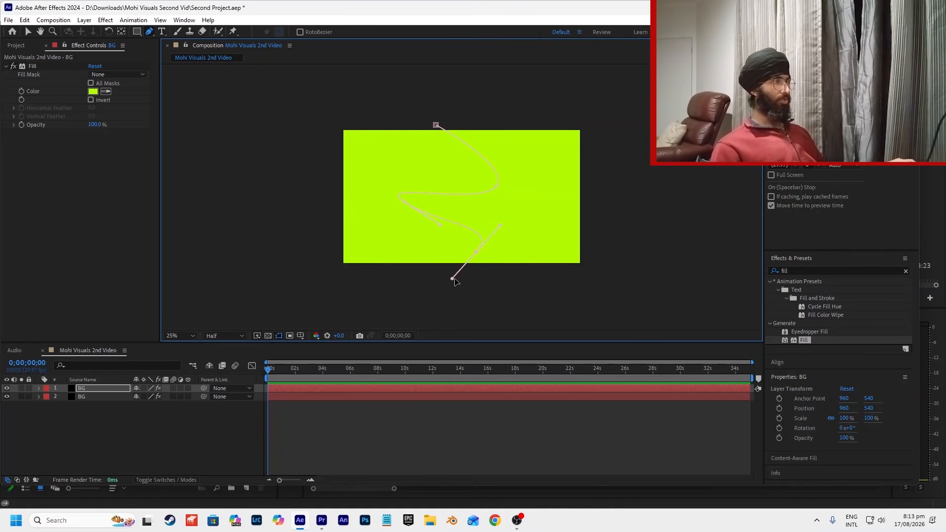
pyautogui.click(407, 276)
pyautogui.click(310, 267)
pyautogui.click(282, 160)
pyautogui.click(298, 105)
pyautogui.click(428, 117)
pyautogui.click(436, 124)
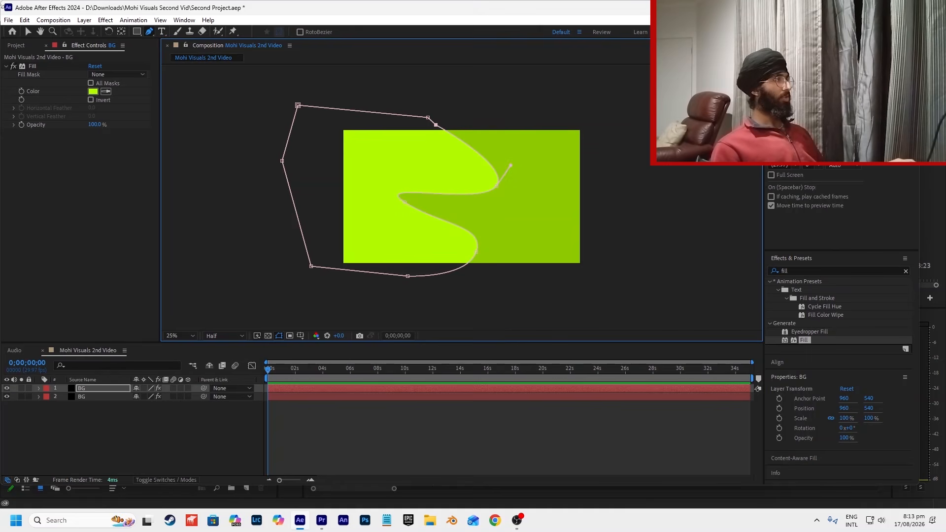
pyautogui.click(27, 32)
pyautogui.click(600, 197)
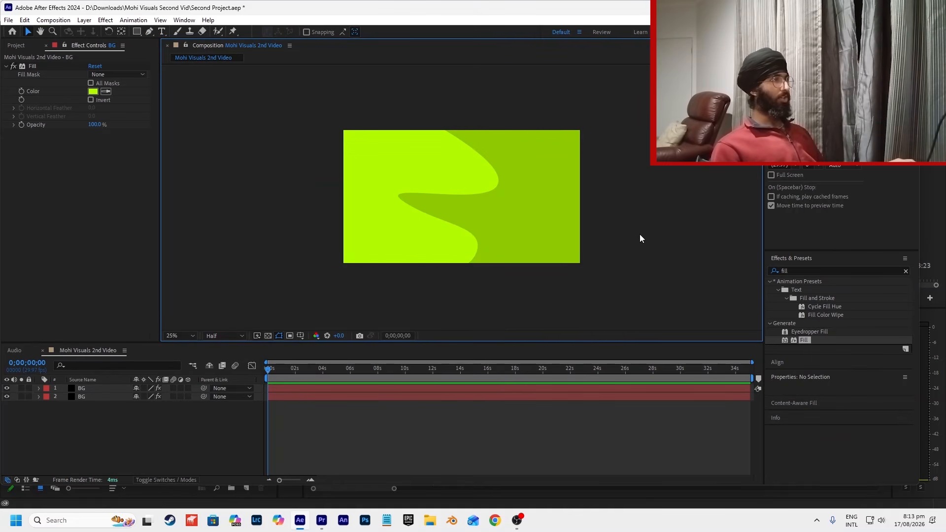
# Step: Compare the wavy masked background with the reference reel in Premiere Pro
pyautogui.click(461, 212)
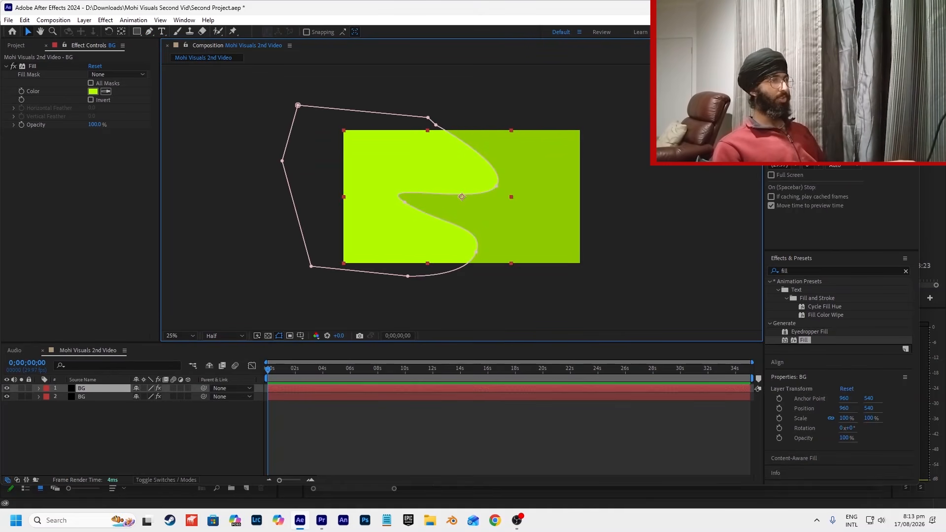
pyautogui.click(561, 286)
pyautogui.hotkey('alt', 'Tab')
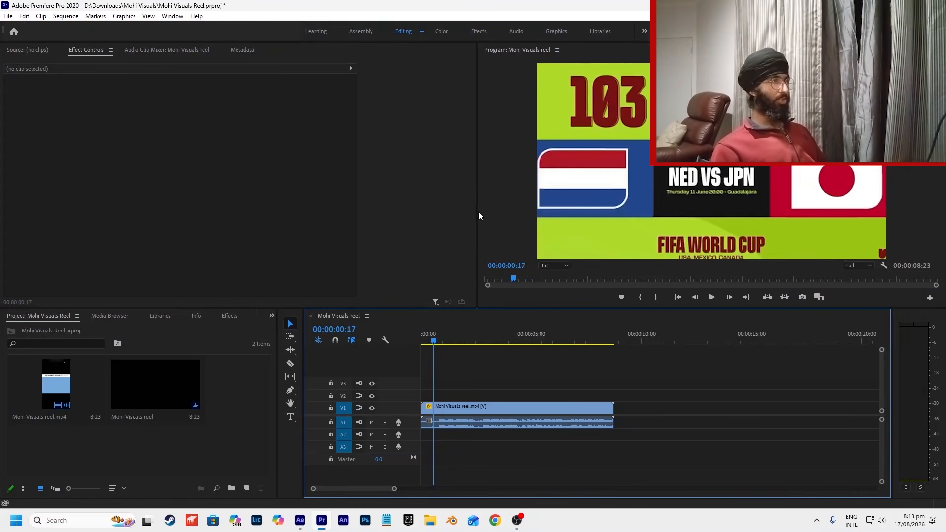
pyautogui.hotkey('alt', 'Tab')
# Step: Tone down the upper BG layer's Fill color to a softer lime green, about 9DDC04, and save the project
pyautogui.click(430, 178)
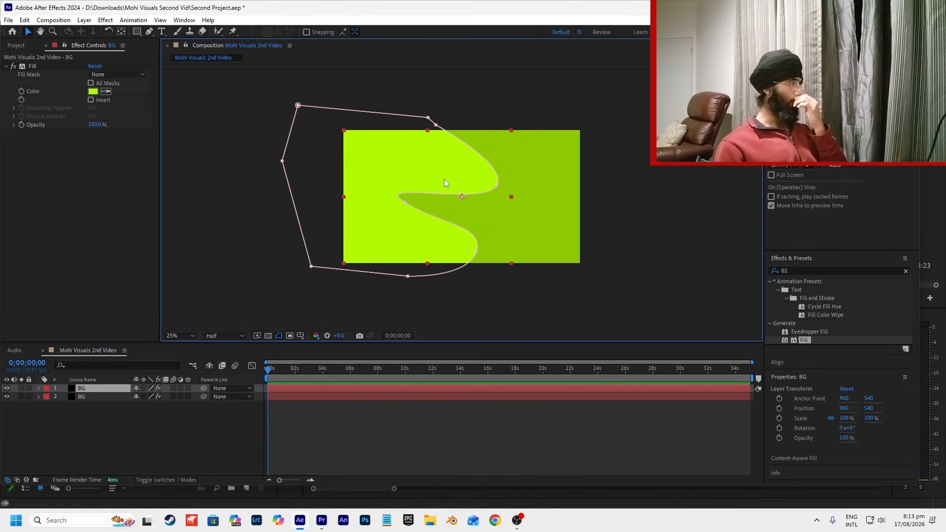
pyautogui.click(93, 92)
pyautogui.moveTo(463, 350); pyautogui.dragTo(465, 352)
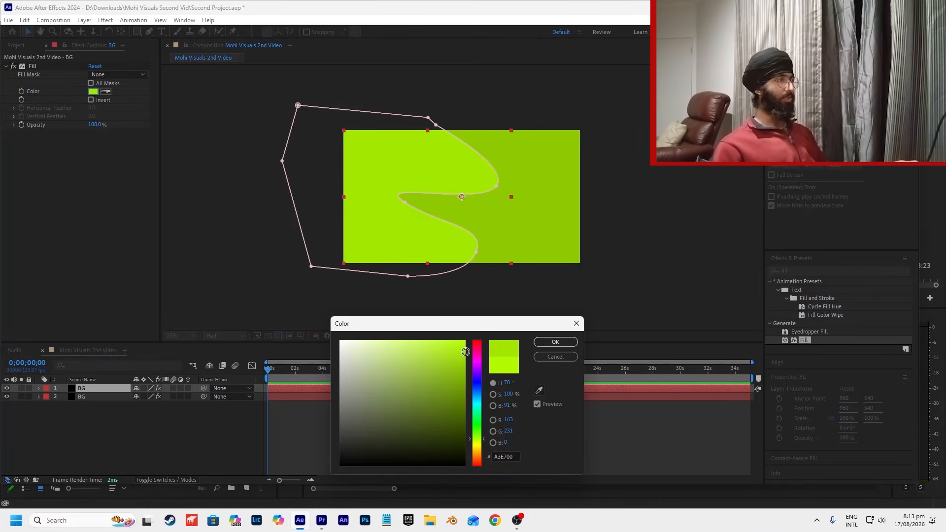
pyautogui.click(556, 341)
pyautogui.click(630, 279)
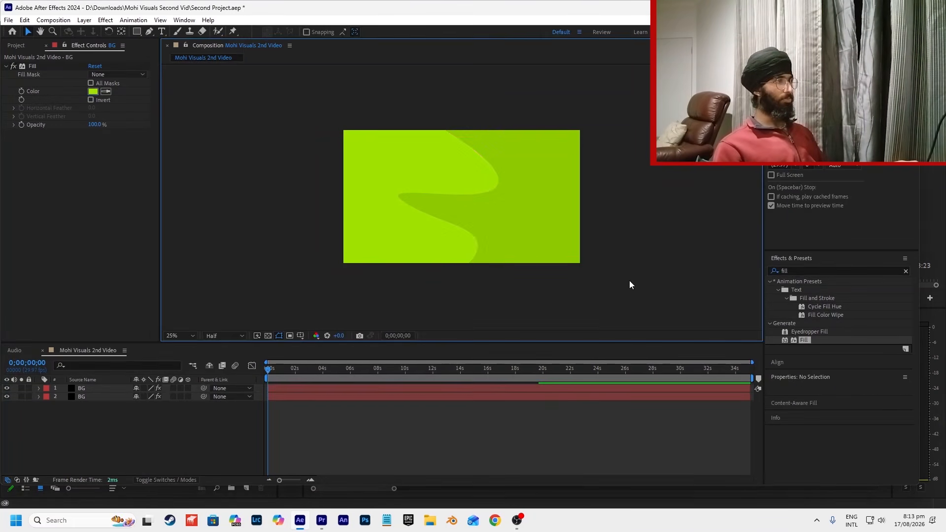
pyautogui.click(93, 92)
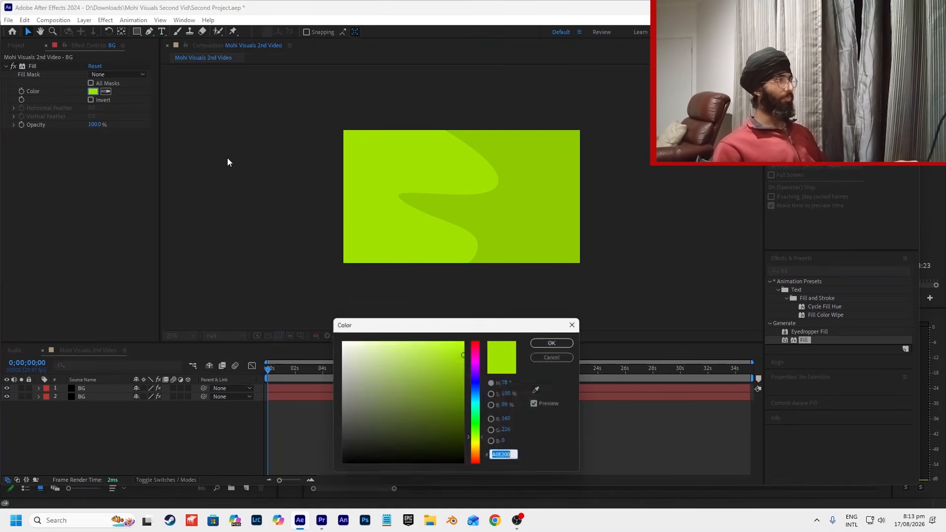
pyautogui.moveTo(461, 363); pyautogui.dragTo(463, 357)
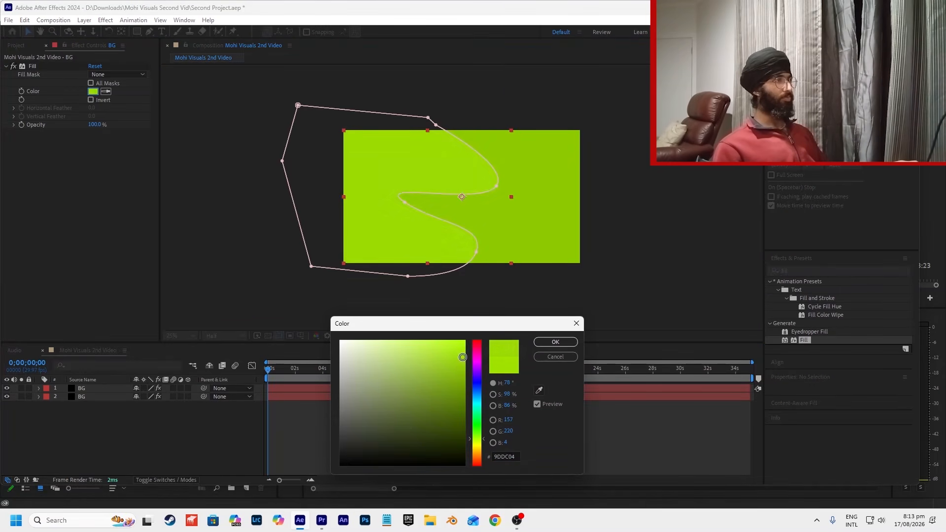
pyautogui.click(556, 357)
pyautogui.click(646, 294)
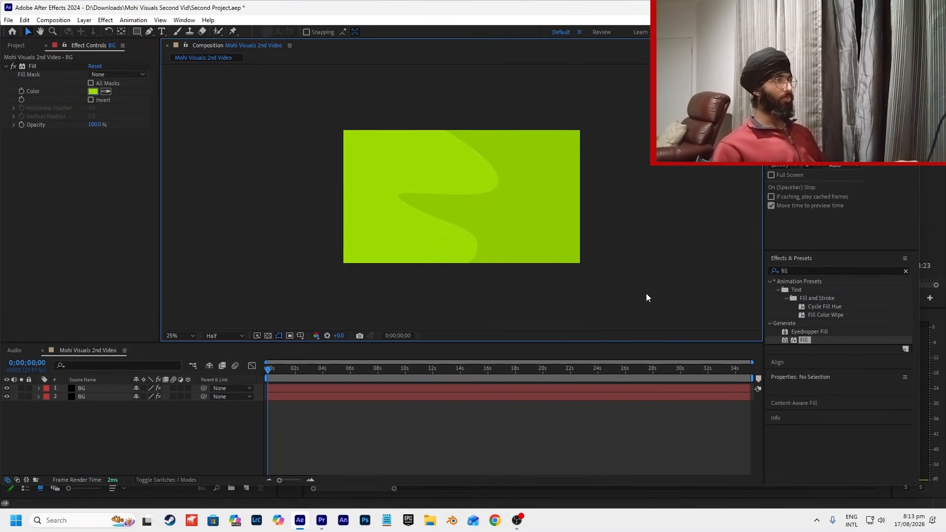
pyautogui.hotkey('ctrl', 's')
# Step: Check the two background greens against the reference reel's colors in Premiere Pro
pyautogui.hotkey('alt', 'Tab')
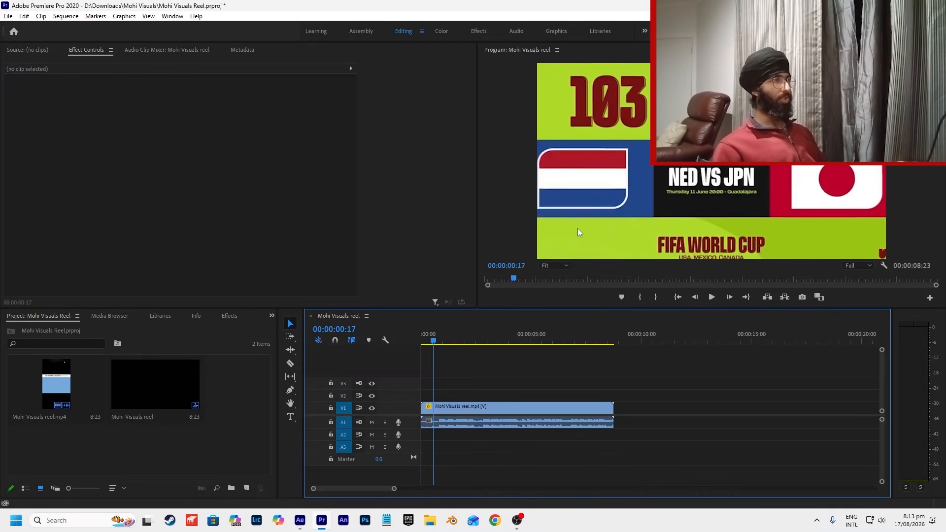
pyautogui.hotkey('alt', 'Tab')
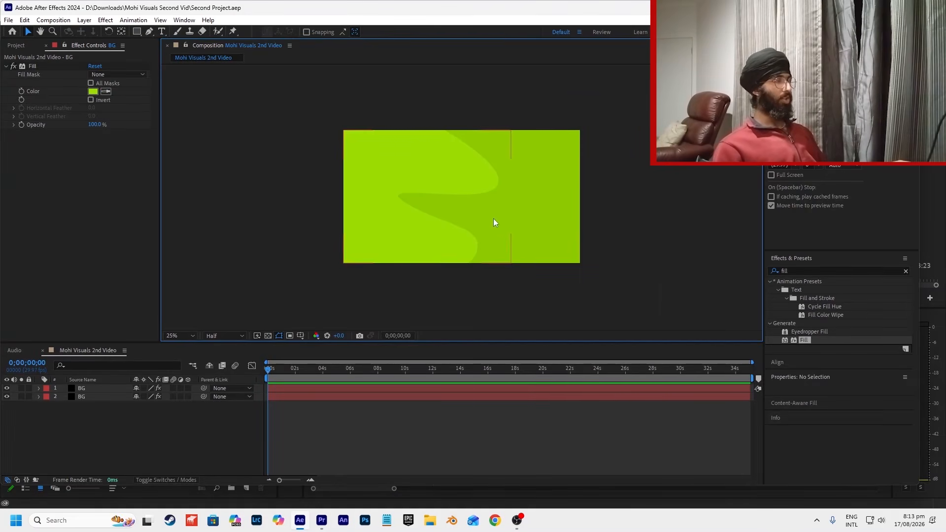
pyautogui.hotkey('alt', 'Tab')
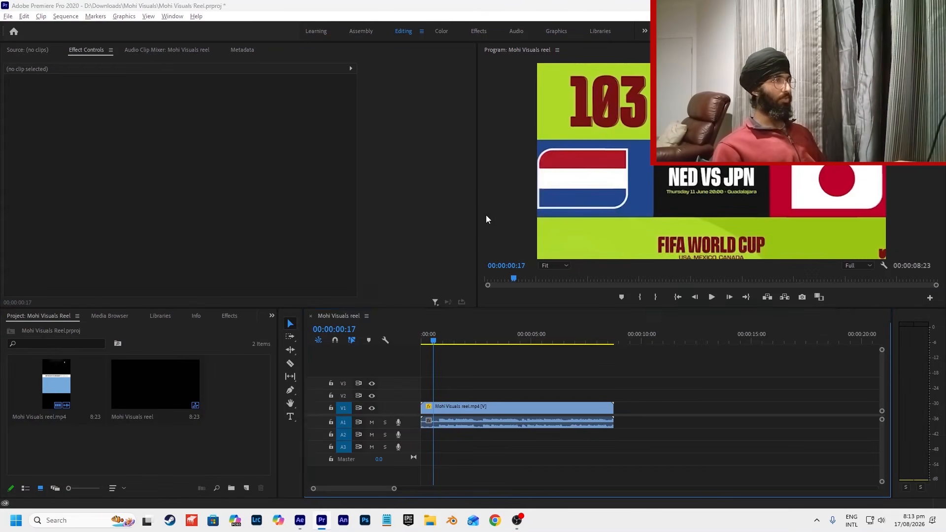
# Step: Switch to After Effects and add a text layer reading 103 MATCHES in the upper part of the composition
pyautogui.hotkey('alt', 'Tab')
pyautogui.click(161, 32)
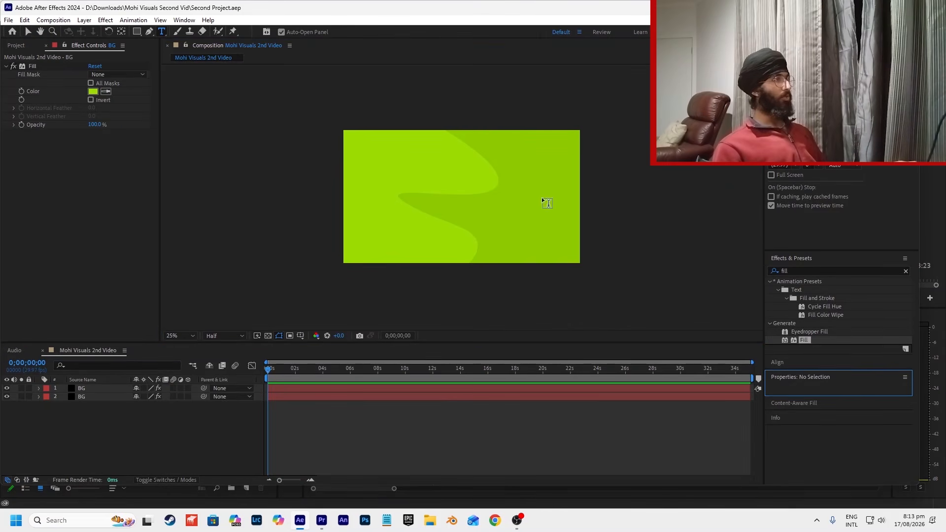
pyautogui.click(394, 158)
pyautogui.write('Mat')
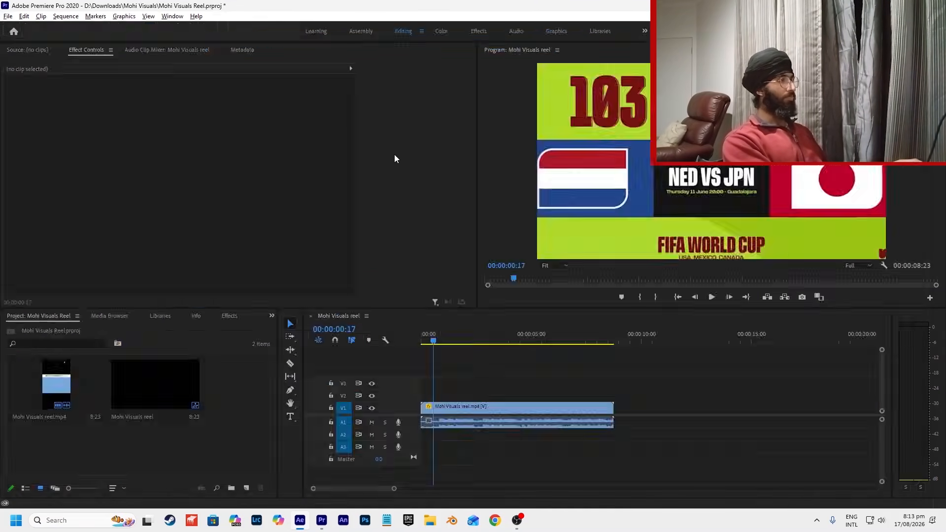
pyautogui.hotkey('ctrl', 'a')
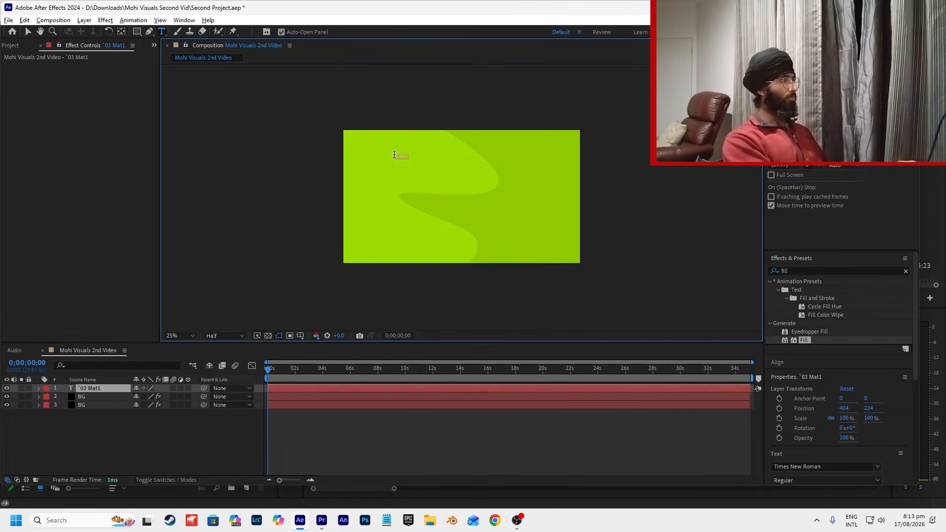
pyautogui.write('1')
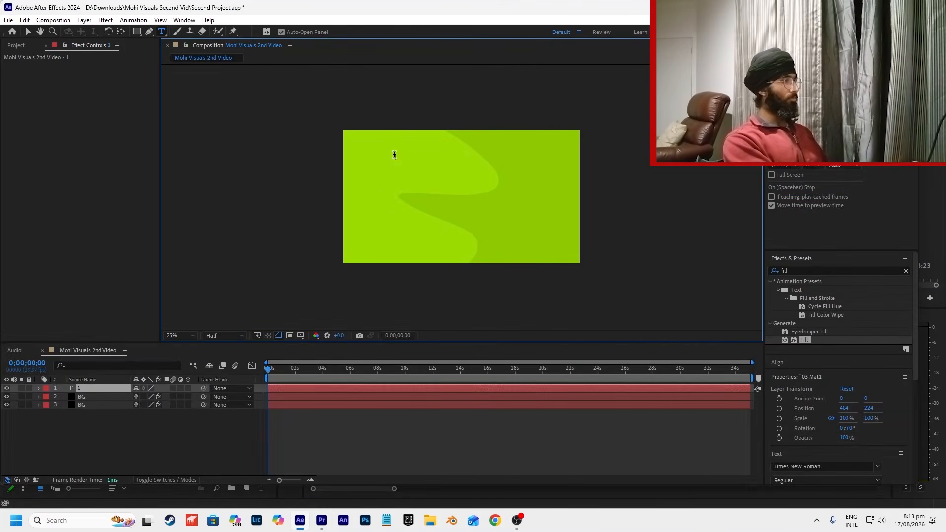
pyautogui.write('03 MATCHES')
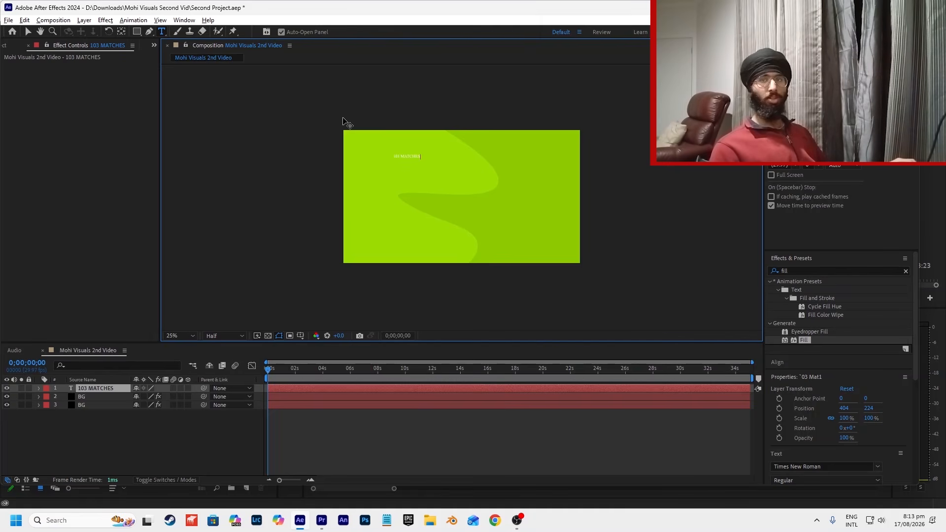
pyautogui.click(28, 33)
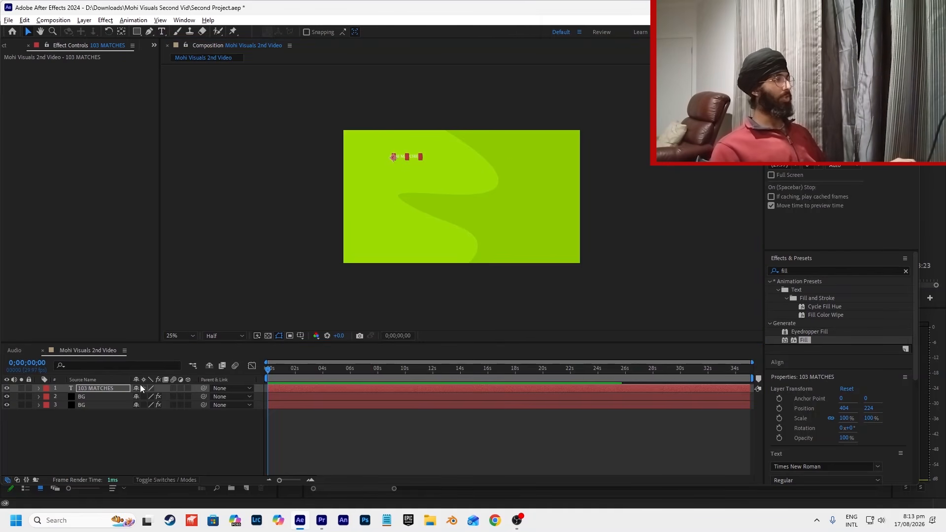
# Step: Enable motion blur and 3D on the 103 MATCHES layer, center its anchor point, and scale it to 547%
pyautogui.click(173, 390)
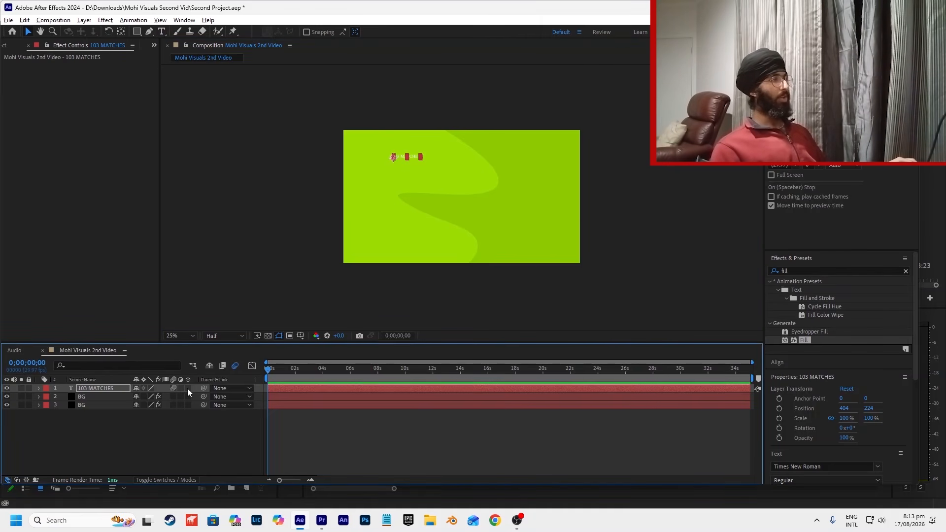
pyautogui.click(187, 388)
pyautogui.press('s')
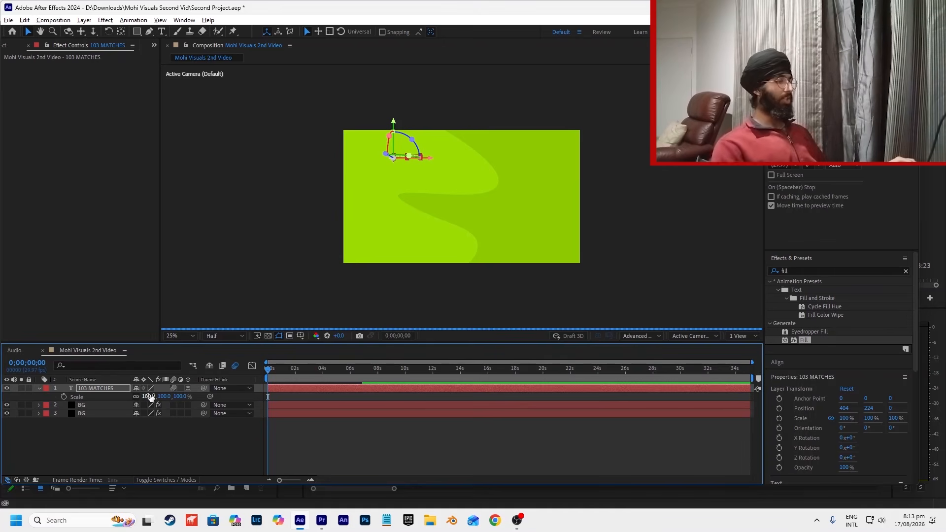
pyautogui.hotkey('ctrl', 'alt', 'Home')
pyautogui.moveTo(151, 397); pyautogui.dragTo(373, 412)
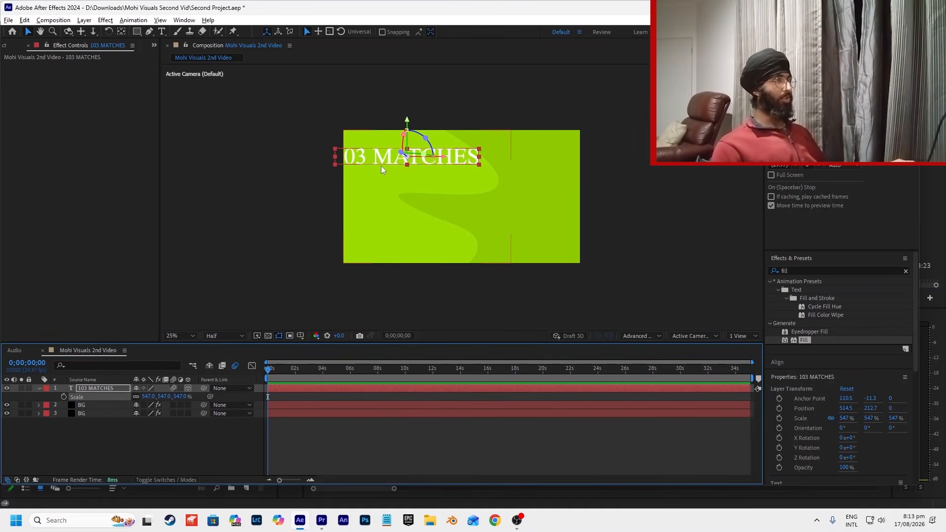
# Step: Center the 103 MATCHES title near the frame's upper edge at about 960.5, 180.7, using a temporary Proportional Grid as a guide
pyautogui.moveTo(412, 150); pyautogui.dragTo(465, 148)
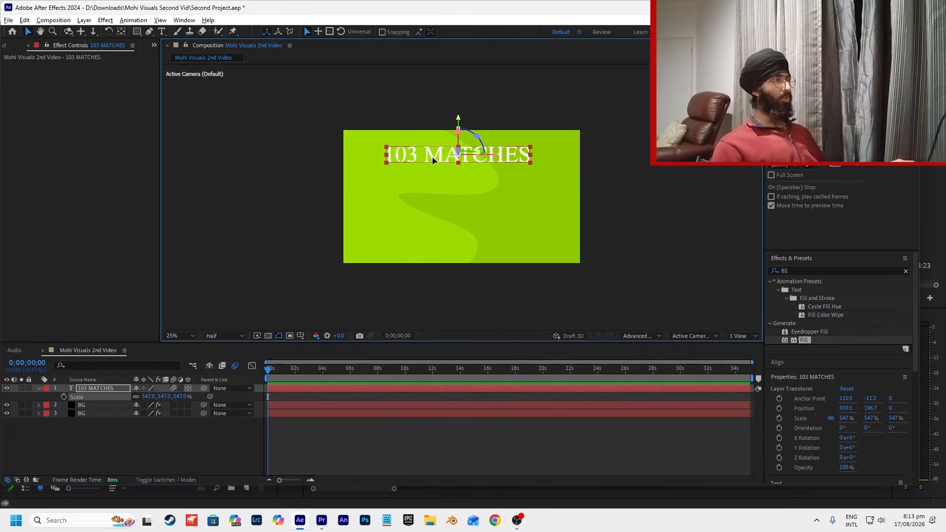
pyautogui.click(300, 336)
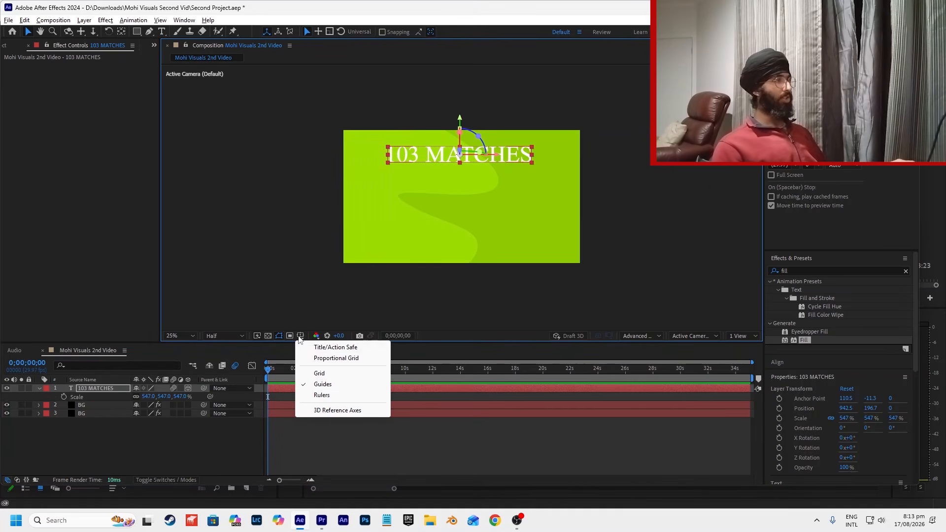
pyautogui.click(312, 359)
pyautogui.scroll(1, 467, 158)
pyautogui.moveTo(458, 158); pyautogui.dragTo(462, 159)
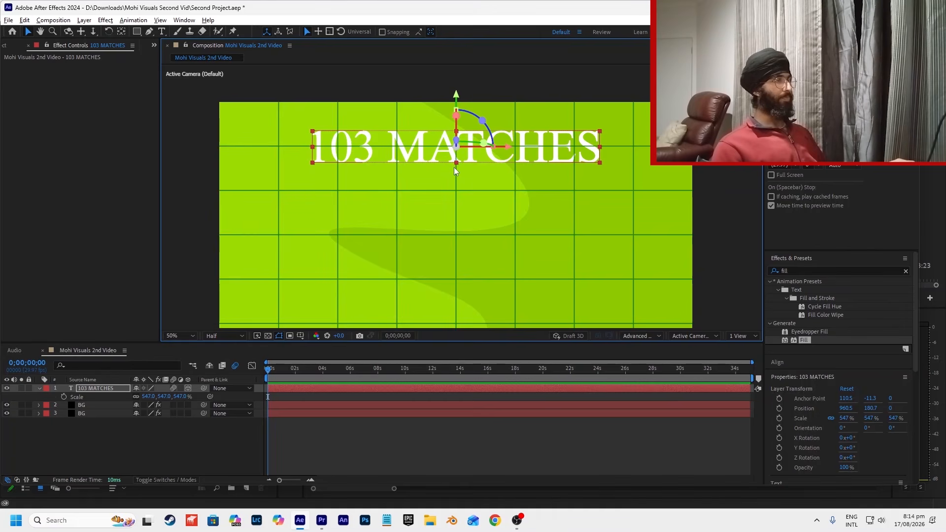
pyautogui.scroll(-1, 455, 171)
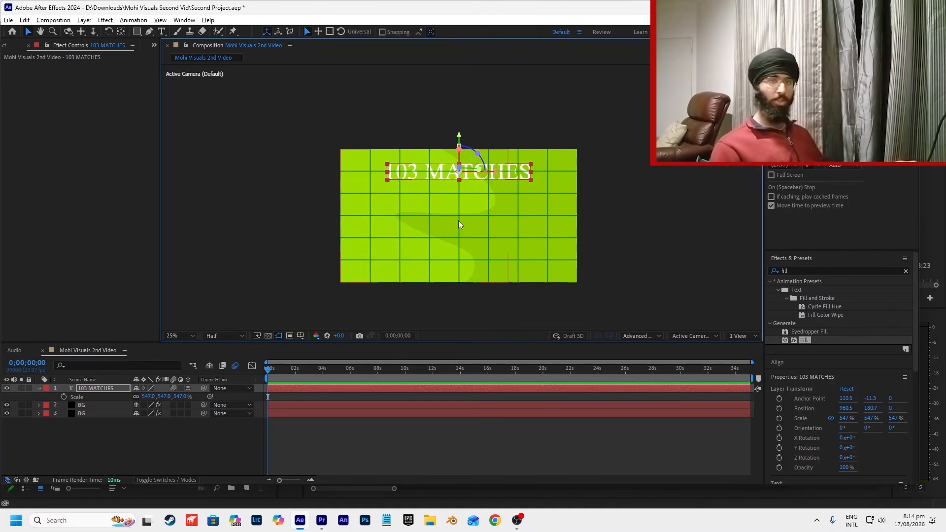
pyautogui.scroll(4, 462, 225)
pyautogui.scroll(-5, 463, 225)
pyautogui.scroll(4, 462, 225)
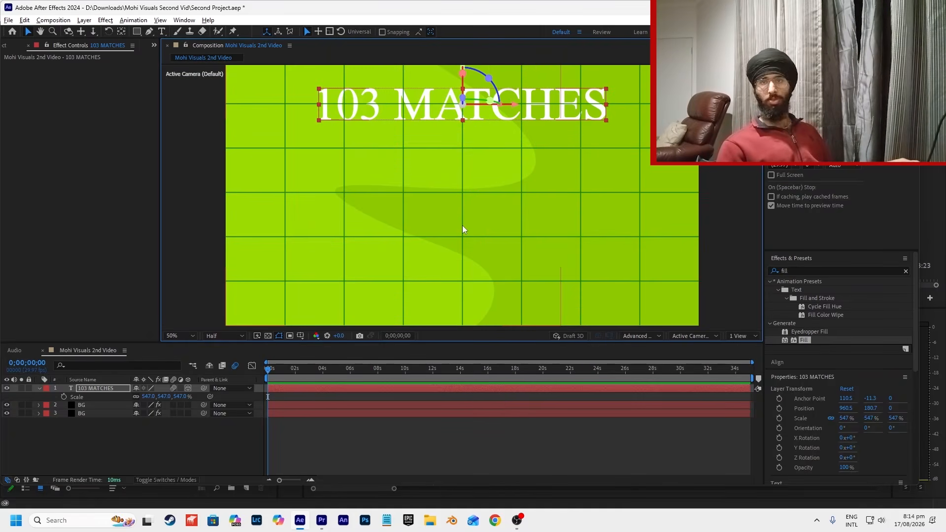
pyautogui.scroll(-2, 463, 229)
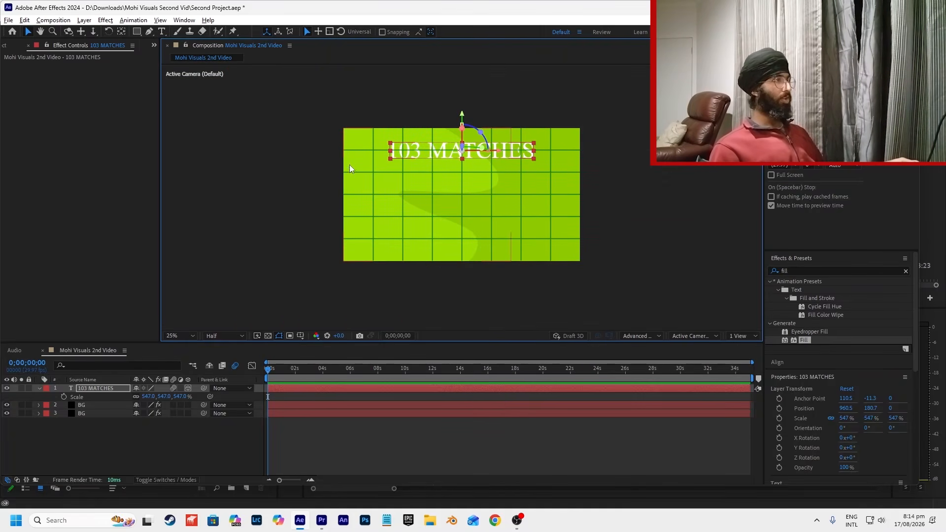
pyautogui.click(661, 182)
pyautogui.click(306, 335)
pyautogui.click(318, 364)
# Step: Set the 103 MATCHES title's fill color to crimson CB0043
pyautogui.click(464, 158)
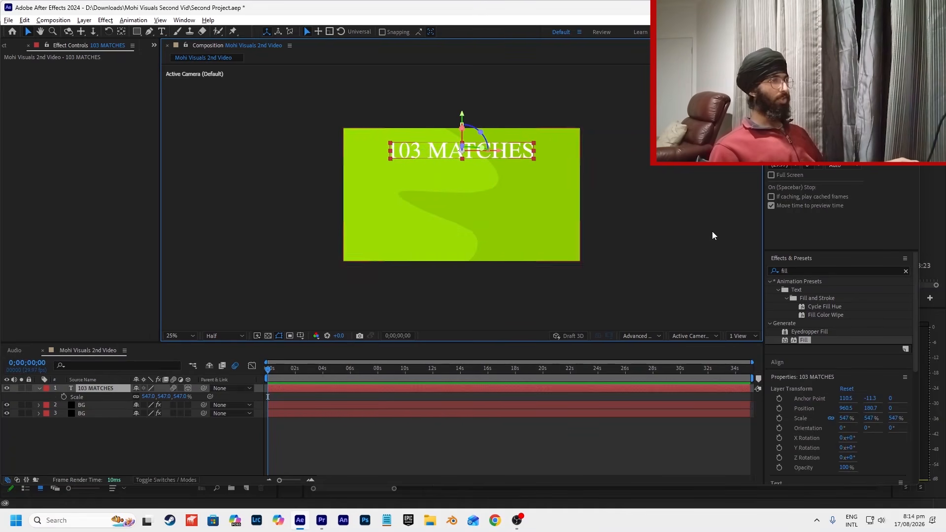
pyautogui.scroll(-5, 826, 388)
pyautogui.click(798, 341)
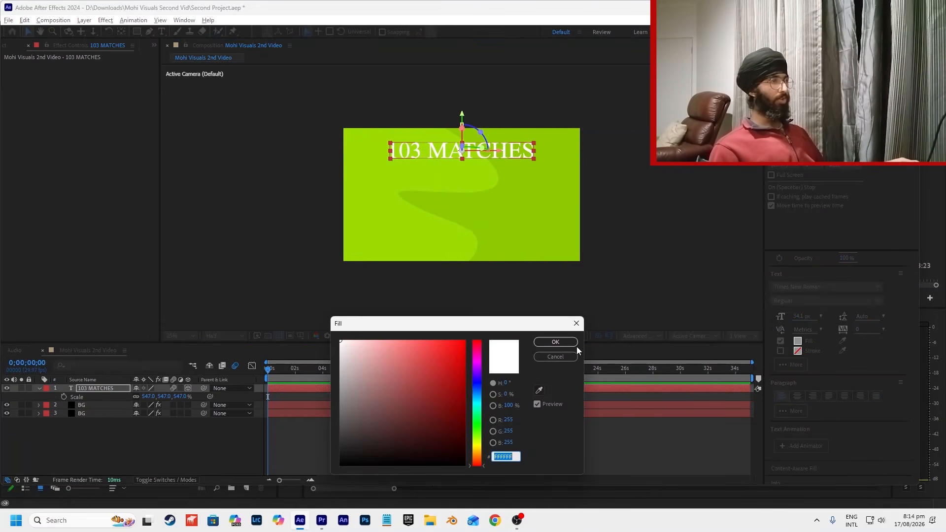
pyautogui.click(478, 355)
pyautogui.moveTo(453, 356)
pyautogui.mouseDown()
pyautogui.moveTo(416, 327)
pyautogui.moveTo(509, 365)
pyautogui.mouseUp()
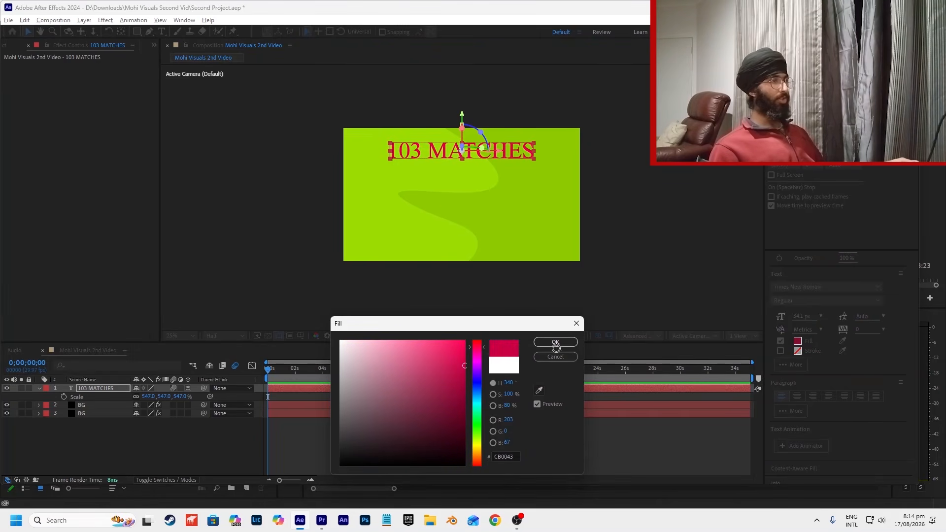
pyautogui.click(556, 342)
# Step: Enable a stroke on the 103 MATCHES title and set its color to black, 000000
pyautogui.click(780, 351)
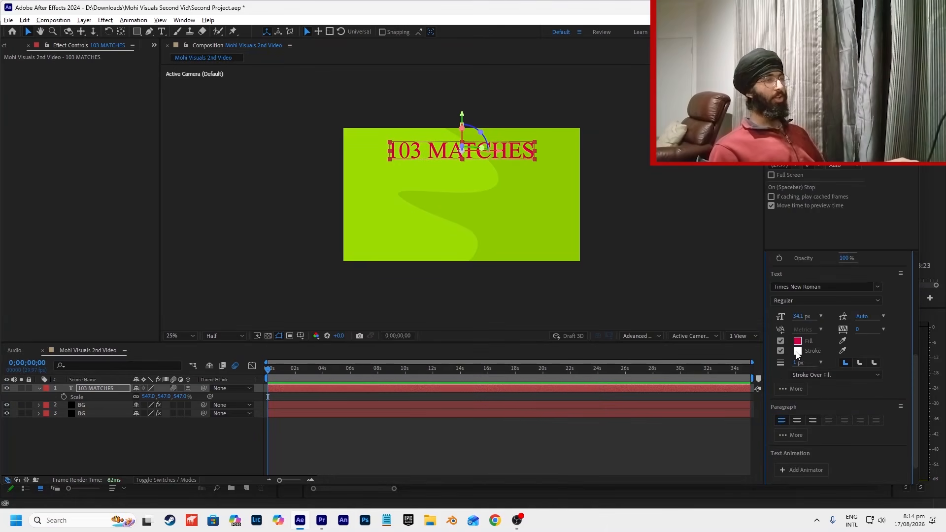
pyautogui.click(798, 352)
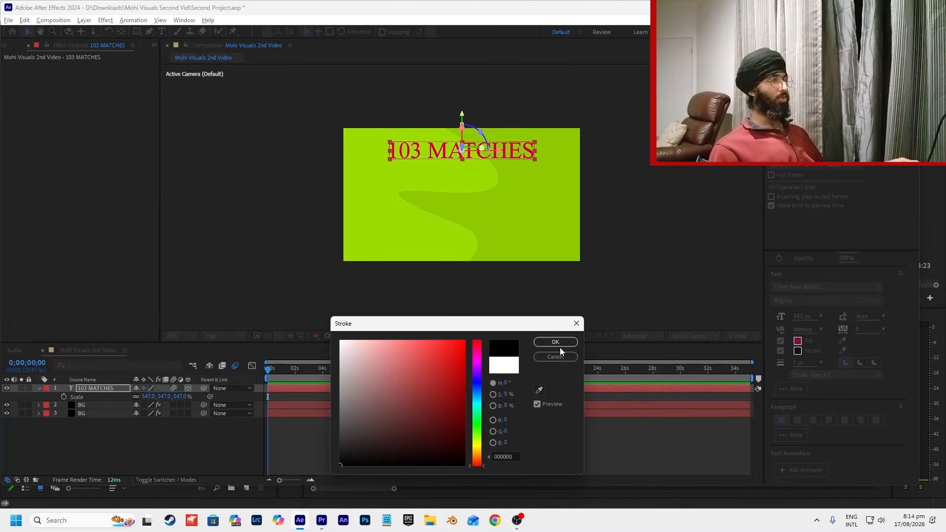
pyautogui.click(556, 342)
pyautogui.click(625, 177)
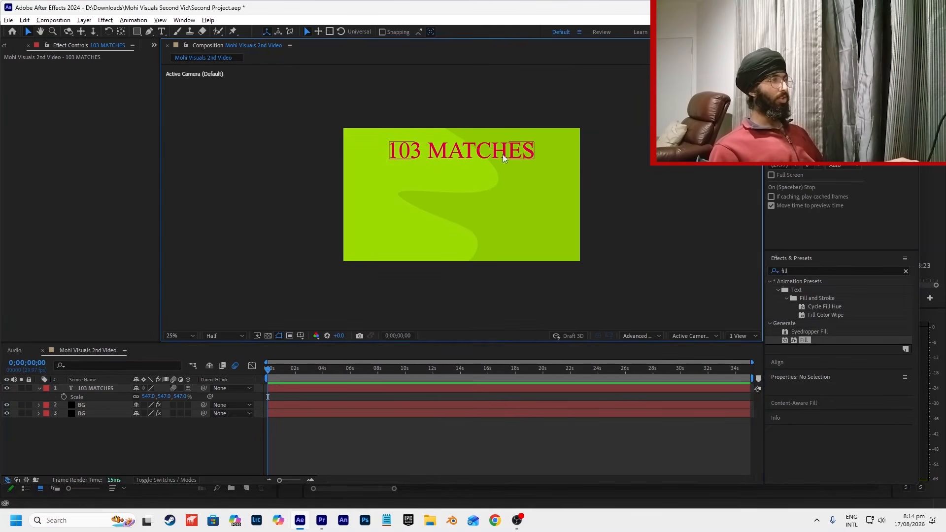
# Step: Compare the title's styling with the reference reel in Premiere Pro
pyautogui.scroll(2, 453, 146)
pyautogui.hotkey('alt', 'Tab')
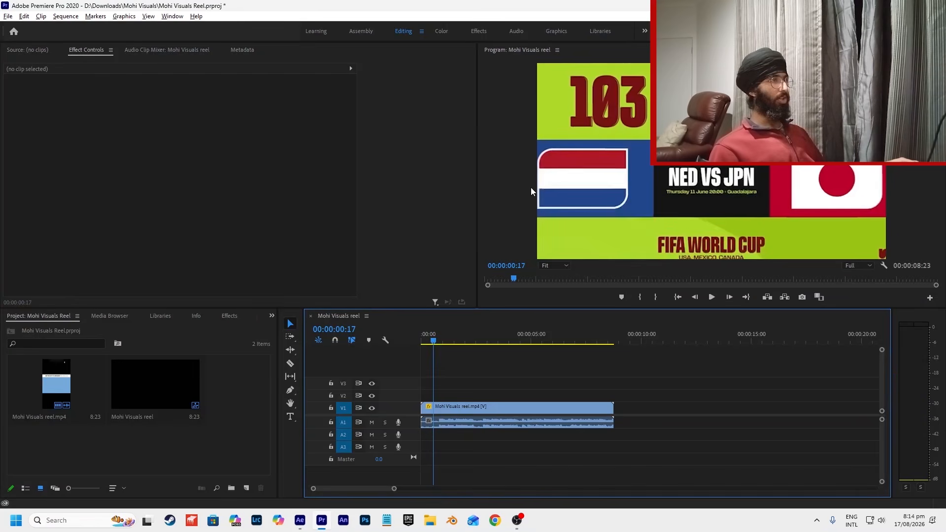
pyautogui.hotkey('alt', 'Tab')
# Step: Keep the title's stroke color black and set the stroke width to 4 px
pyautogui.click(495, 206)
pyautogui.scroll(-3, 801, 409)
pyautogui.click(797, 420)
pyautogui.click(555, 342)
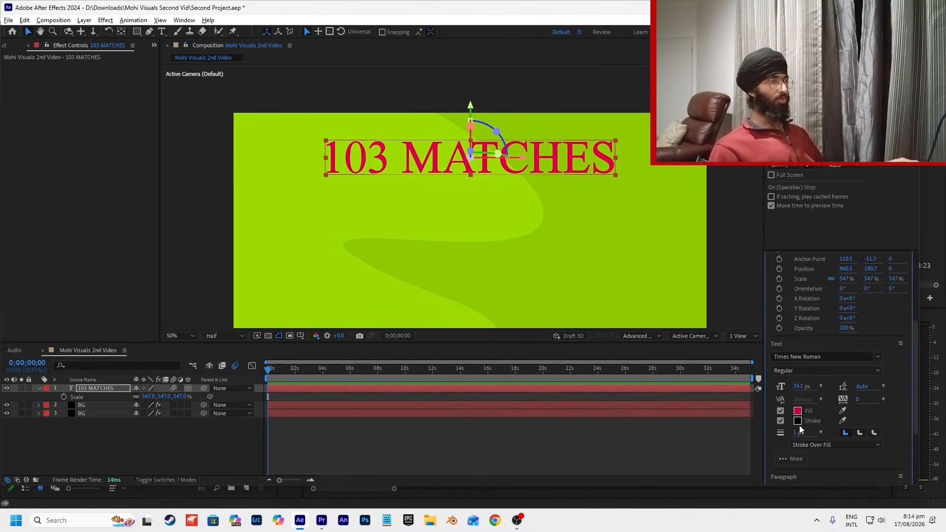
pyautogui.click(812, 463)
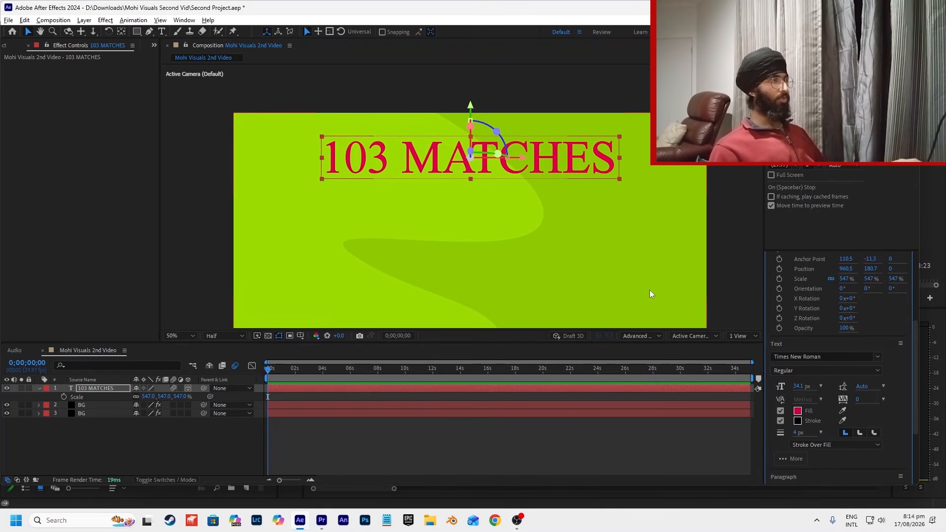
# Step: Darken the 103 MATCHES title's fill color to about 950031
pyautogui.click(797, 411)
pyautogui.moveTo(463, 378)
pyautogui.mouseDown()
pyautogui.moveTo(486, 424)
pyautogui.moveTo(495, 382)
pyautogui.mouseUp()
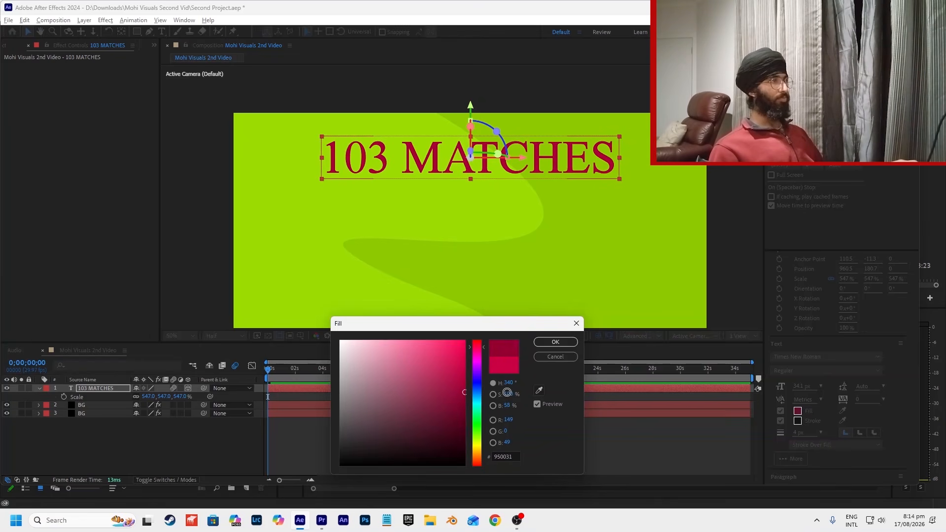
pyautogui.press('Return')
# Step: Try Times New Roman Bold Italic on the 103 MATCHES title and settle on the Ultra Regular font
pyautogui.scroll(2, 892, 358)
pyautogui.scroll(-2, 866, 423)
pyautogui.click(878, 426)
pyautogui.scroll(1, 886, 318)
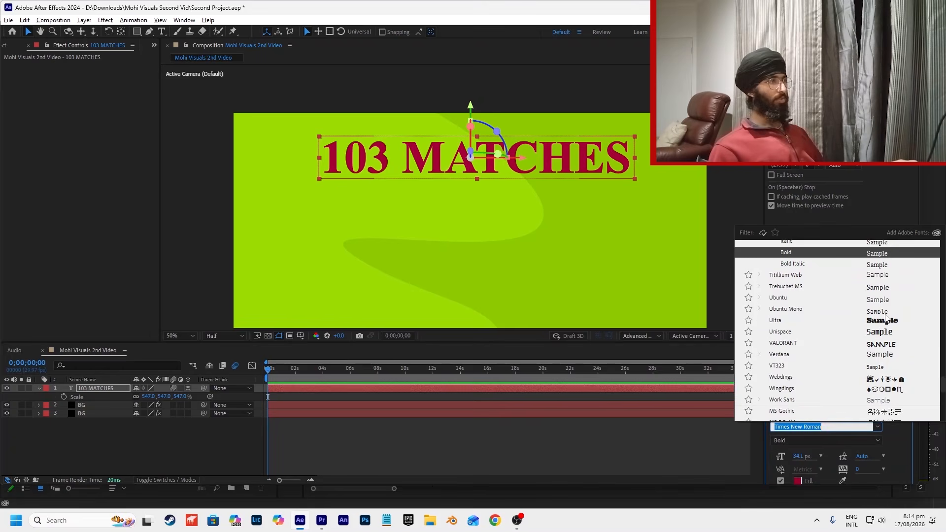
pyautogui.click(878, 267)
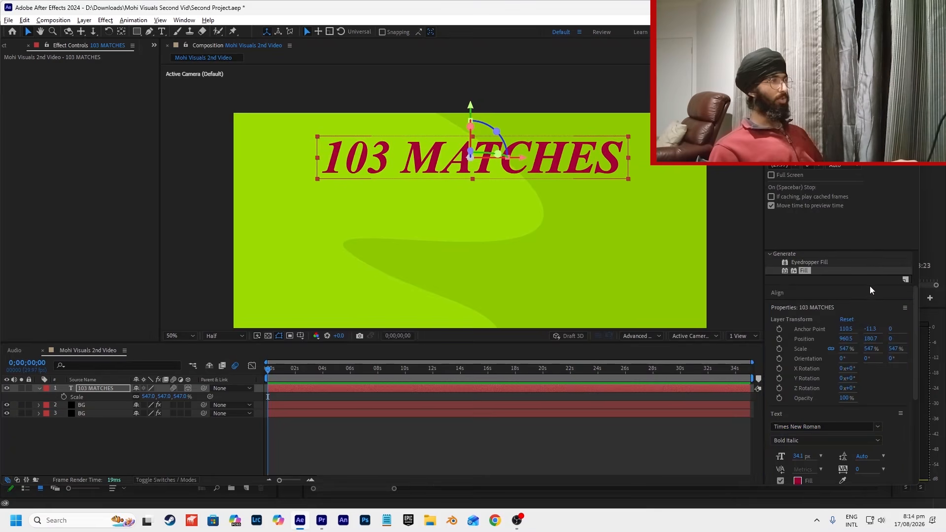
pyautogui.click(815, 427)
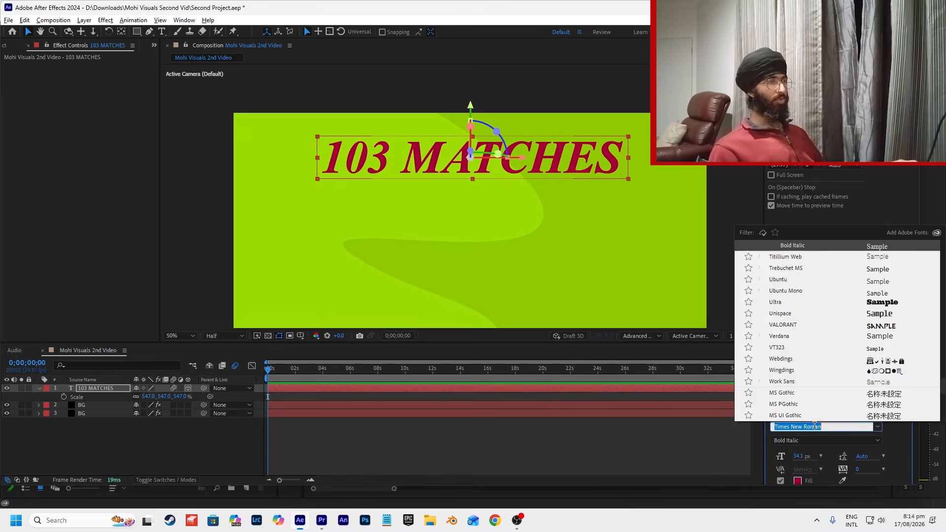
pyautogui.click(876, 303)
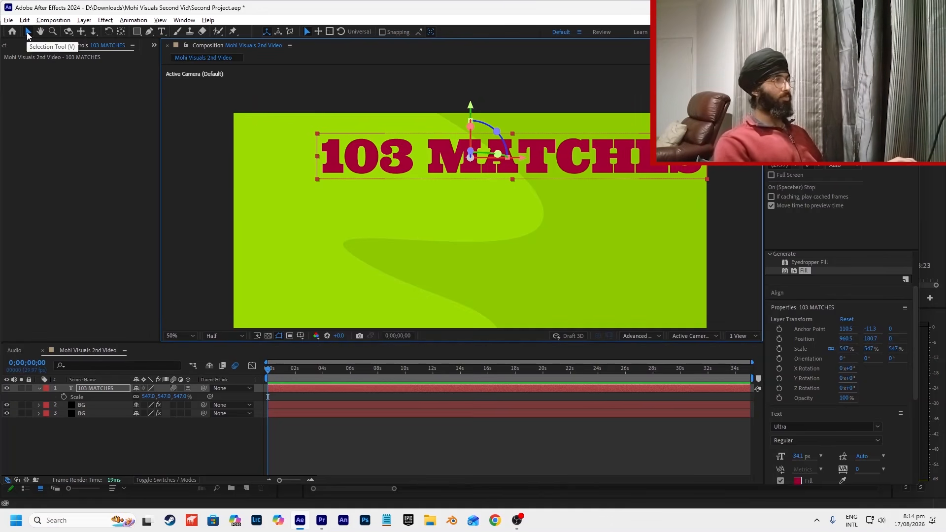
# Step: Recenter the title's anchor point and move the title back to the frame's upper middle, at about 958, 175.5
pyautogui.hotkey('ctrl', 'alt', 'Home')
pyautogui.moveTo(442, 154); pyautogui.dragTo(397, 154)
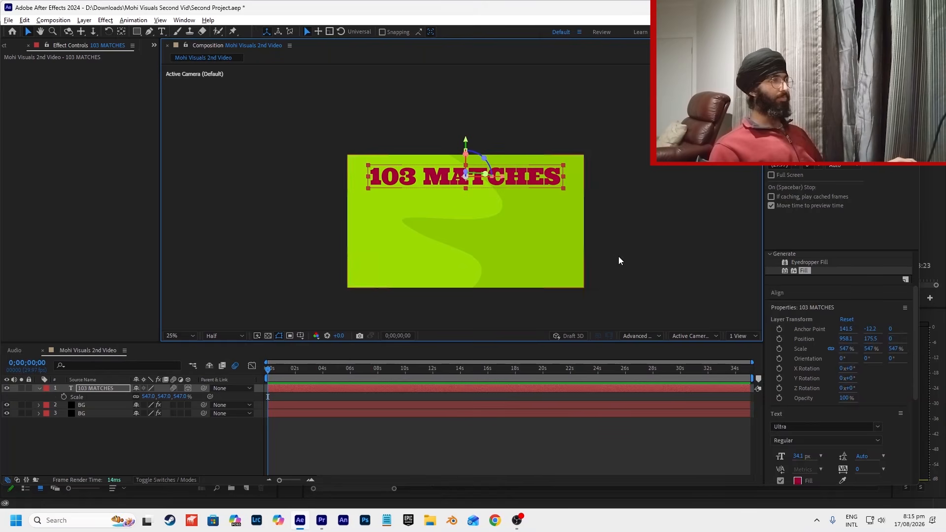
pyautogui.click(480, 301)
# Step: Play the reference reel in Premiere Pro and review its lower title at about 00:00:01:08
pyautogui.hotkey('alt', 'Tab')
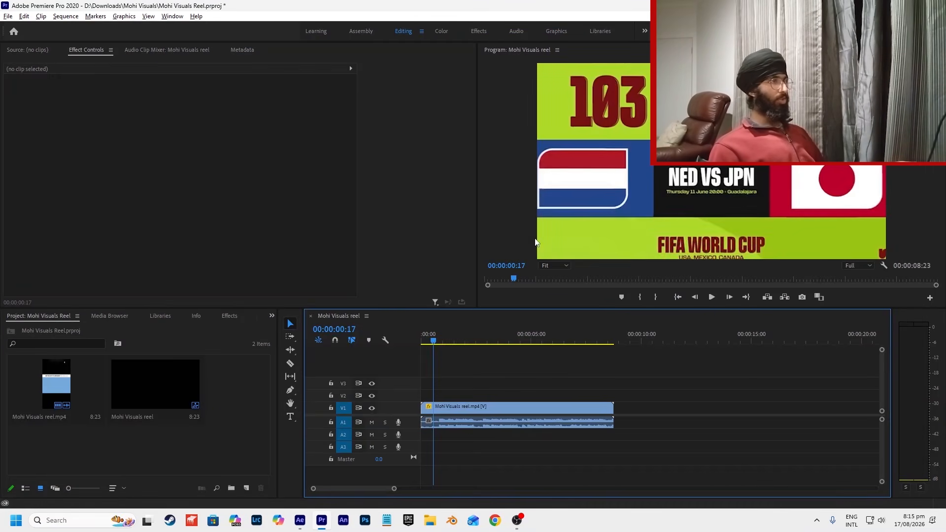
pyautogui.press('space')
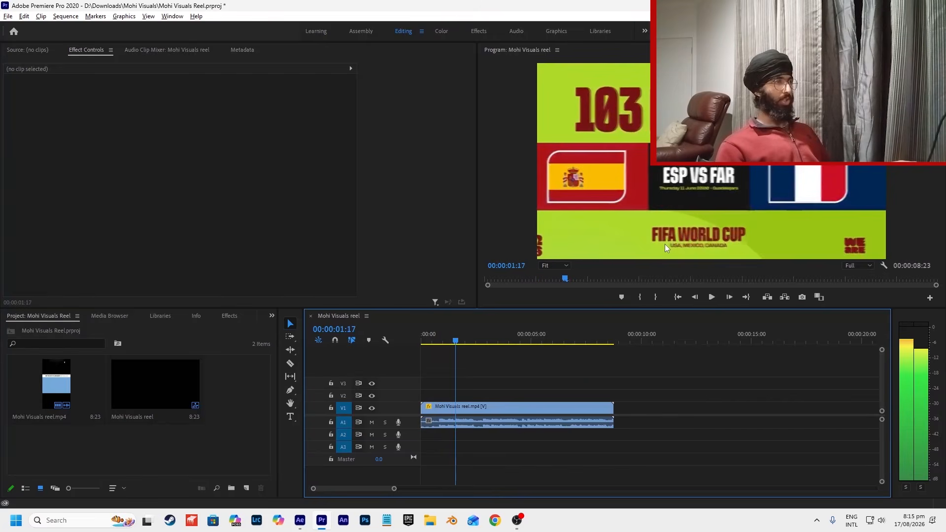
pyautogui.moveTo(474, 332); pyautogui.dragTo(451, 348)
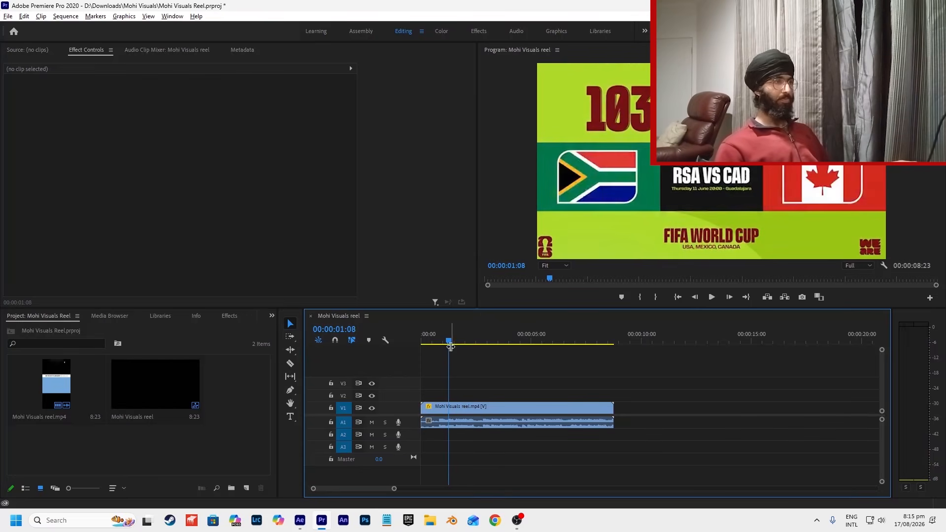
# Step: Switch to After Effects, duplicate the 103 MATCHES title and move the copy to the frame's lower part, at about 958, 783.5
pyautogui.hotkey('alt', 'Tab')
pyautogui.click(437, 178)
pyautogui.hotkey('ctrl', 'd')
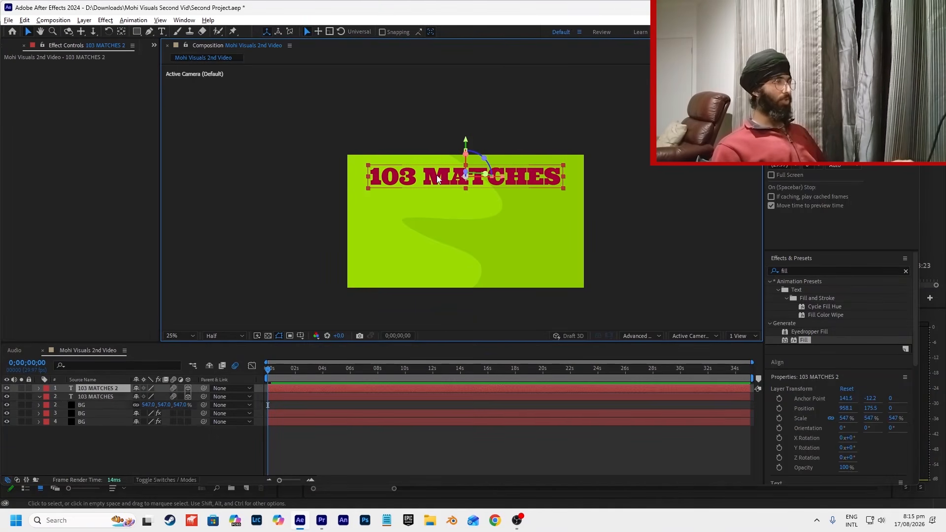
pyautogui.moveTo(465, 142); pyautogui.dragTo(452, 224)
# Step: Replace the duplicated title's text with FIFA WORLD CUP
pyautogui.doubleClick(423, 261)
pyautogui.write('F')
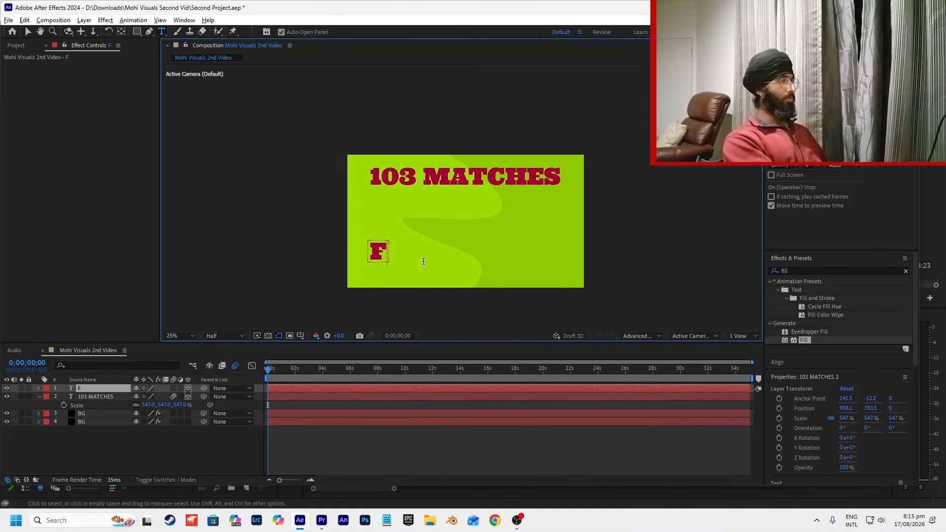
pyautogui.write('IFA WORLD')
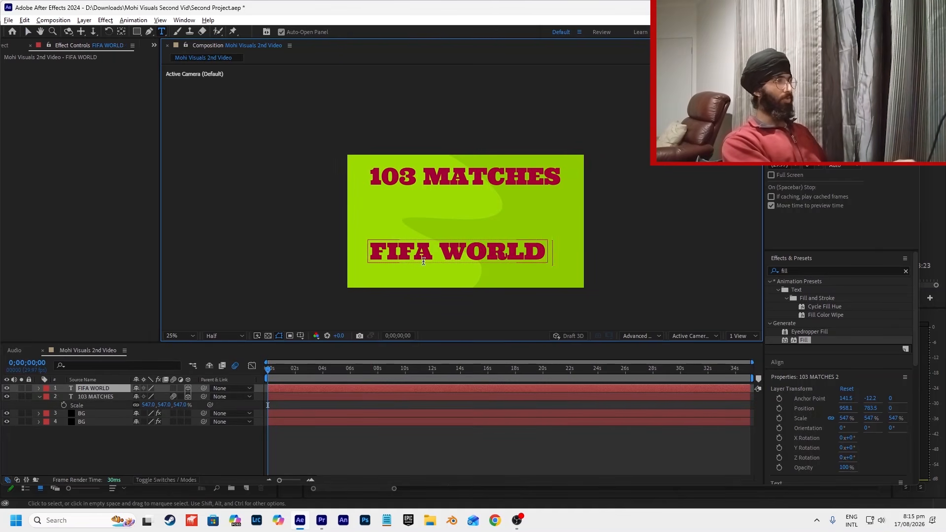
pyautogui.write(' CUO')
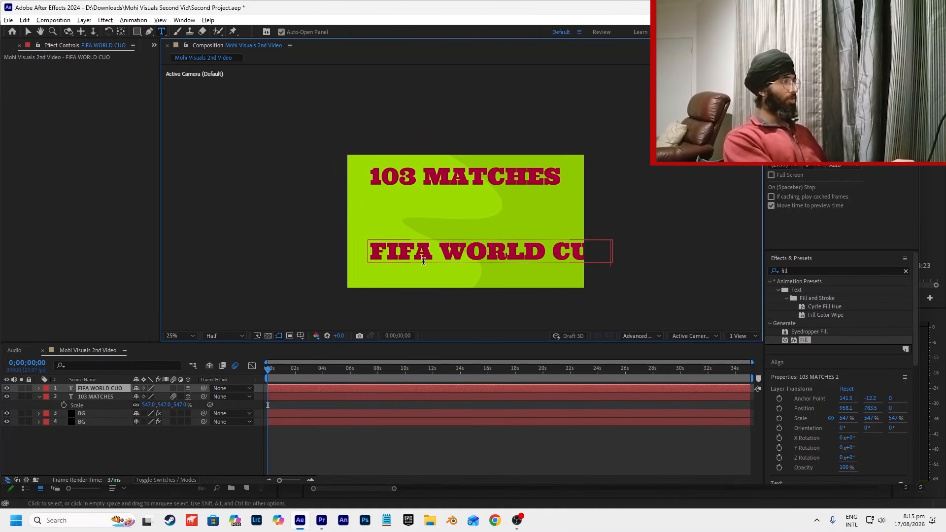
pyautogui.press('BackSpace')
pyautogui.write('P')
# Step: Center the FIFA WORLD CUP title's anchor point and scale the title down to 172%
pyautogui.click(93, 415)
pyautogui.click(102, 391)
pyautogui.hotkey('ctrl', 'alt', 'Home')
pyautogui.press('s')
pyautogui.moveTo(149, 397); pyautogui.dragTo(89, 397)
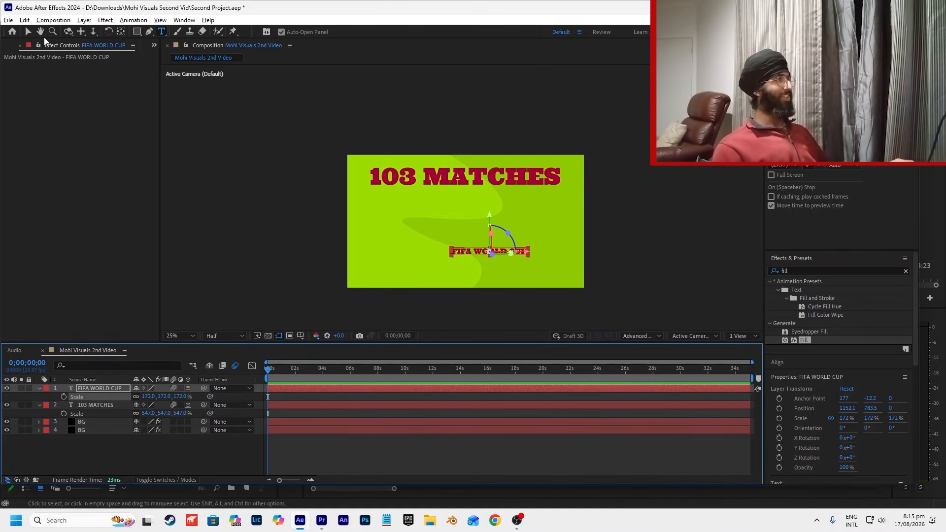
# Step: Center the FIFA WORLD CUP title horizontally at about 958, 779.5, using a temporary alignment overlay
pyautogui.click(28, 32)
pyautogui.click(290, 336)
pyautogui.click(317, 369)
pyautogui.scroll(2, 481, 252)
pyautogui.moveTo(472, 255); pyautogui.dragTo(424, 259)
pyautogui.click(300, 336)
pyautogui.click(304, 360)
pyautogui.scroll(-2, 476, 217)
pyautogui.click(473, 214)
# Step: Check the lower subtitle in the Premiere Pro reference, and in After Effects duplicate the FIFA WORLD CUP title down to about Y 841.5
pyautogui.hotkey('alt', 'Tab')
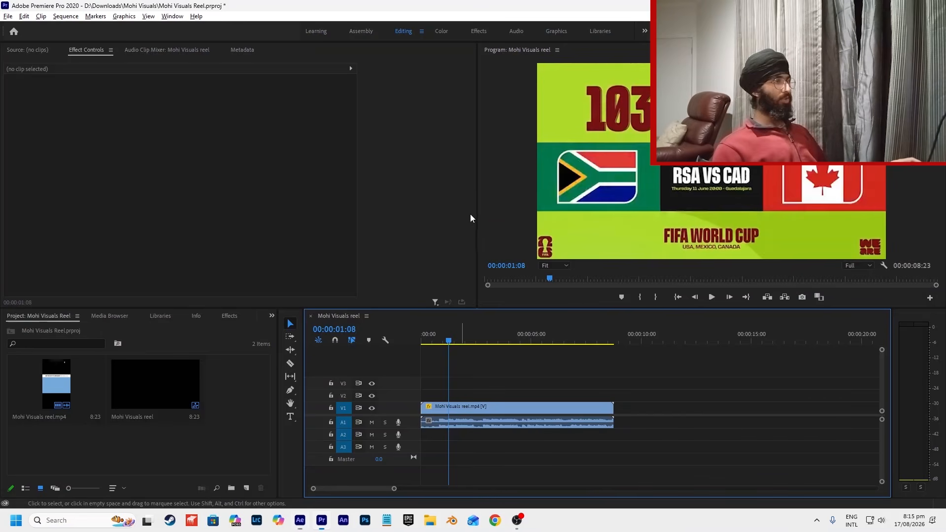
pyautogui.hotkey('alt', 'Tab')
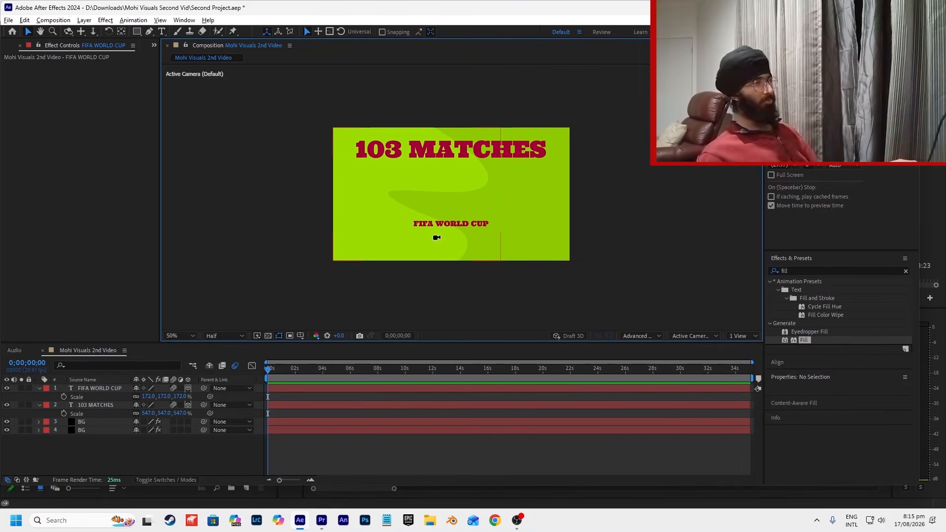
pyautogui.scroll(2, 460, 218)
pyautogui.click(445, 215)
pyautogui.hotkey('ctrl', 'd')
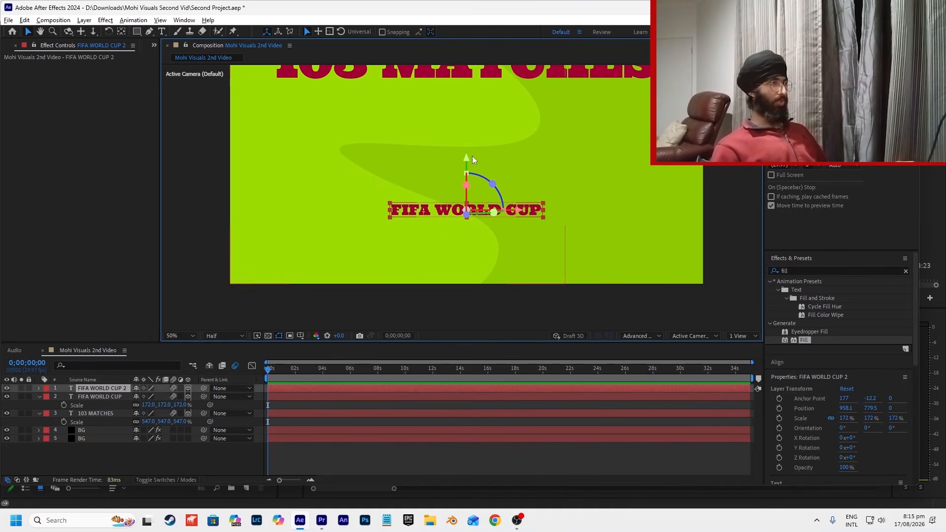
pyautogui.moveTo(465, 156)
pyautogui.mouseDown()
pyautogui.moveTo(465, 180)
pyautogui.moveTo(465, 173)
pyautogui.mouseUp()
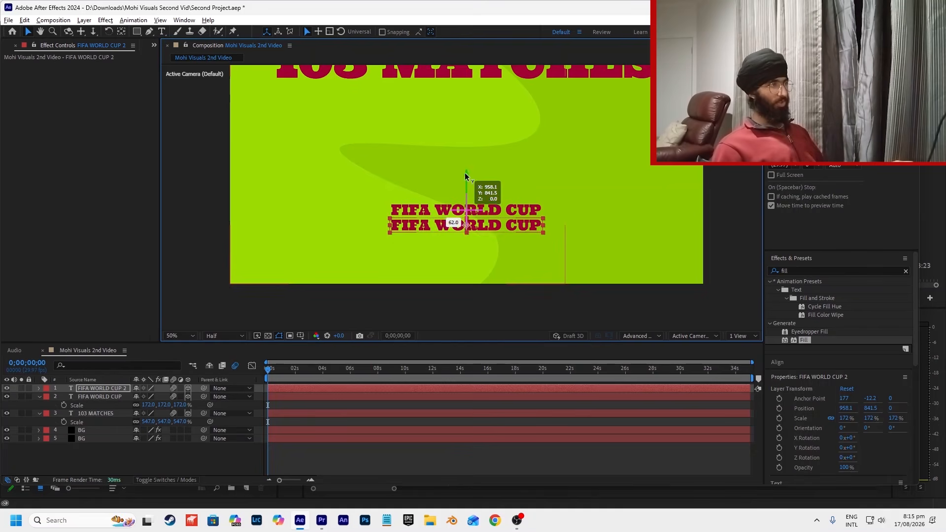
# Step: Change the copied title's text to USA, center its anchor point and place it beneath FIFA WORLD CUP at about 971.6, 841.7
pyautogui.doubleClick(432, 220)
pyautogui.write('USA')
pyautogui.click(28, 31)
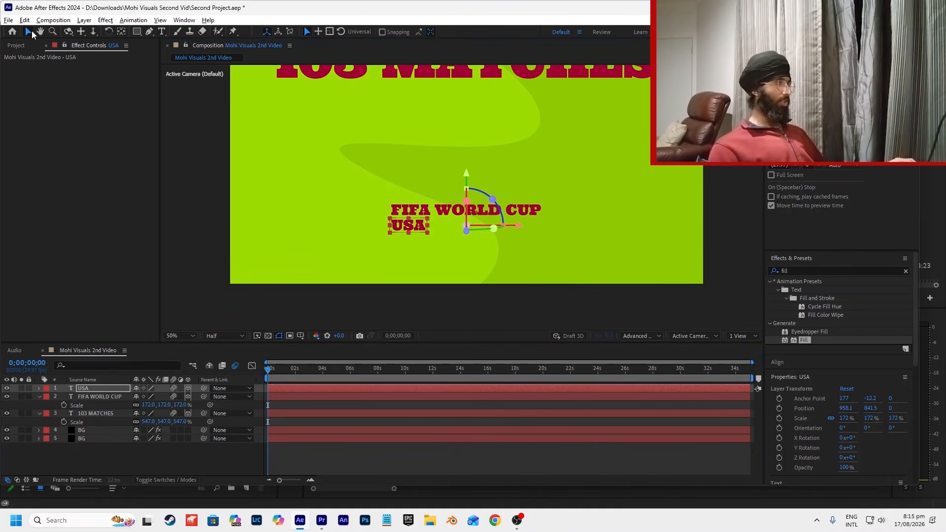
pyautogui.hotkey('ctrl', 'alt', 'Home')
pyautogui.moveTo(462, 227); pyautogui.dragTo(522, 231)
pyautogui.scroll(-2, 523, 232)
pyautogui.click(634, 178)
# Step: Scrub the reference reel in Premiere Pro to 00:00:01:00 and examine its middle match band
pyautogui.hotkey('alt', 'Tab')
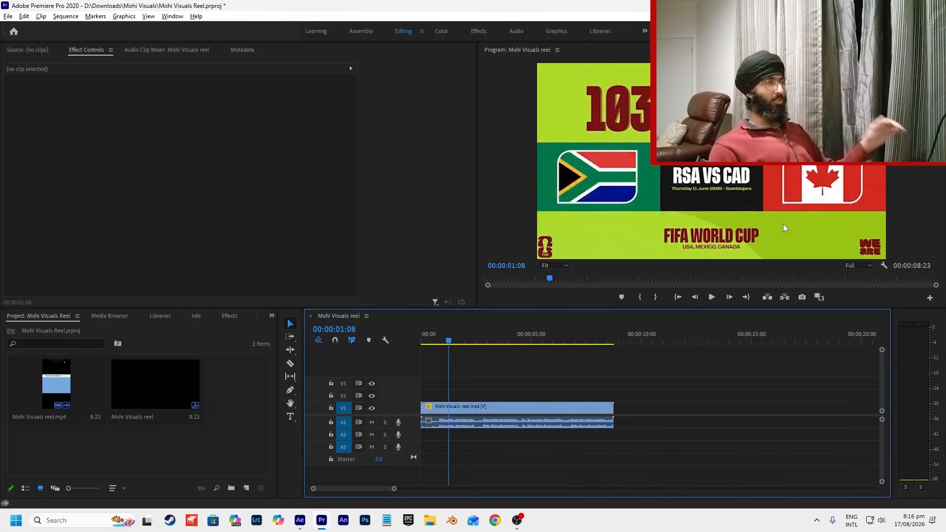
pyautogui.moveTo(458, 342); pyautogui.dragTo(441, 344)
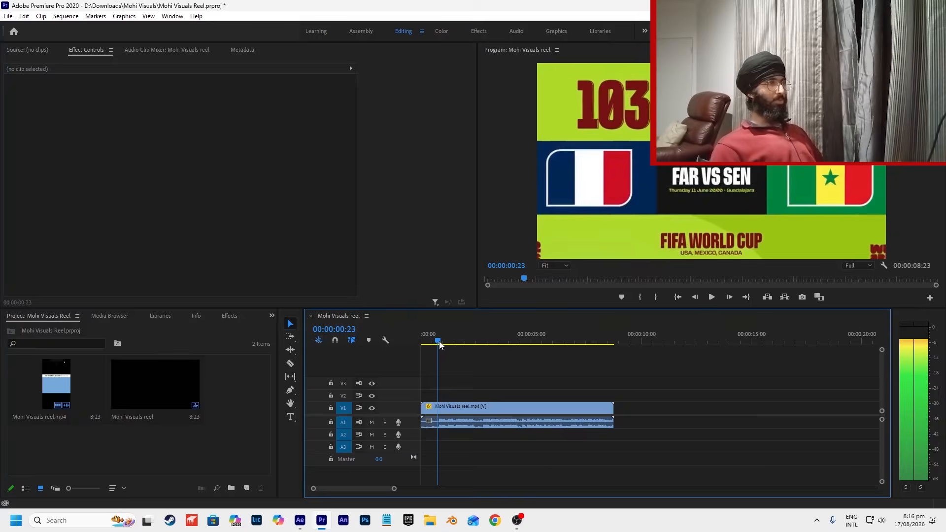
pyautogui.moveTo(440, 344); pyautogui.dragTo(443, 344)
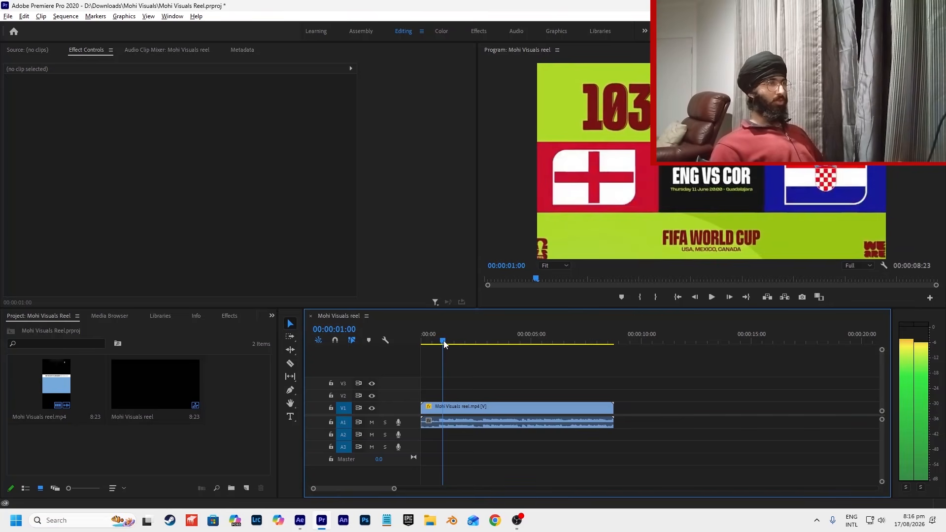
# Step: Switch to After Effects and draw a rectangle without stroke across the frame between the titles, extending past both sides, with a centered anchor point
pyautogui.hotkey('alt', 'Tab')
pyautogui.click(140, 33)
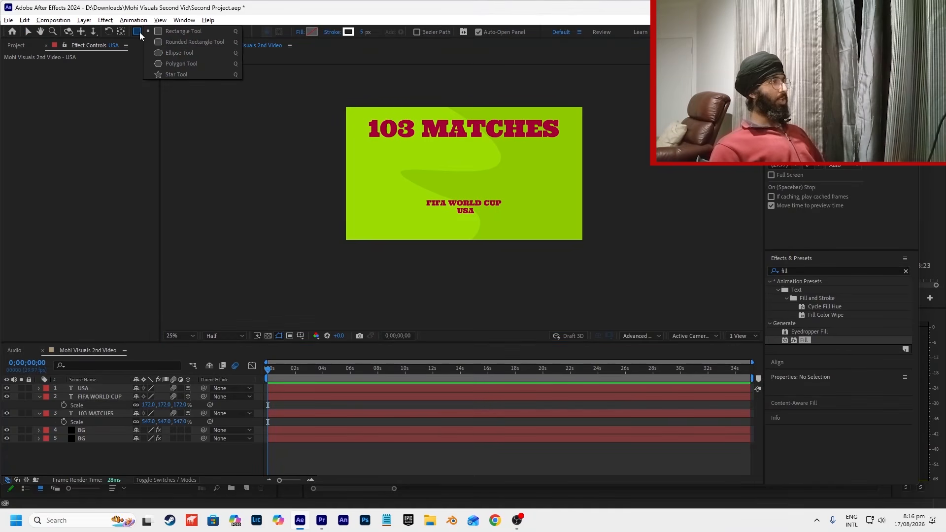
pyautogui.click(169, 33)
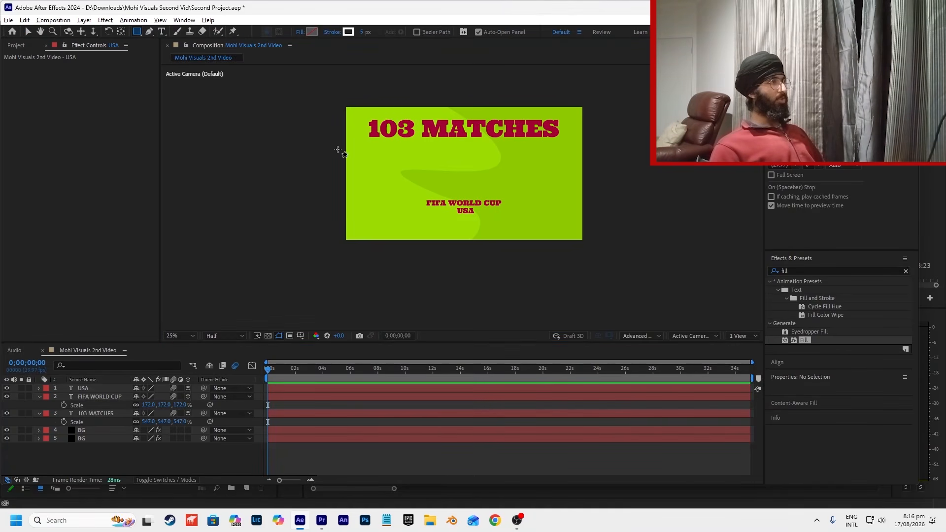
pyautogui.click(312, 31)
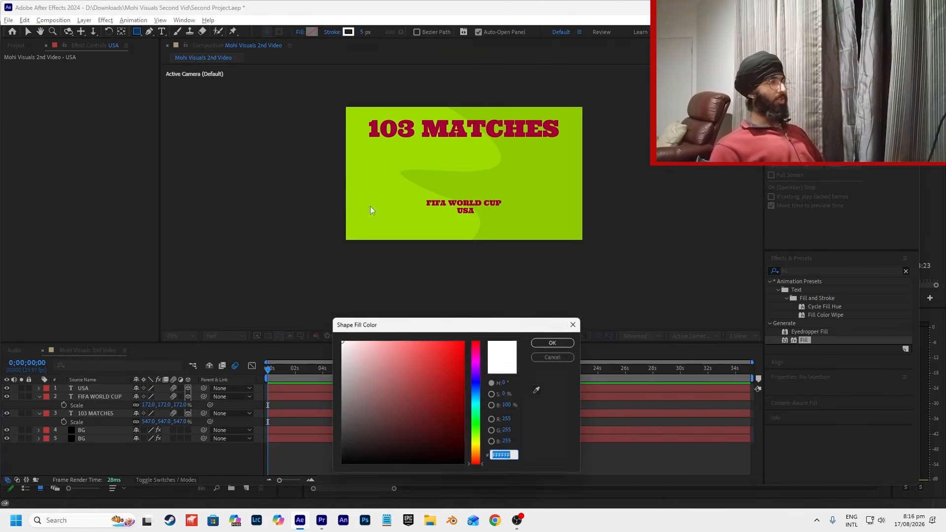
pyautogui.click(553, 340)
pyautogui.click(332, 32)
pyautogui.click(424, 232)
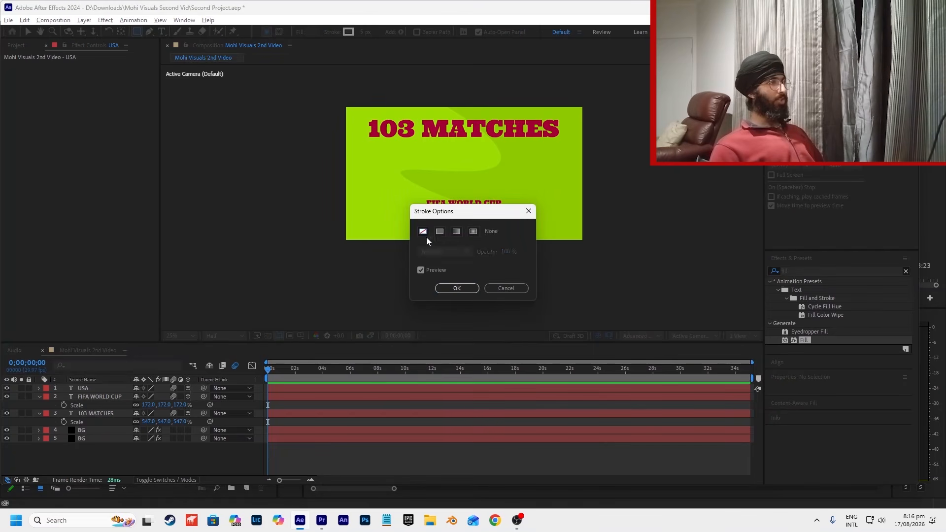
pyautogui.press('Return')
pyautogui.moveTo(336, 154)
pyautogui.mouseDown()
pyautogui.moveTo(542, 191)
pyautogui.moveTo(605, 190)
pyautogui.mouseUp()
pyautogui.hotkey('ctrl', 'alt', 'Home')
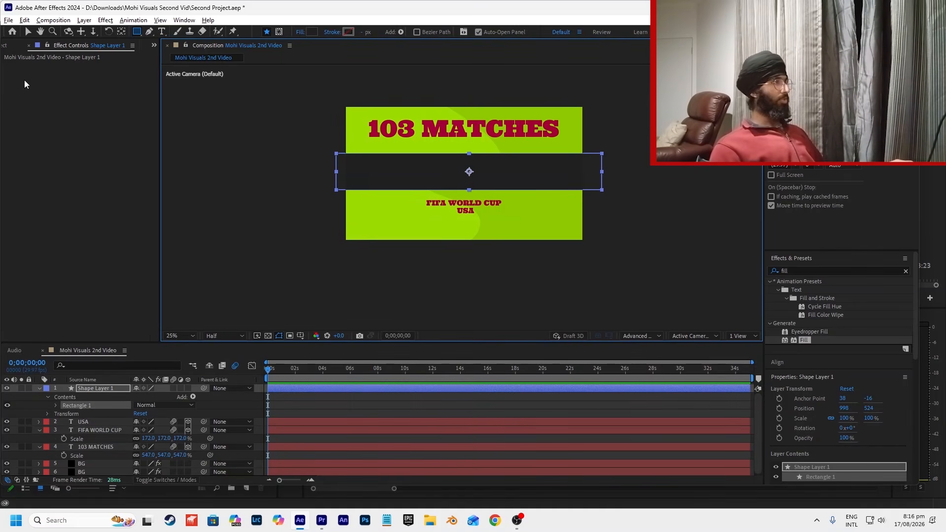
# Step: Set the rectangle band's fill color to black
pyautogui.click(312, 32)
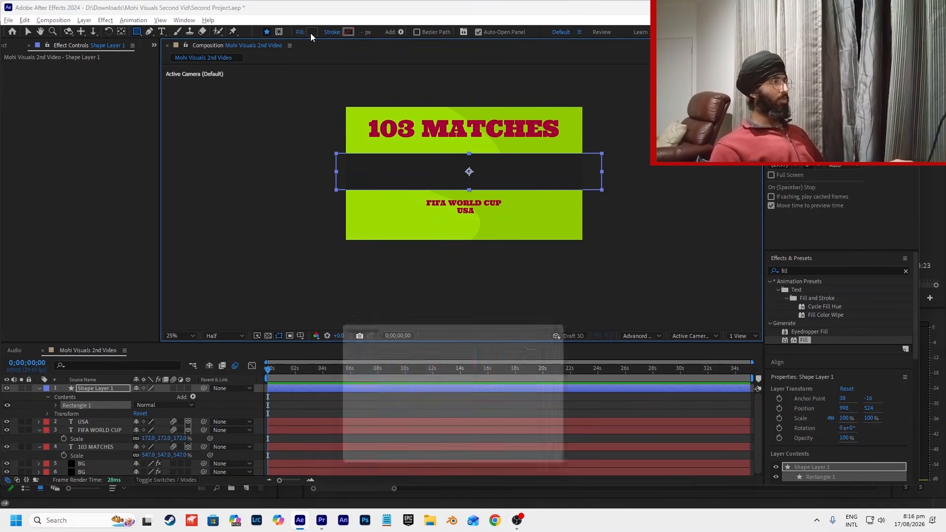
pyautogui.click(335, 469)
pyautogui.click(556, 341)
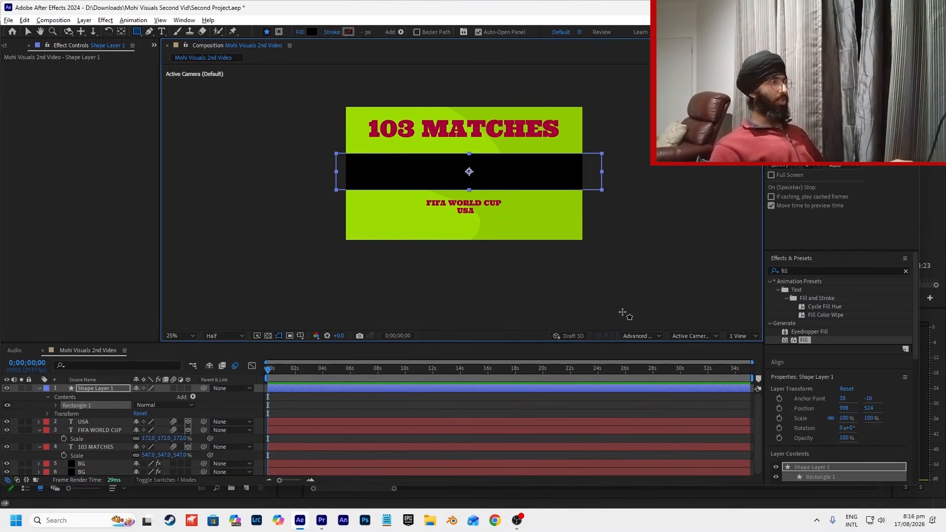
pyautogui.click(25, 32)
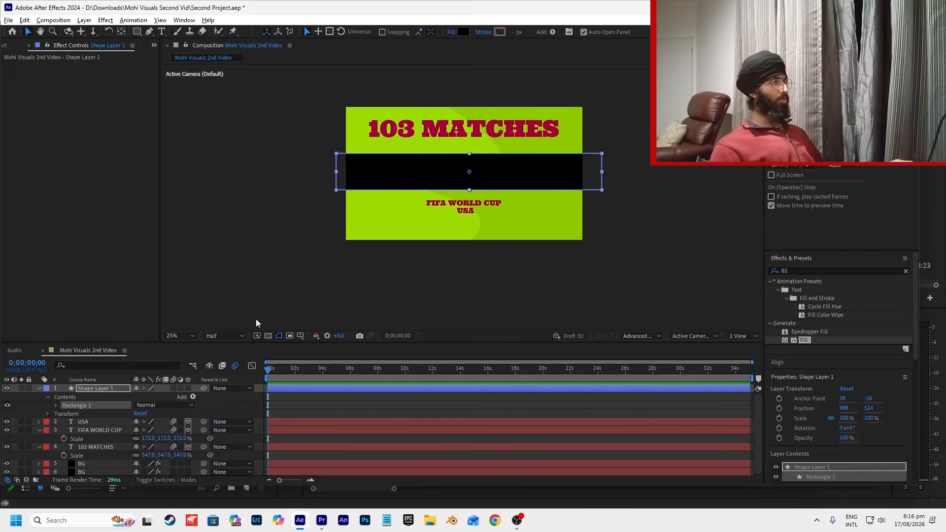
# Step: Show the proportional grid and align the black band to its center lines, at about 962, 538
pyautogui.click(300, 336)
pyautogui.click(354, 358)
pyautogui.scroll(2, 475, 192)
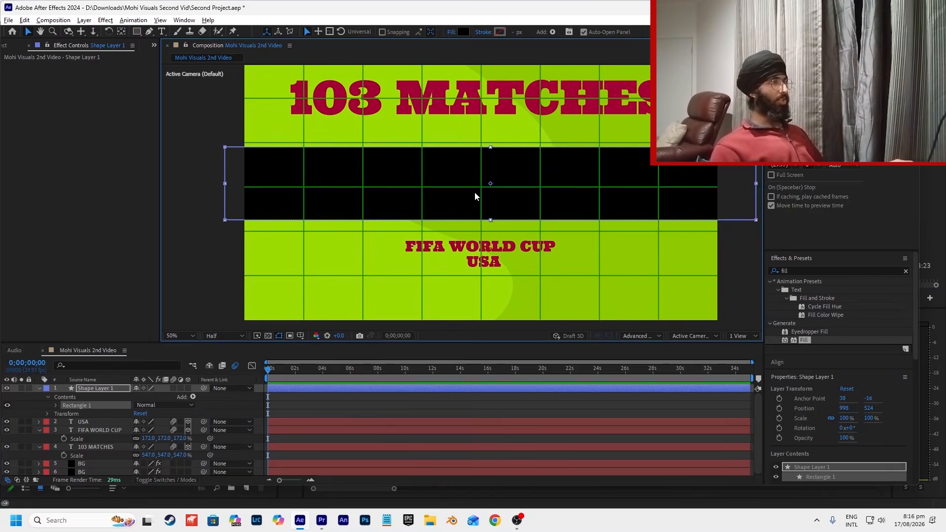
pyautogui.scroll(-2, 454, 279)
pyautogui.click(453, 280)
pyautogui.click(474, 199)
pyautogui.scroll(2, 472, 195)
pyautogui.moveTo(471, 196); pyautogui.dragTo(462, 199)
pyautogui.click(482, 230)
pyautogui.scroll(-2, 485, 219)
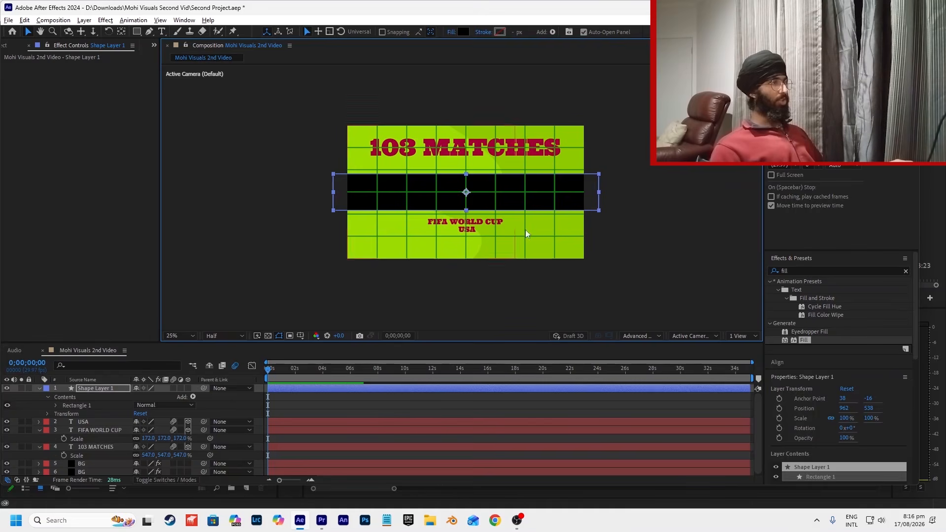
# Step: Nudge the 103 MATCHES title onto the grid's vertical center line, at about 960, 175.5
pyautogui.click(469, 147)
pyautogui.scroll(2, 469, 148)
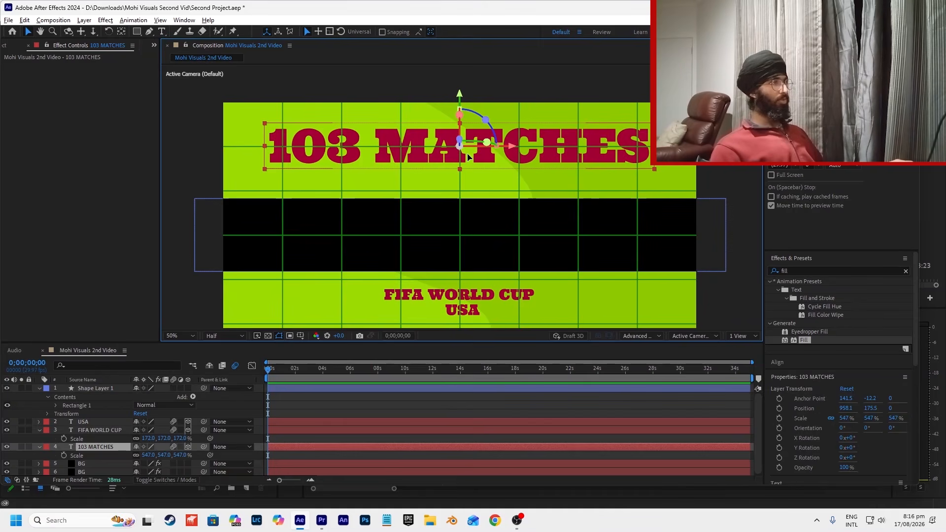
pyautogui.moveTo(469, 157); pyautogui.dragTo(470, 157)
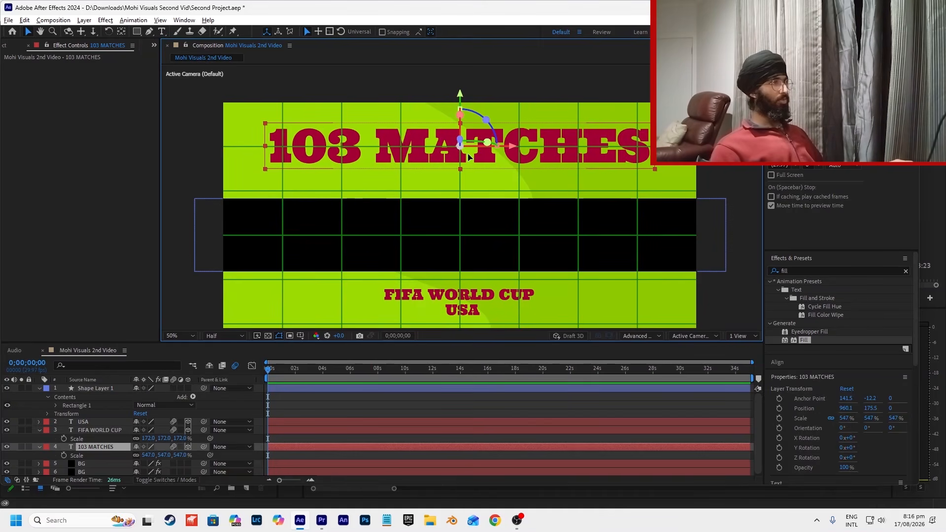
pyautogui.scroll(-2, 466, 166)
# Step: Align the USA title with the vertical center line at about 964.6, 842.7, and hide the grid
pyautogui.click(463, 254)
pyautogui.scroll(4, 463, 253)
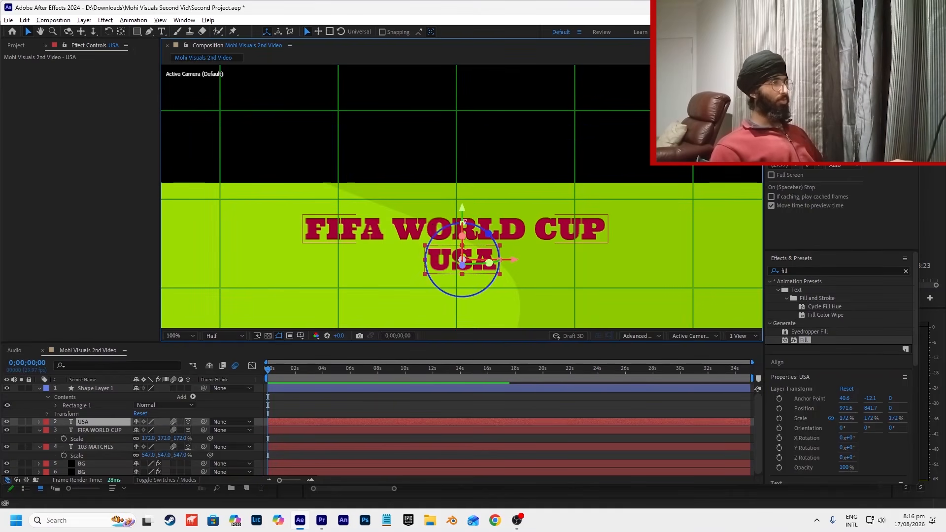
pyautogui.click(433, 227)
pyautogui.click(460, 259)
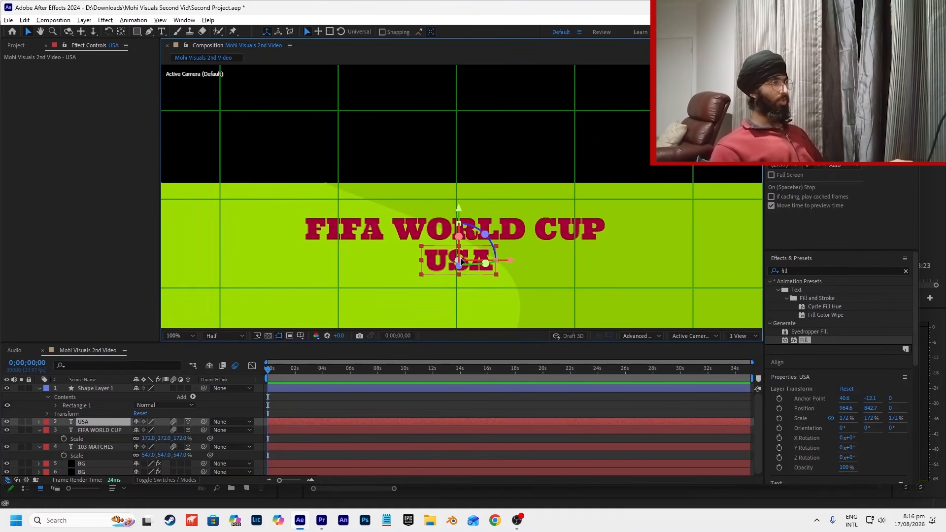
pyautogui.scroll(-2, 460, 261)
pyautogui.scroll(-2, 460, 261)
pyautogui.click(300, 335)
pyautogui.click(335, 358)
pyautogui.click(610, 166)
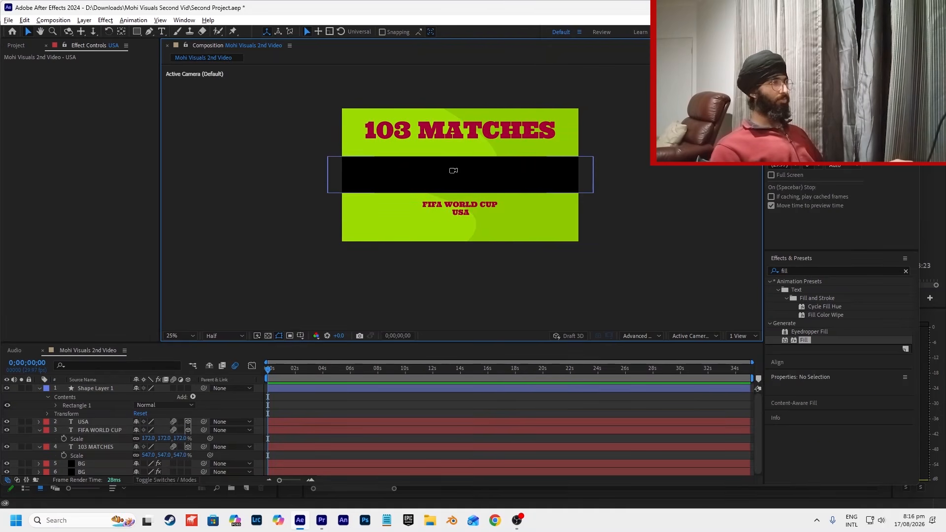
# Step: Stretch the black band's height to about 112.2%, keeping its width
pyautogui.scroll(2, 452, 171)
pyautogui.click(458, 182)
pyautogui.moveTo(467, 142); pyautogui.dragTo(467, 136)
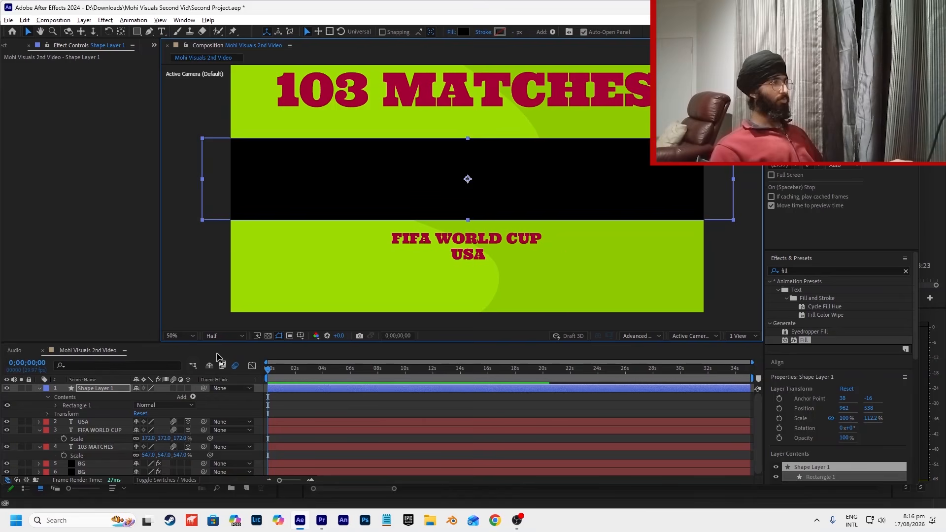
# Step: Raise the black band to Y 523, place its layer directly below FIFA WORLD CUP, and enable its 3D and motion blur switches
pyautogui.press('p')
pyautogui.moveTo(152, 397); pyautogui.dragTo(103, 458)
pyautogui.click(187, 389)
pyautogui.click(173, 388)
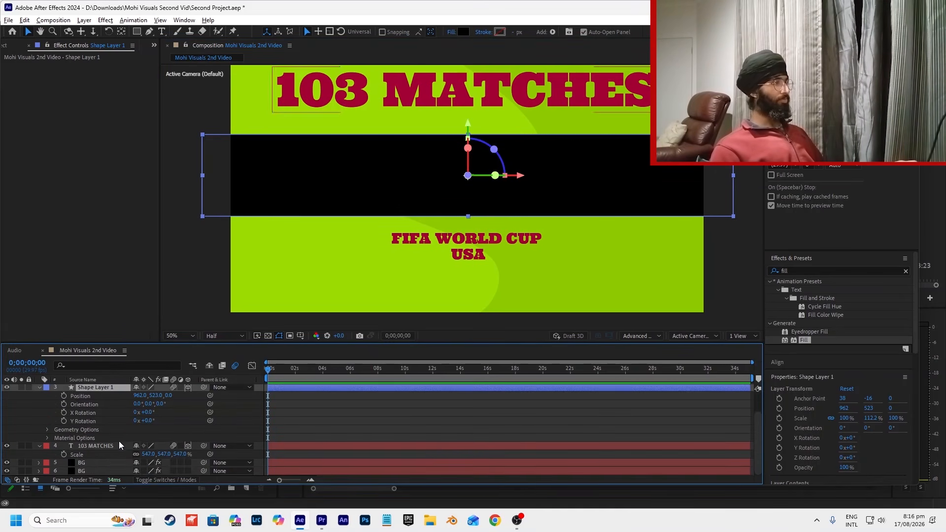
pyautogui.click(101, 461)
pyautogui.click(97, 471)
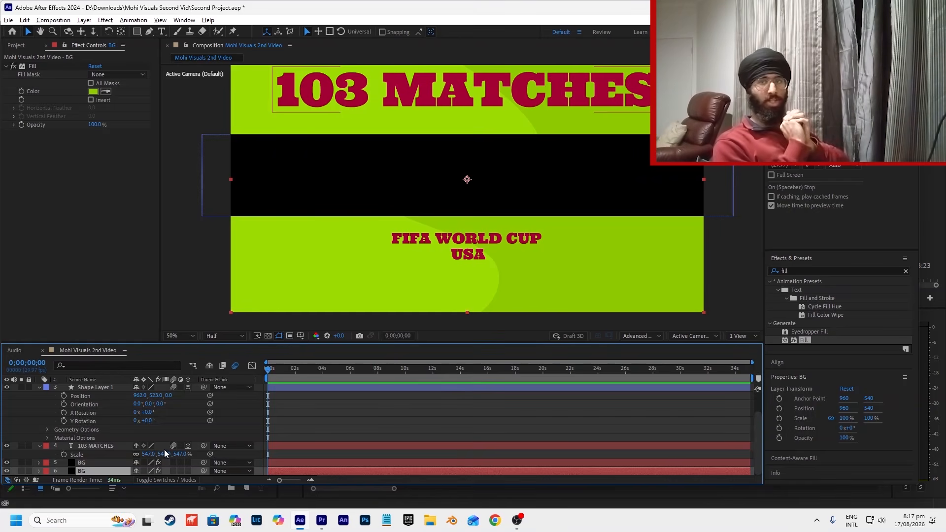
pyautogui.press(',')
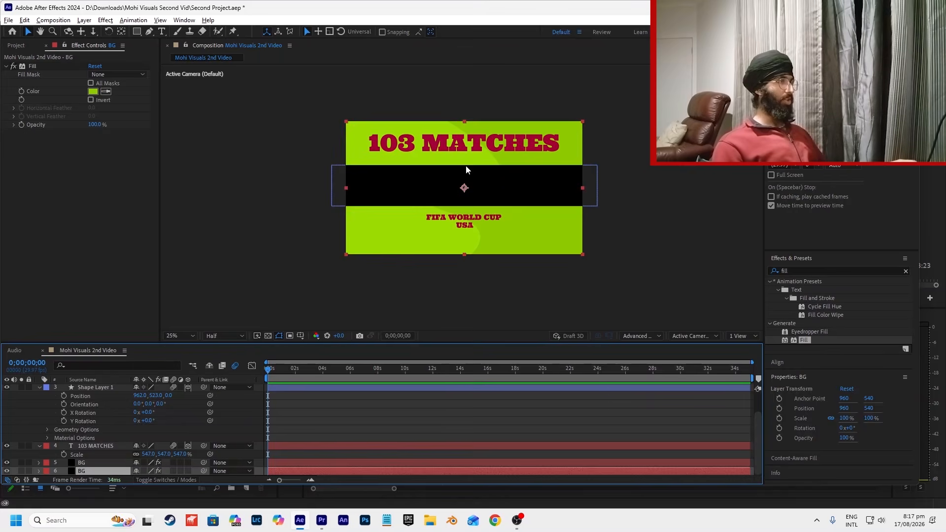
pyautogui.click(604, 223)
pyautogui.scroll(1, 102, 440)
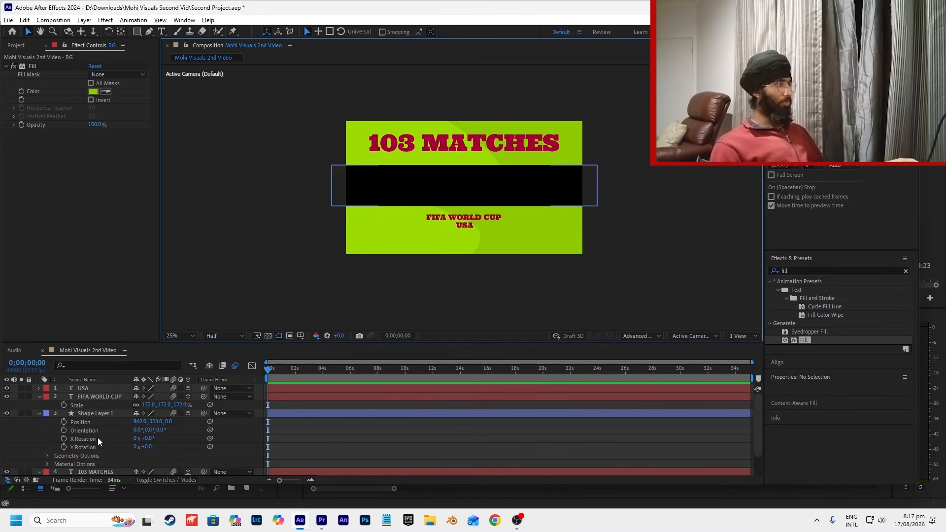
pyautogui.scroll(-1, 108, 431)
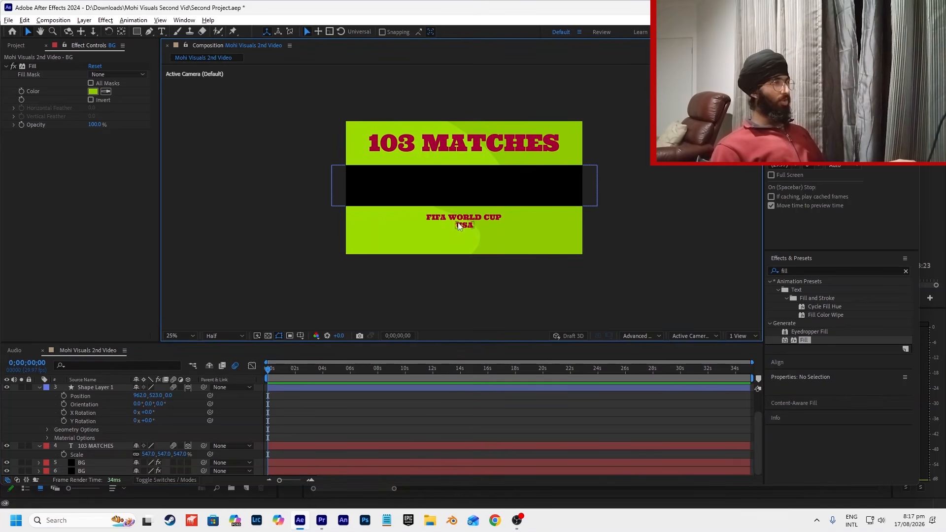
pyautogui.press('.')
# Step: Switch to Premiere Pro, scrub the reference reel around the one-second mark to examine the match band's flag panels, and return to After Effects
pyautogui.hotkey('alt', 'Tab')
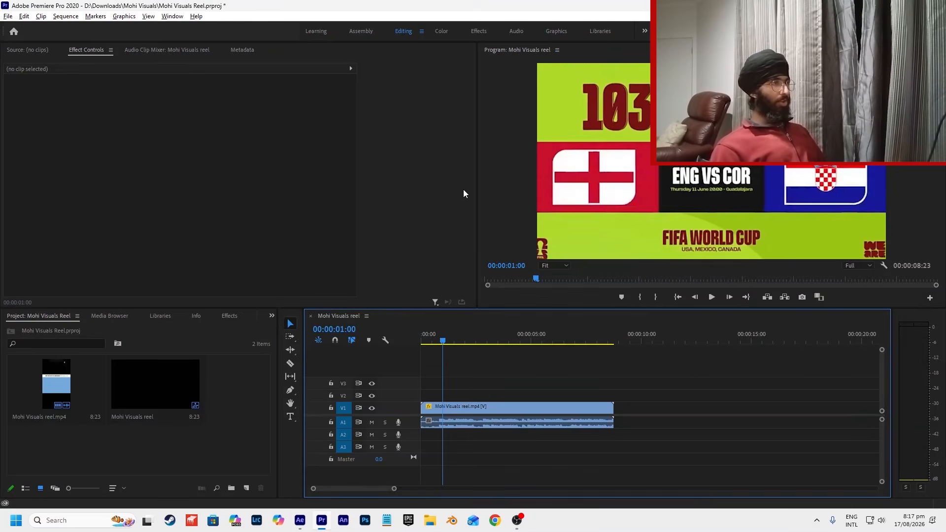
pyautogui.hotkey('alt', 'Tab')
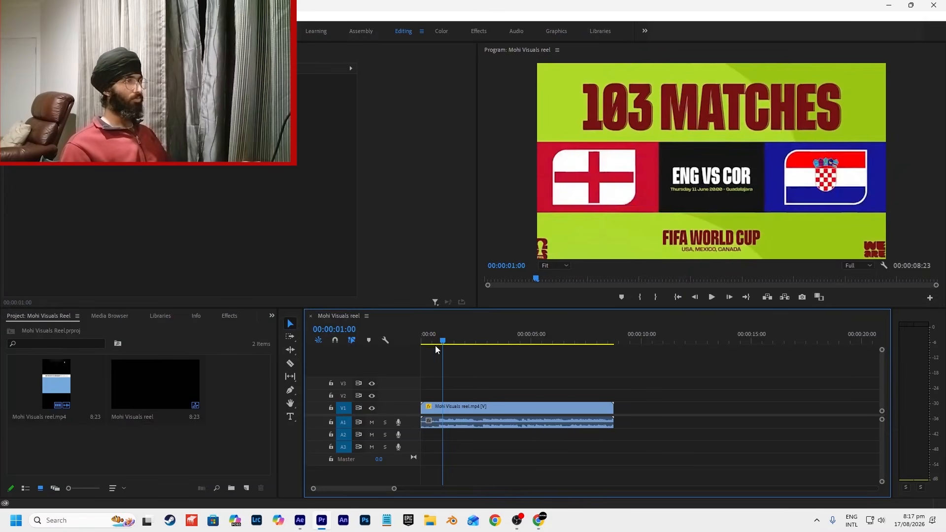
pyautogui.click(430, 344)
pyautogui.moveTo(430, 344); pyautogui.dragTo(440, 344)
pyautogui.moveTo(441, 345); pyautogui.dragTo(433, 364)
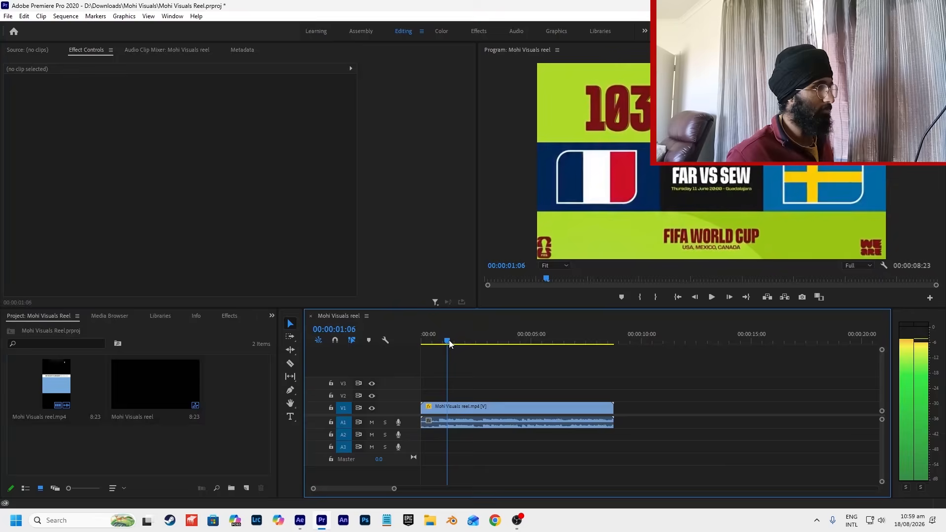
pyautogui.moveTo(450, 343); pyautogui.dragTo(437, 345)
pyautogui.hotkey('alt', 'Tab')
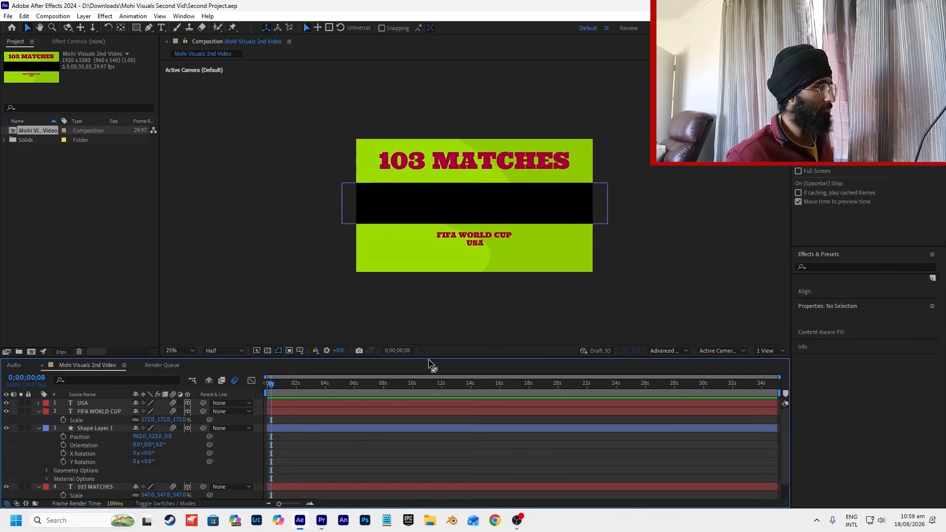
# Step: Set up the Rectangle tool with a solid white fill and no stroke
pyautogui.click(136, 28)
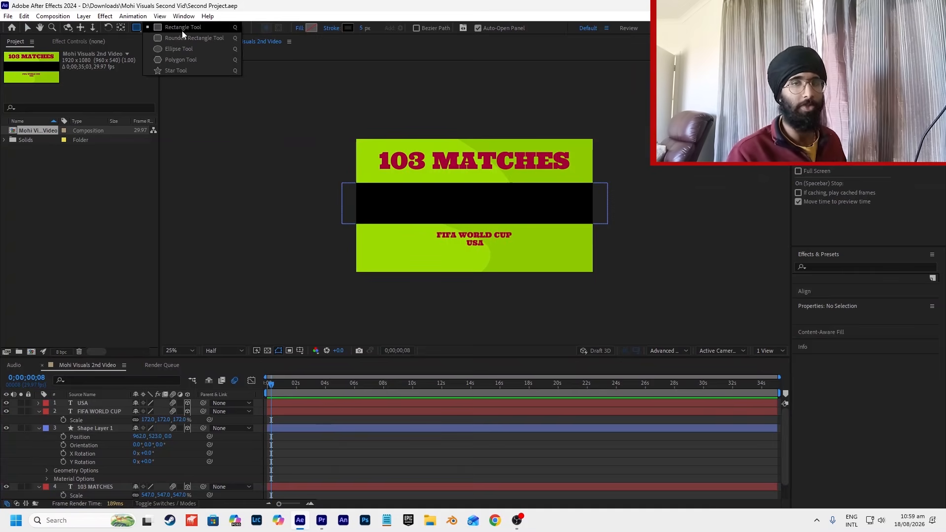
pyautogui.click(189, 30)
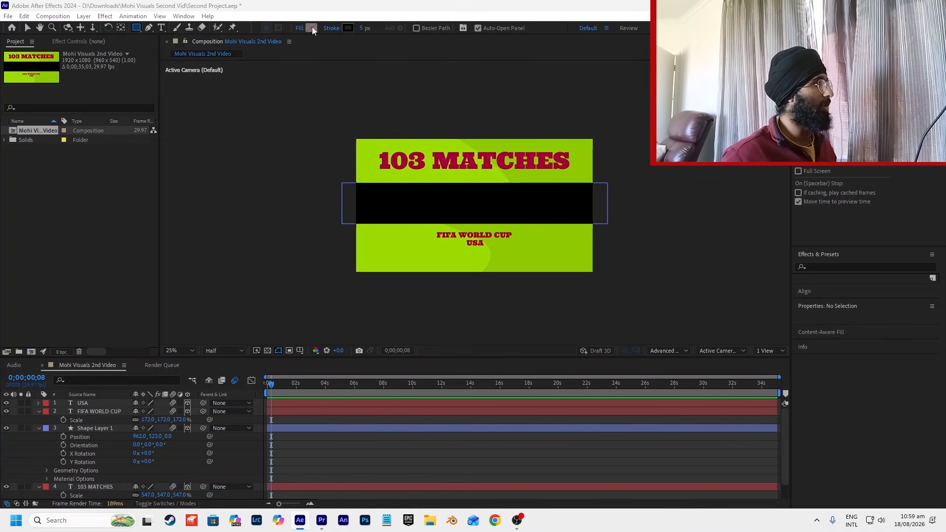
pyautogui.click(311, 28)
pyautogui.click(553, 343)
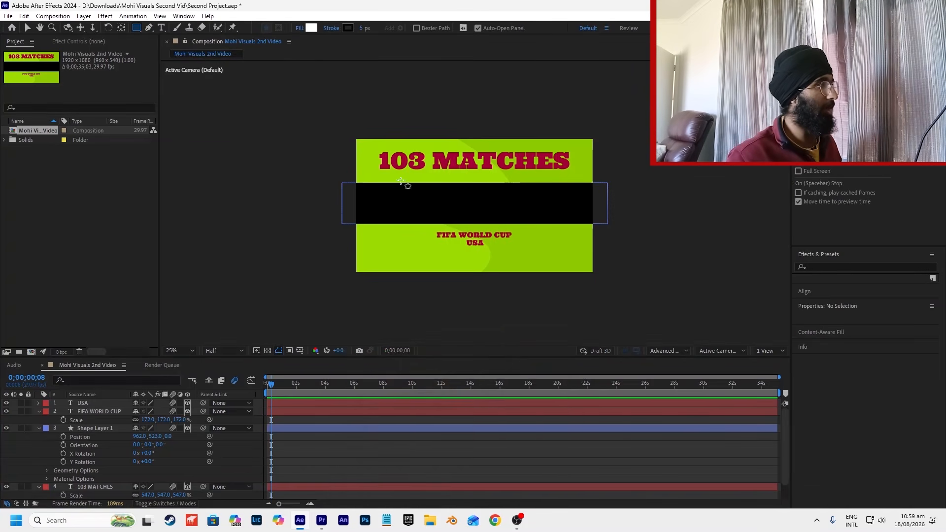
pyautogui.click(344, 31)
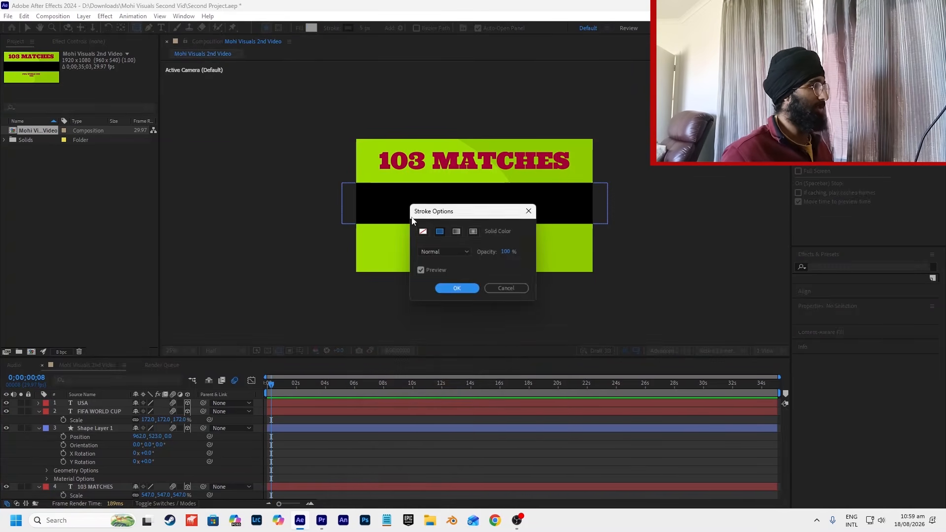
pyautogui.click(447, 288)
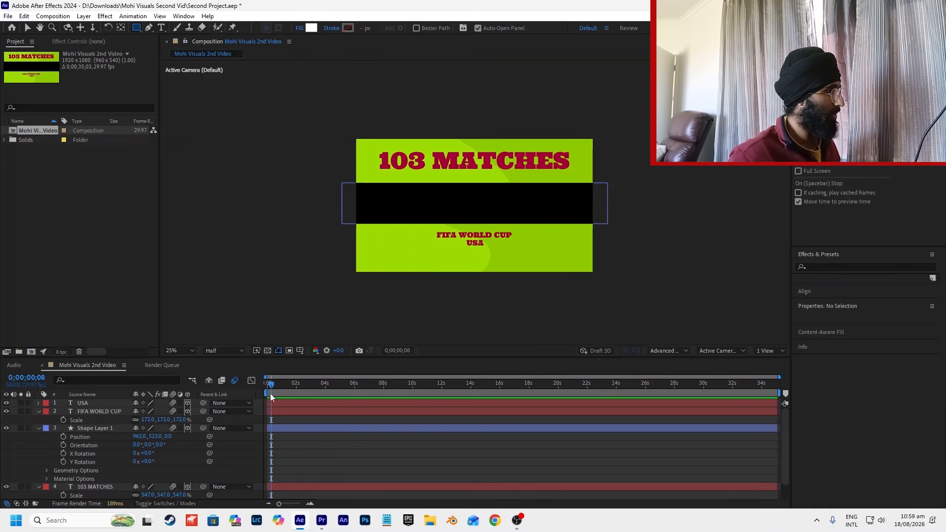
# Step: Draw a white rectangle about 662 × 326 px over the left end of the black band, starting at the composition's left edge
pyautogui.scroll(2, 359, 185)
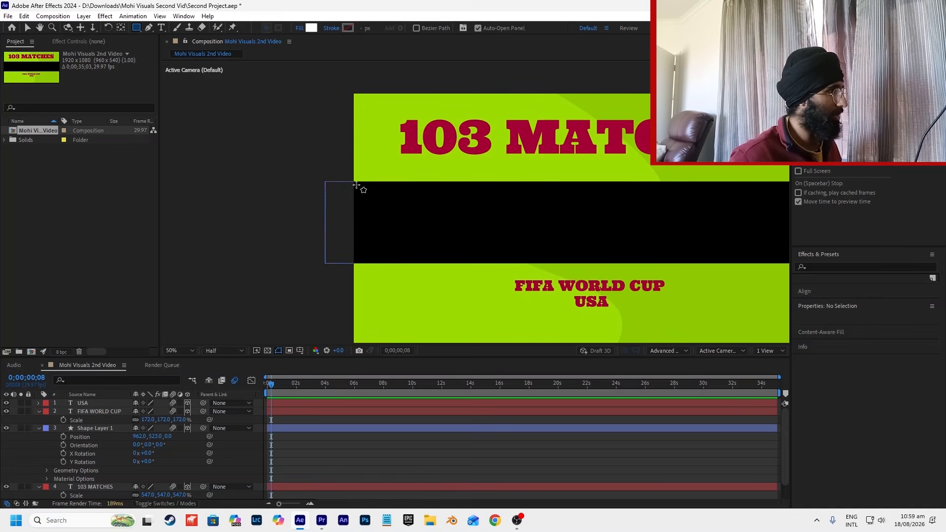
pyautogui.click(321, 520)
pyautogui.click(300, 521)
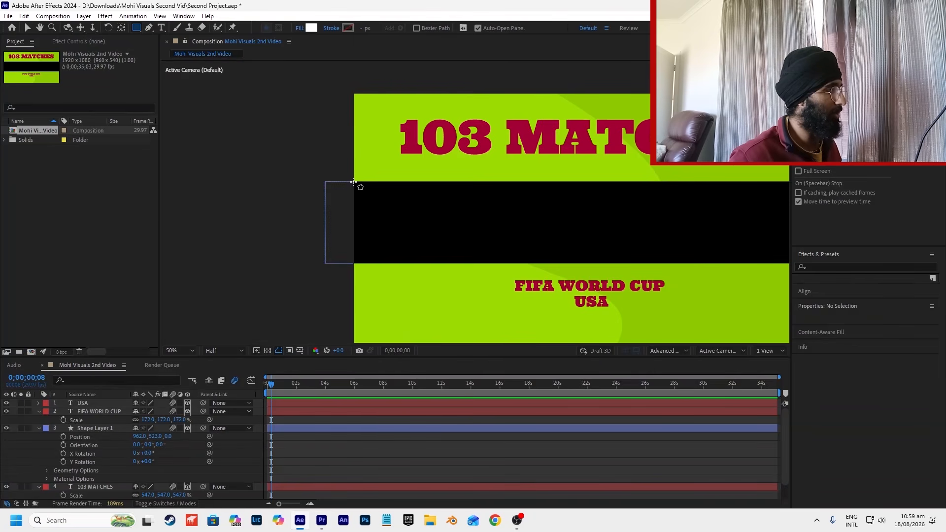
pyautogui.hotkey('alt', 'Tab')
pyautogui.hotkey('alt', 'Tab')
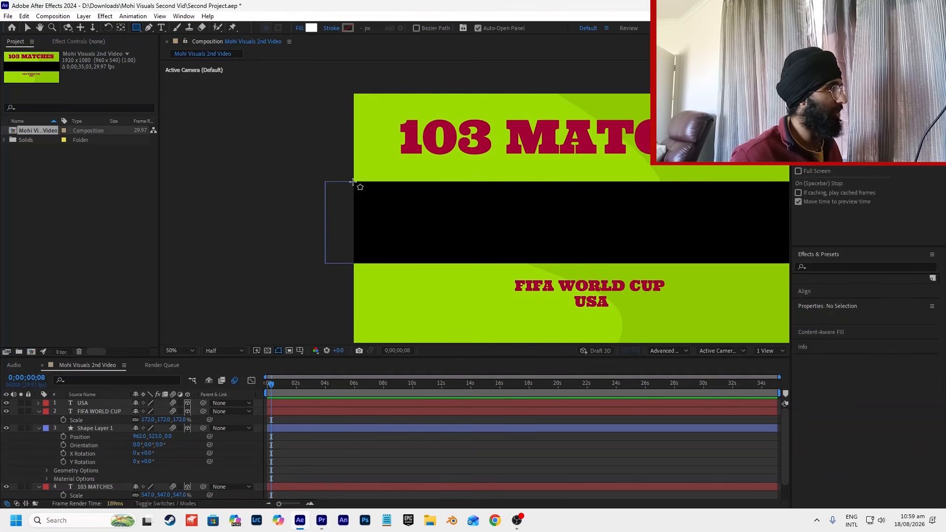
pyautogui.moveTo(353, 182); pyautogui.dragTo(521, 261)
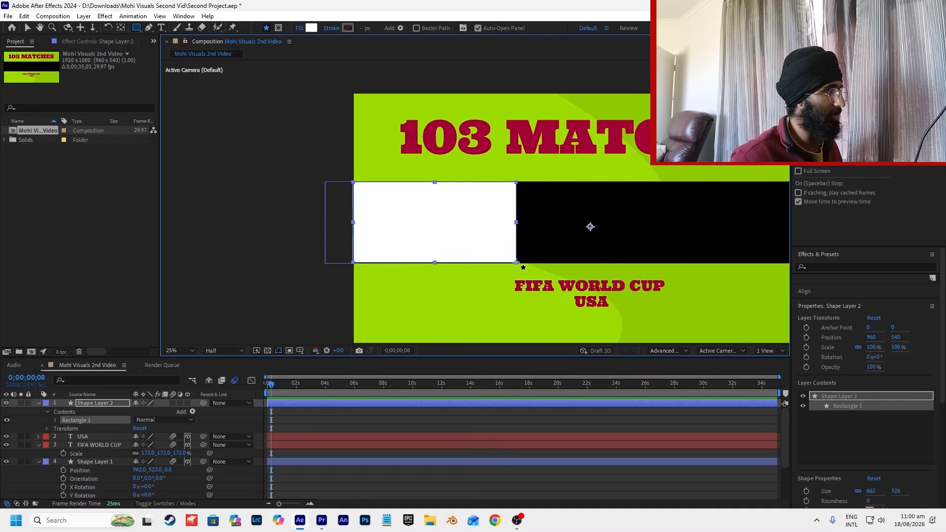
pyautogui.press(',')
pyautogui.press(',')
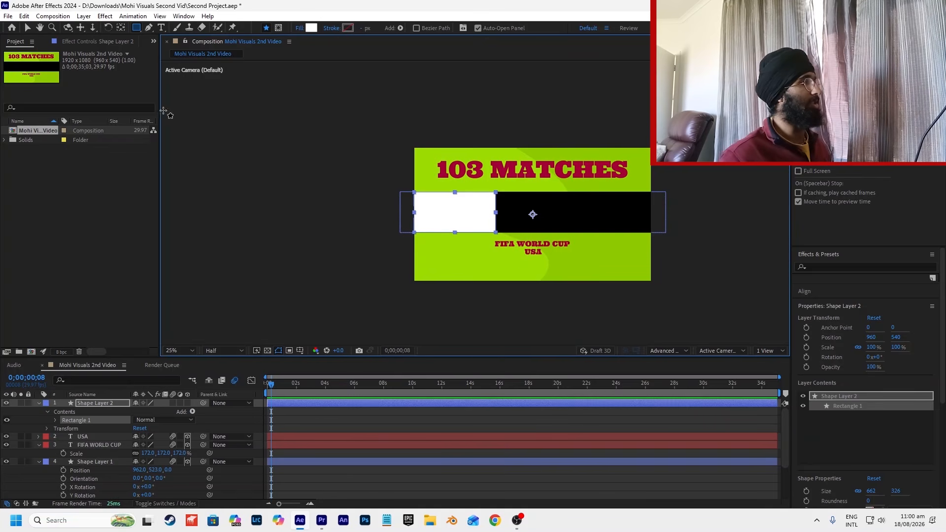
# Step: Nudge the white rectangle into line with the black band and scale its layer to 101%
pyautogui.click(28, 28)
pyautogui.scroll(4, 419, 212)
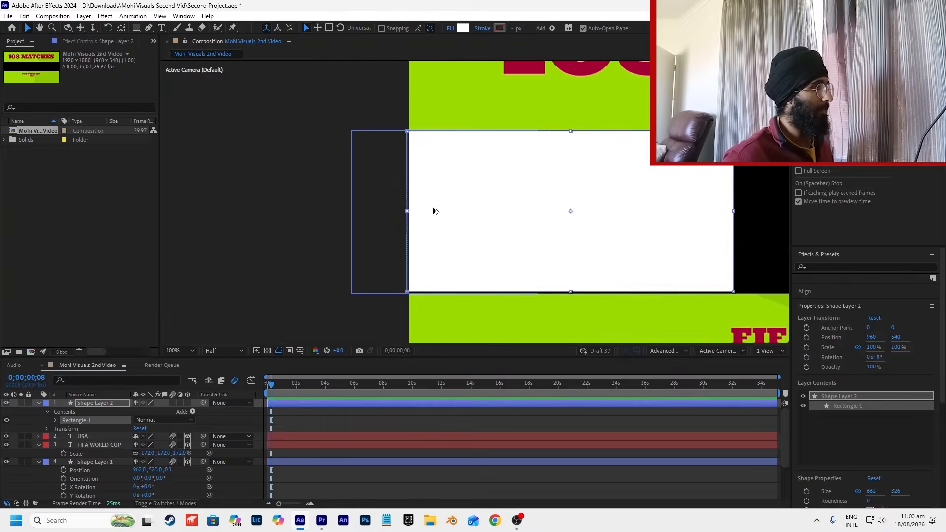
pyautogui.moveTo(469, 196); pyautogui.dragTo(469, 196)
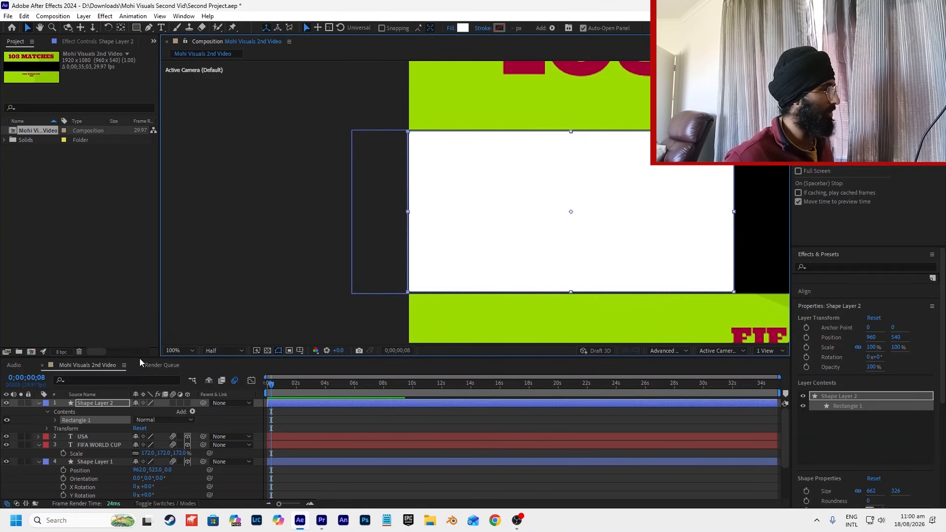
pyautogui.press('s')
pyautogui.moveTo(148, 412); pyautogui.dragTo(149, 412)
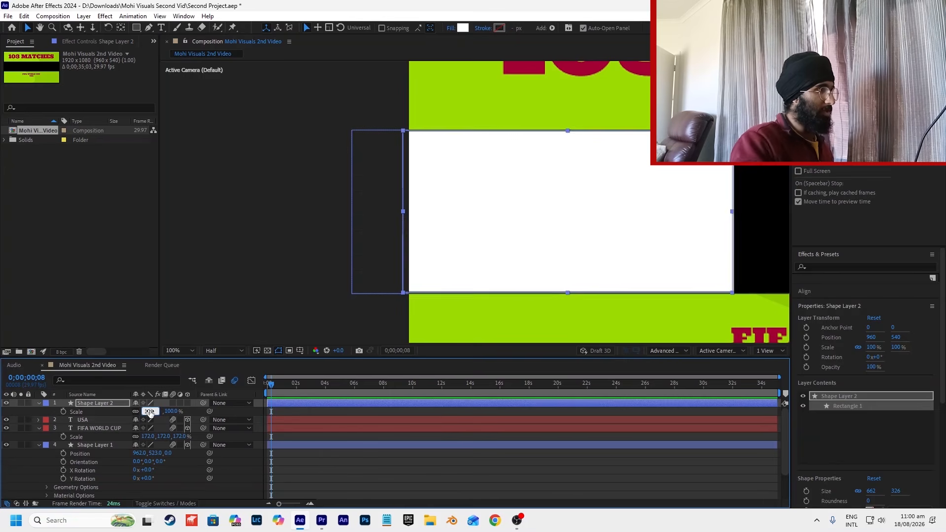
pyautogui.click(744, 194)
pyautogui.scroll(-2, 742, 196)
pyautogui.click(728, 201)
pyautogui.scroll(1, 763, 177)
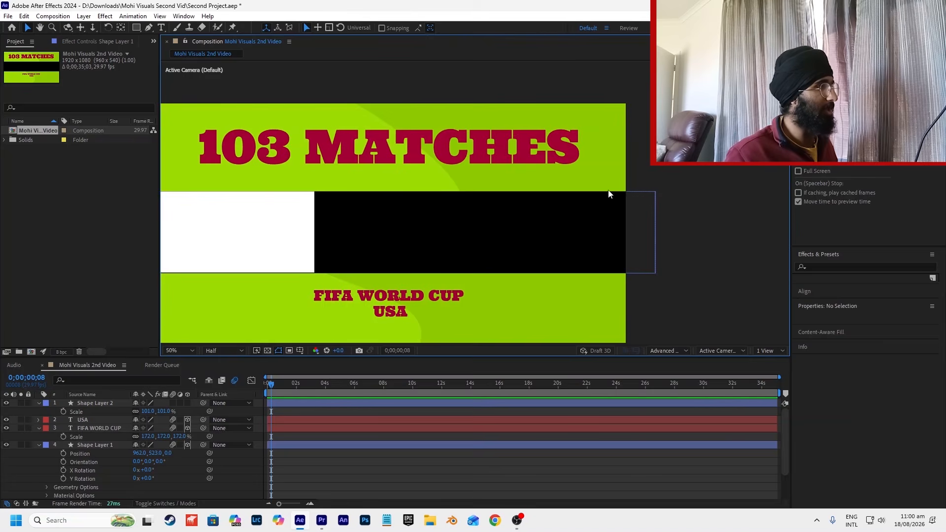
# Step: Center the white rectangle's anchor point on the shape and duplicate its layer
pyautogui.click(311, 218)
pyautogui.scroll(-1, 430, 217)
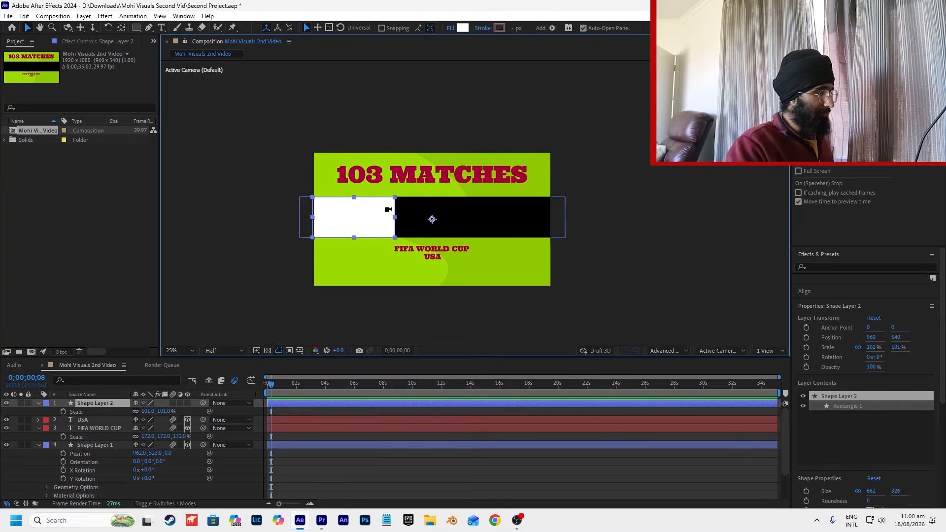
pyautogui.hotkey('ctrl', 'd')
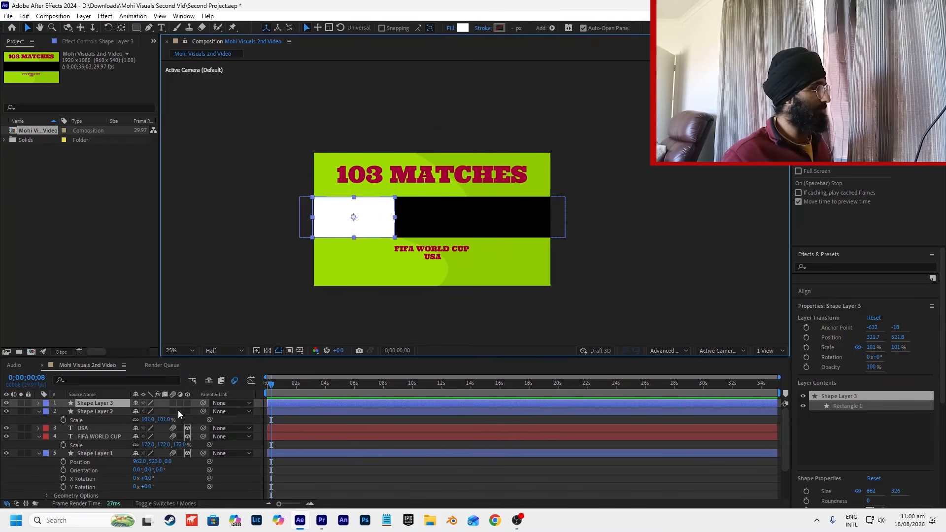
# Step: Enable the 3D and motion blur switches on both white rectangle layers
pyautogui.click(118, 411)
pyautogui.keyDown('ctrl'); pyautogui.click(83, 402); pyautogui.keyUp('ctrl')
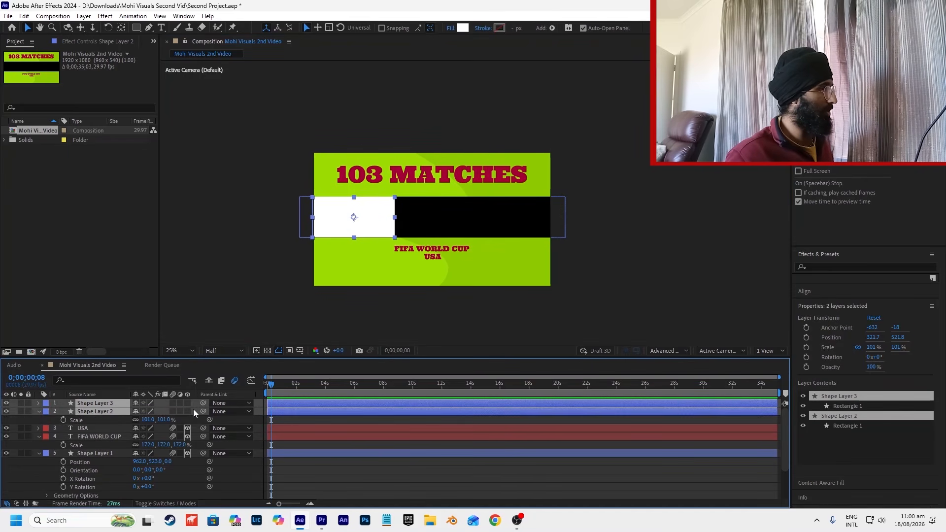
pyautogui.click(187, 403)
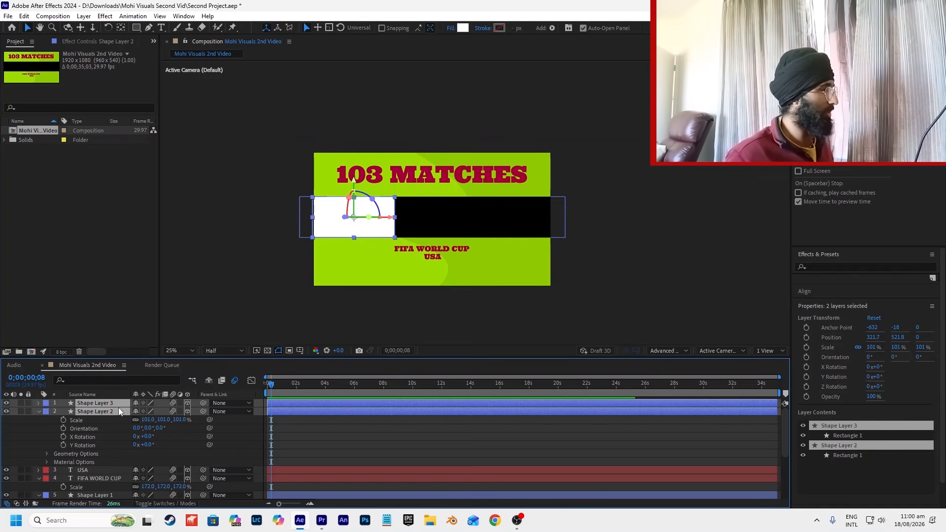
pyautogui.click(277, 419)
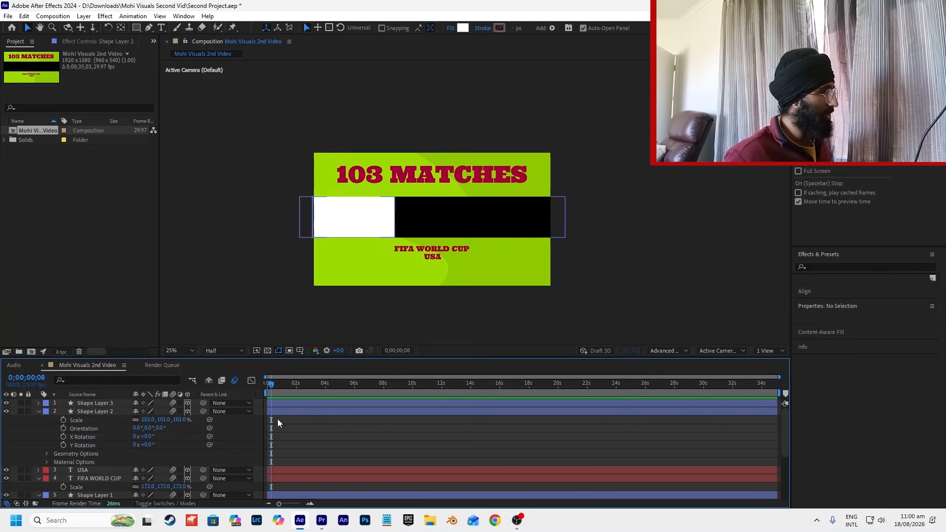
# Step: Move the duplicate white rectangle horizontally to the right end of the black band, at X about 1583.7
pyautogui.click(88, 403)
pyautogui.press('p')
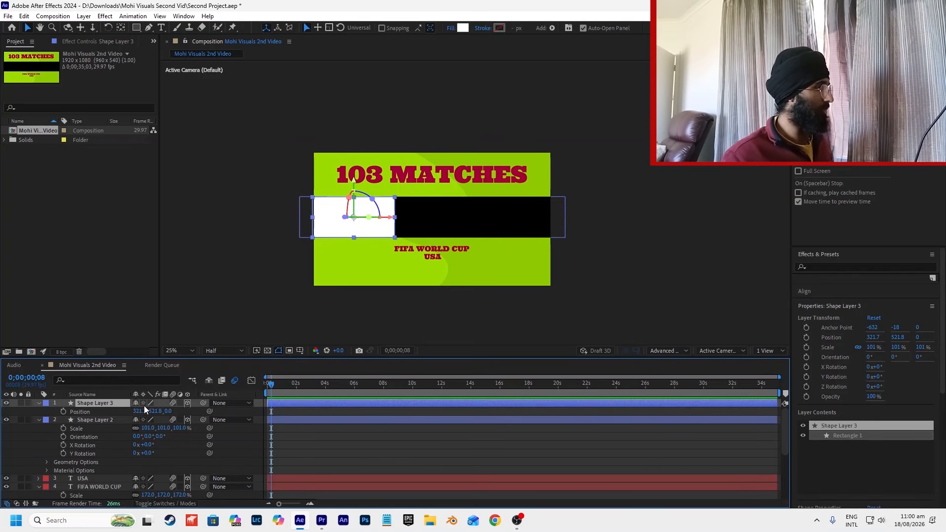
pyautogui.moveTo(144, 406); pyautogui.dragTo(725, 374)
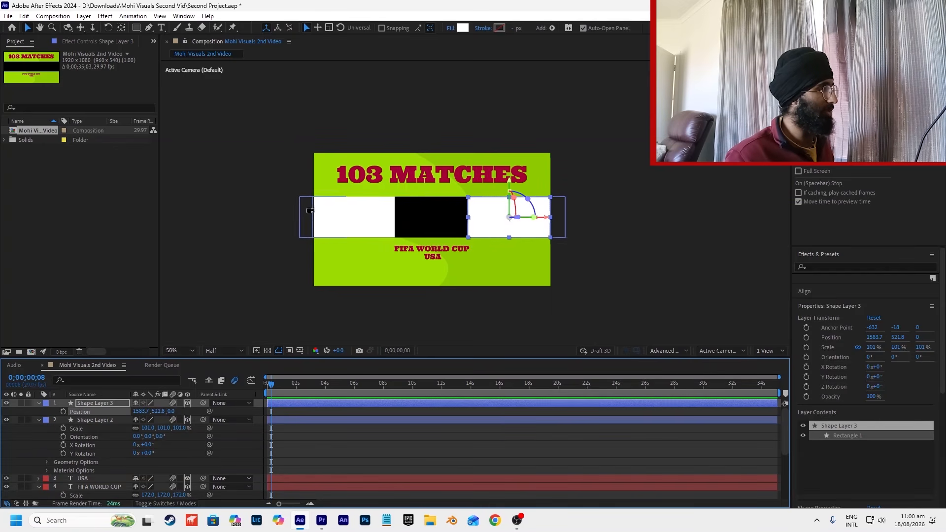
pyautogui.scroll(2, 309, 211)
pyautogui.click(324, 212)
pyautogui.scroll(-2, 339, 212)
pyautogui.click(570, 268)
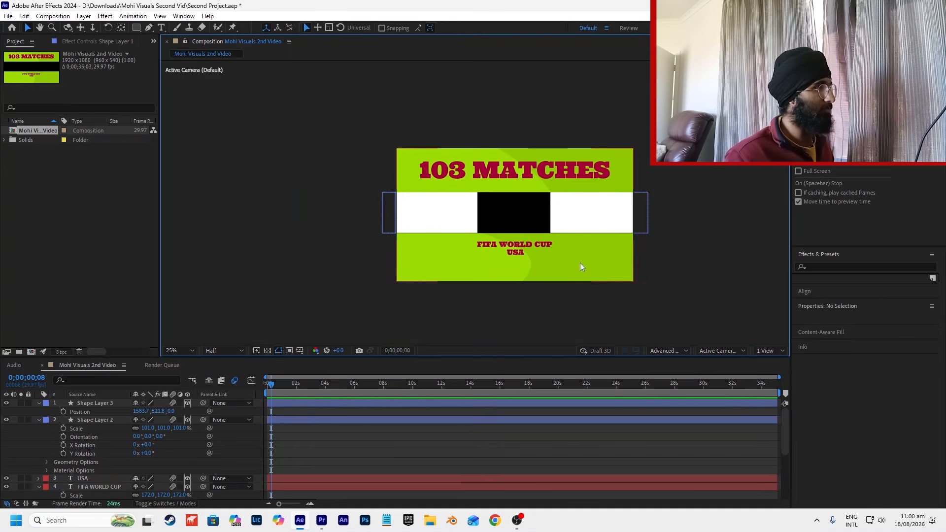
# Step: Using the grid as a guide, nudge the right white rectangle to X about 1581.7, and hide the grid again
pyautogui.click(299, 350)
pyautogui.click(306, 374)
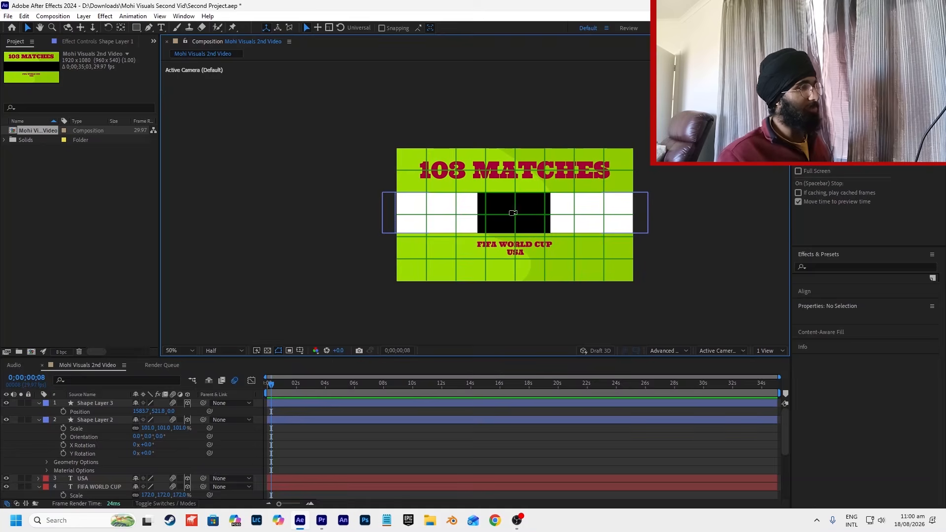
pyautogui.scroll(2, 513, 212)
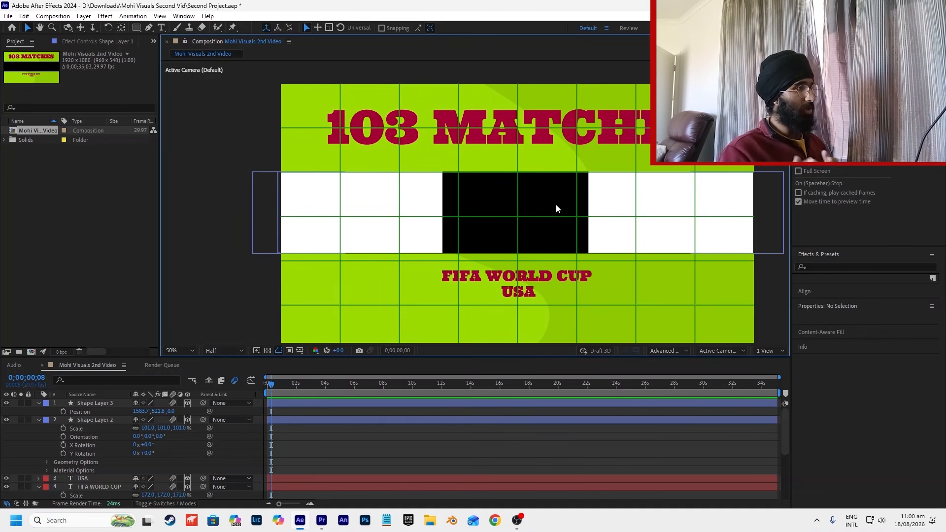
pyautogui.click(596, 223)
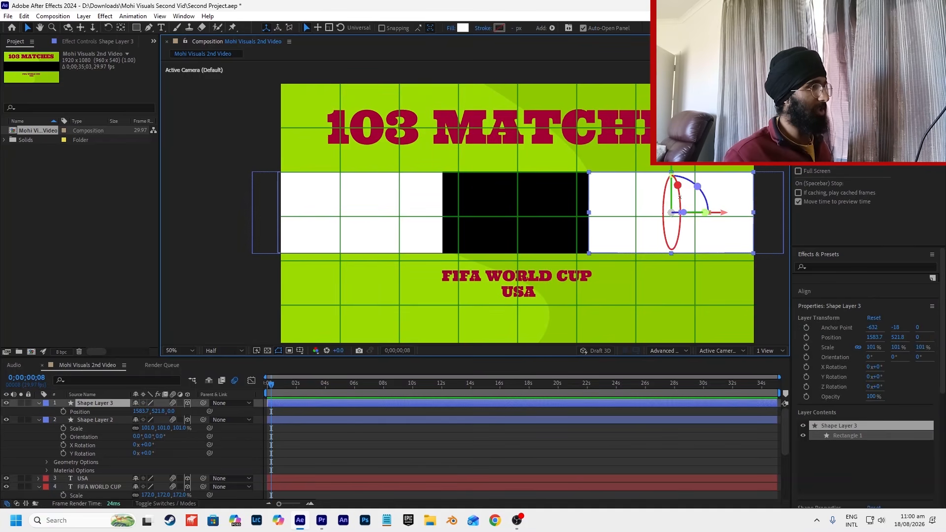
pyautogui.moveTo(723, 212); pyautogui.dragTo(723, 212)
pyautogui.press(',')
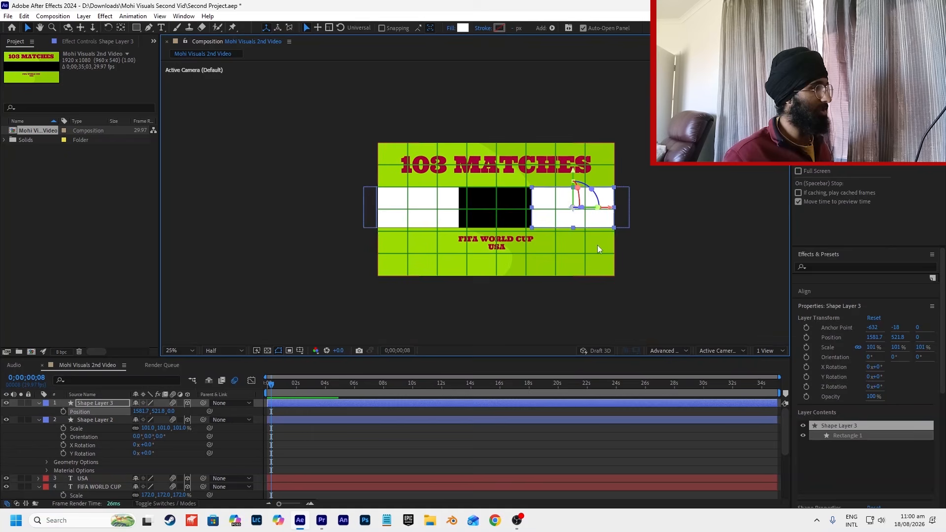
pyautogui.click(298, 351)
pyautogui.click(307, 374)
pyautogui.click(691, 224)
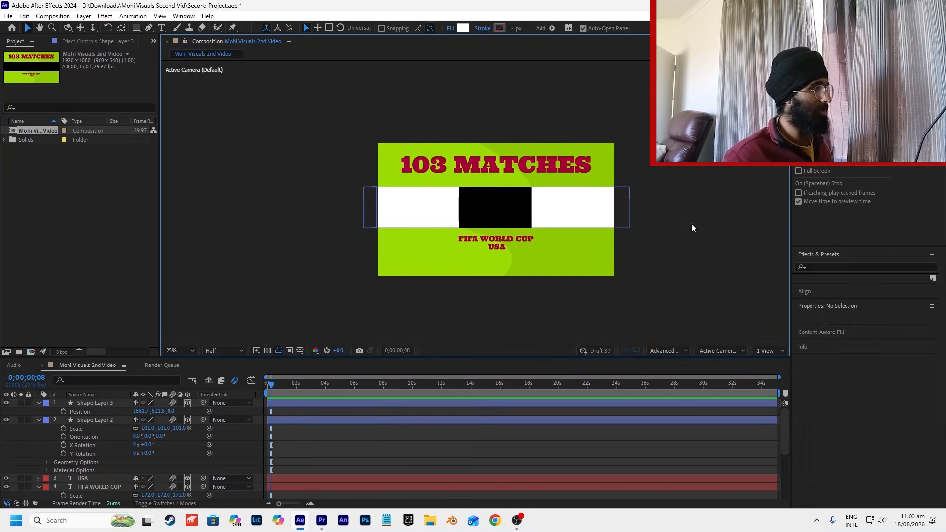
# Step: At 0;00;00;00, duplicate the 103 MATCHES title and move the copy down over the band's black middle, at about 964.1, 495.5
pyautogui.scroll(2, 494, 226)
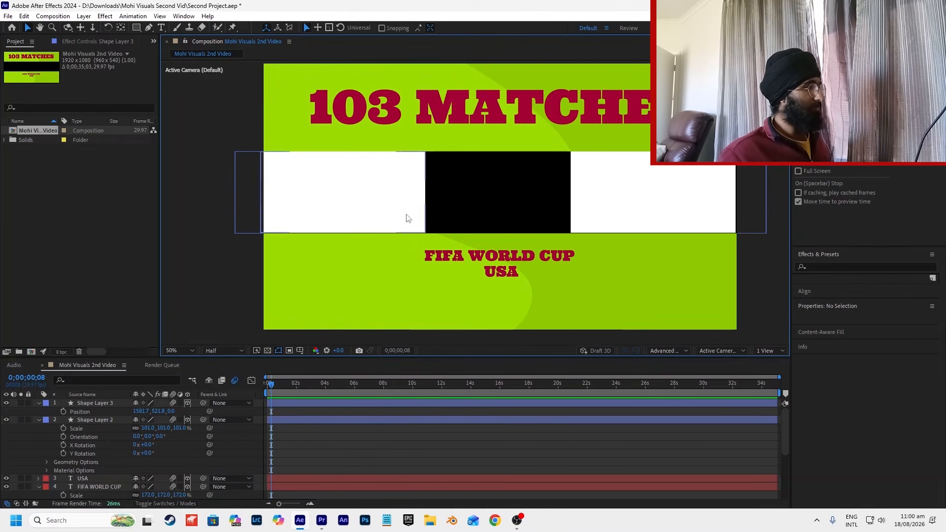
pyautogui.click(269, 384)
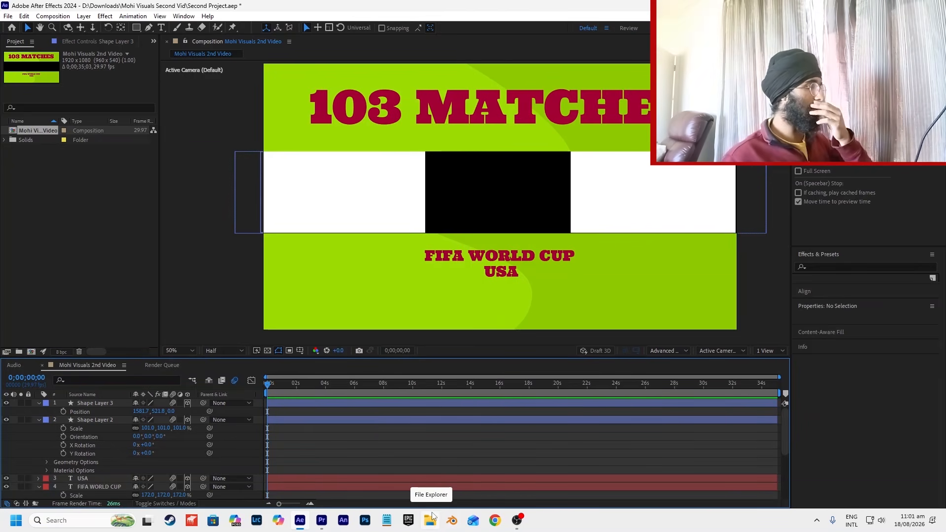
pyautogui.click(526, 127)
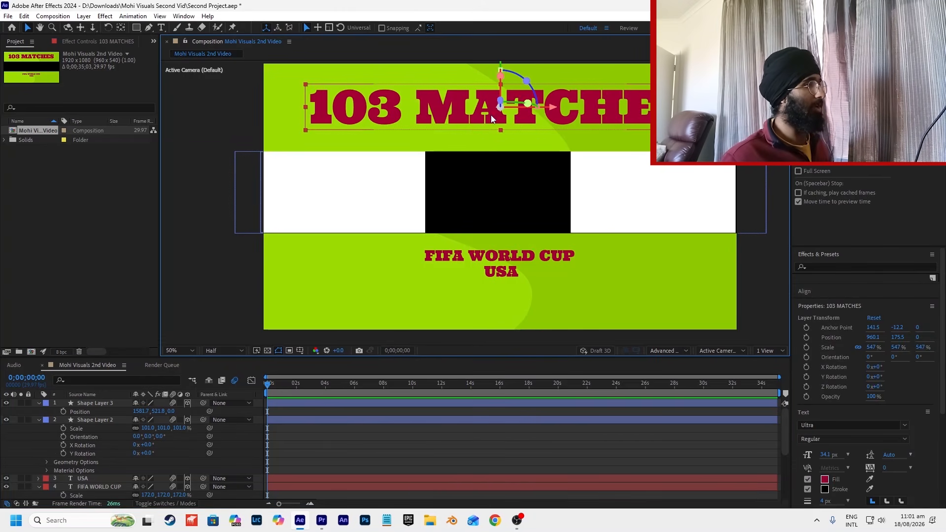
pyautogui.hotkey('ctrl', 'd')
pyautogui.moveTo(489, 112); pyautogui.dragTo(486, 195)
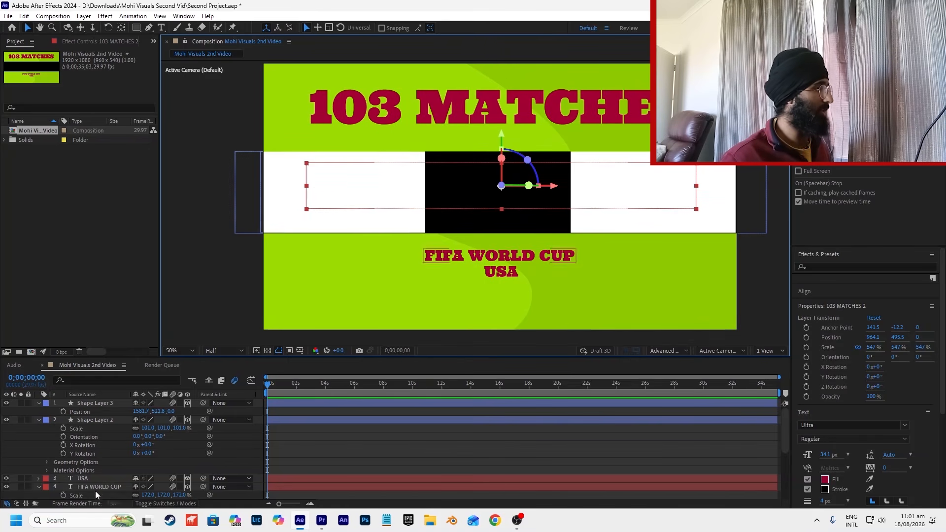
# Step: Move the duplicated title to the top of the layer stack and change its text to USA VS BEL
pyautogui.scroll(-5, 95, 490)
pyautogui.moveTo(89, 463); pyautogui.dragTo(96, 404)
pyautogui.doubleClick(432, 181)
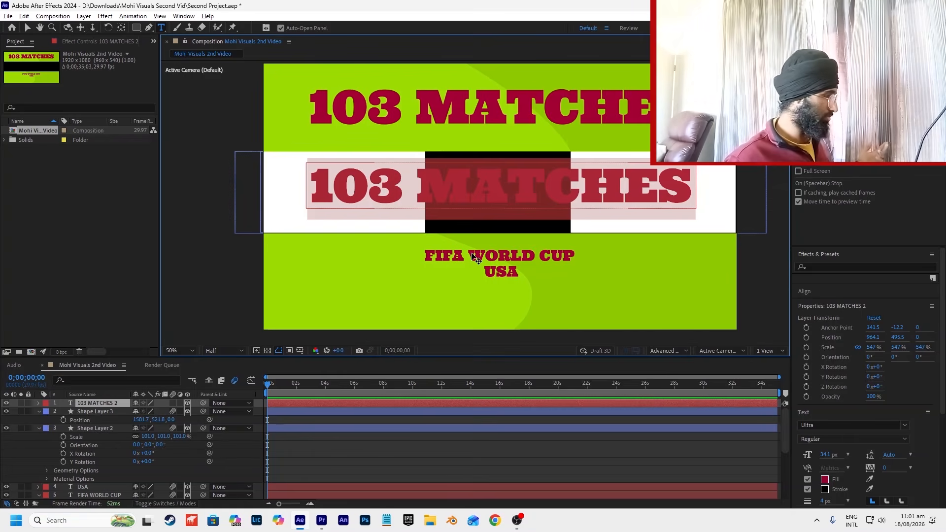
pyautogui.scroll(-1, 152, 463)
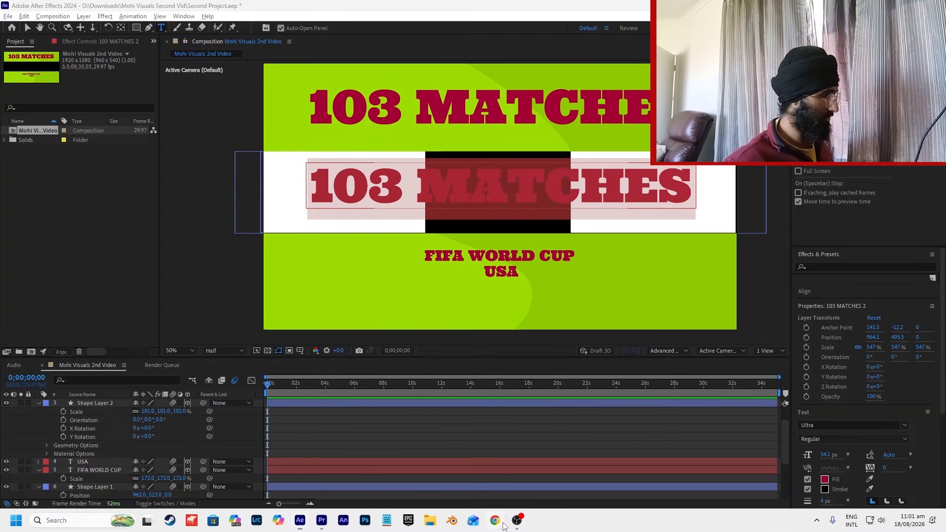
pyautogui.write('USA VS BE')
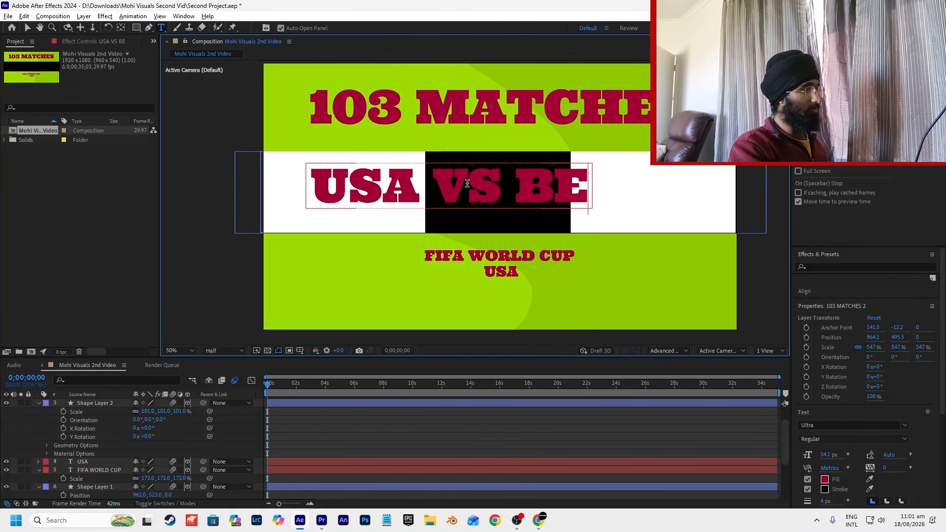
pyautogui.write('G')
pyautogui.press('BackSpace')
pyautogui.write('L')
pyautogui.press('Escape')
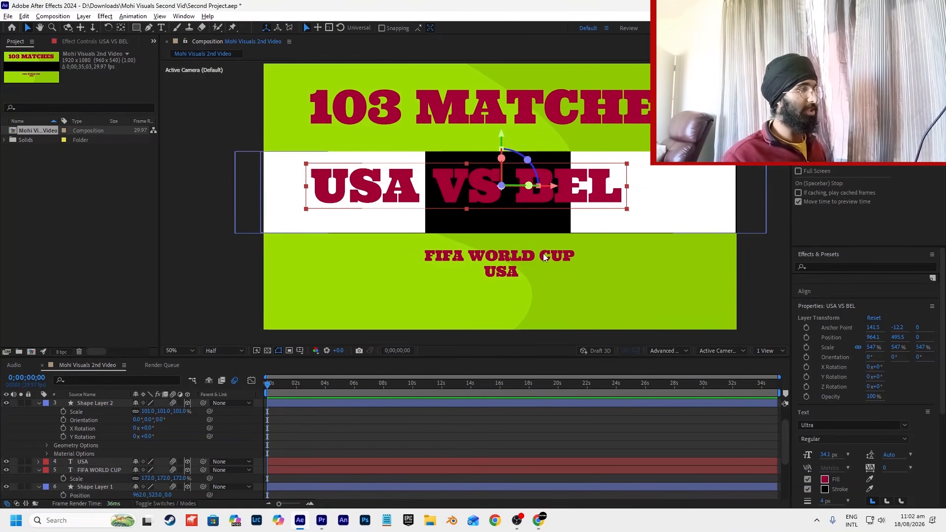
# Step: Centre the anchor point of the USA VS BEL text and set its fill colour to white, FFFFFF
pyautogui.hotkey('ctrl', 'alt', 'Home')
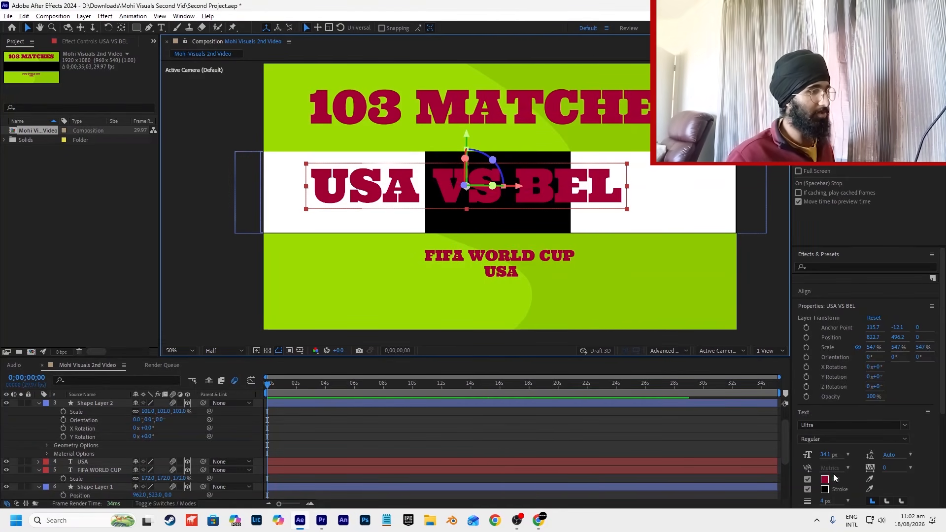
pyautogui.click(824, 479)
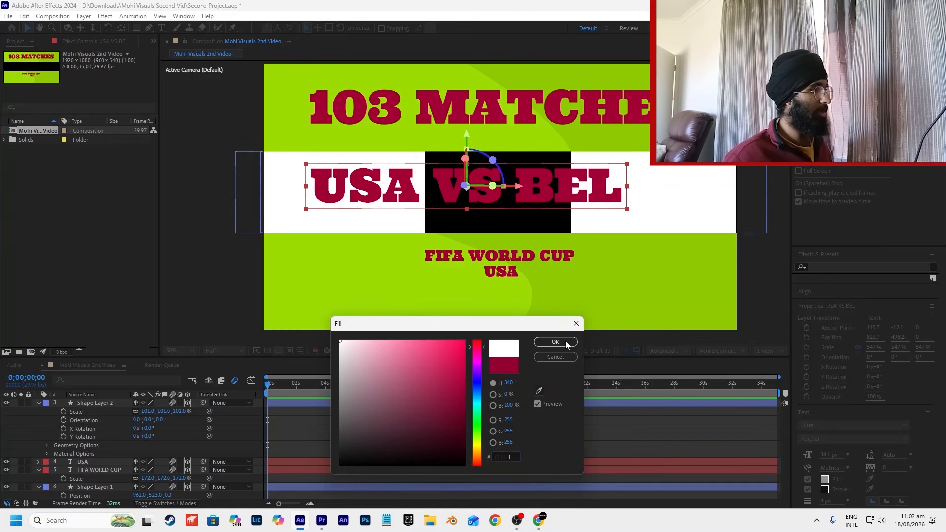
pyautogui.click(556, 342)
# Step: Scale the USA VS BEL text to 175%, move it into the middle of the black band at about 949.7, 517.2, and save
pyautogui.scroll(2, 146, 444)
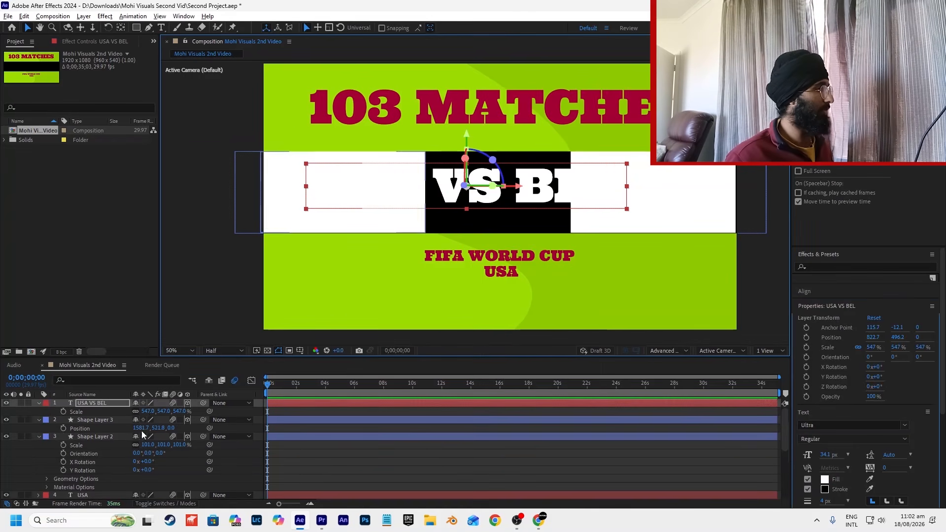
pyautogui.moveTo(150, 412); pyautogui.dragTo(2, 446)
pyautogui.scroll(1, 476, 185)
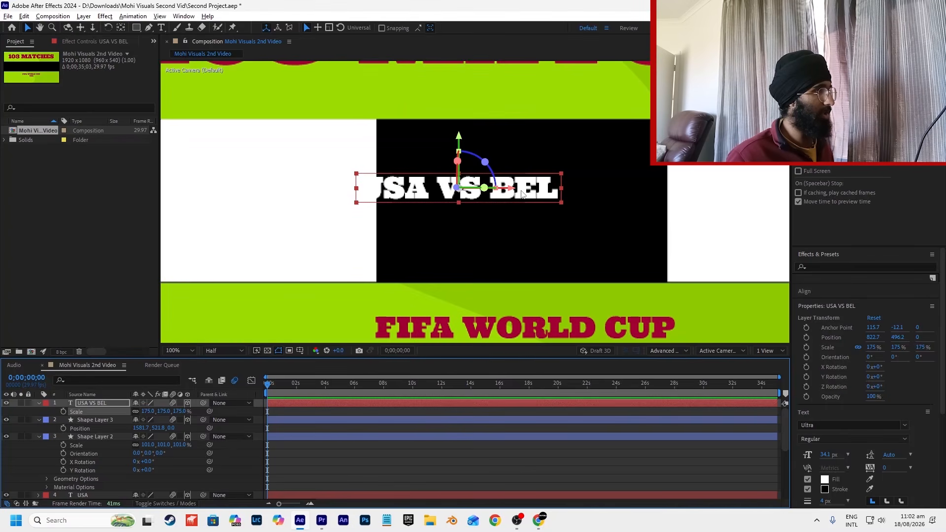
pyautogui.moveTo(535, 194); pyautogui.dragTo(577, 195)
pyautogui.moveTo(522, 143); pyautogui.dragTo(522, 151)
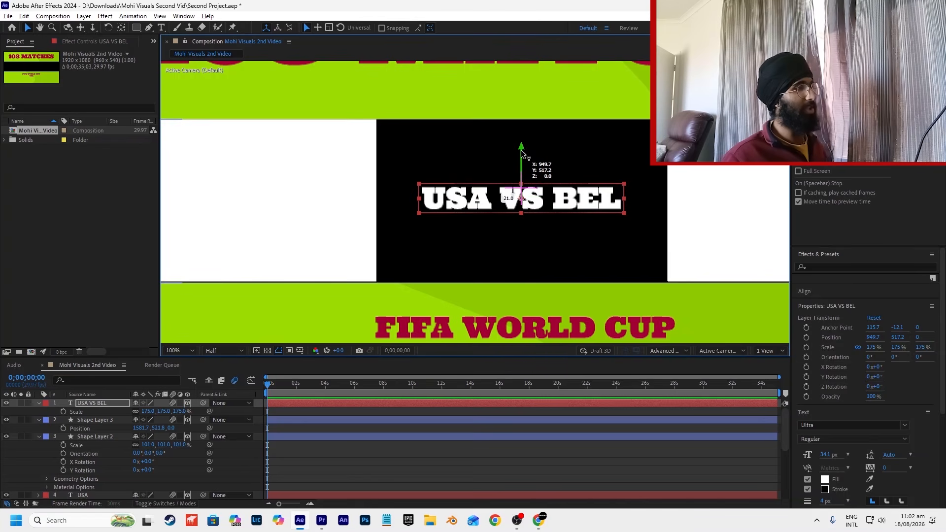
pyautogui.scroll(-2, 520, 170)
pyautogui.click(519, 170)
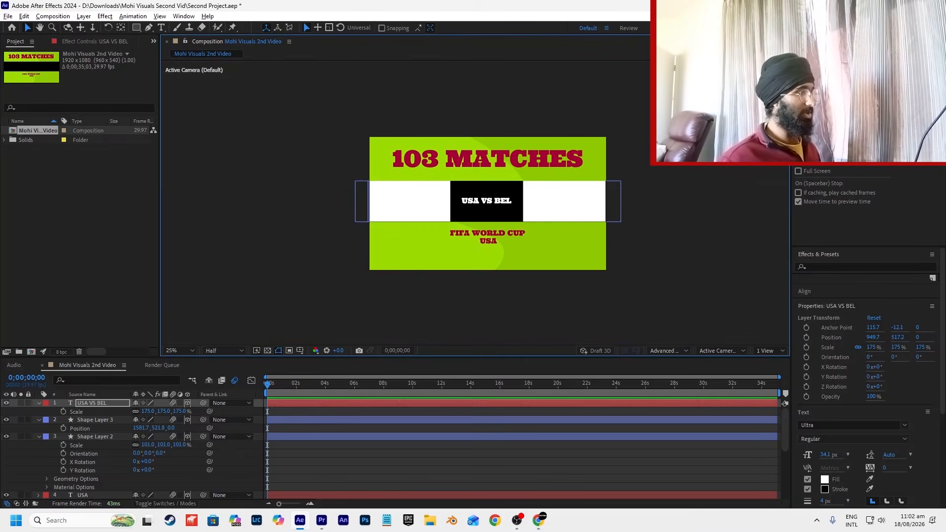
pyautogui.scroll(2, 477, 204)
pyautogui.hotkey('ctrl', 's')
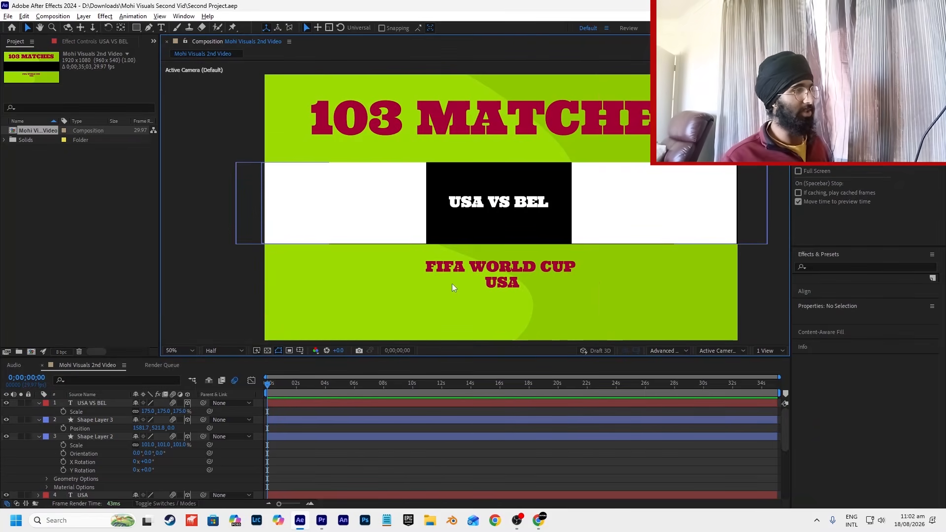
pyautogui.click(305, 405)
pyautogui.click(305, 413)
pyautogui.click(390, 197)
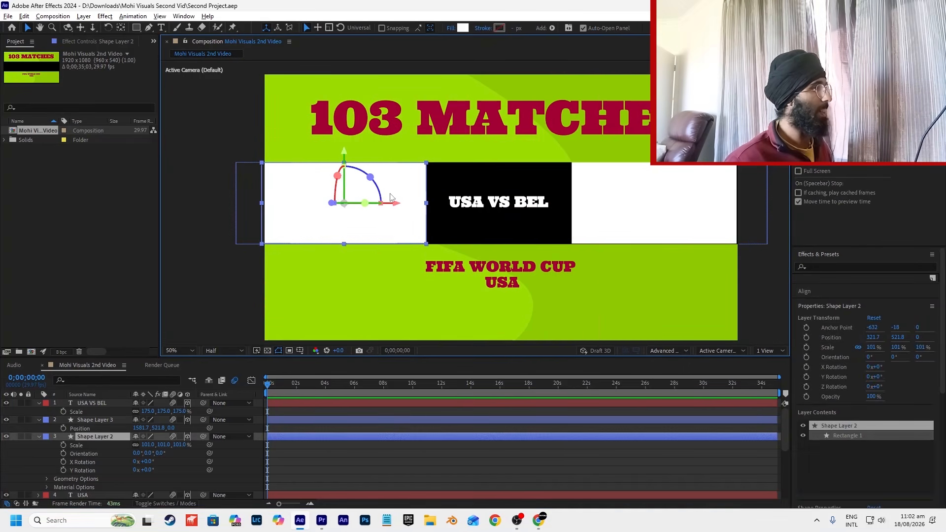
pyautogui.click(400, 409)
# Step: Add United States Flag.png and Belgium flag.png from the Flags folder in Downloads to the composition
pyautogui.click(430, 520)
pyautogui.click(241, 292)
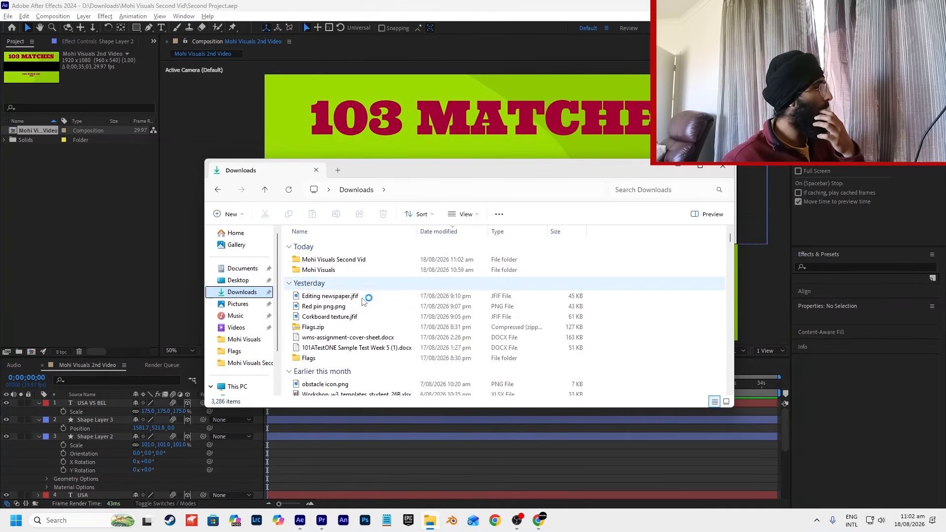
pyautogui.doubleClick(365, 358)
pyautogui.click(345, 259)
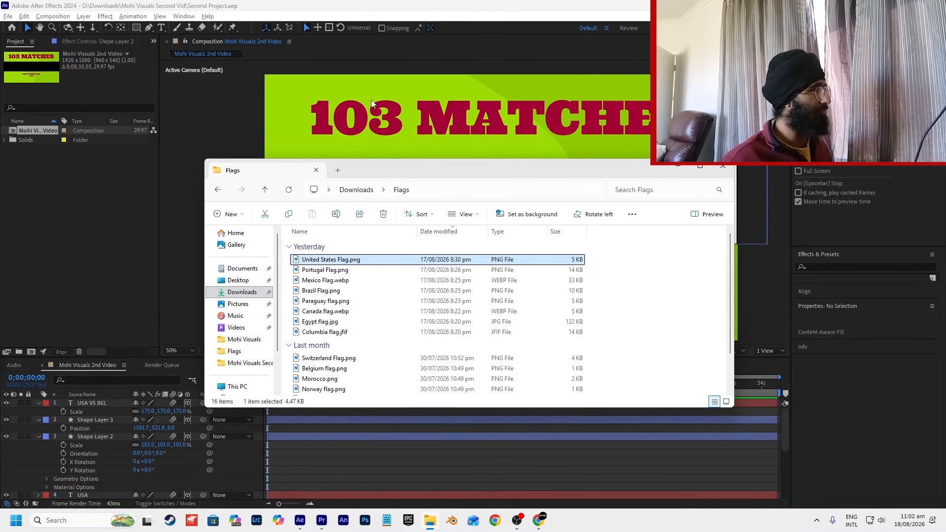
pyautogui.moveTo(345, 259); pyautogui.dragTo(373, 104)
pyautogui.click(430, 520)
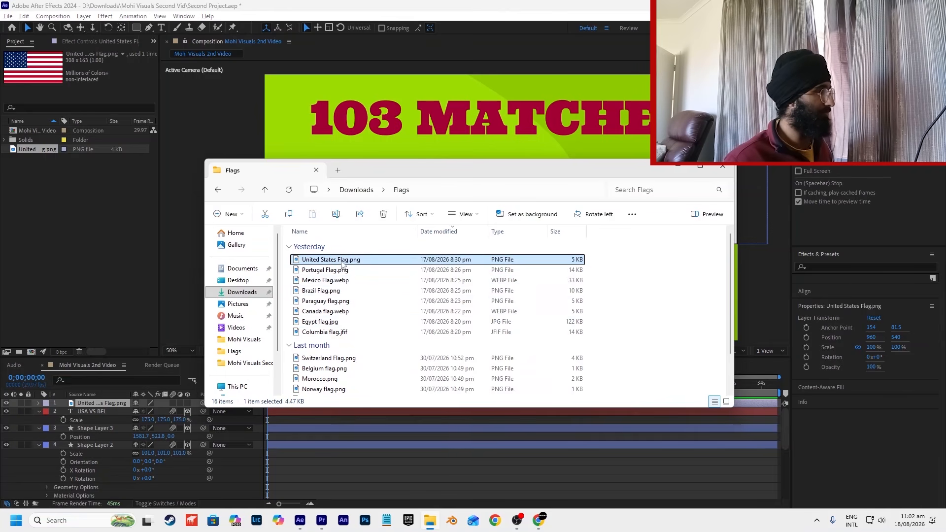
pyautogui.moveTo(341, 368); pyautogui.dragTo(631, 141)
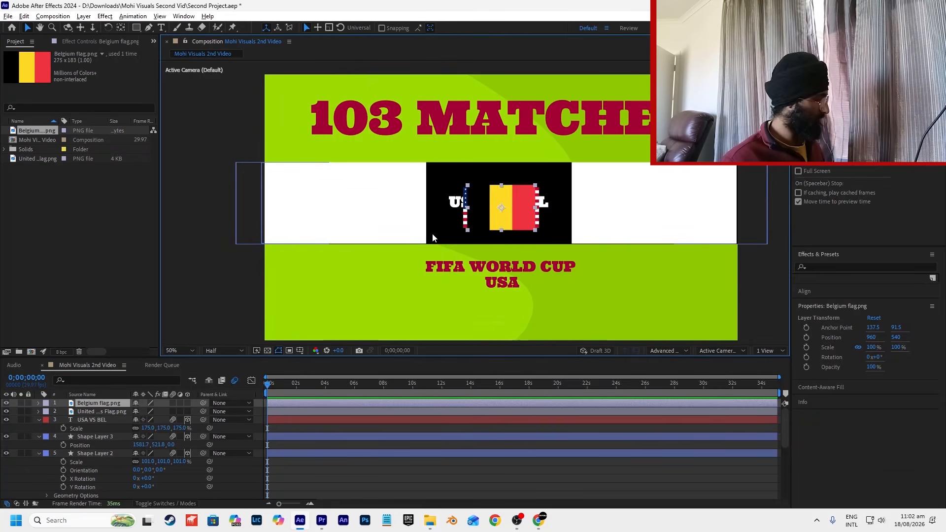
# Step: Enable the 3D and motion blur switches on both flag layers and scale them to 159%
pyautogui.keyDown('shift'); pyautogui.click(112, 412); pyautogui.keyUp('shift')
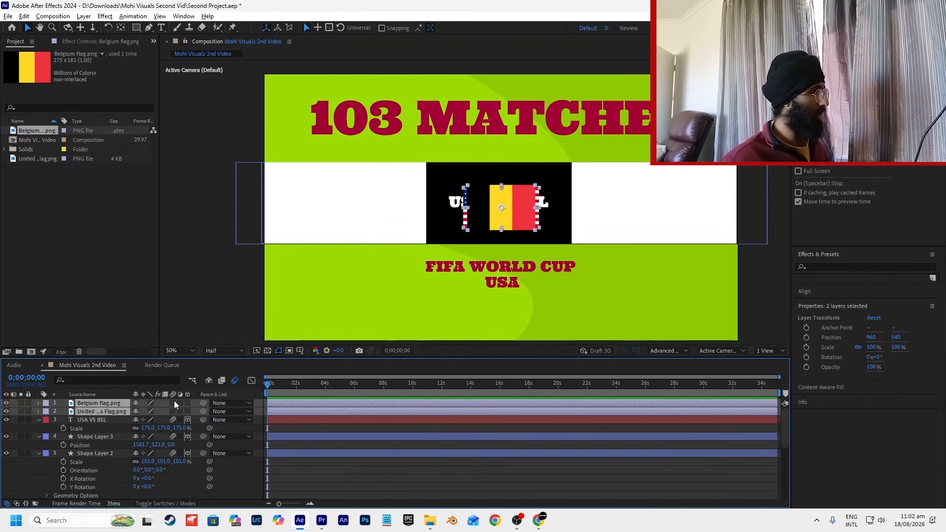
pyautogui.press('s')
pyautogui.moveTo(147, 411); pyautogui.dragTo(177, 410)
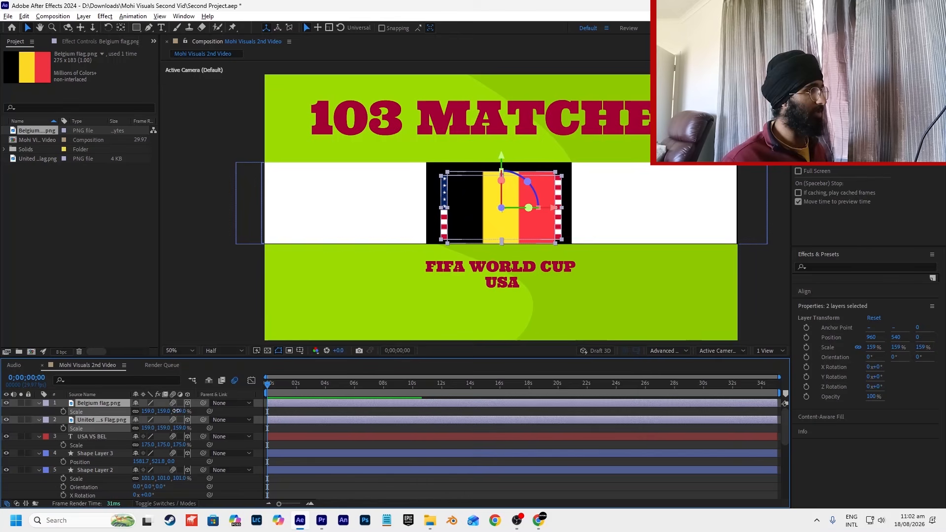
# Step: Move the Belgium flag onto the white panel on the USA VS BEL text's right, at about 1618, 518
pyautogui.click(579, 219)
pyautogui.click(549, 215)
pyautogui.moveTo(553, 205); pyautogui.dragTo(715, 206)
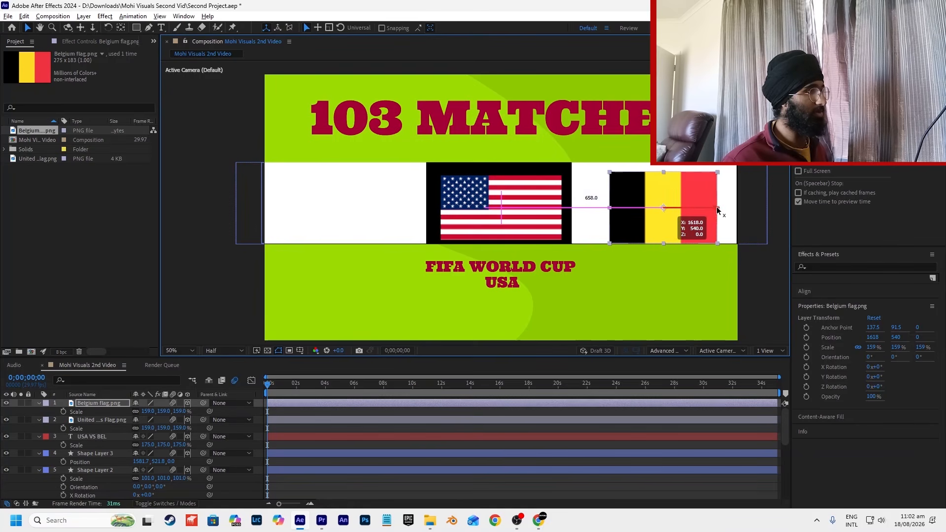
pyautogui.moveTo(661, 165); pyautogui.dragTo(663, 160)
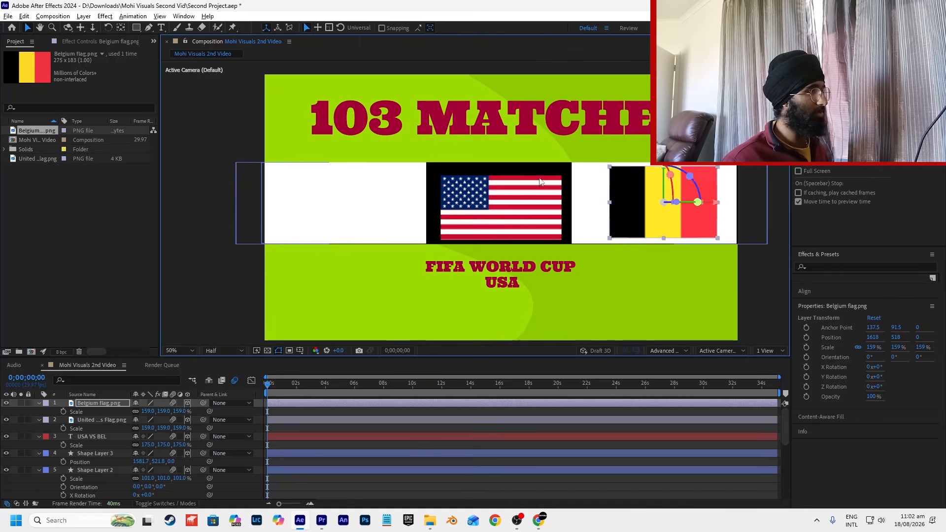
# Step: Move the United States flag onto the white panel on the left side of the band, raising it slightly to fit
pyautogui.click(536, 186)
pyautogui.moveTo(502, 155); pyautogui.dragTo(505, 150)
pyautogui.moveTo(530, 200); pyautogui.dragTo(389, 217)
pyautogui.click(591, 209)
pyautogui.click(673, 224)
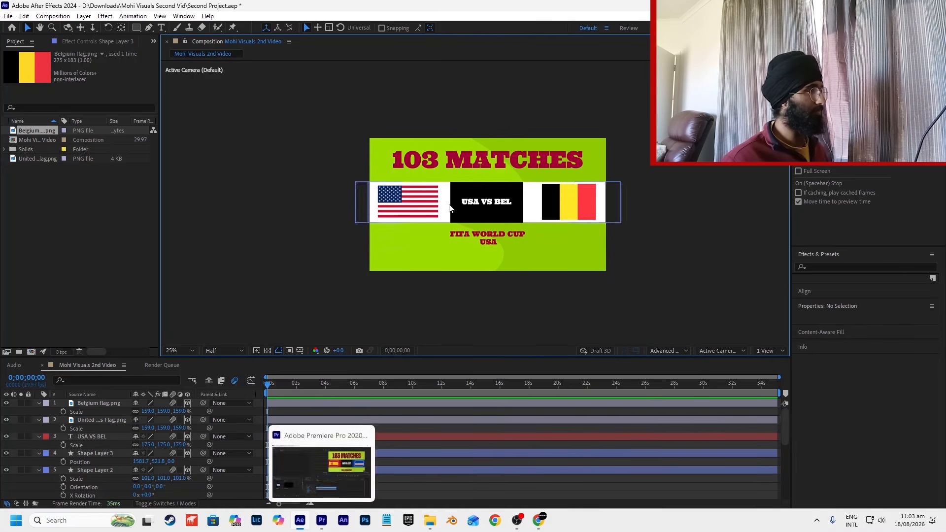
# Step: Preview the composition from its start to check the layout with both flags
pyautogui.scroll(2, 446, 210)
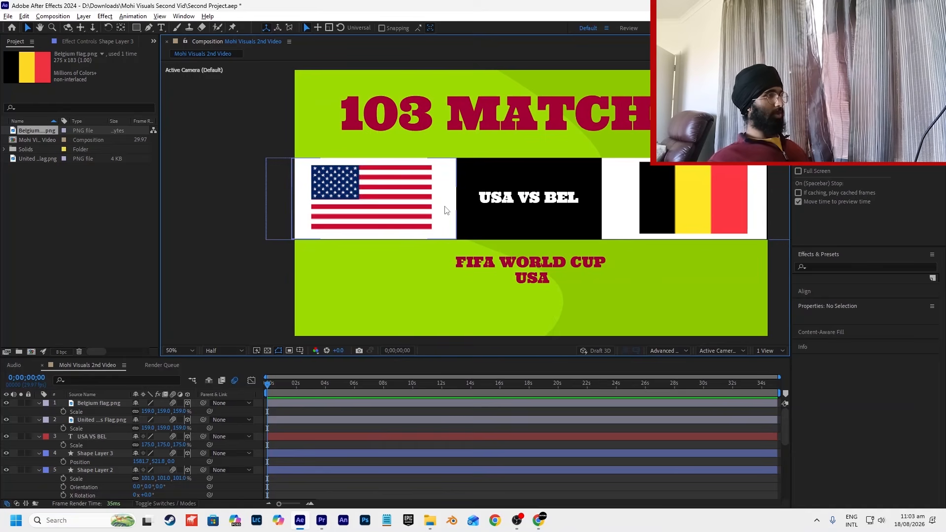
pyautogui.click(445, 210)
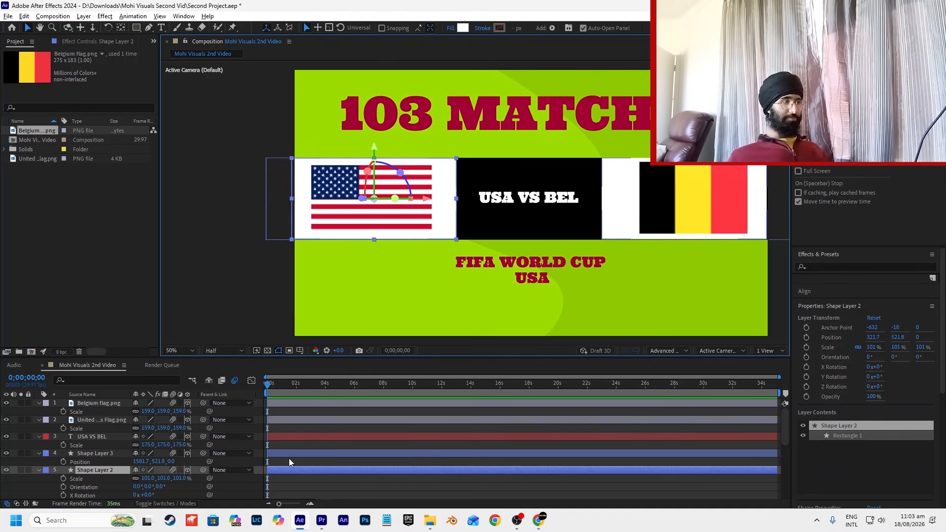
pyautogui.press('space')
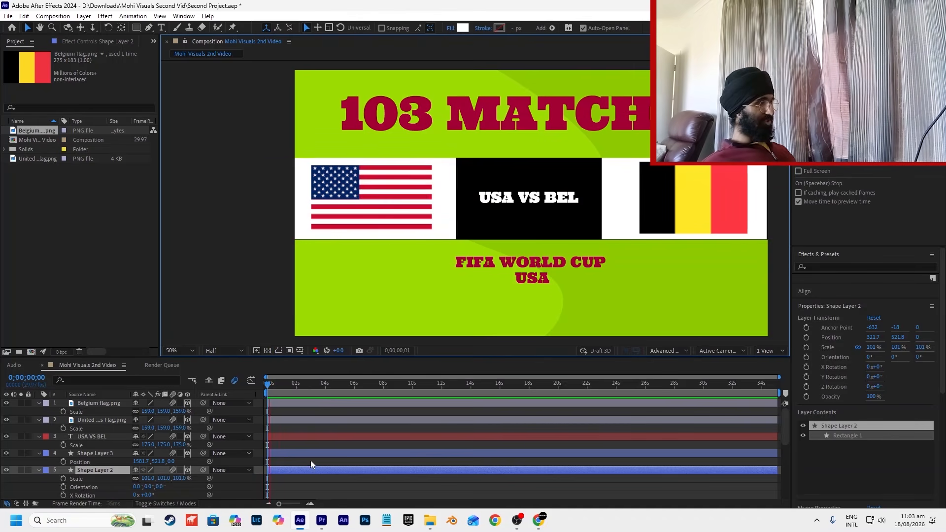
pyautogui.press('space')
pyautogui.click(324, 462)
pyautogui.press('Home')
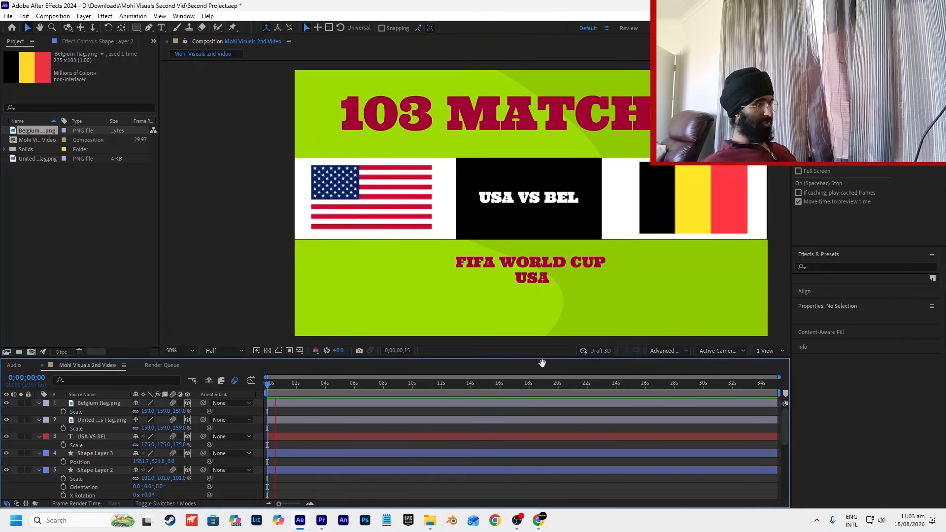
pyautogui.press('space')
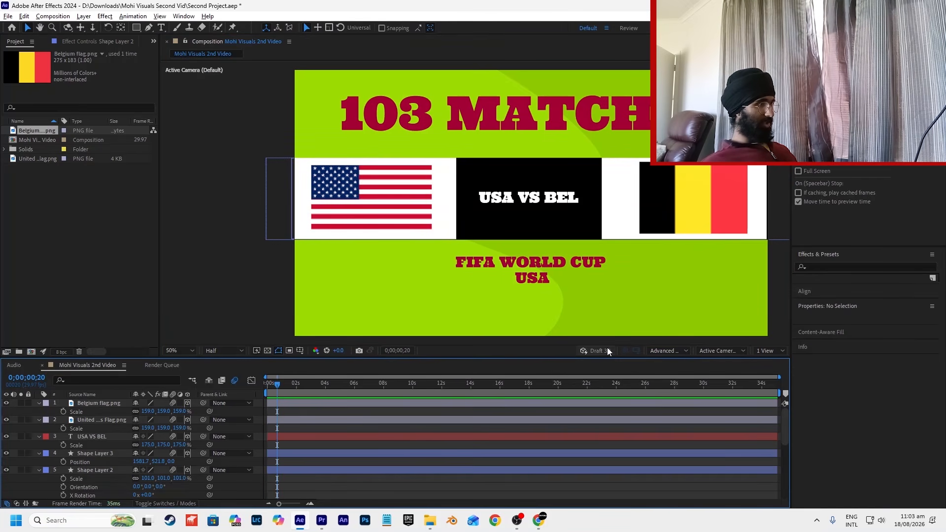
# Step: Try the Classic 3D renderer on the composition and undo the change
pyautogui.click(665, 351)
pyautogui.click(661, 361)
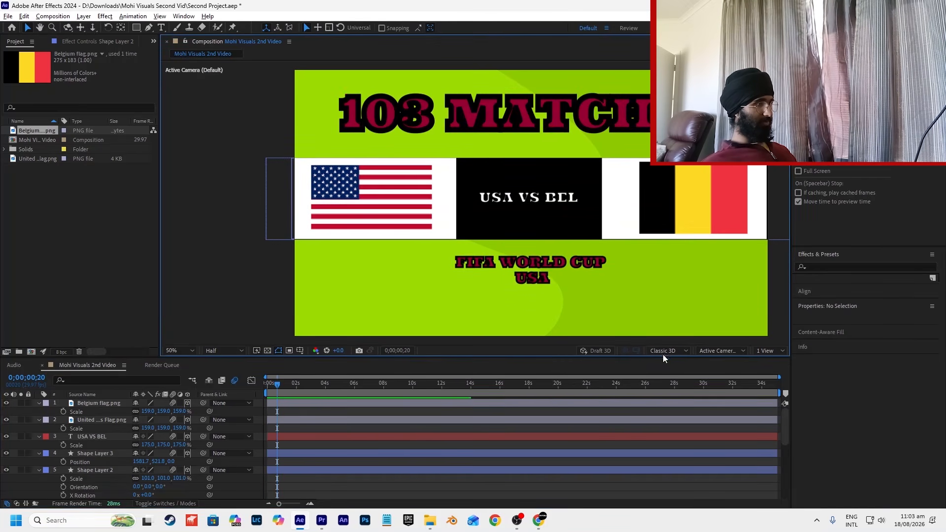
pyautogui.hotkey('ctrl', 'z')
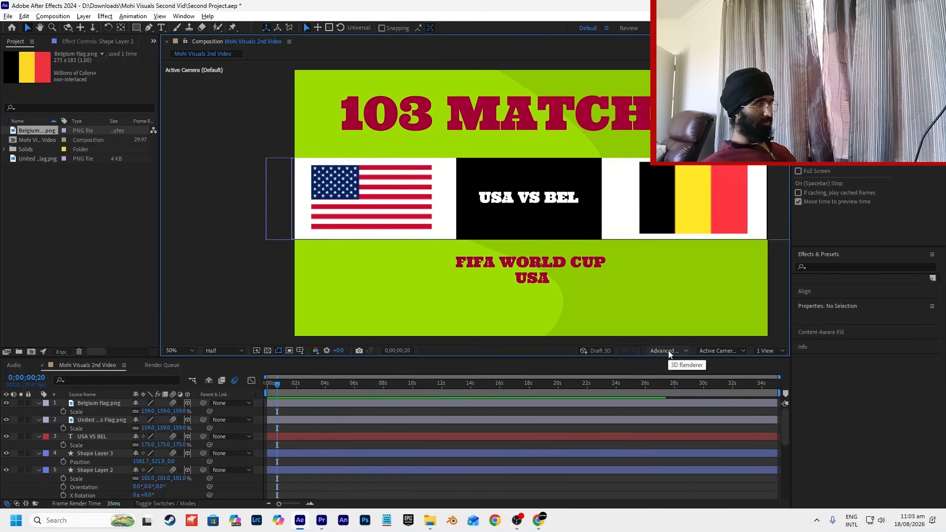
# Step: Set the composition's 3D renderer to Classic 3D, toggling the change to compare it with the advanced renderer
pyautogui.click(667, 350)
pyautogui.click(669, 362)
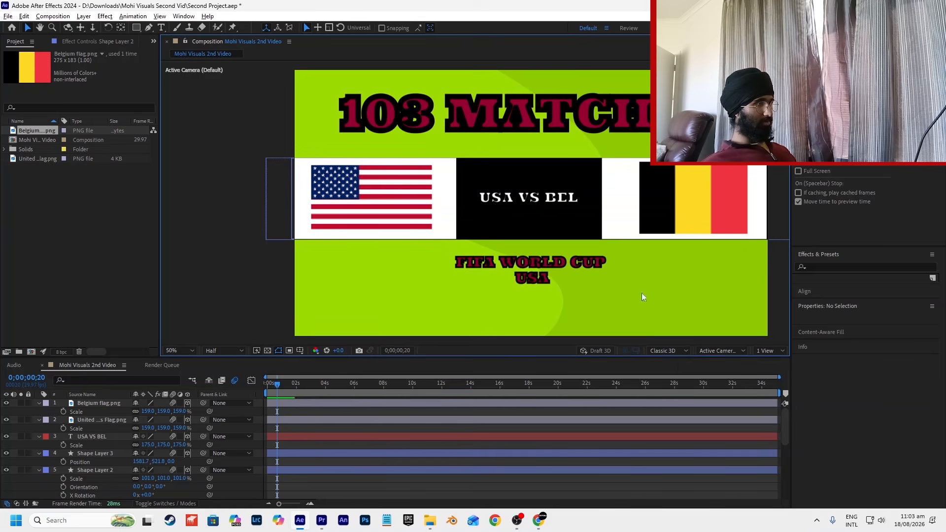
pyautogui.hotkey('ctrl', 'z')
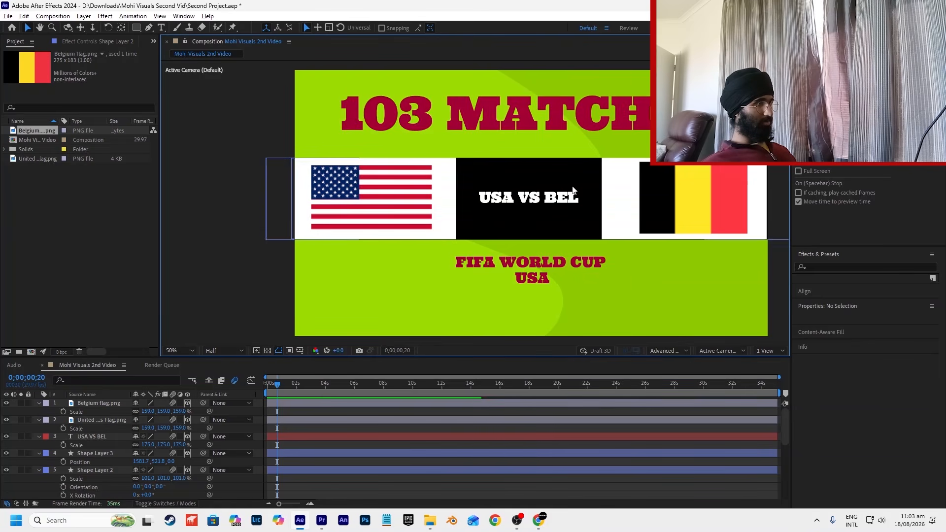
pyautogui.hotkey('ctrl', 'shift', 'z')
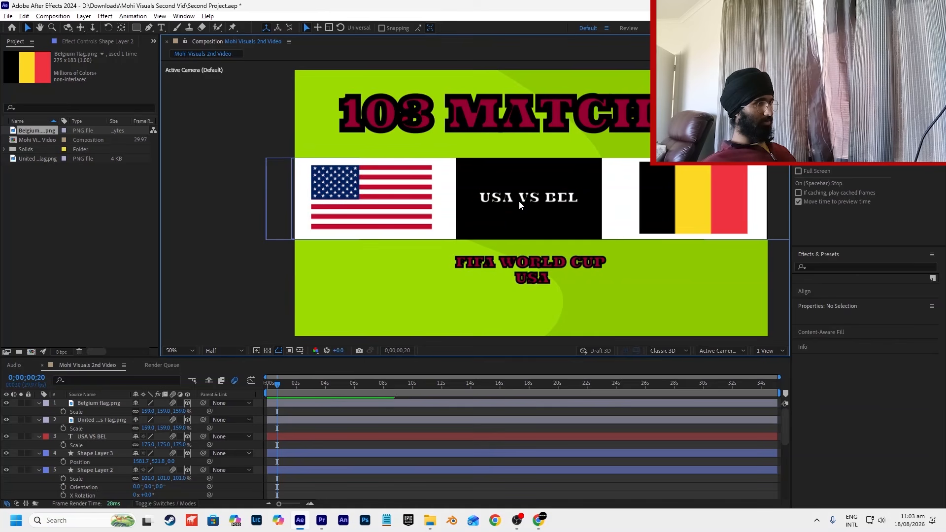
# Step: Set the stroke width to 0 px on the USA VS BEL text and 1 px on the 103 MATCHES title
pyautogui.click(519, 201)
pyautogui.write('0')
pyautogui.click(612, 120)
pyautogui.click(823, 501)
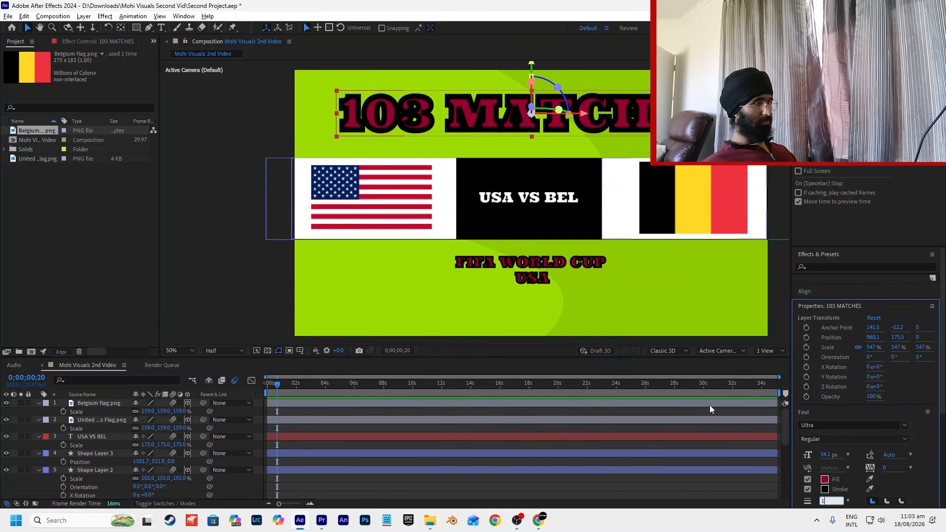
# Step: Reduce the black stroke width of the USA line beneath the FIFA WORLD CUP text
pyautogui.click(529, 284)
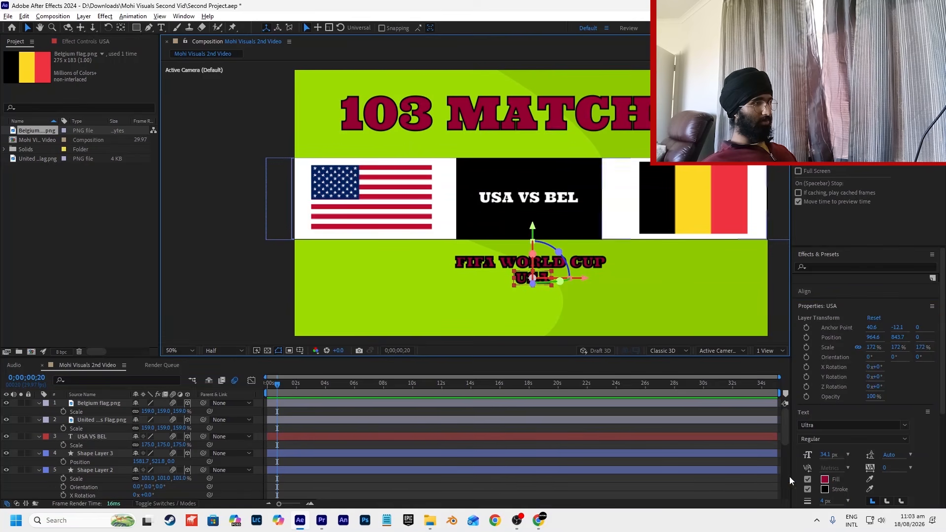
pyautogui.click(821, 501)
pyautogui.click(589, 267)
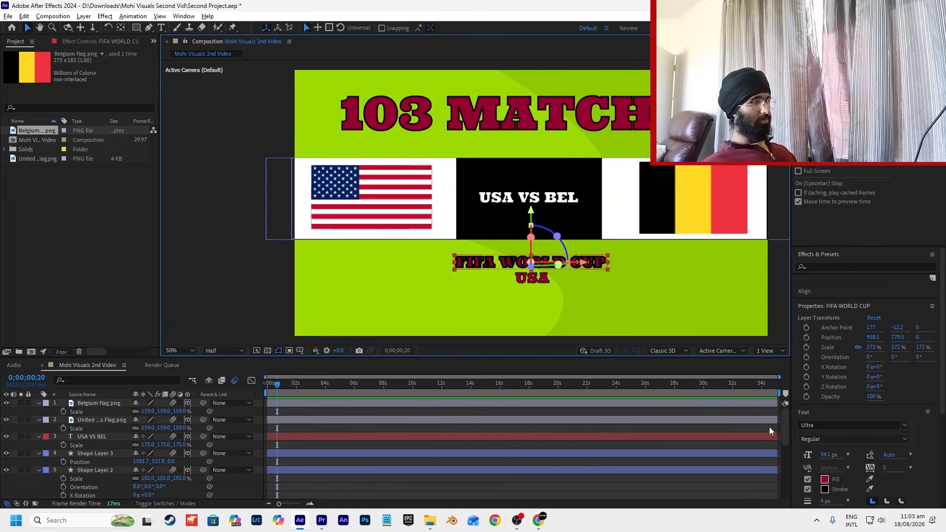
pyautogui.click(658, 303)
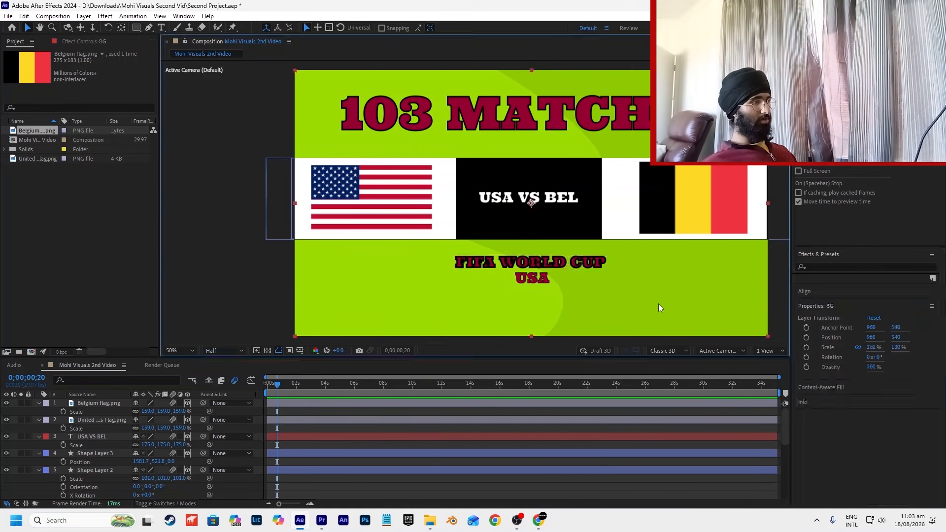
# Step: Deselect the background layer and save the project
pyautogui.scroll(-2, 552, 233)
pyautogui.click(649, 229)
pyautogui.scroll(2, 510, 204)
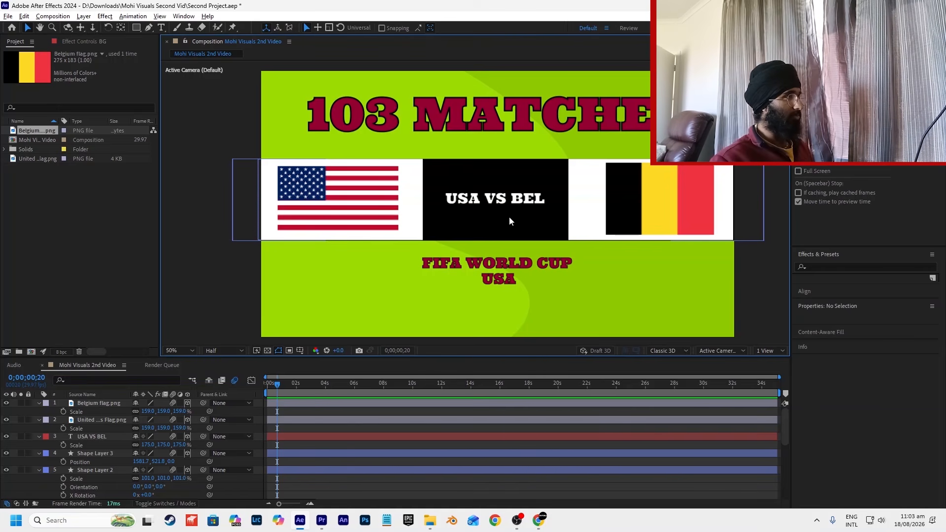
pyautogui.hotkey('ctrl', 's')
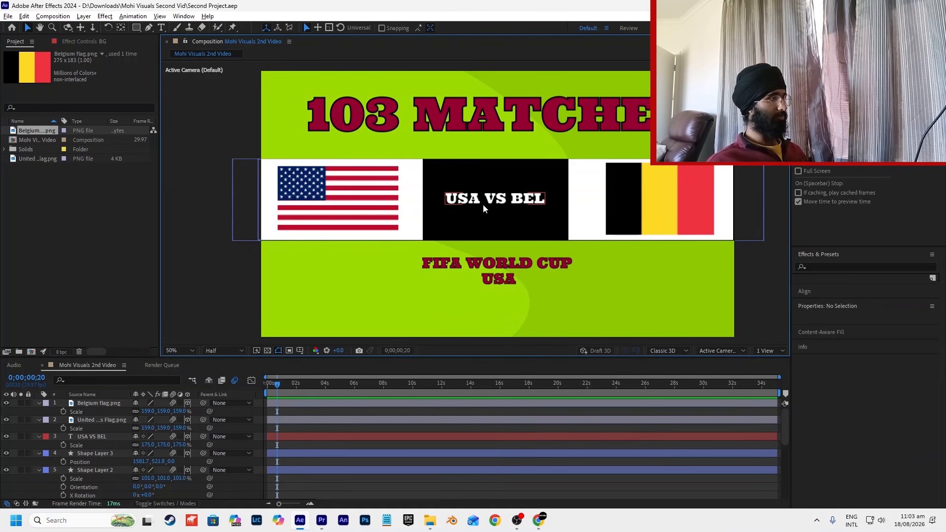
# Step: Turn off the stroke on the USA VS BEL text and save the project again
pyautogui.click(493, 203)
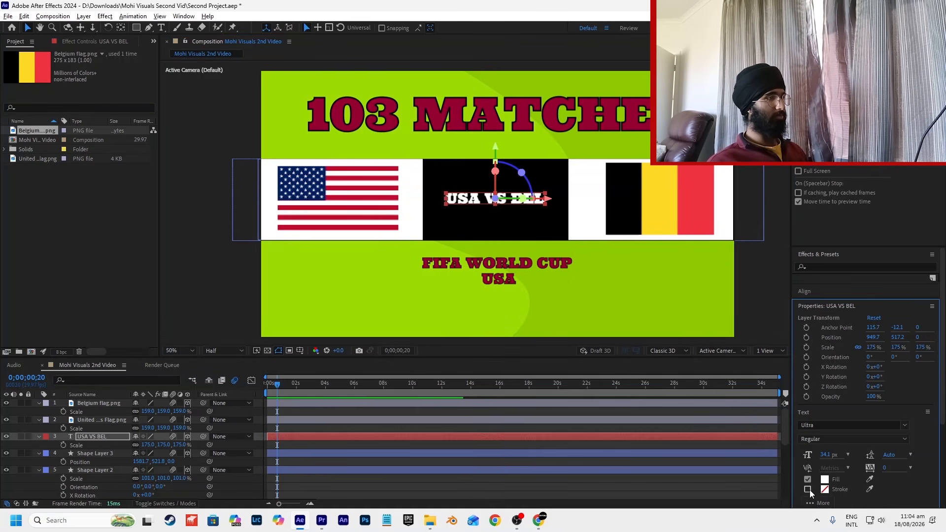
pyautogui.click(640, 295)
pyautogui.scroll(-2, 640, 296)
pyautogui.click(612, 279)
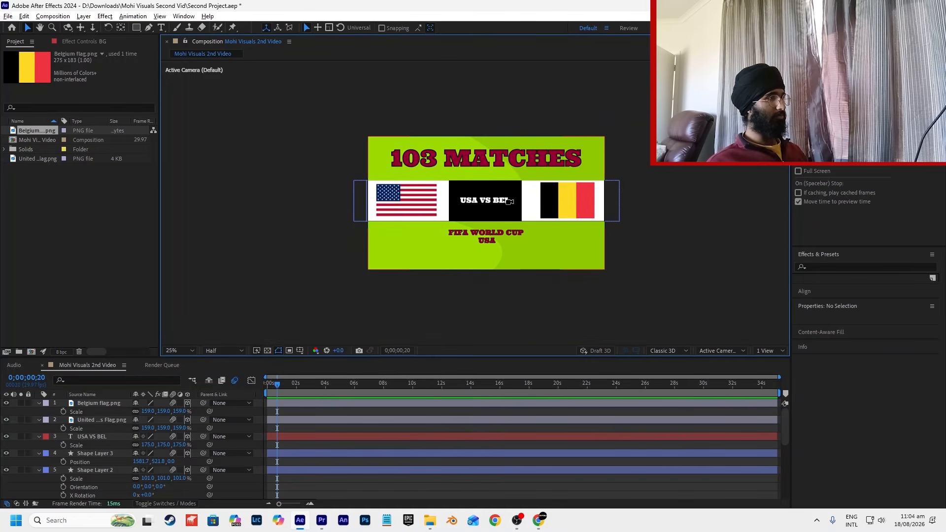
pyautogui.scroll(2, 493, 195)
pyautogui.hotkey('ctrl', 's')
# Step: Split the white panel layer behind the United States flag at 0;00;00;20
pyautogui.click(396, 214)
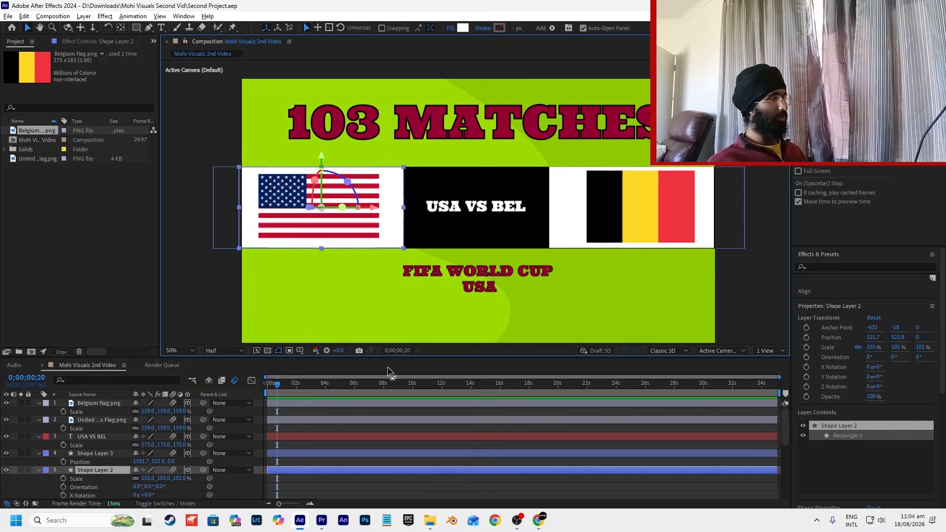
pyautogui.click(278, 386)
pyautogui.moveTo(279, 387); pyautogui.dragTo(278, 389)
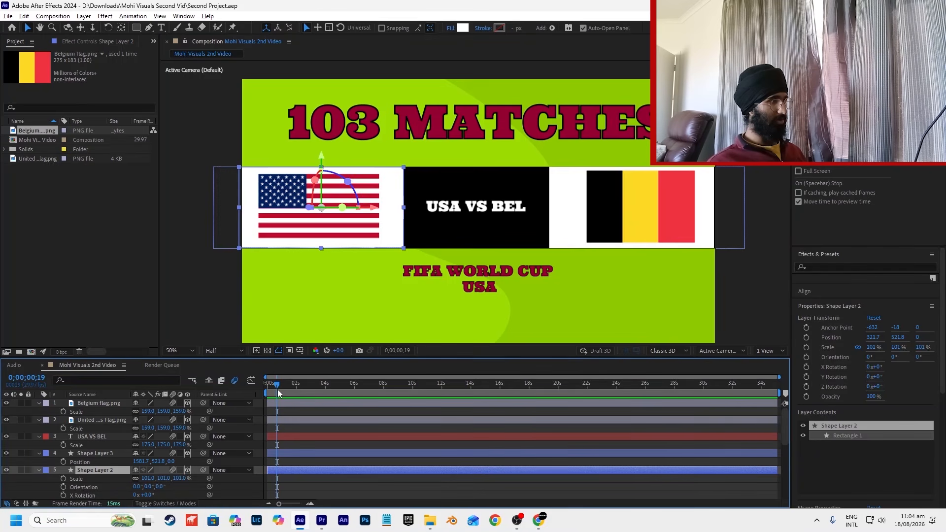
pyautogui.moveTo(277, 389); pyautogui.dragTo(279, 389)
pyautogui.press(';')
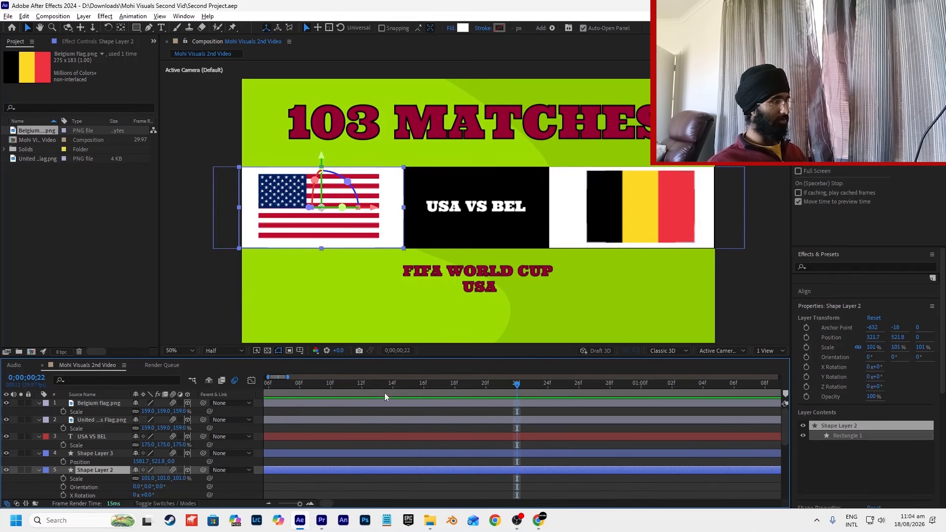
pyautogui.press('-')
pyautogui.press('-')
pyautogui.press('-')
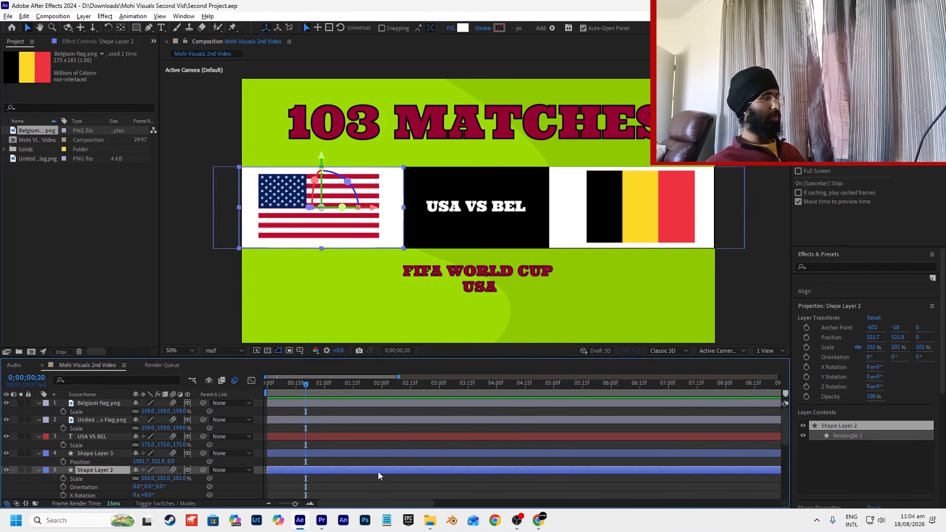
pyautogui.hotkey('ctrl', 'shift', 'd')
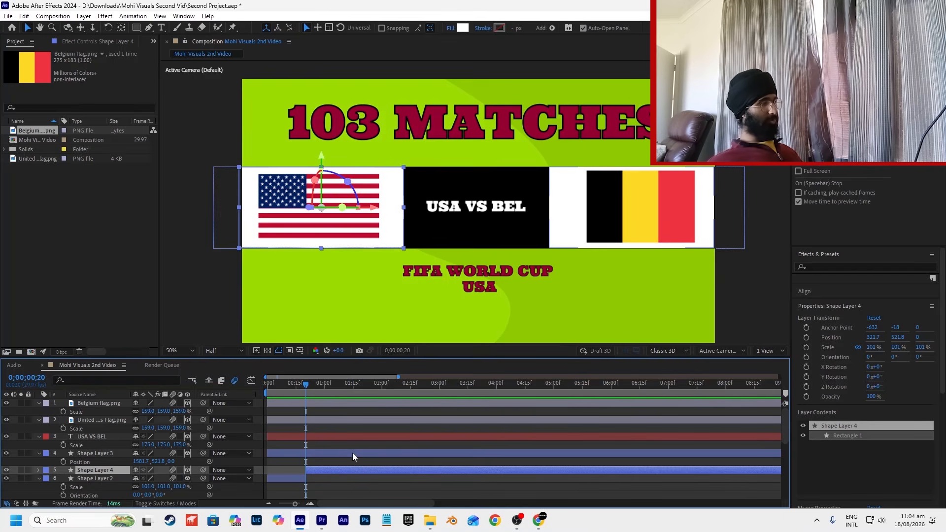
# Step: Change the fill of the first segment of the United States flag's panel to red FF002A
pyautogui.click(300, 476)
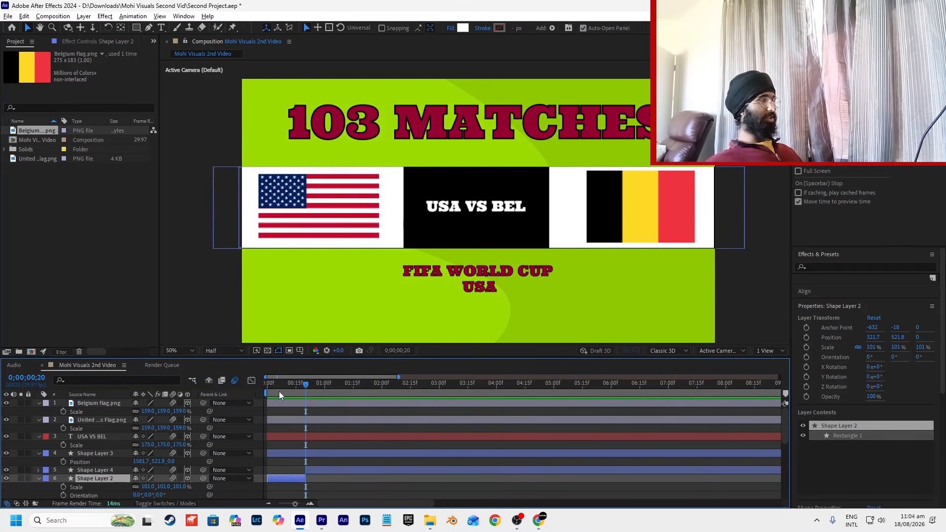
pyautogui.press('Home')
pyautogui.click(462, 28)
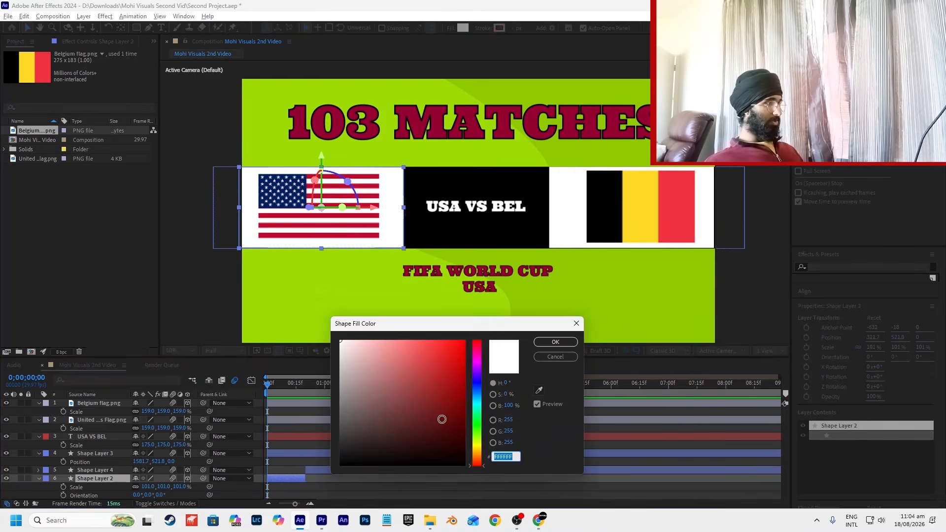
pyautogui.click(464, 342)
pyautogui.moveTo(474, 393); pyautogui.dragTo(482, 348)
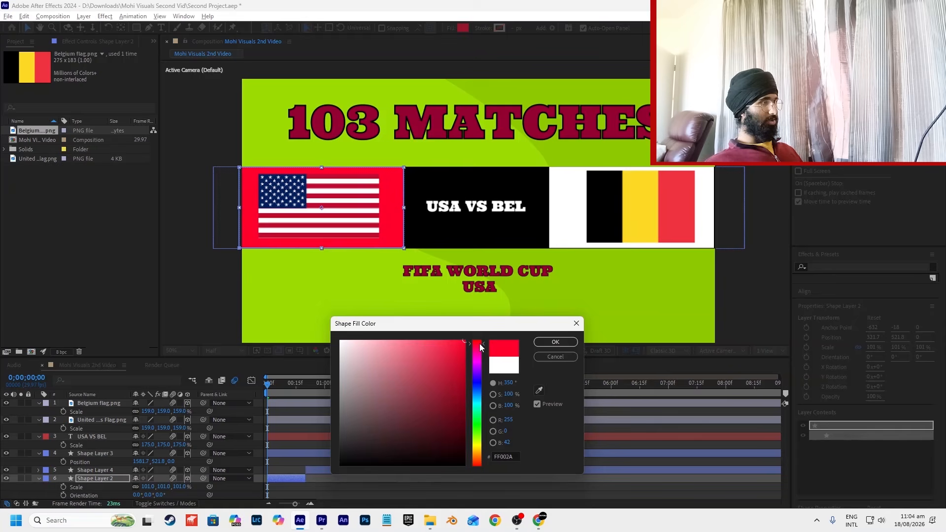
pyautogui.click(554, 341)
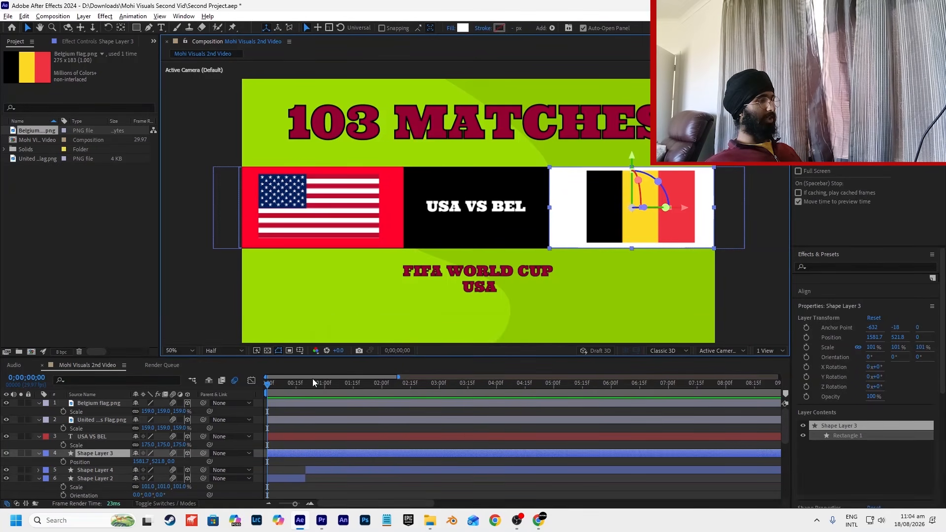
# Step: Split the white panel layer behind the Belgium flag at 0;00;00;20
pyautogui.scroll(6, 300, 419)
pyautogui.click(385, 385)
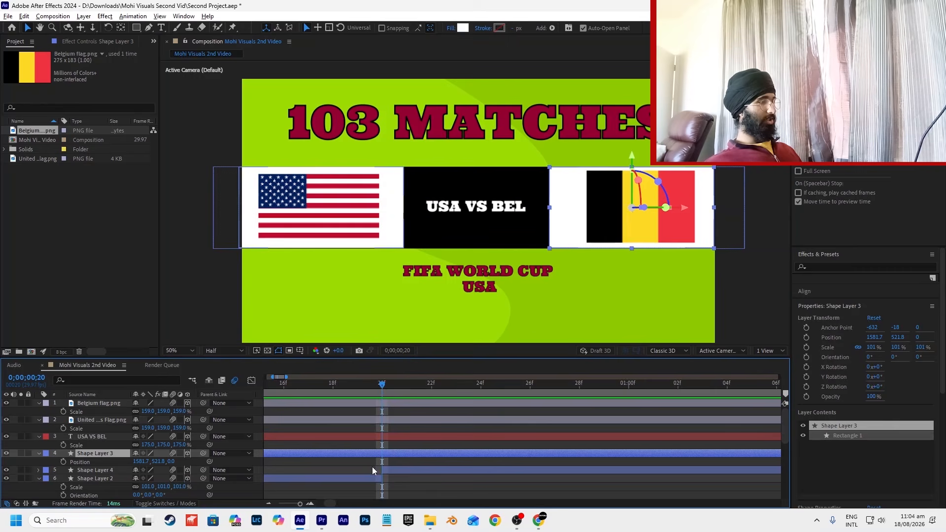
pyautogui.scroll(-8, 365, 466)
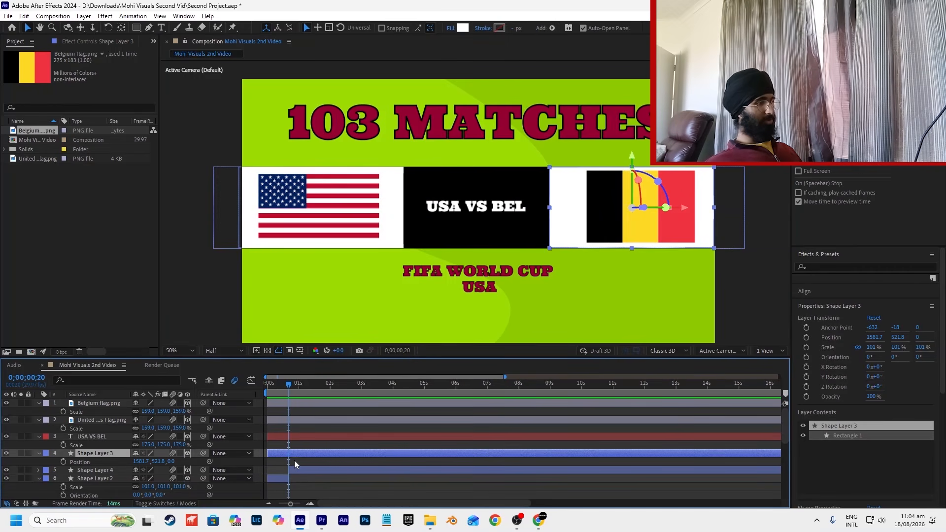
pyautogui.hotkey('ctrl', 'shift', 'd')
# Step: Change the fill of the first segment of the Belgium flag's panel to bright yellow, hue 54°
pyautogui.click(271, 385)
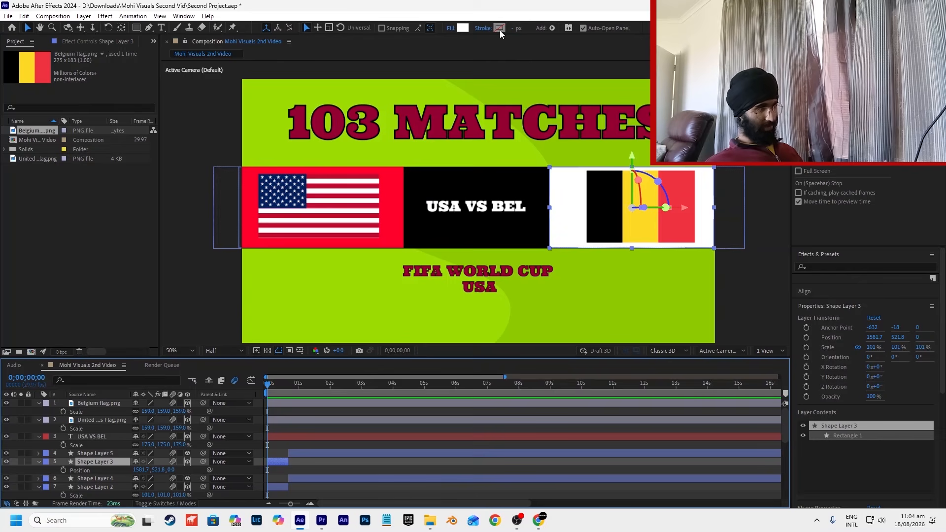
pyautogui.click(466, 29)
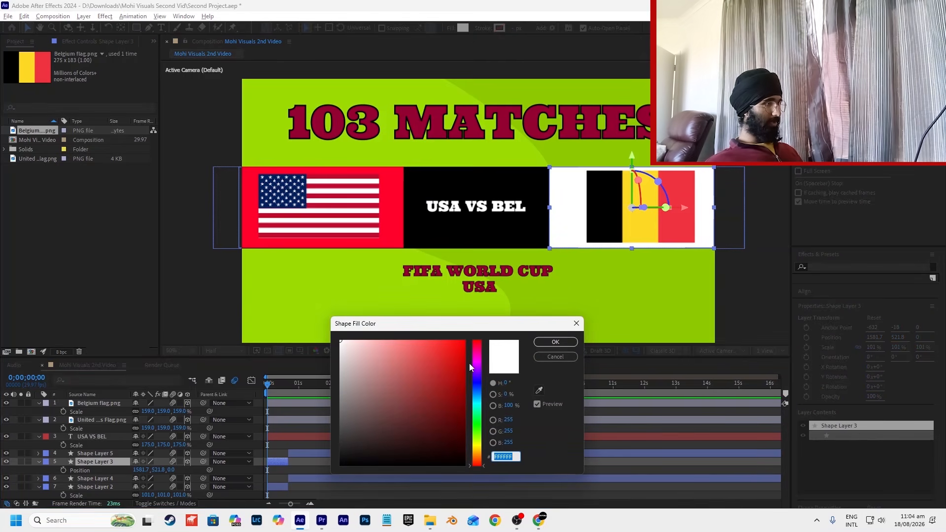
pyautogui.click(474, 447)
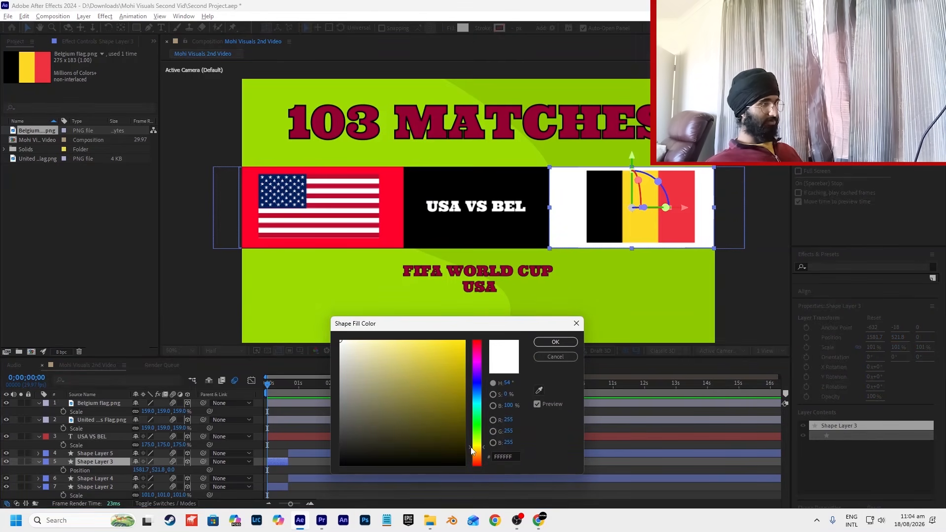
pyautogui.click(464, 341)
pyautogui.click(534, 342)
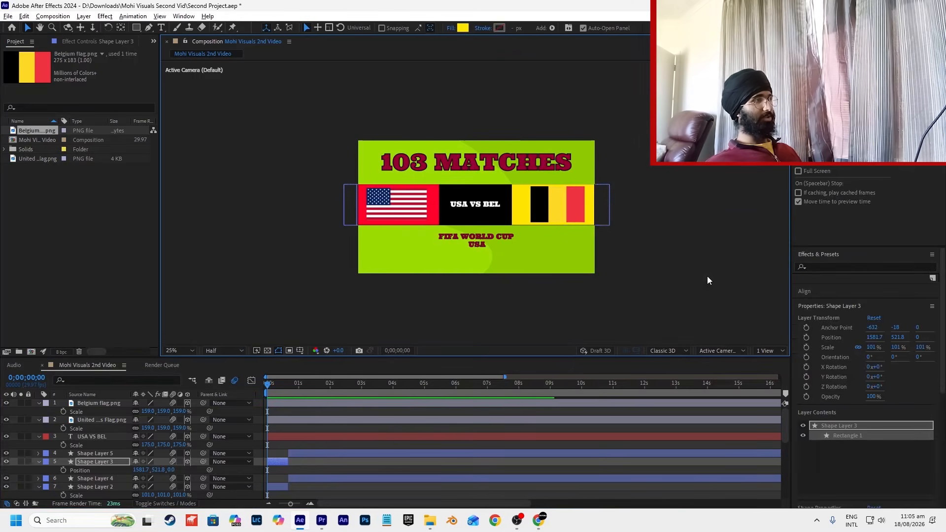
# Step: Play back the composition from the start to check the panel colour change
pyautogui.click(345, 410)
pyautogui.press('space')
pyautogui.press('space')
pyautogui.press('space')
# Step: Split the white segments of both flag panels, Shape Layer 5 and Shape Layer 4, at 0;00;01;10
pyautogui.click(288, 385)
pyautogui.scroll(3, 274, 420)
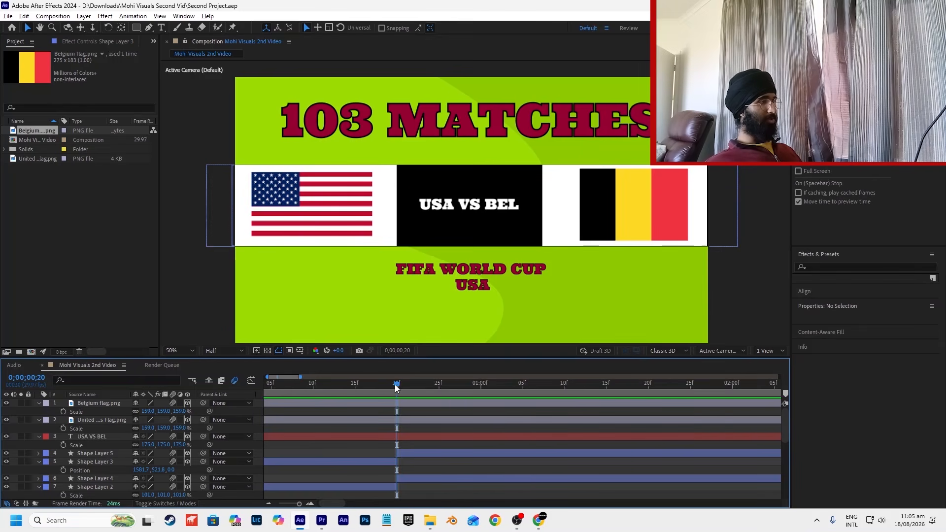
pyautogui.moveTo(433, 384); pyautogui.dragTo(563, 394)
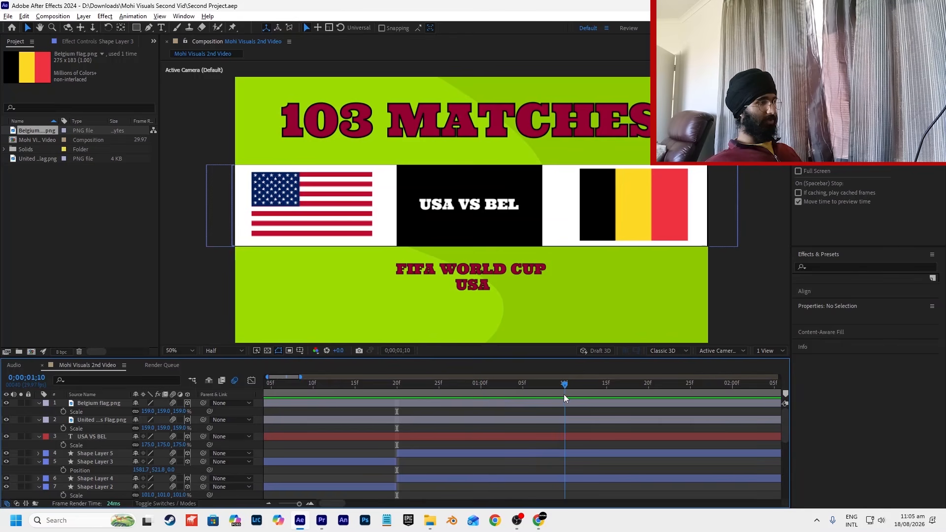
pyautogui.click(563, 446)
pyautogui.click(561, 454)
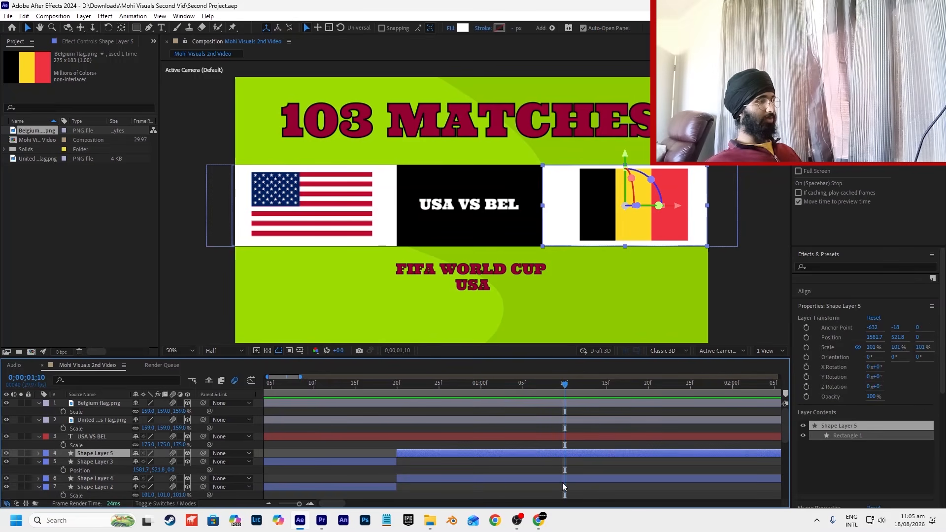
pyautogui.keyDown('ctrl'); pyautogui.click(564, 478); pyautogui.keyUp('ctrl')
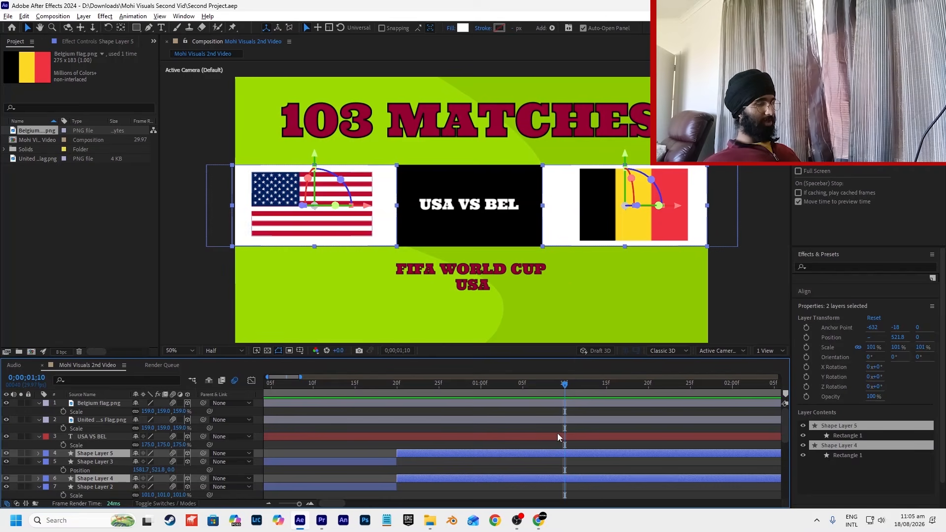
pyautogui.hotkey('ctrl', 'shift', 'd')
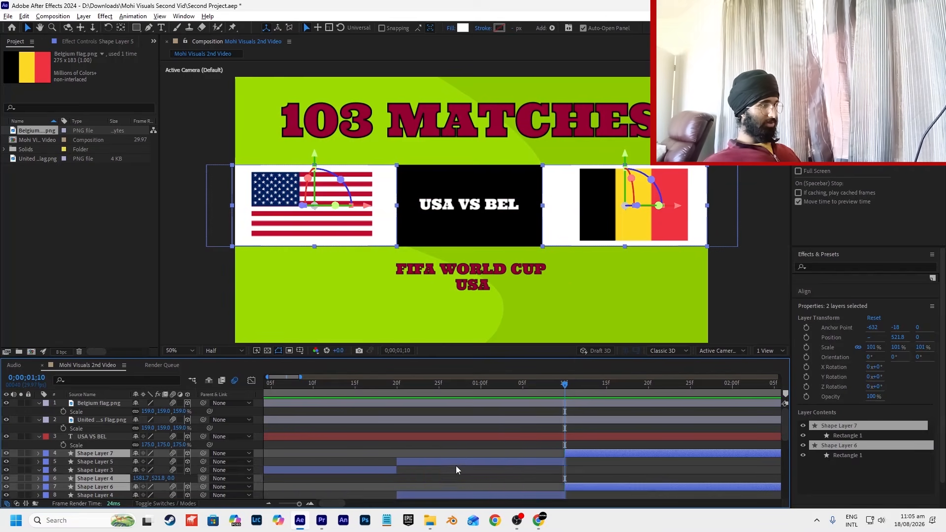
# Step: Split the Belgium and United States flag image layers at 0;00;00;20
pyautogui.scroll(-5, 454, 466)
pyautogui.click(338, 471)
pyautogui.scroll(6, 325, 422)
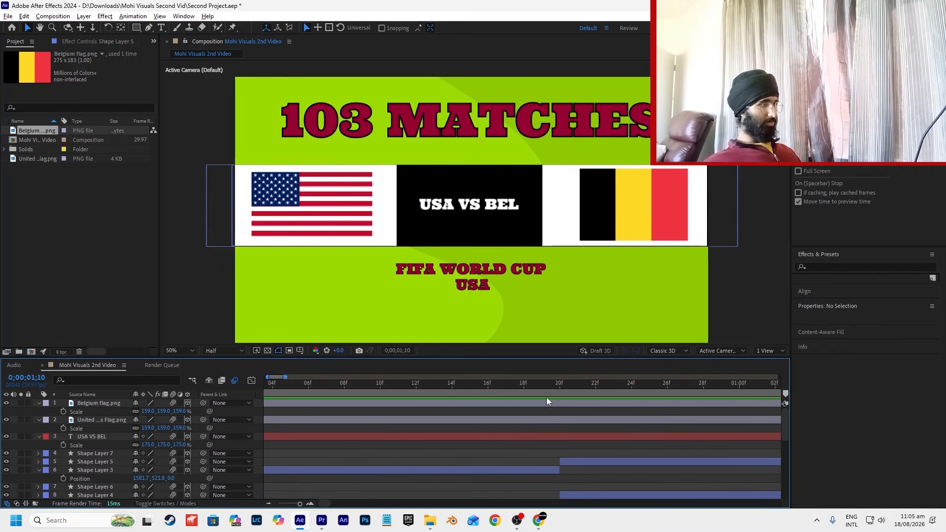
pyautogui.click(563, 393)
pyautogui.click(599, 206)
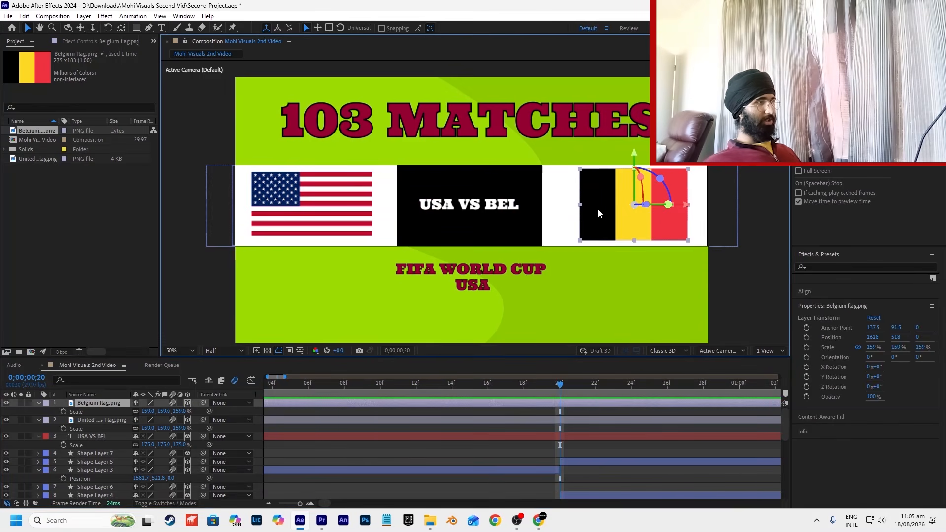
pyautogui.keyDown('shift'); pyautogui.click(348, 221); pyautogui.keyUp('shift')
pyautogui.scroll(-2, 511, 244)
pyautogui.click(512, 244)
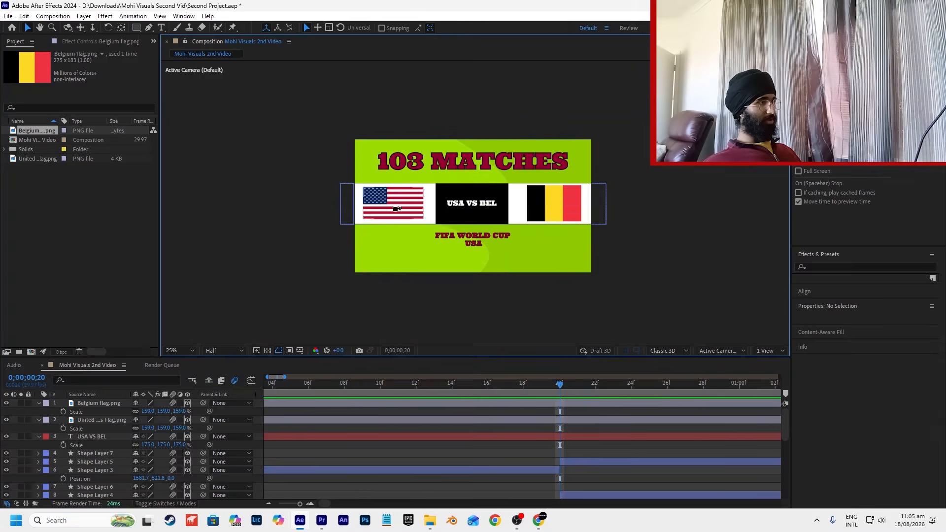
pyautogui.scroll(2, 396, 207)
pyautogui.click(398, 210)
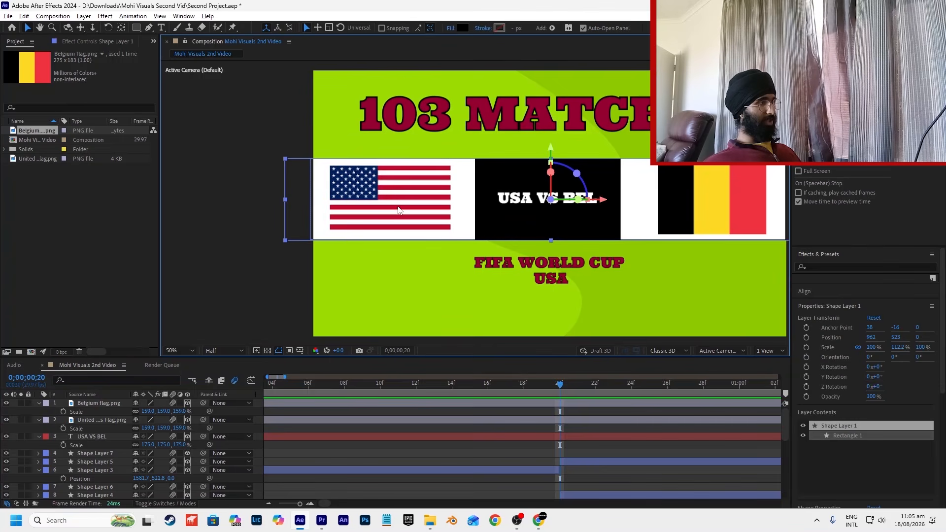
pyautogui.click(100, 406)
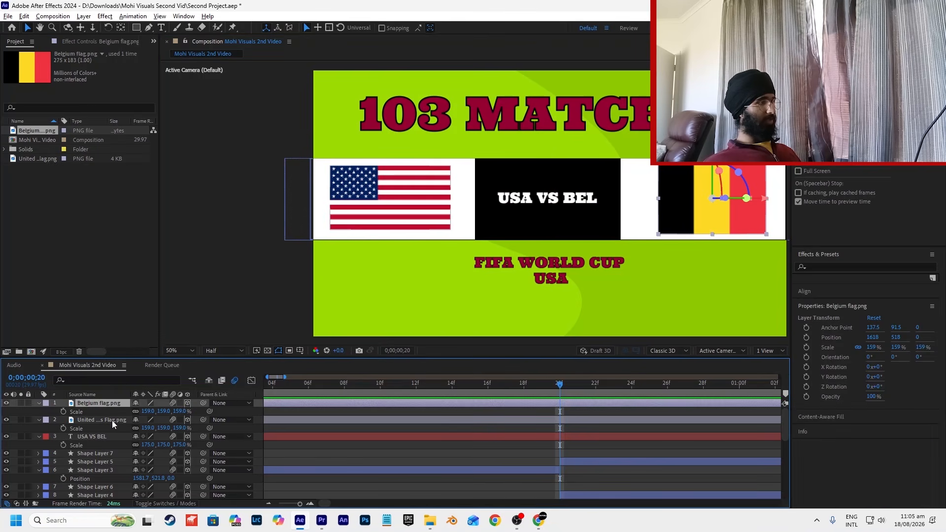
pyautogui.keyDown('shift'); pyautogui.click(111, 420); pyautogui.keyUp('shift')
pyautogui.hotkey('ctrl', 'shift', 'd')
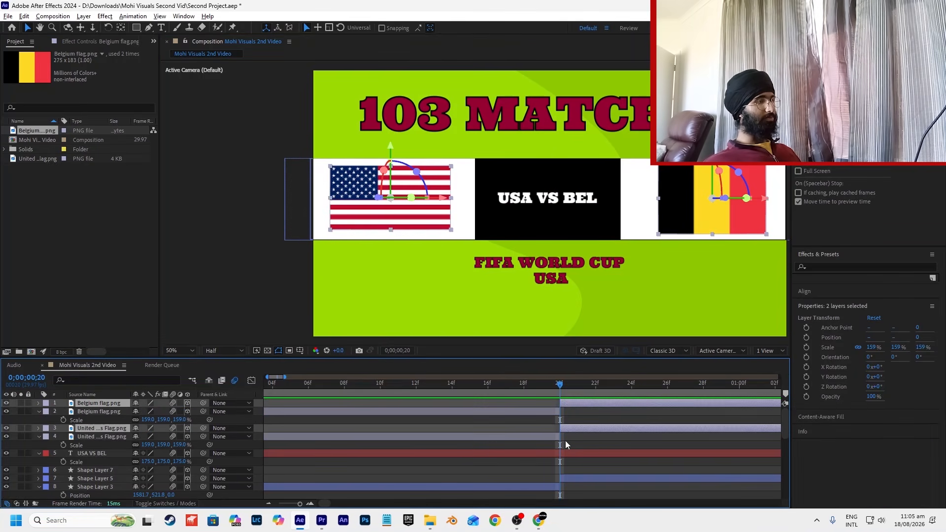
# Step: Delete the segments of both flag images that start at 0;00;00;20
pyautogui.press('-')
pyautogui.press('-')
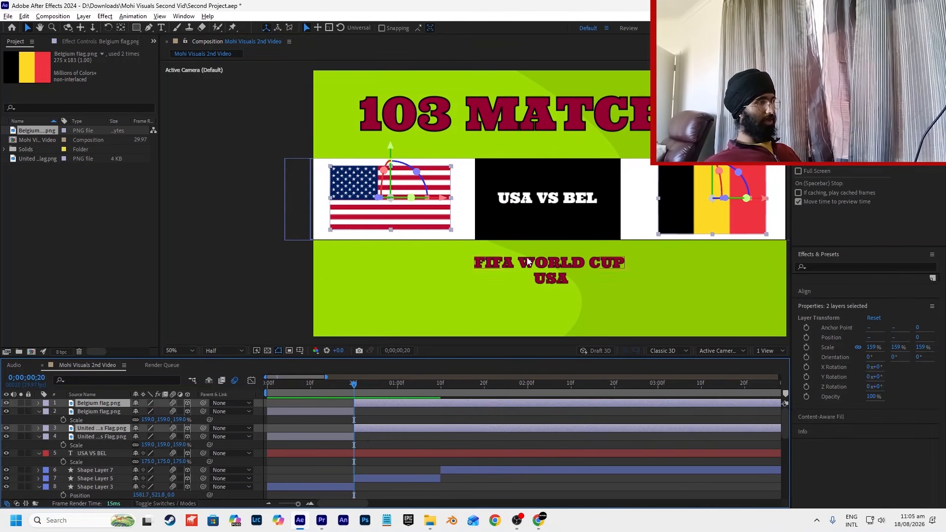
pyautogui.press('Delete')
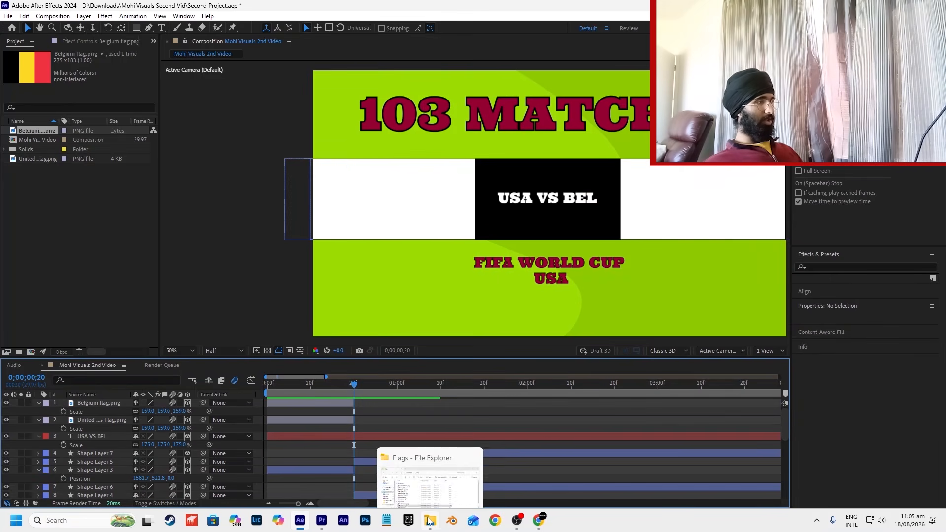
pyautogui.click(510, 202)
pyautogui.hotkey('ctrl', 't')
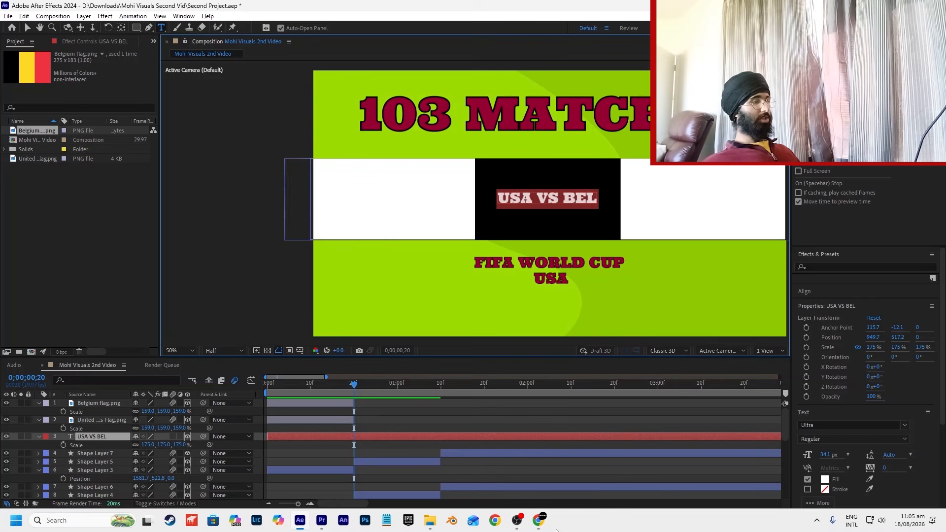
pyautogui.click(540, 520)
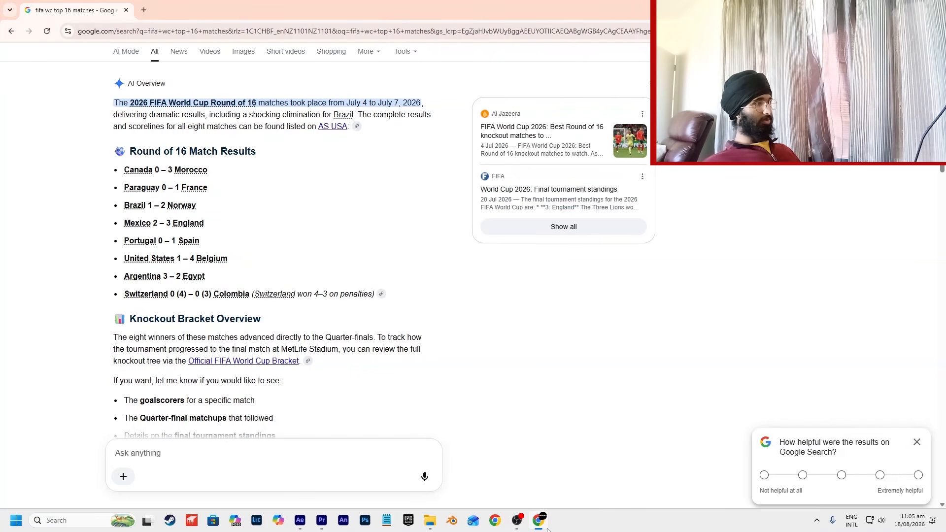
pyautogui.hotkey('alt', 'Tab')
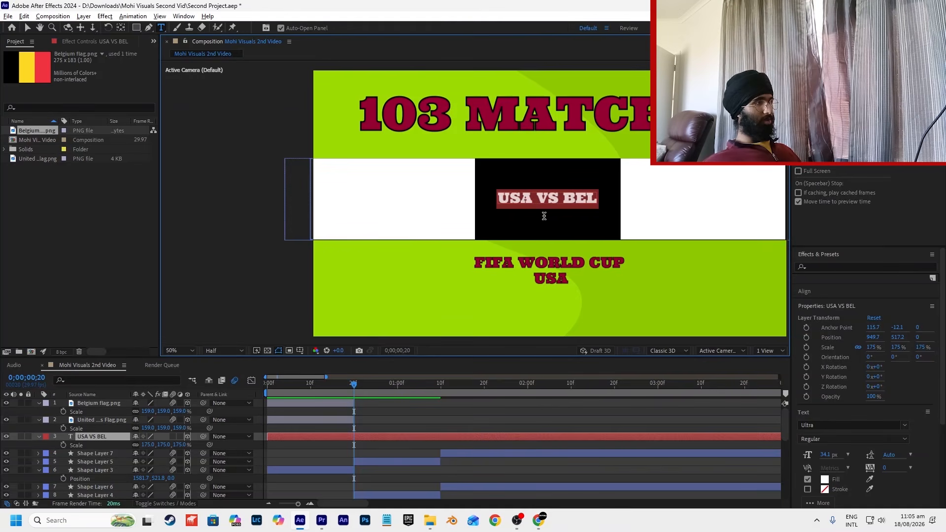
pyautogui.write('ARG')
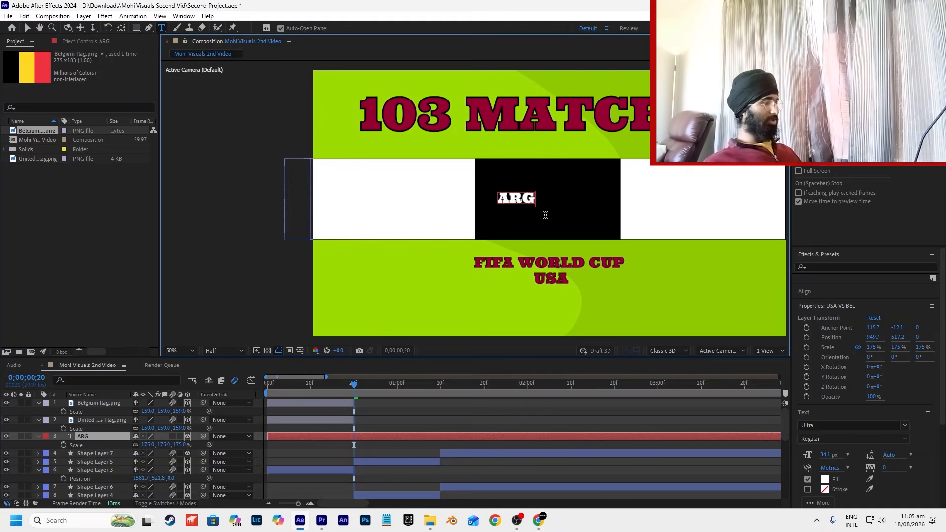
pyautogui.write(' VS EGY')
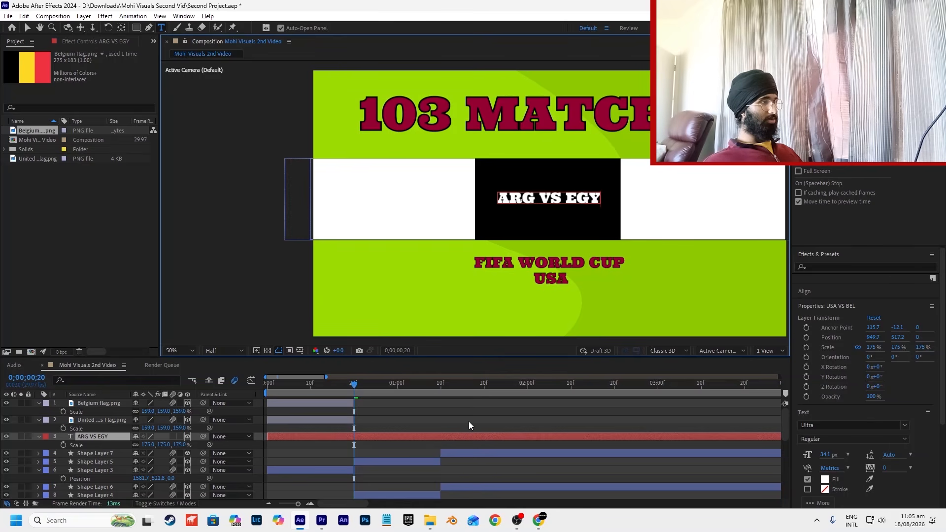
pyautogui.click(468, 421)
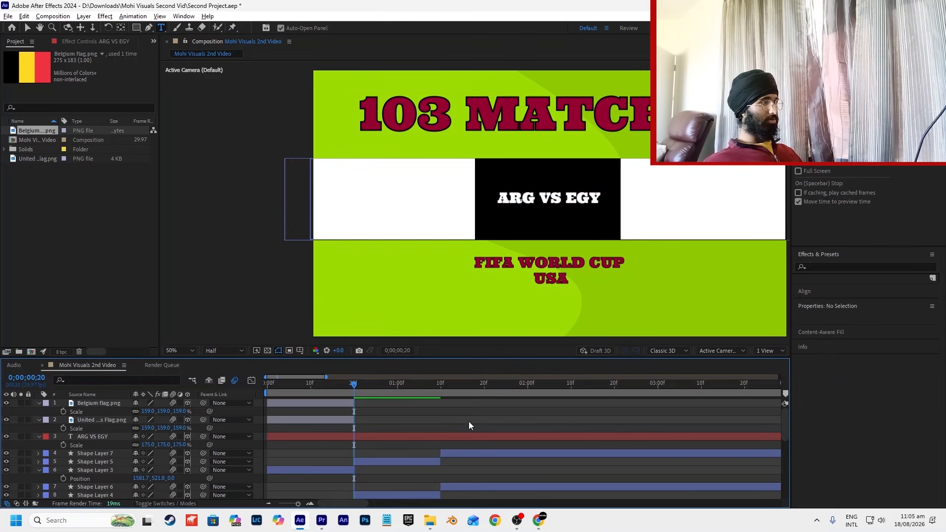
pyautogui.click(407, 436)
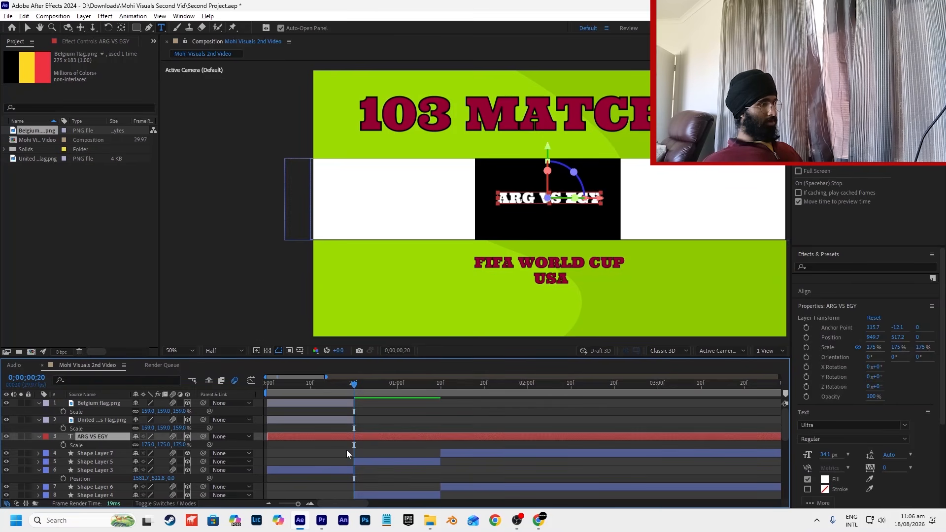
pyautogui.hotkey('ctrl', 'z')
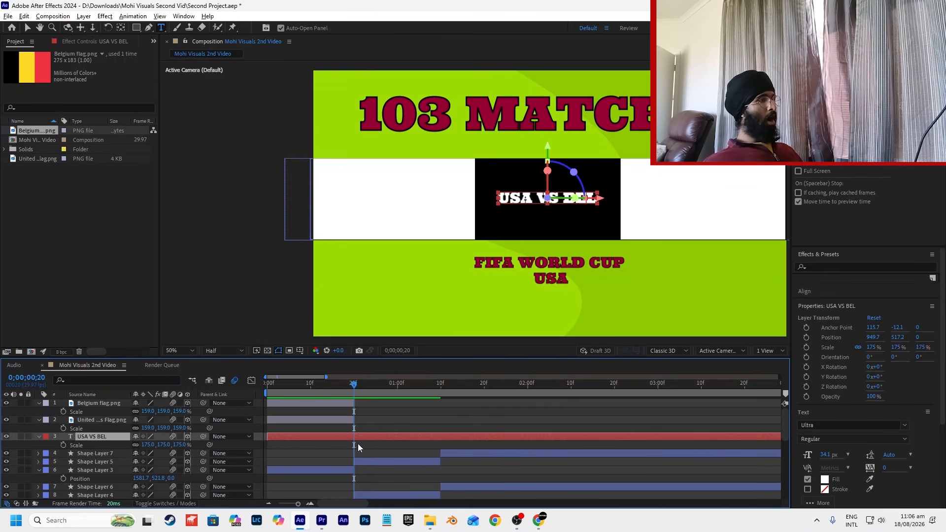
# Step: Split the USA VS BEL text layer at 0;00;00;20 and change the text of the later segment to ARG VS EGY
pyautogui.hotkey('ctrl', 'shift', 'd')
pyautogui.doubleClick(514, 197)
pyautogui.click(514, 196)
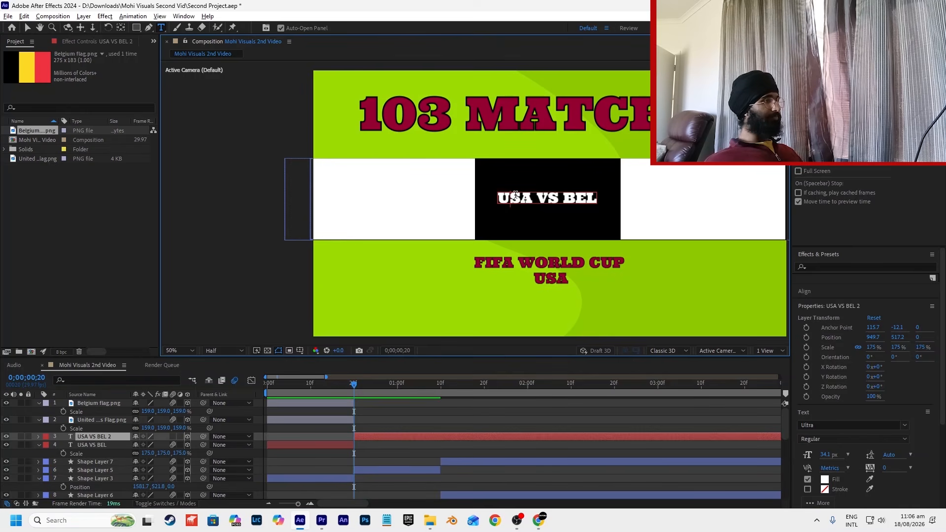
pyautogui.hotkey('ctrl', 'a')
pyautogui.write('A')
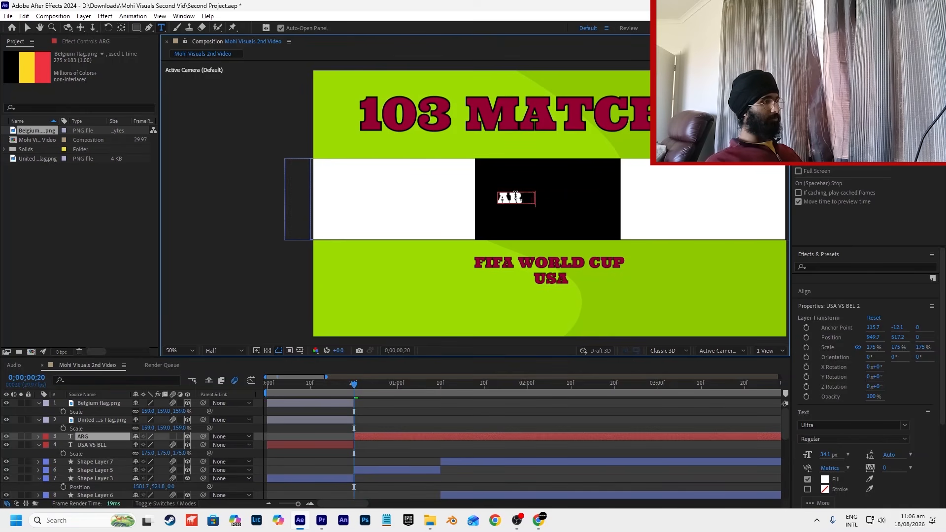
pyautogui.write('RG VS EGT')
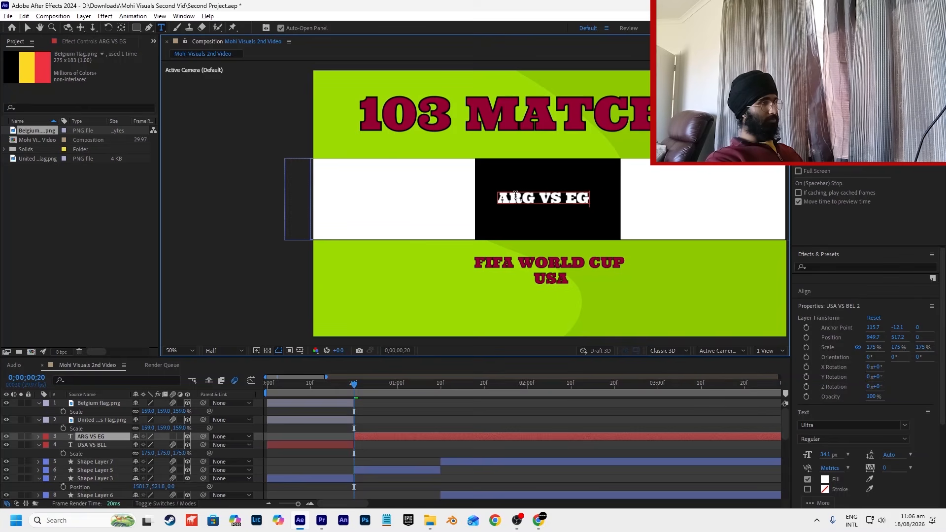
pyautogui.click(27, 27)
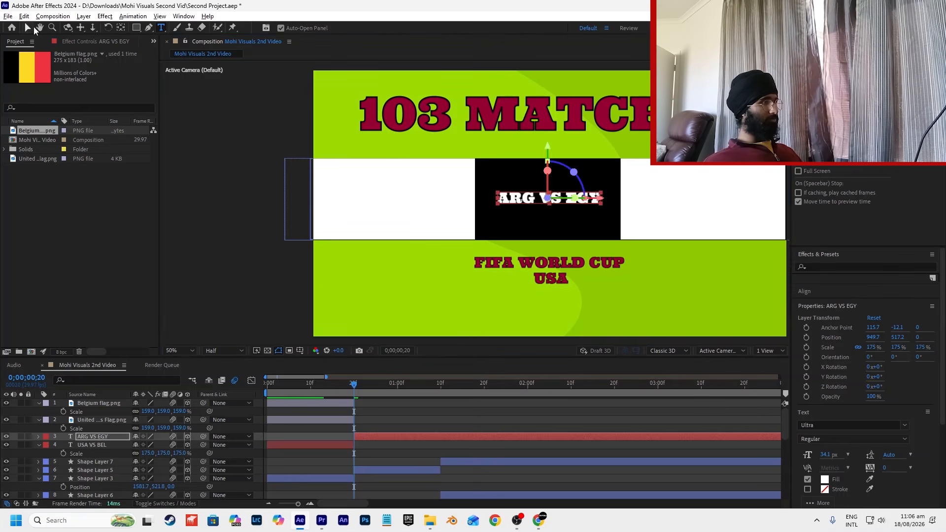
# Step: Set the stroke width of the FIFA WORLD CUP text to 0.5 px and thin the stroke of the USA text below it
pyautogui.scroll(2, 551, 203)
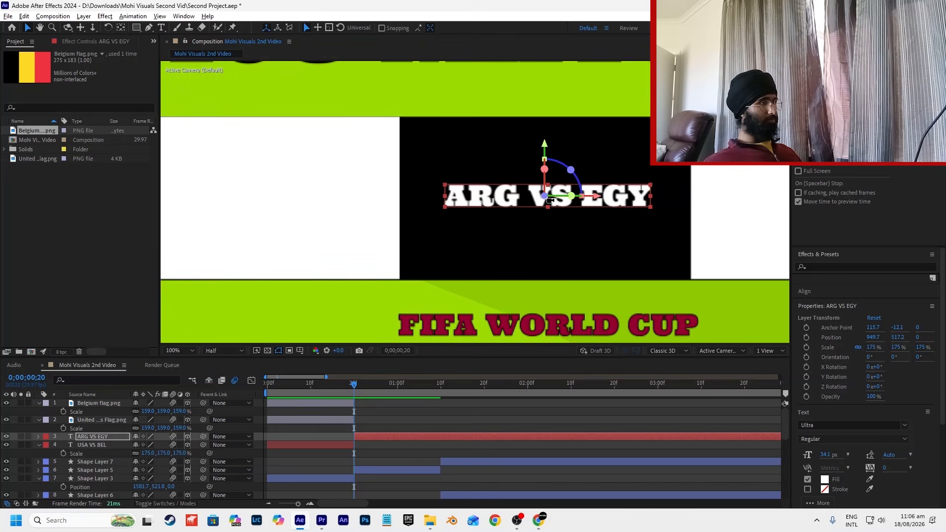
pyautogui.scroll(-4, 551, 204)
pyautogui.scroll(2, 516, 199)
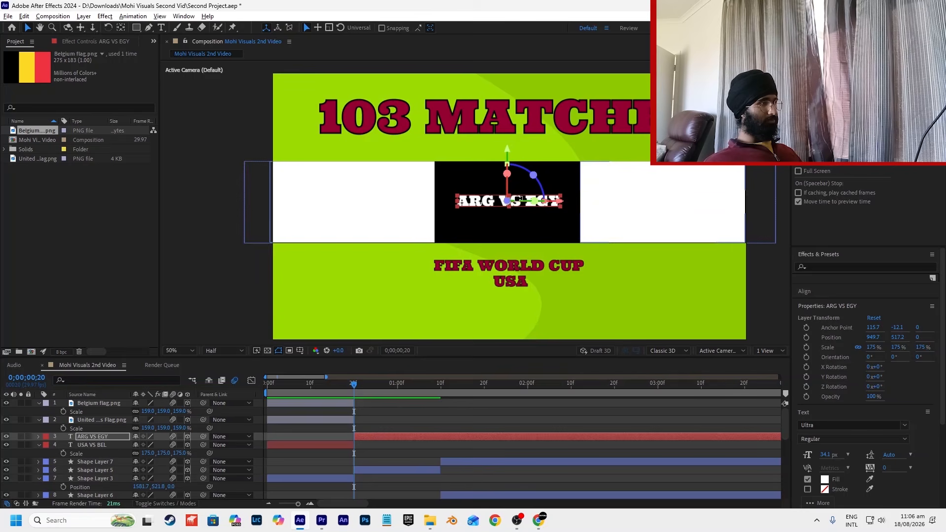
pyautogui.click(520, 217)
pyautogui.click(517, 264)
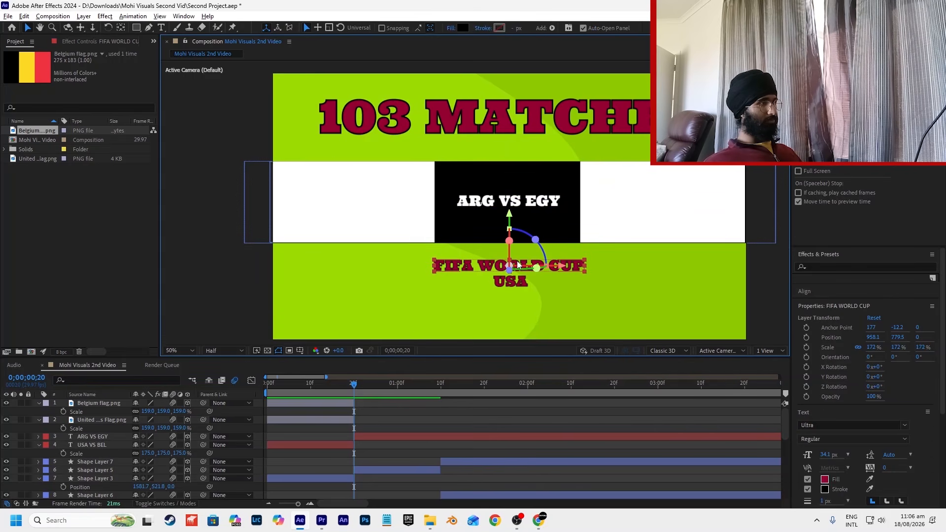
pyautogui.click(828, 500)
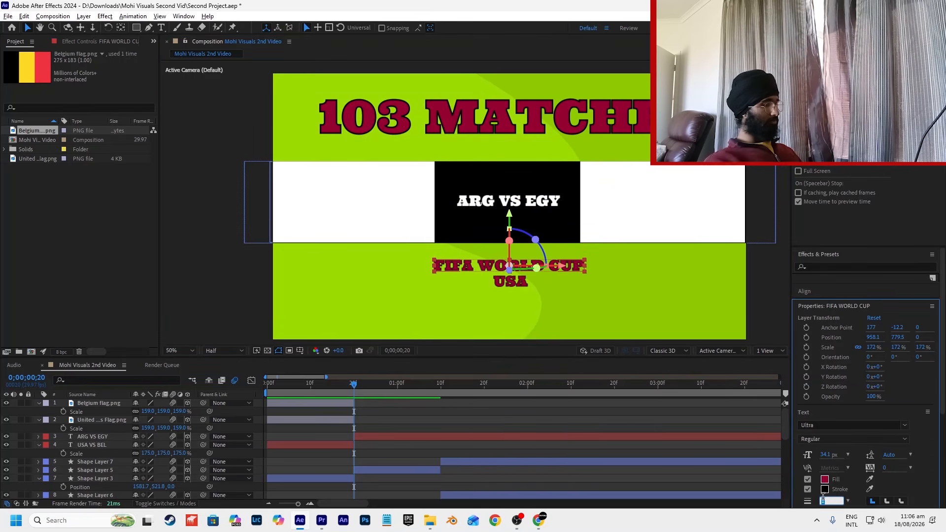
pyautogui.write('0.5')
pyautogui.press('Return')
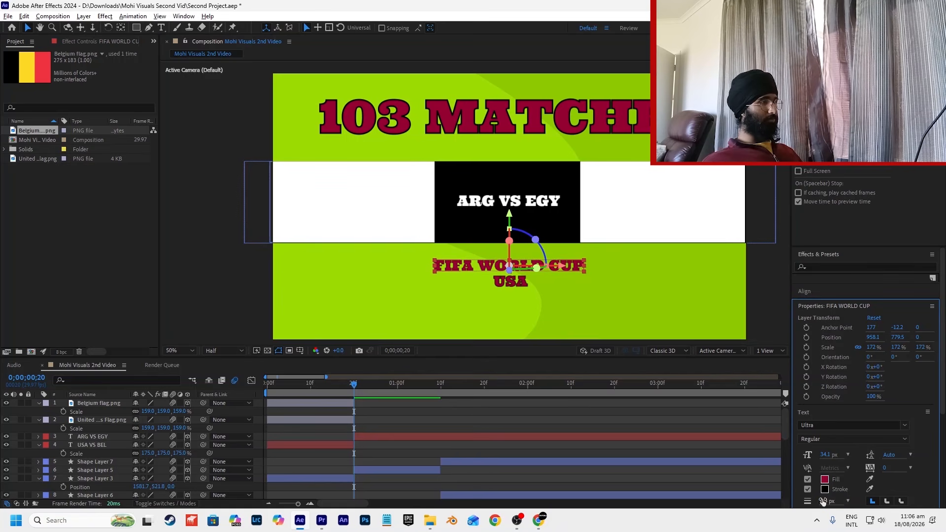
pyautogui.click(501, 287)
pyautogui.click(824, 501)
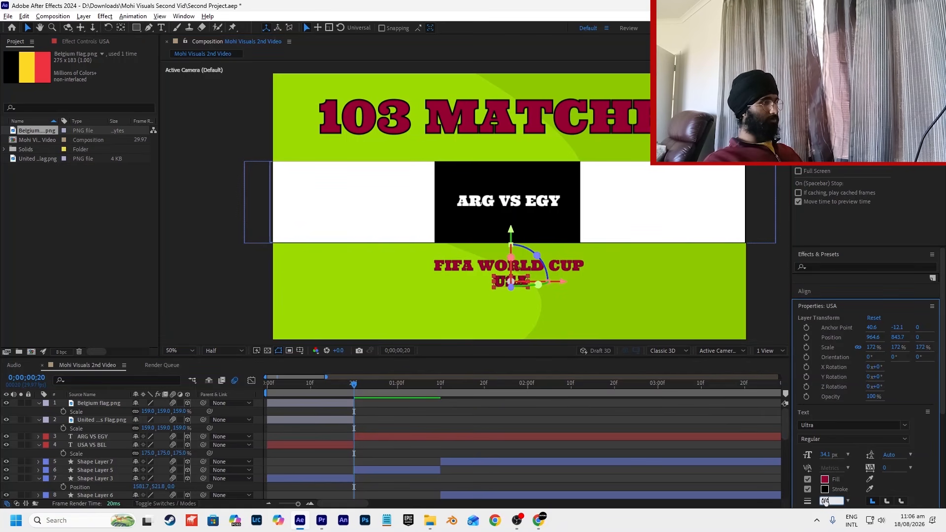
# Step: Set the stroke width of the 103 MATCHES title to 0.3 px
pyautogui.click(494, 109)
pyautogui.click(823, 500)
pyautogui.write('0.3')
pyautogui.press('Return')
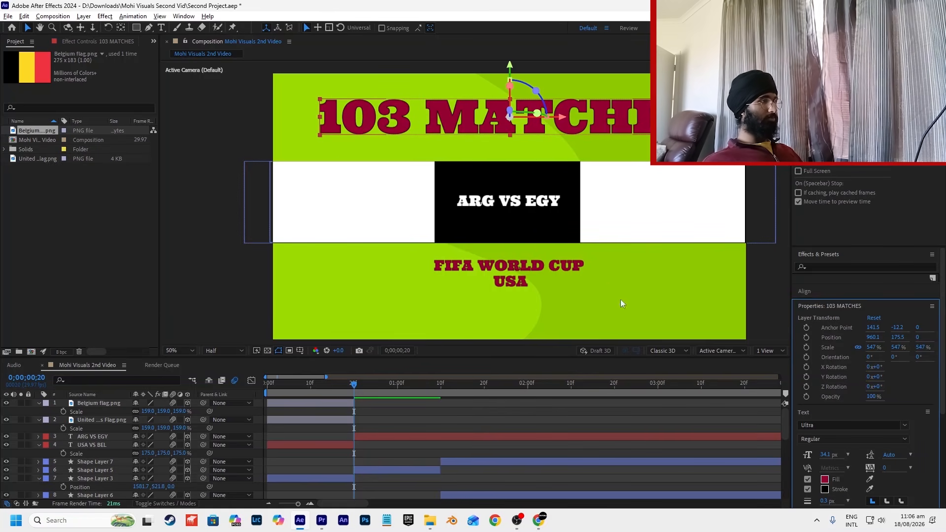
pyautogui.click(510, 209)
pyautogui.click(643, 229)
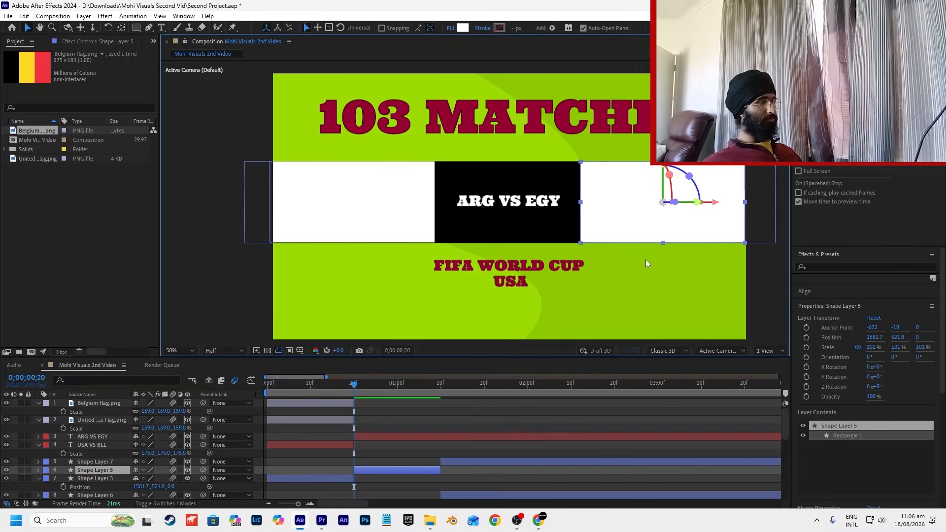
pyautogui.scroll(-1, 646, 263)
pyautogui.click(688, 256)
pyautogui.scroll(1, 489, 200)
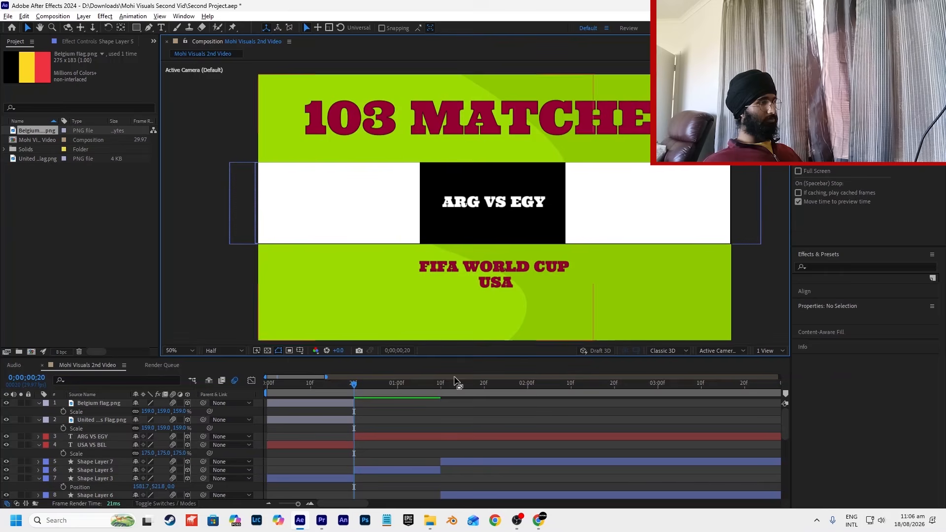
# Step: Bring Argentina Flag.png from the Flags folder into the composition and place it over the left white panel
pyautogui.click(437, 523)
pyautogui.click(336, 291)
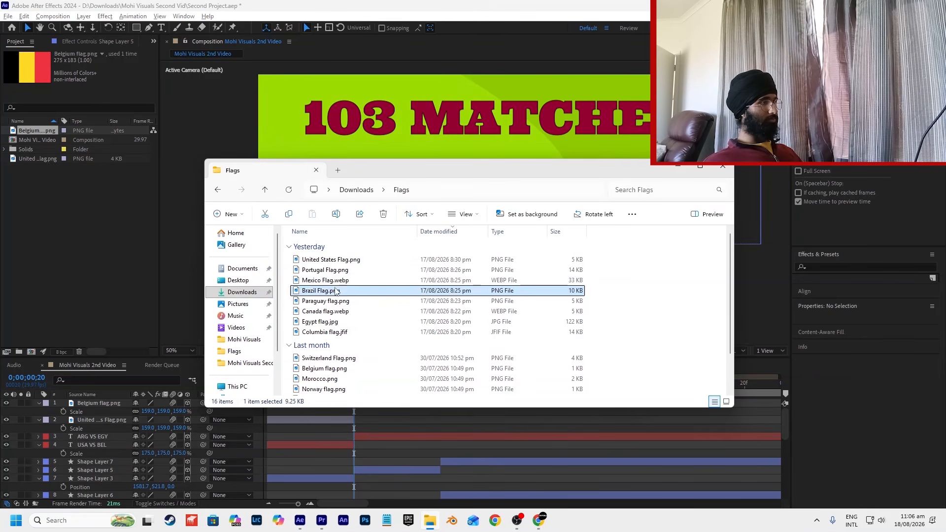
pyautogui.scroll(-2, 336, 291)
pyautogui.click(350, 378)
pyautogui.moveTo(343, 190); pyautogui.dragTo(338, 153)
pyautogui.moveTo(468, 212); pyautogui.dragTo(294, 202)
# Step: Make the Argentina flag layer 3D, scale it to 183%, and position it within the left white panel at 290, 522
pyautogui.click(187, 403)
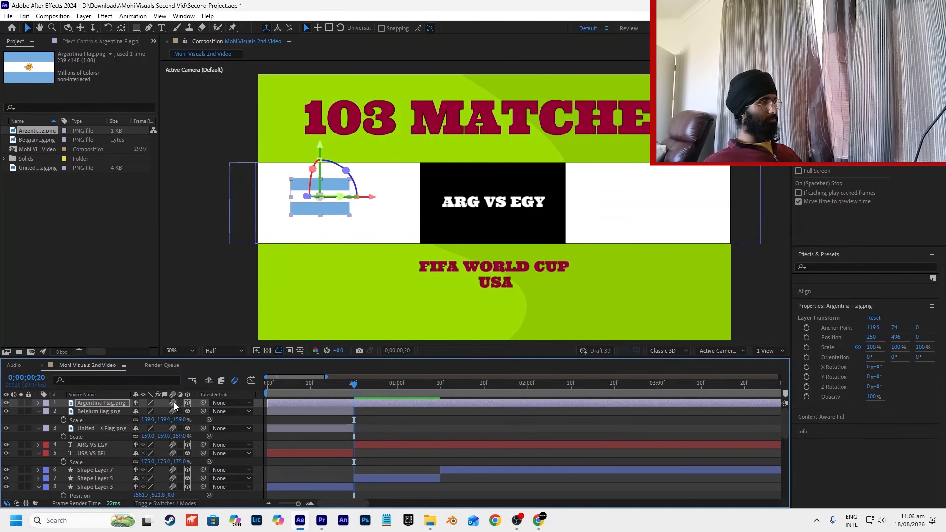
pyautogui.press('s')
pyautogui.moveTo(150, 411); pyautogui.dragTo(193, 412)
pyautogui.moveTo(315, 220); pyautogui.dragTo(329, 224)
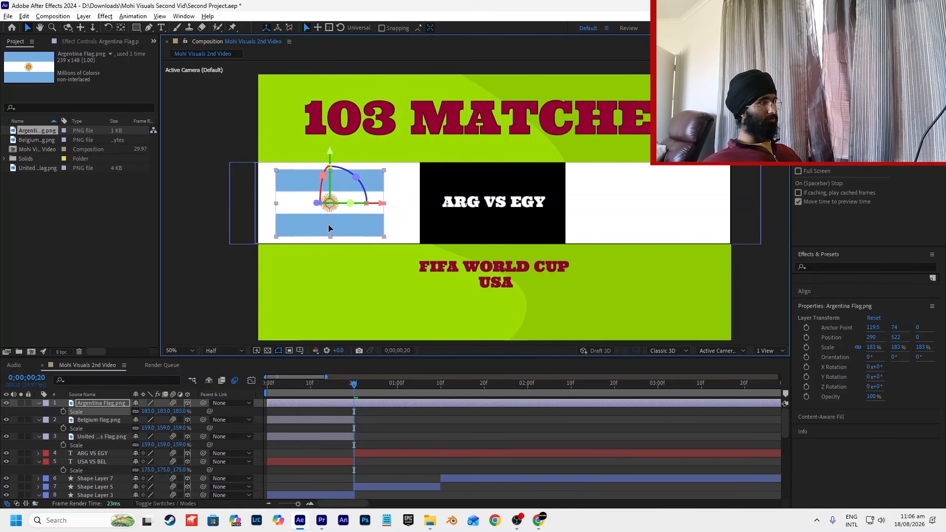
# Step: Add Egypt flag.jpg from the Flags folder to the composition
pyautogui.click(430, 518)
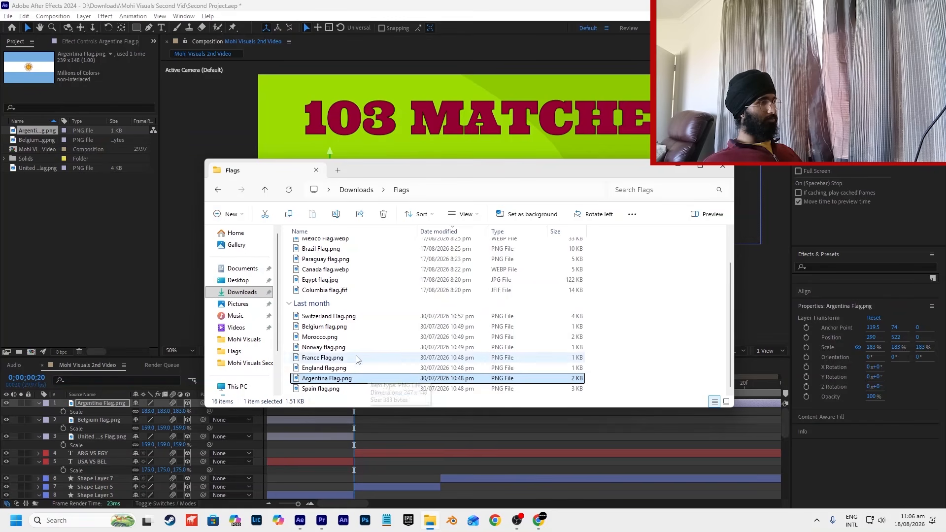
pyautogui.click(347, 339)
pyautogui.press('e')
pyautogui.press('e')
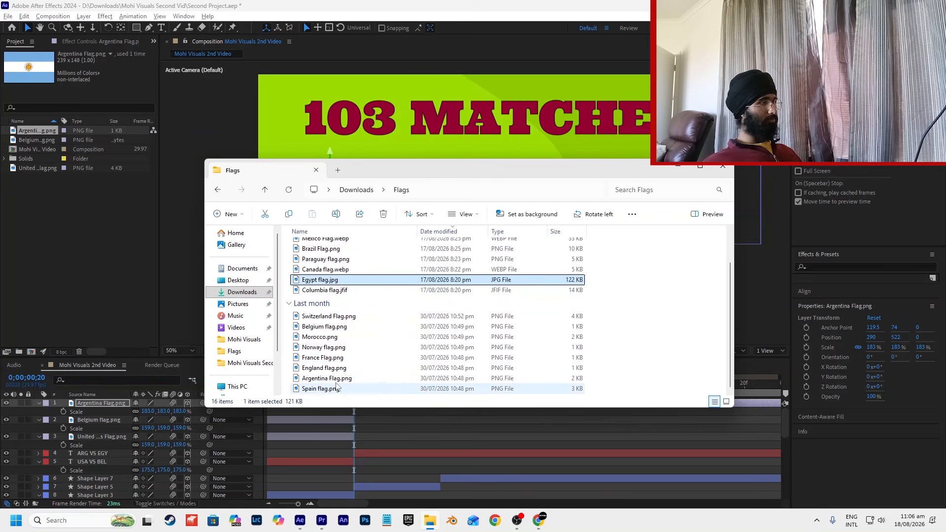
pyautogui.moveTo(343, 284); pyautogui.dragTo(519, 170)
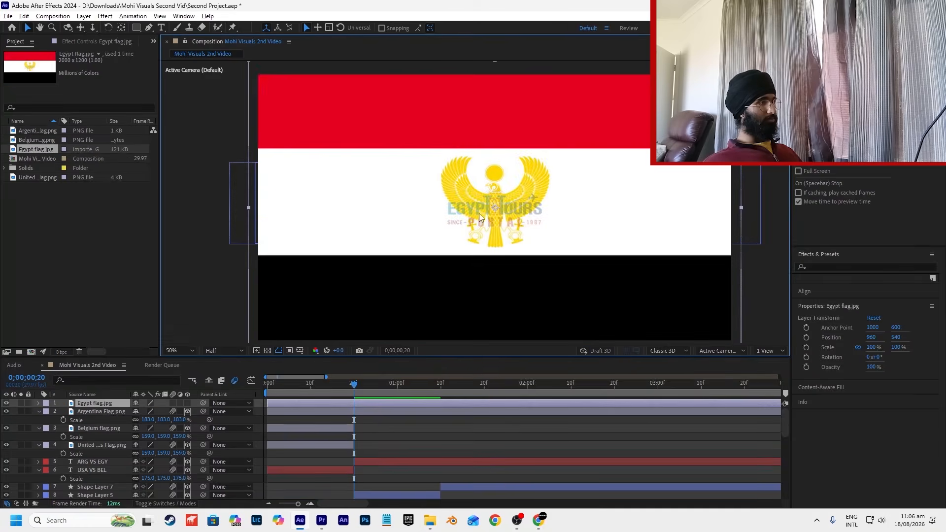
# Step: Make the Egypt flag layer 3D with motion blur, scale it to 23%, and position it within the right white panel at 1592, 522
pyautogui.click(185, 405)
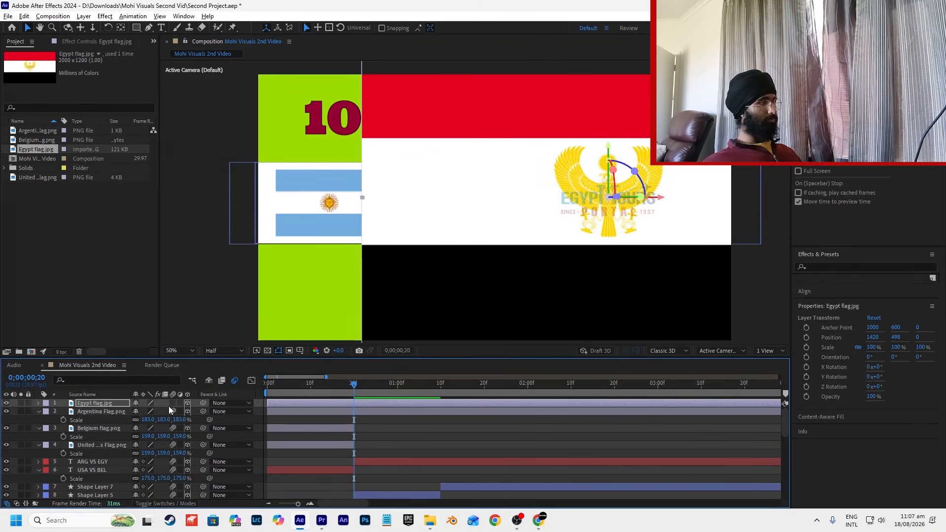
pyautogui.click(171, 405)
pyautogui.press('s')
pyautogui.moveTo(153, 416); pyautogui.dragTo(119, 418)
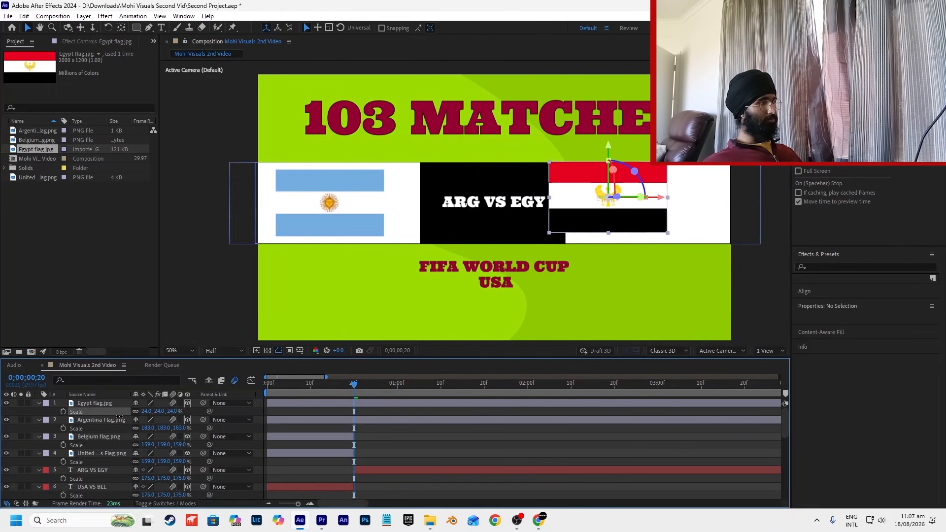
pyautogui.click(95, 403)
pyautogui.moveTo(565, 207); pyautogui.dragTo(608, 212)
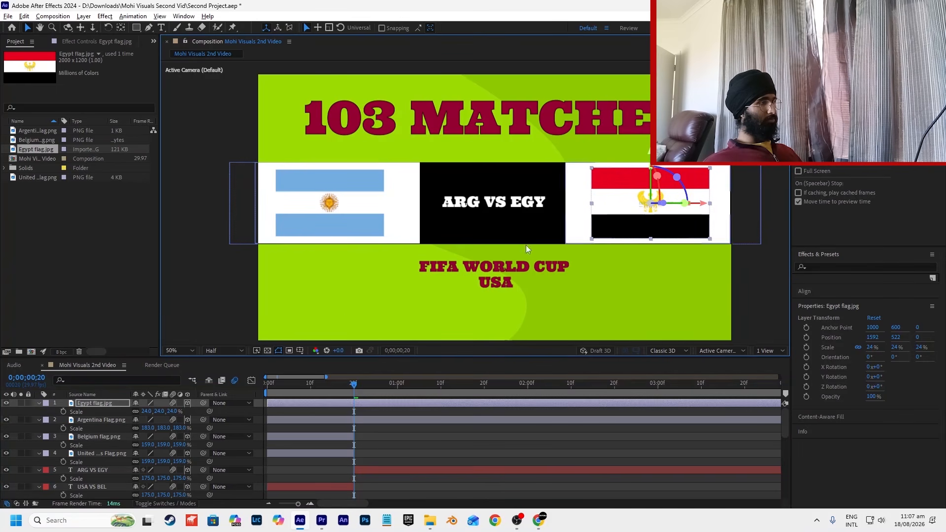
pyautogui.click(146, 414)
pyautogui.write('23')
pyautogui.press('Return')
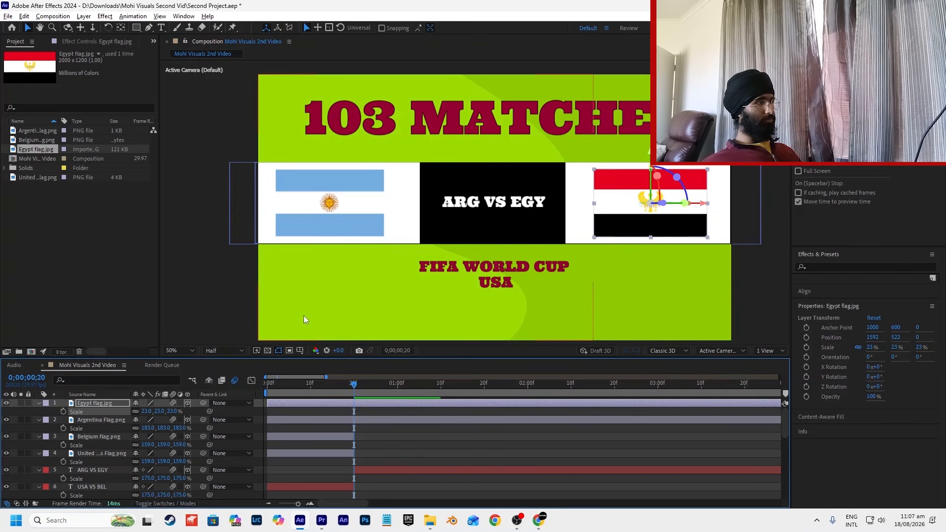
# Step: Examine the whole ARG VS EGY frame to check how both flags sit in their white panels
pyautogui.click(303, 318)
pyautogui.press(',')
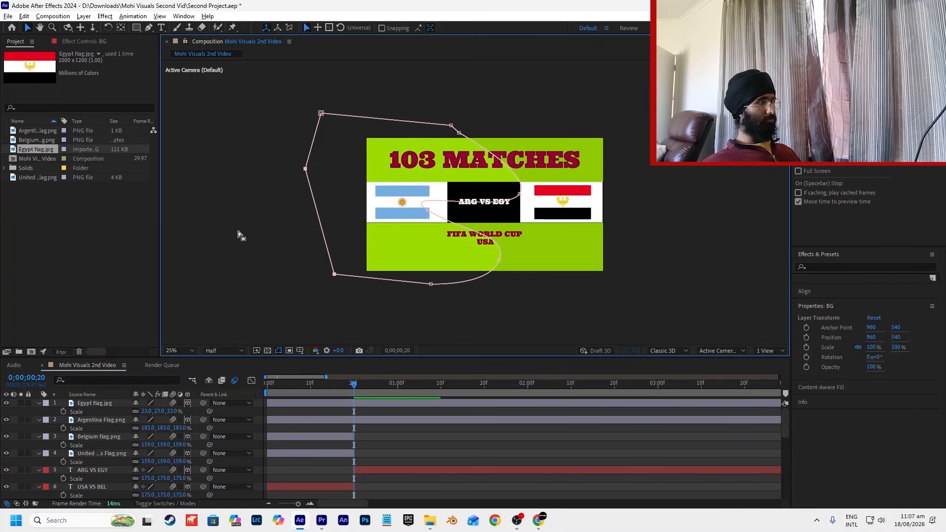
pyautogui.click(628, 250)
pyautogui.press('.')
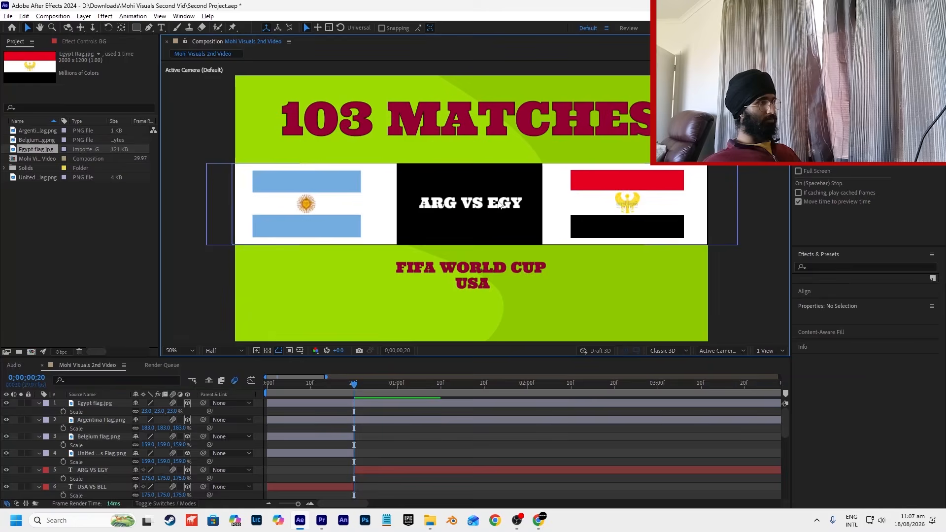
pyautogui.press(',')
pyautogui.press('.')
# Step: Split the Egypt and Argentina flag image layers at 0;00;00;20
pyautogui.click(353, 417)
pyautogui.click(380, 439)
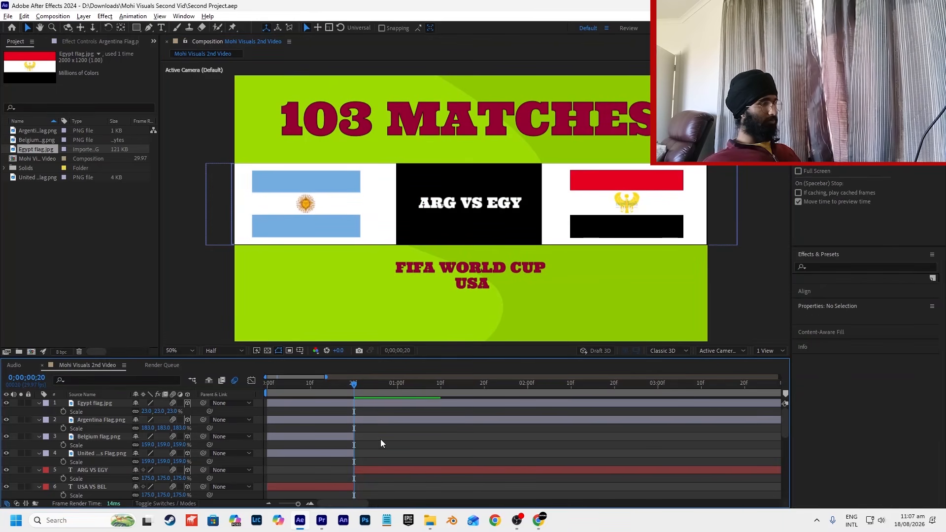
pyautogui.click(354, 404)
pyautogui.keyDown('shift'); pyautogui.click(354, 420); pyautogui.keyUp('shift')
pyautogui.hotkey('ctrl', 'shift', 'd')
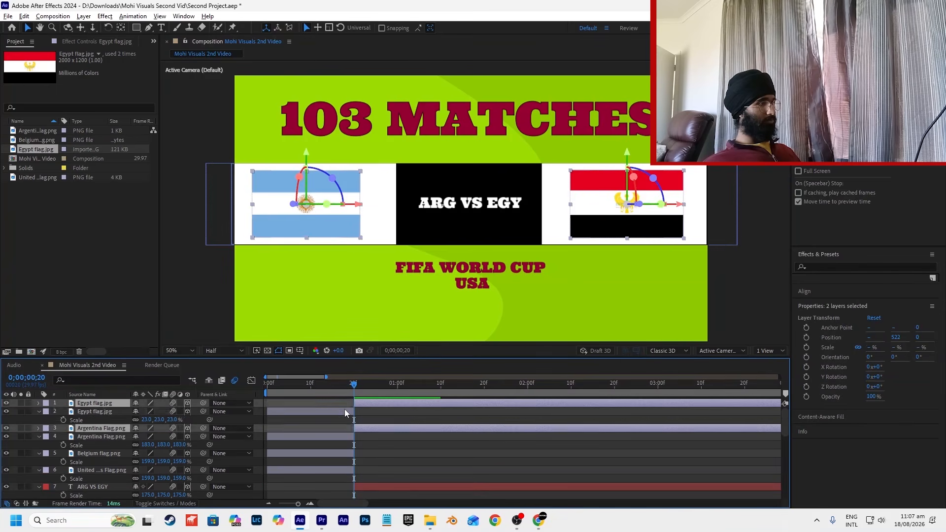
# Step: Delete the parts of the Egypt and Argentina flag layers that lie before 0;00;00;20
pyautogui.press('=')
pyautogui.press('Delete')
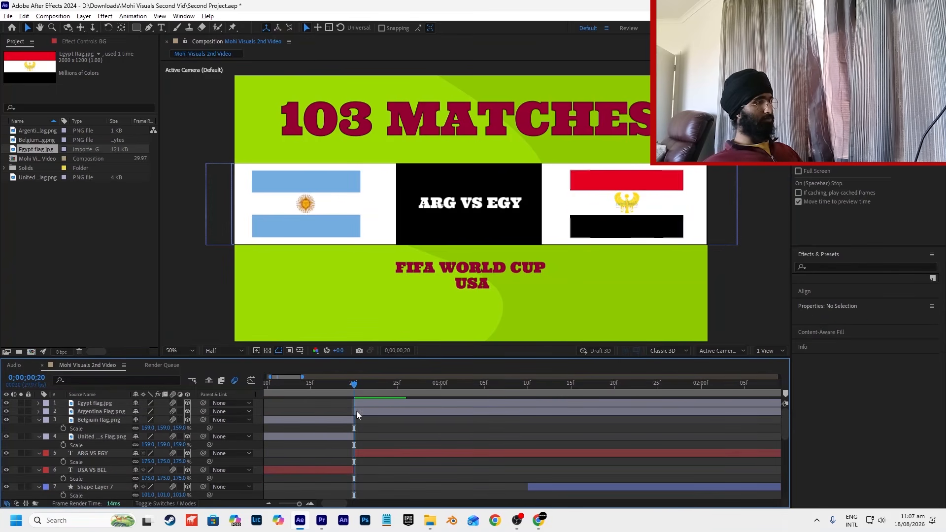
# Step: Play the composition from the start to check the cut from USA VS BEL to ARG VS EGY
pyautogui.moveTo(354, 383); pyautogui.dragTo(225, 383)
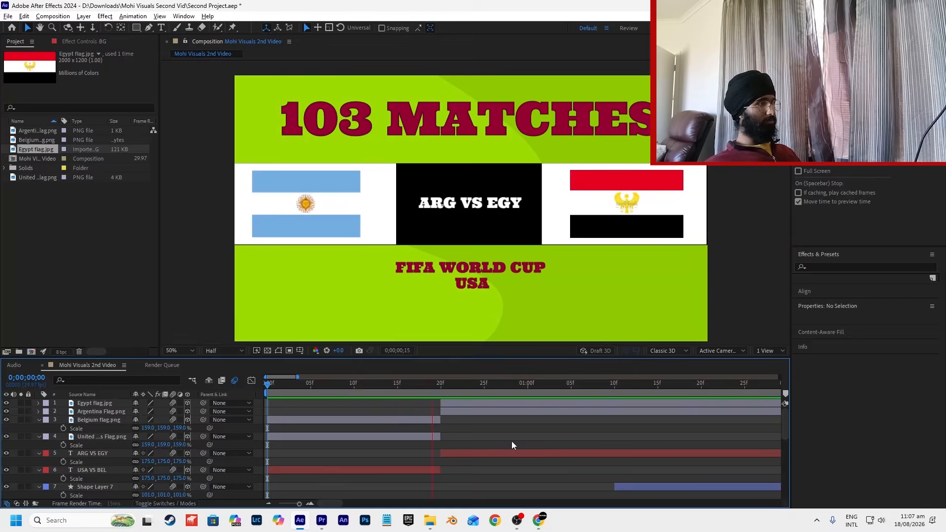
pyautogui.press('space')
pyautogui.press('-')
pyautogui.press('-')
pyautogui.moveTo(367, 385); pyautogui.dragTo(261, 386)
pyautogui.press('space')
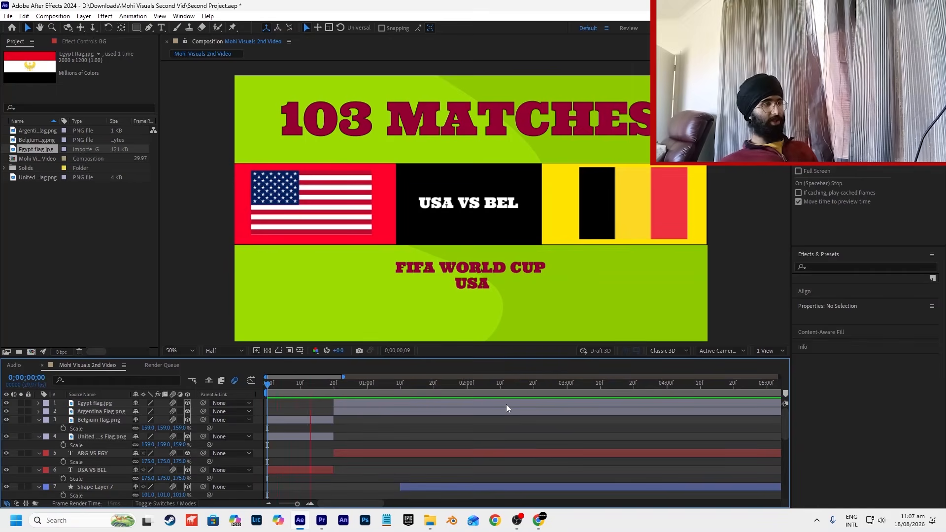
pyautogui.press('space')
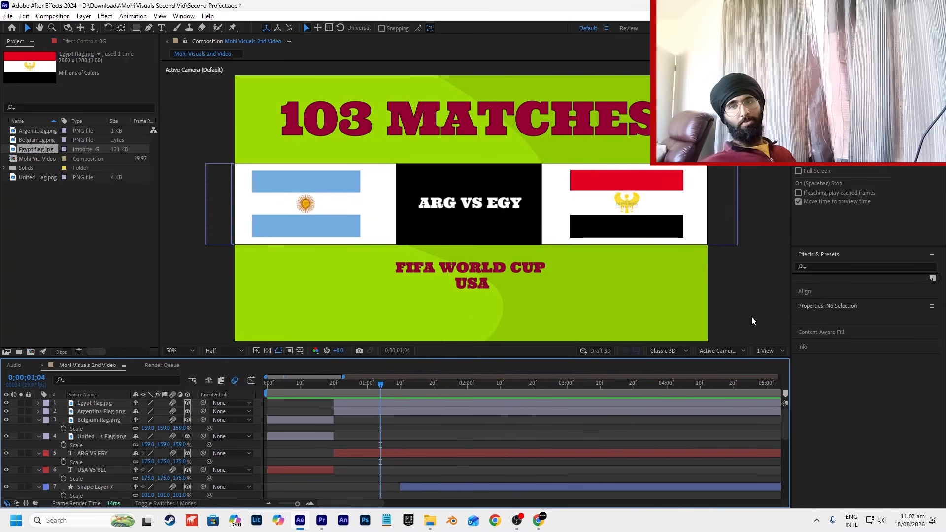
pyautogui.press('space')
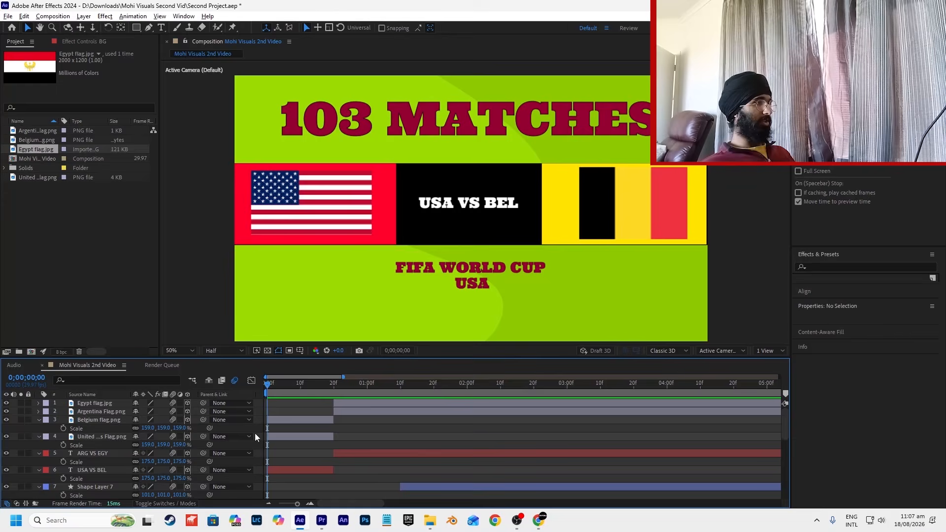
# Step: At 0;00;00;20, change the fill of Shape Layer 5, the panel behind the Egypt flag, to yellow F0FF00
pyautogui.click(329, 387)
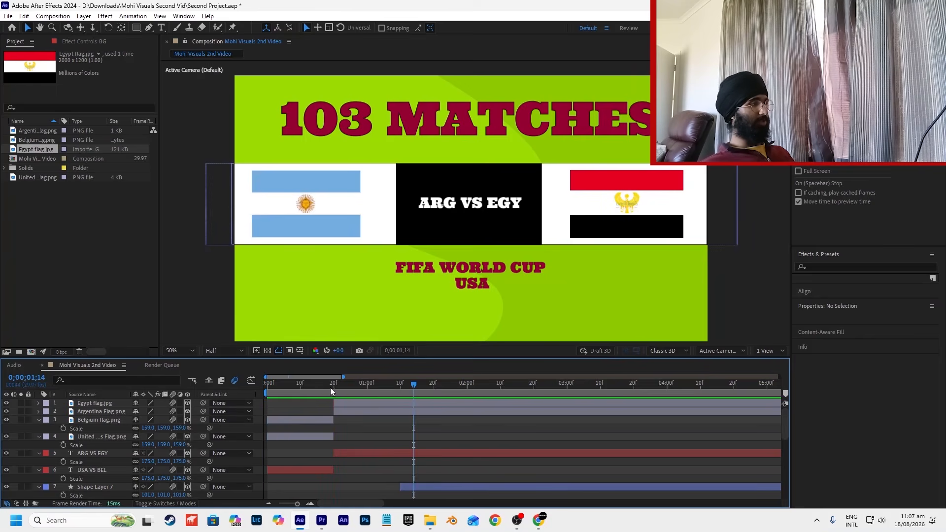
pyautogui.moveTo(330, 391); pyautogui.dragTo(334, 389)
pyautogui.scroll(-3, 389, 448)
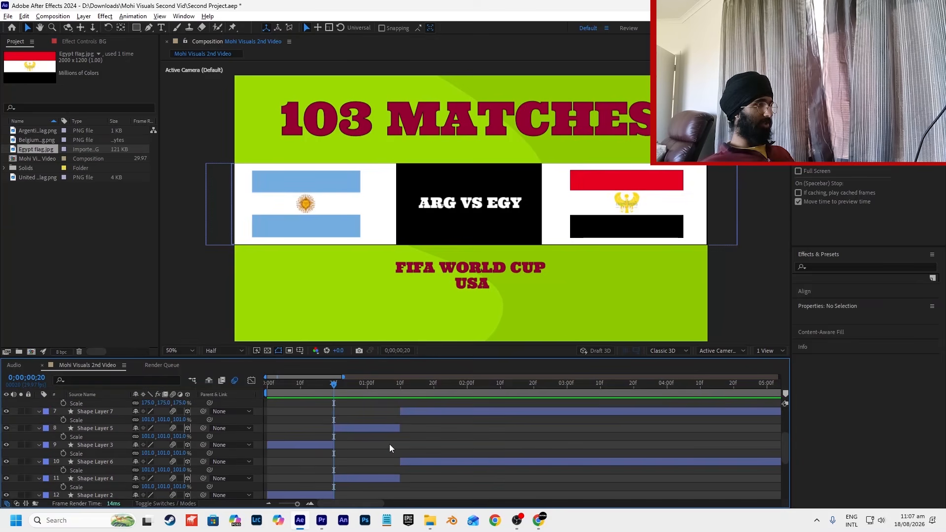
pyautogui.click(365, 429)
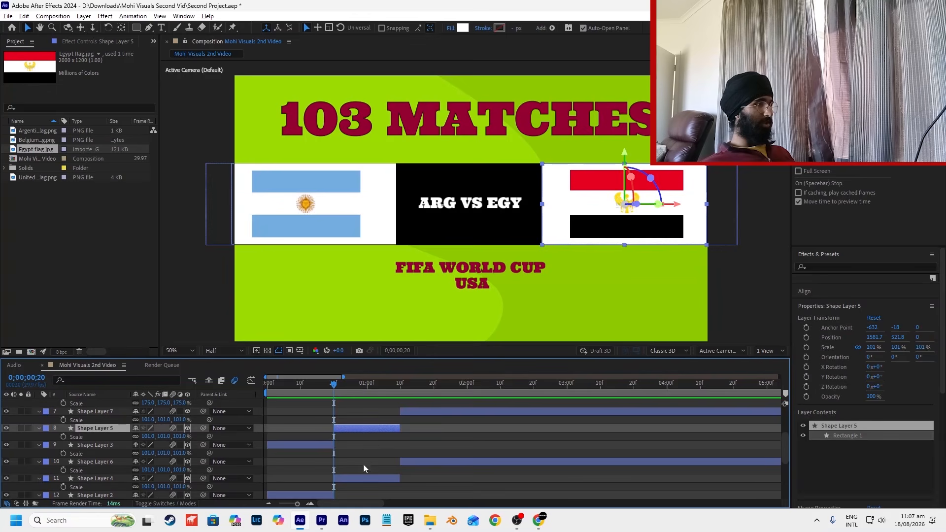
pyautogui.click(363, 478)
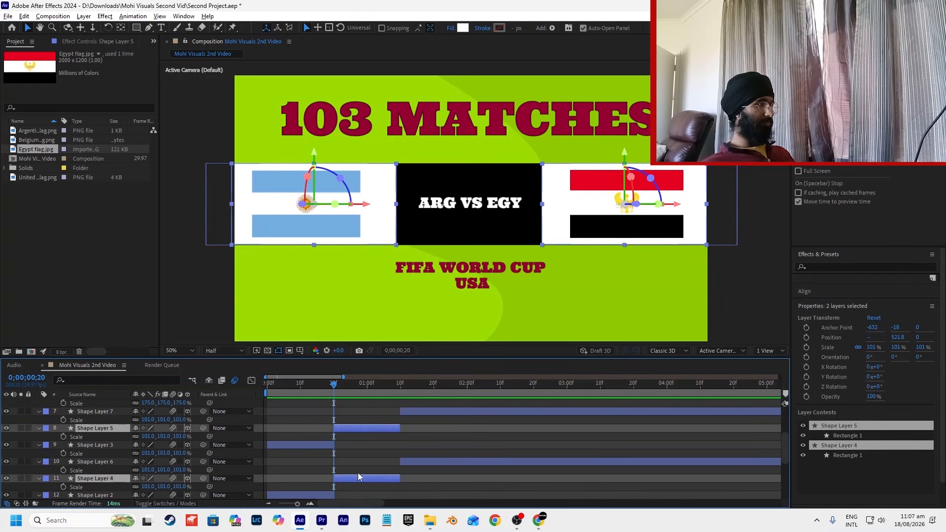
pyautogui.click(348, 422)
pyautogui.click(350, 425)
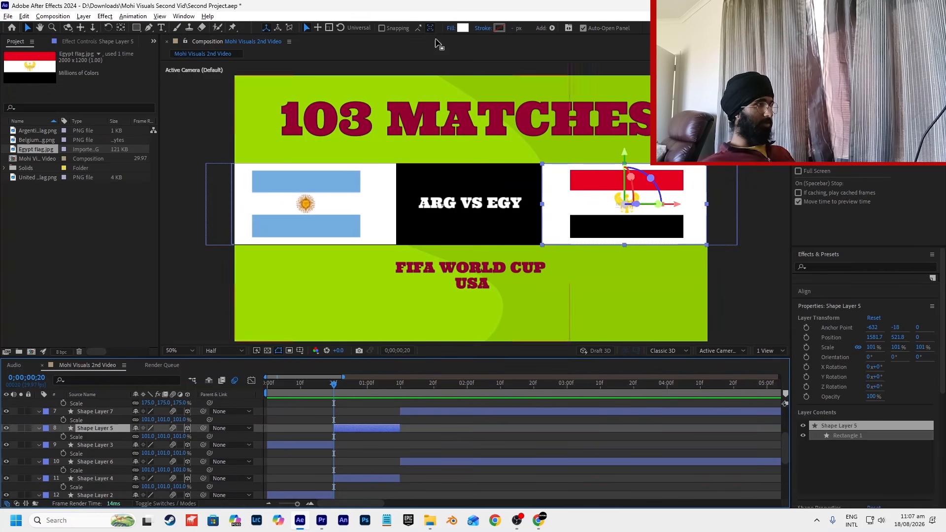
pyautogui.click(463, 28)
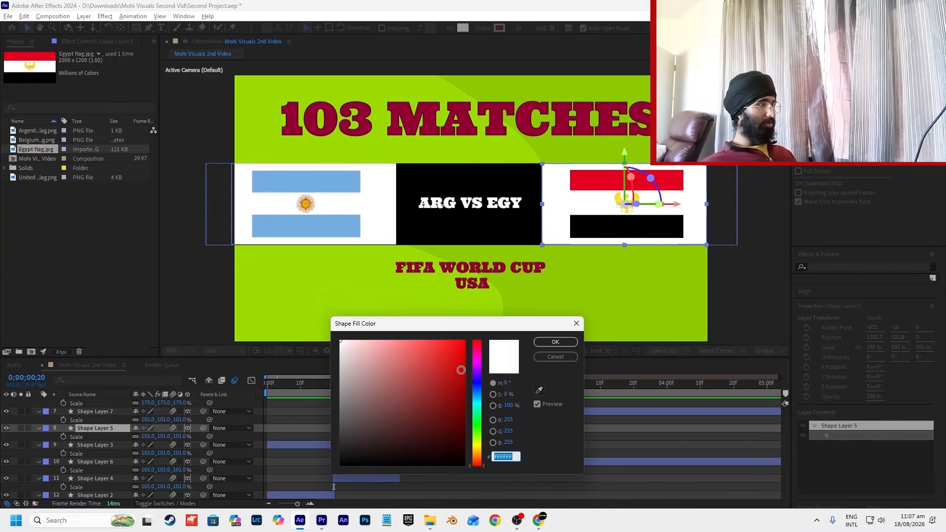
pyautogui.click(448, 437)
pyautogui.moveTo(397, 457)
pyautogui.mouseDown()
pyautogui.moveTo(335, 481)
pyautogui.moveTo(407, 458)
pyautogui.moveTo(484, 409)
pyautogui.moveTo(474, 443)
pyautogui.mouseUp()
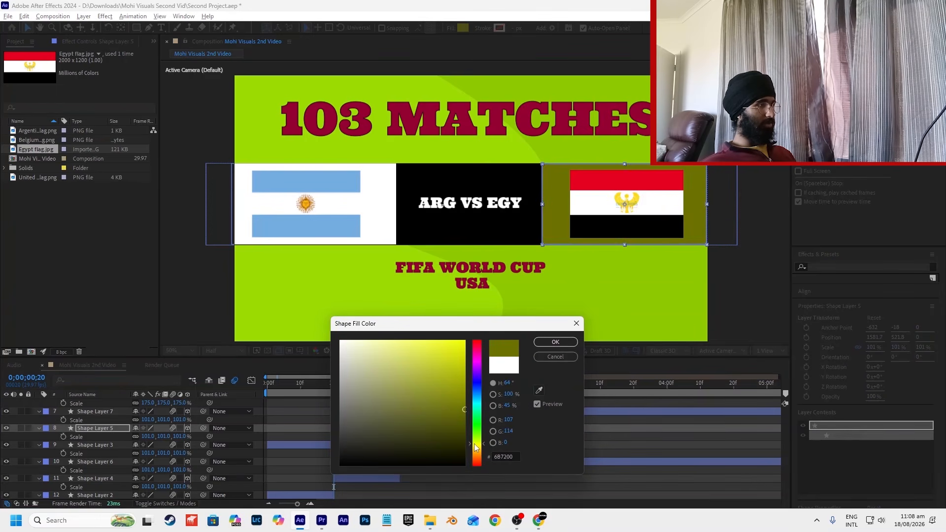
pyautogui.moveTo(465, 409)
pyautogui.mouseDown()
pyautogui.moveTo(475, 340)
pyautogui.moveTo(495, 324)
pyautogui.mouseUp()
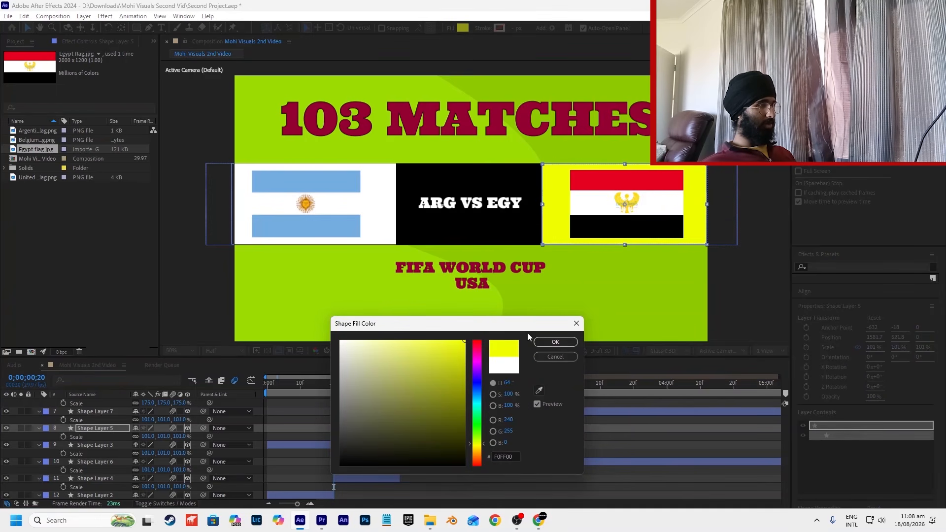
pyautogui.click(555, 341)
# Step: Change the fill of Shape Layer 4, the panel behind the Argentina flag, to bright blue
pyautogui.click(365, 211)
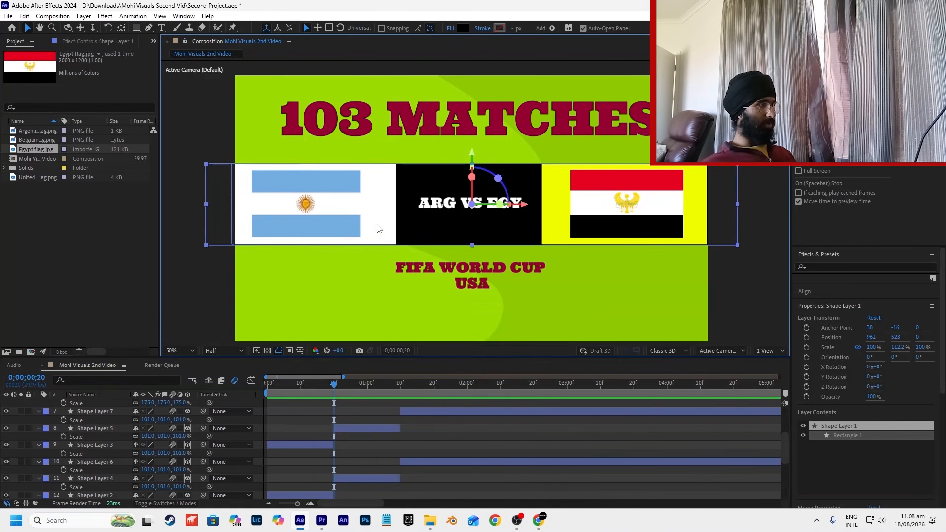
pyautogui.click(359, 477)
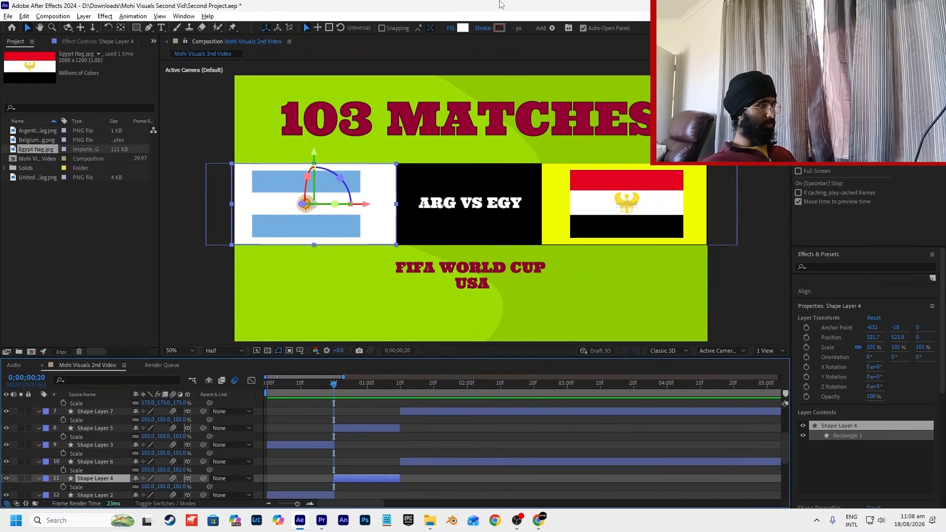
pyautogui.click(464, 32)
pyautogui.moveTo(477, 419); pyautogui.dragTo(481, 334)
pyautogui.click(539, 344)
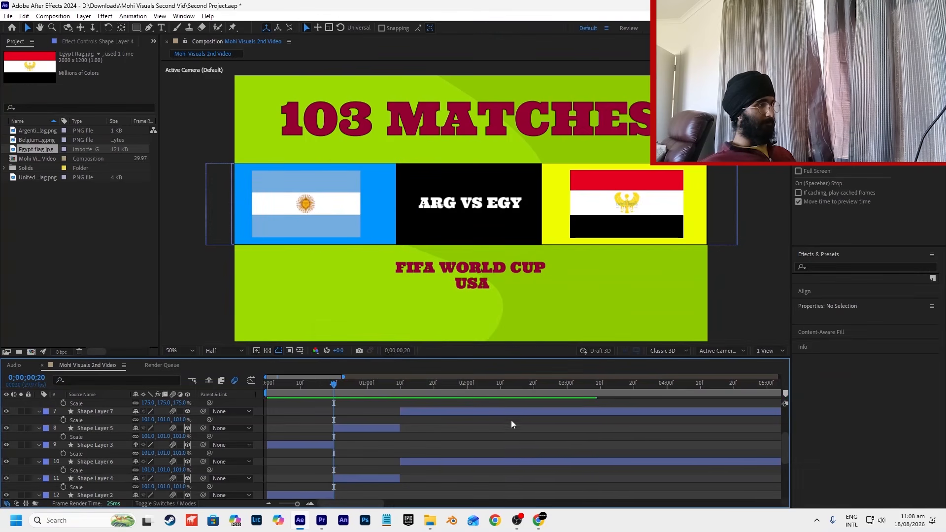
pyautogui.scroll(-1, 503, 241)
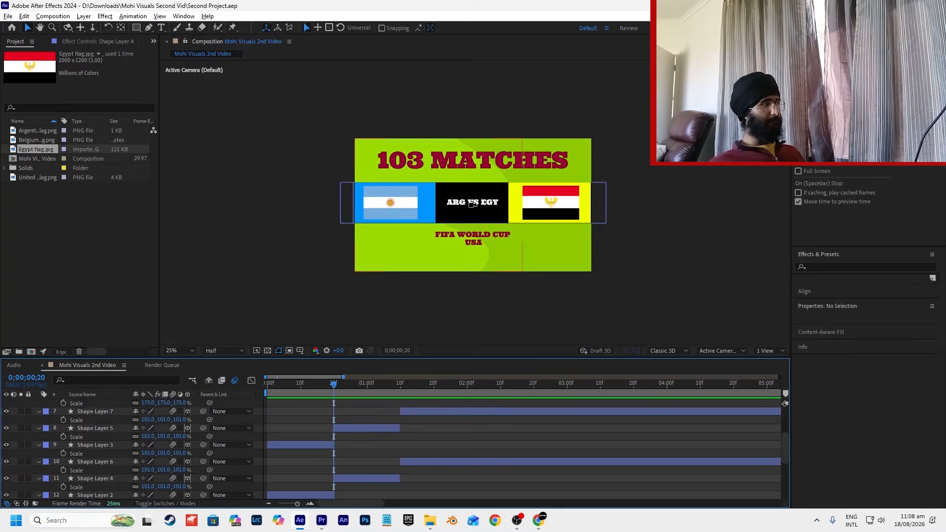
pyautogui.scroll(1, 470, 212)
pyautogui.scroll(3, 399, 441)
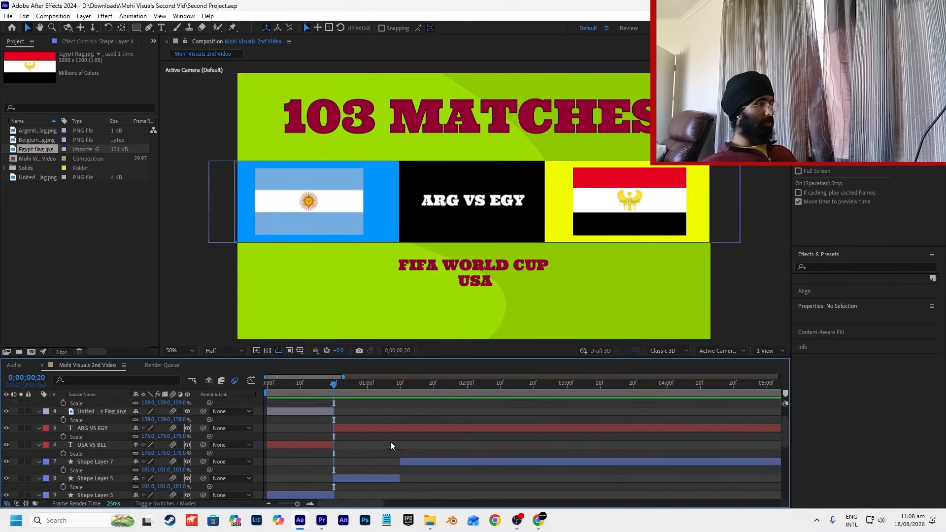
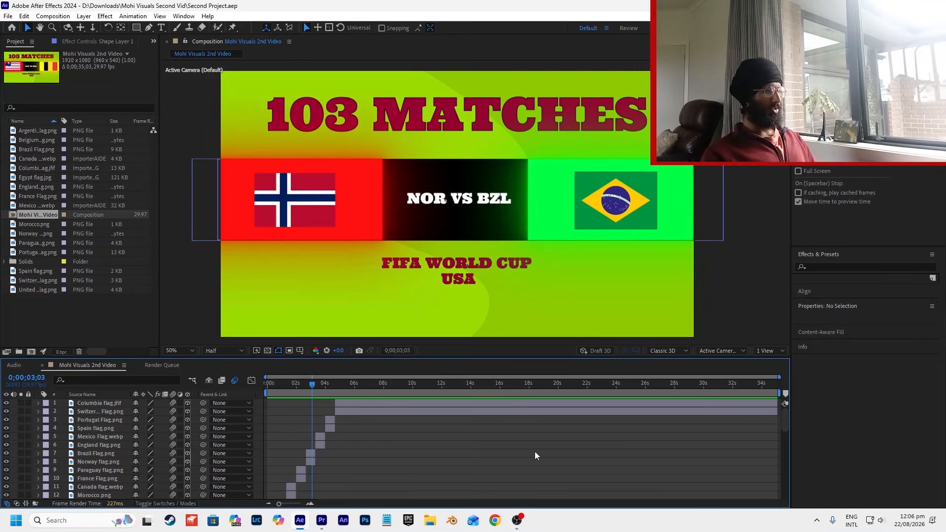
# Step: Add a new camera layer to the composition with the offered camera settings
pyautogui.click(91, 11)
pyautogui.moveTo(99, 28)
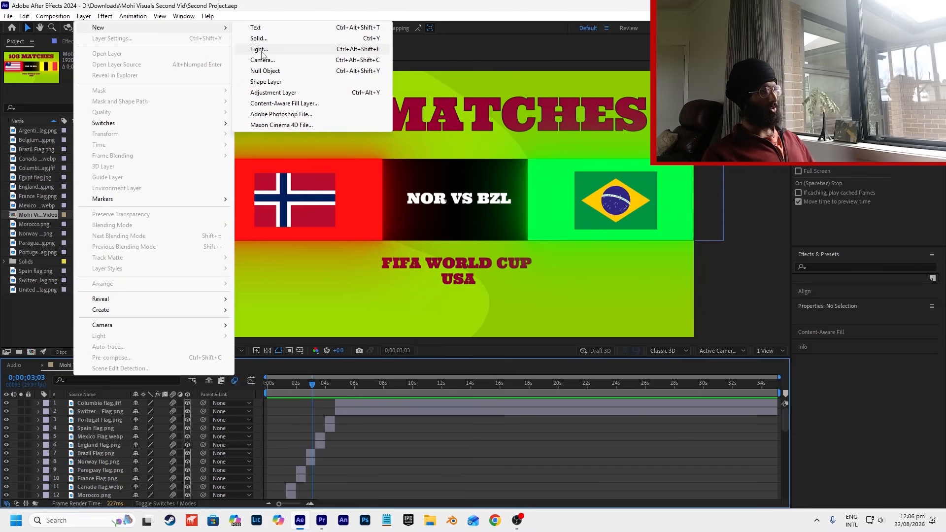
pyautogui.click(261, 60)
pyautogui.click(569, 364)
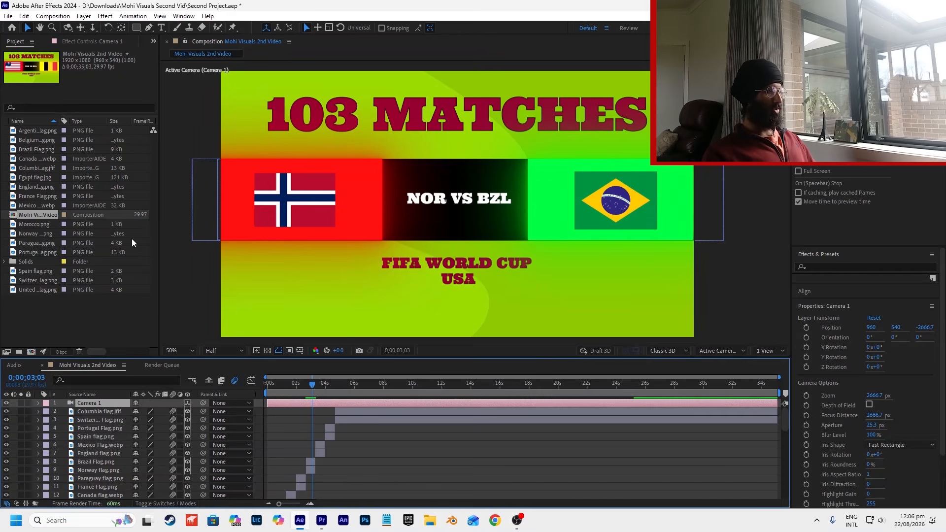
# Step: Add a 3D null object and parent Camera 1 to it
pyautogui.click(84, 16)
pyautogui.moveTo(104, 28)
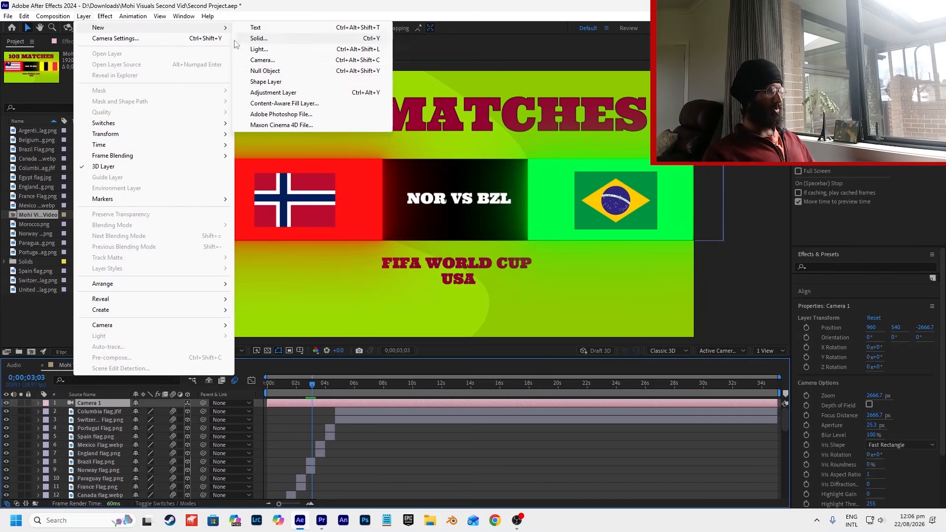
pyautogui.click(272, 71)
pyautogui.moveTo(201, 411); pyautogui.dragTo(88, 403)
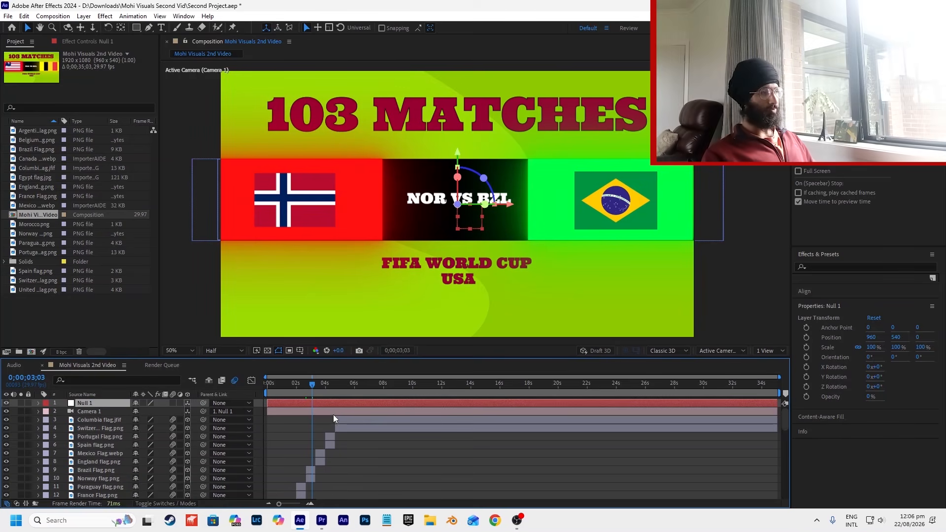
# Step: Keyframe the null's position at 0;00;04;08, and at 0;00;06;03 increase its X position to move the camera sideways
pyautogui.press('p')
pyautogui.click(314, 386)
pyautogui.press('space')
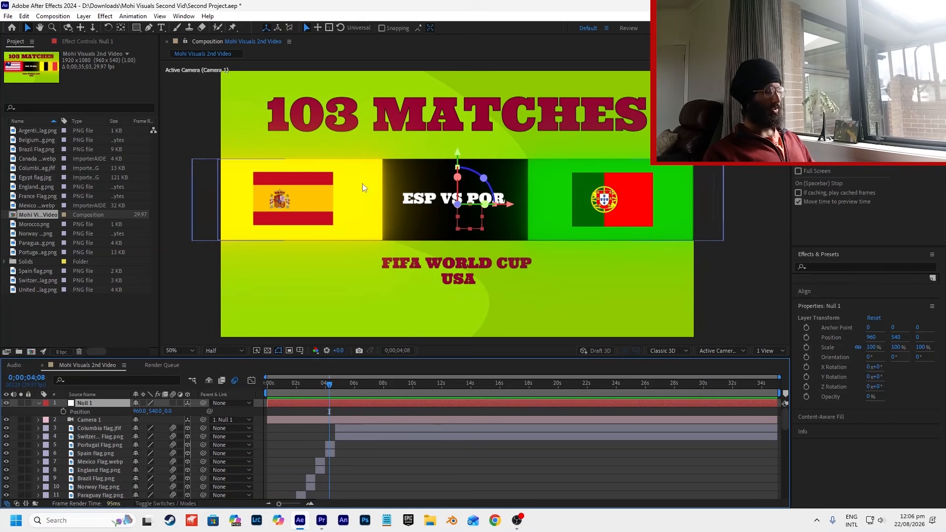
pyautogui.click(63, 411)
pyautogui.click(379, 411)
pyautogui.press('space')
pyautogui.press('space')
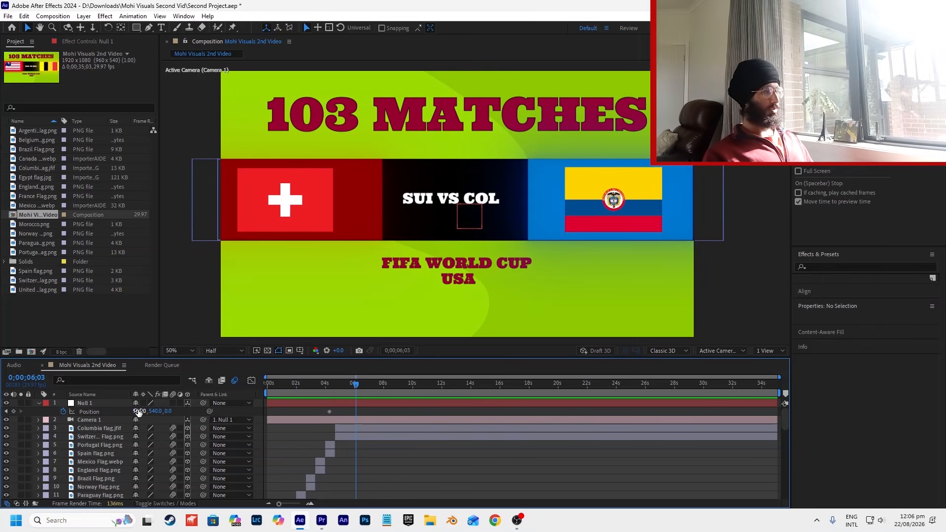
pyautogui.moveTo(139, 412); pyautogui.dragTo(684, 453)
# Step: Switch to Premiere Pro and examine the camera move after the ESP VS FAR match in the reference reel
pyautogui.click(322, 520)
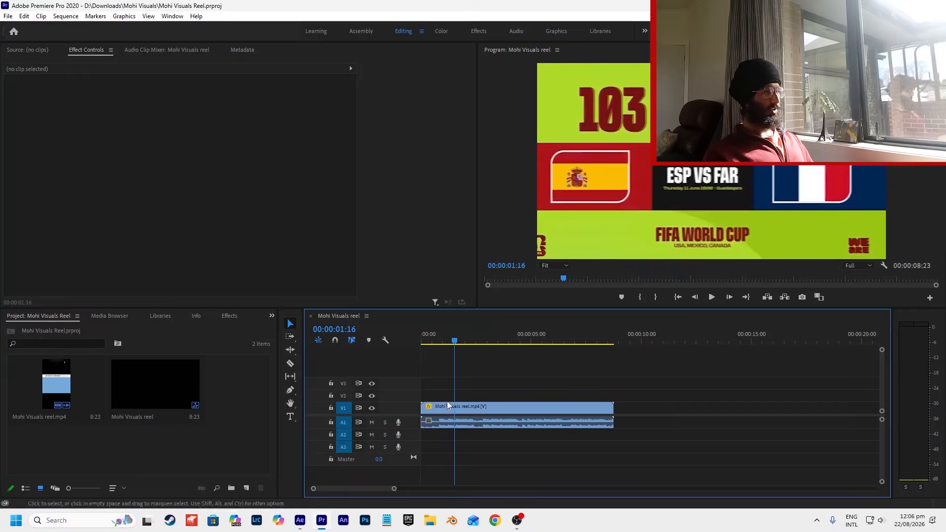
pyautogui.click(463, 341)
pyautogui.moveTo(453, 344); pyautogui.dragTo(462, 345)
pyautogui.hotkey('alt', 'Tab')
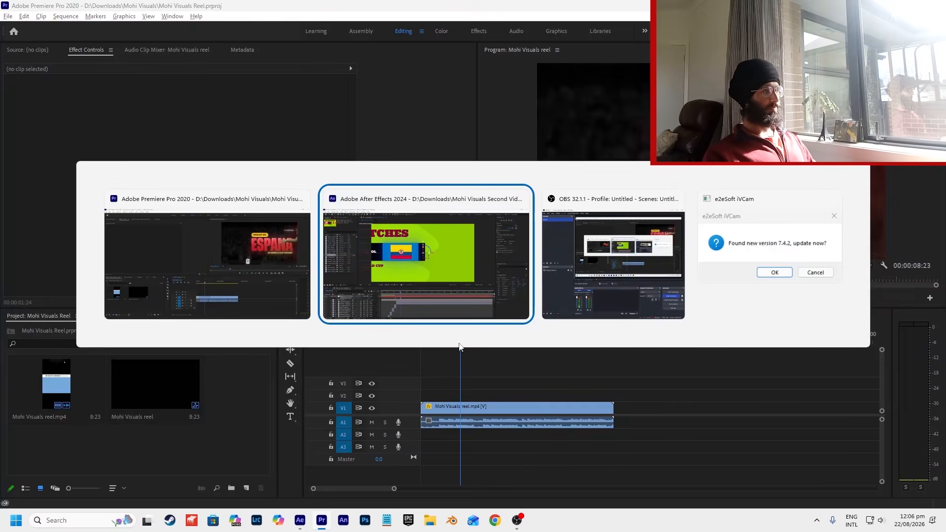
# Step: Back in After Effects, preview the null's camera move and go to 0;00;04;20, where the SUI VS COL match starts
pyautogui.moveTo(346, 388)
pyautogui.mouseDown()
pyautogui.moveTo(355, 387)
pyautogui.moveTo(328, 393)
pyautogui.mouseUp()
pyautogui.press('space')
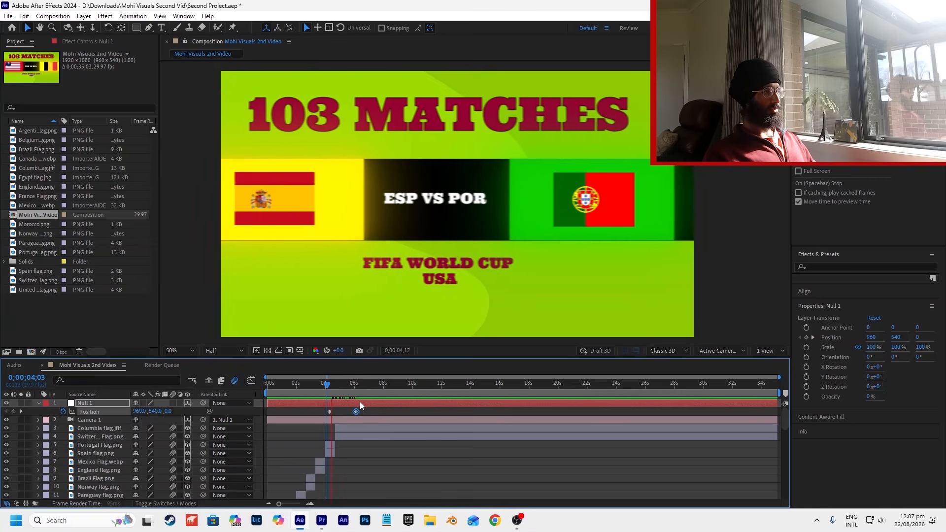
pyautogui.moveTo(338, 392)
pyautogui.mouseDown()
pyautogui.moveTo(323, 393)
pyautogui.moveTo(336, 392)
pyautogui.mouseUp()
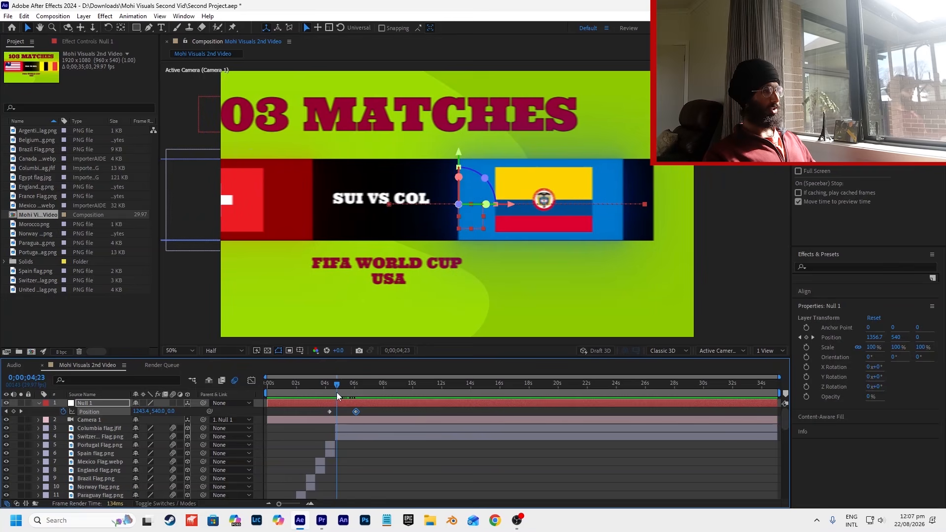
pyautogui.scroll(3, 336, 392)
pyautogui.click(368, 455)
pyautogui.click(358, 438)
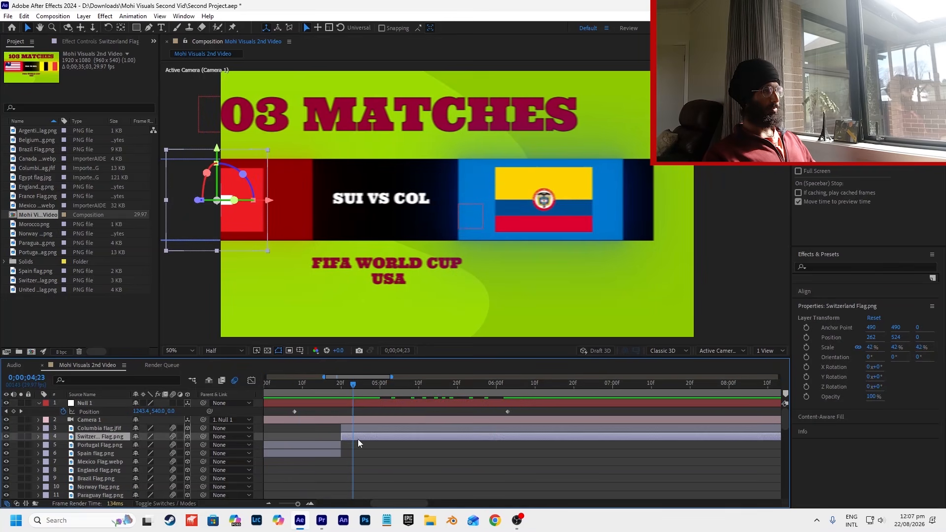
pyautogui.click(459, 217)
pyautogui.scroll(2, 338, 425)
pyautogui.click(386, 384)
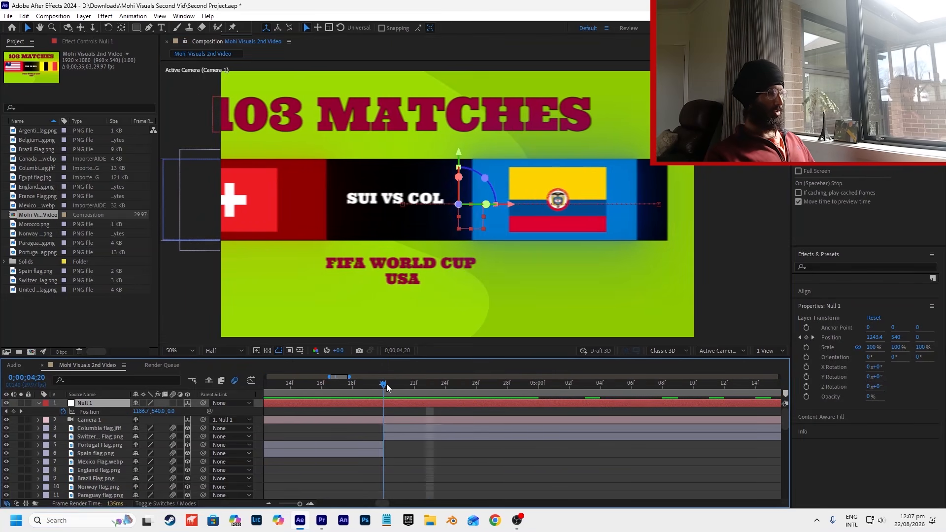
# Step: Widen the blue rectangle behind the Colombia flag to about 204% X scale and move it along X to about 1930
pyautogui.click(406, 412)
pyautogui.click(429, 431)
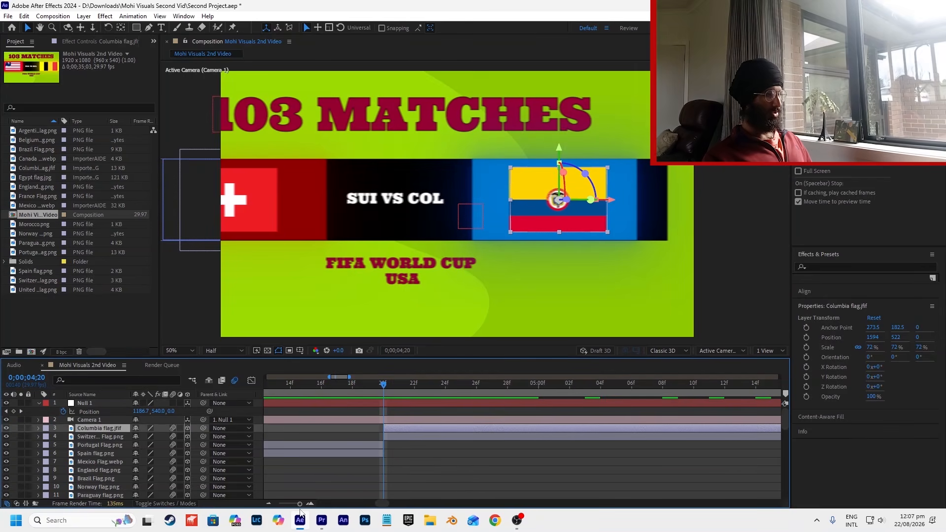
pyautogui.moveTo(300, 504); pyautogui.dragTo(282, 507)
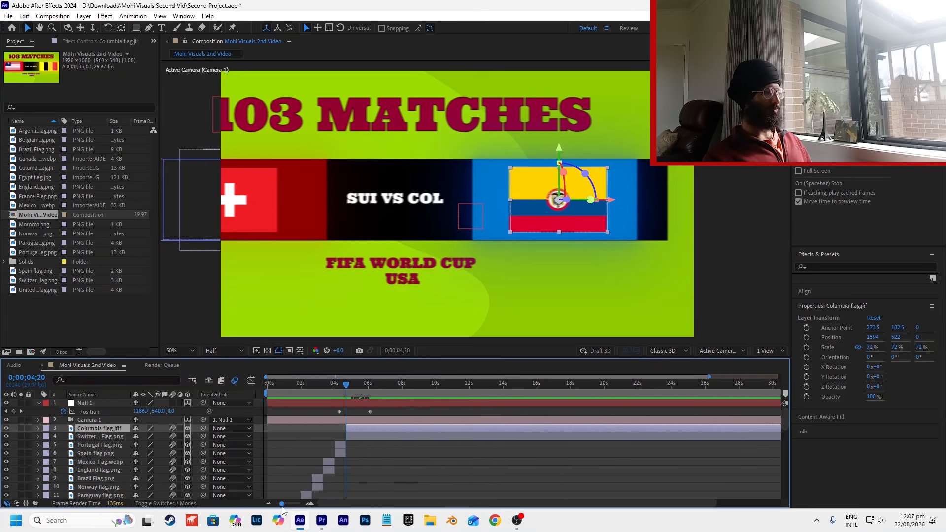
pyautogui.scroll(-10, 358, 450)
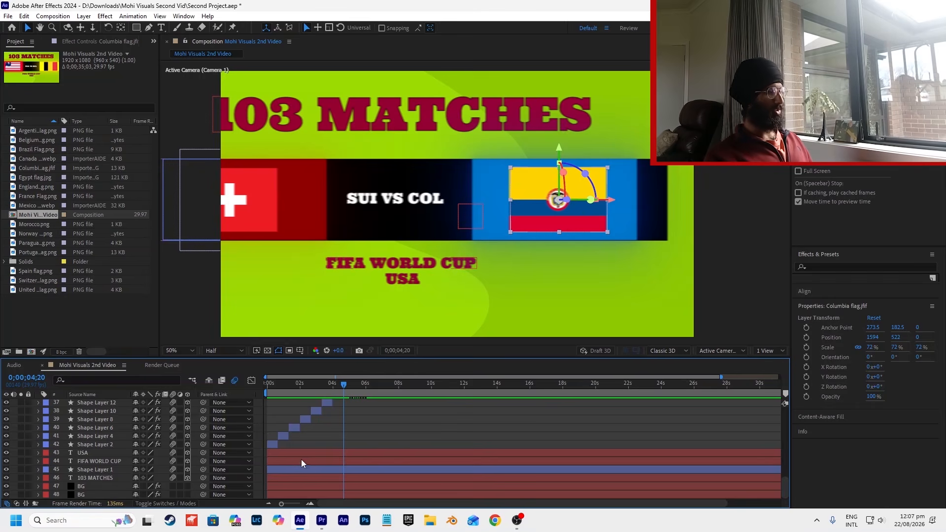
pyautogui.click(332, 467)
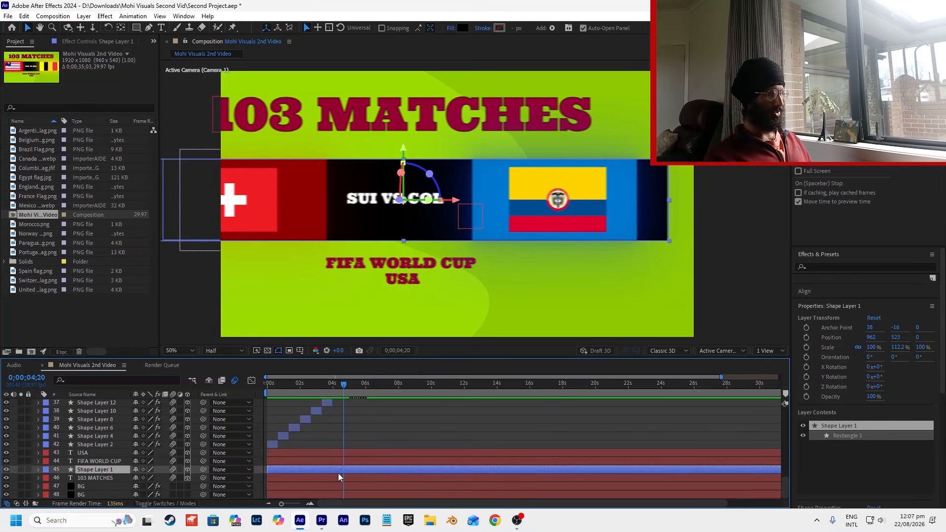
pyautogui.scroll(2, 336, 474)
pyautogui.scroll(-1, 337, 474)
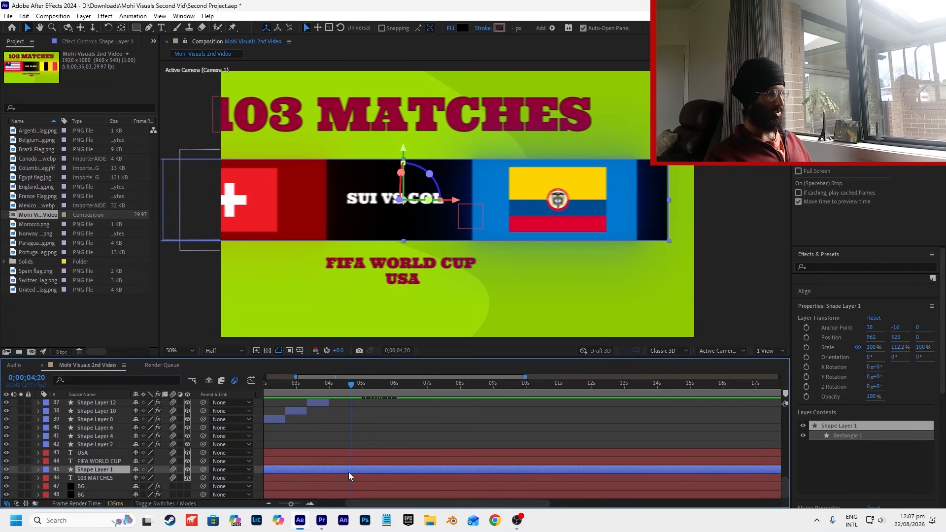
pyautogui.scroll(1, 348, 472)
pyautogui.scroll(-1, 348, 482)
pyautogui.scroll(1, 348, 478)
pyautogui.click(372, 402)
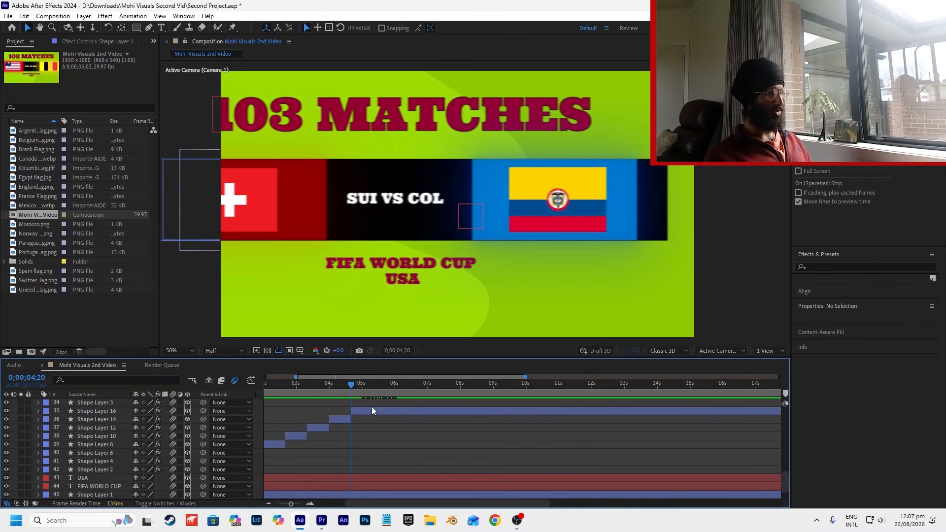
pyautogui.click(372, 410)
pyautogui.scroll(3, 360, 418)
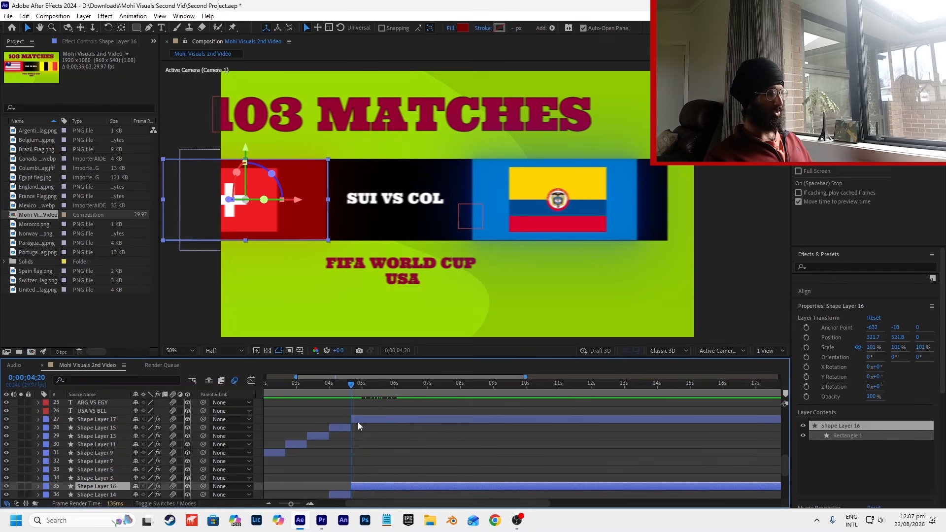
pyautogui.click(357, 422)
pyautogui.moveTo(644, 200); pyautogui.dragTo(723, 212)
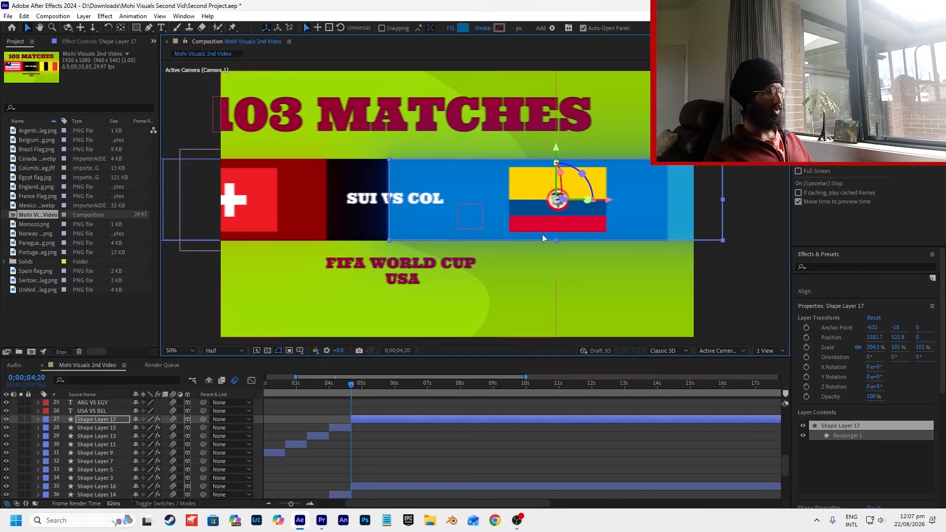
pyautogui.moveTo(614, 200); pyautogui.dragTo(699, 223)
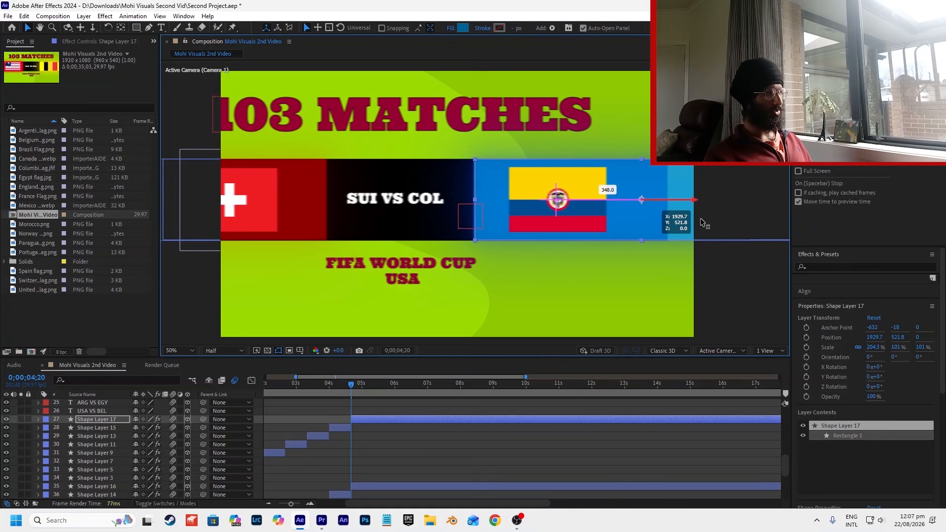
pyautogui.click(437, 456)
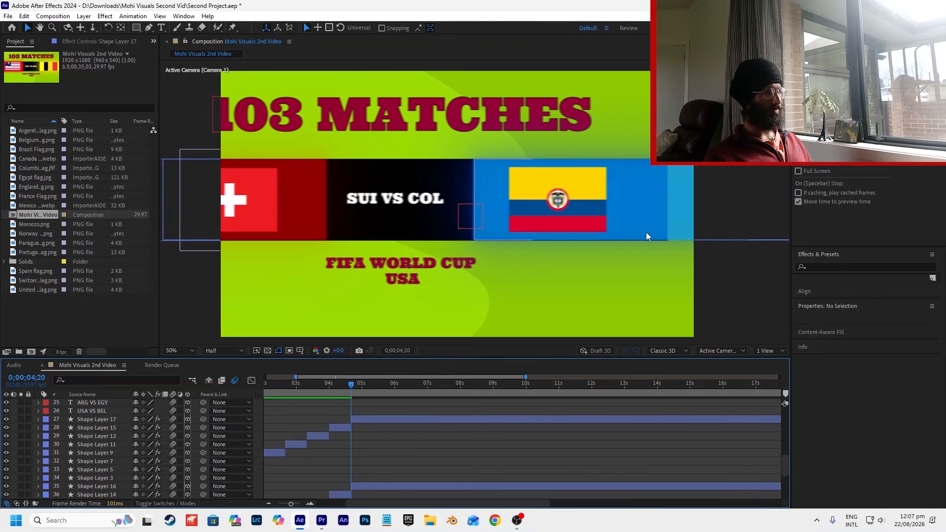
# Step: Split the black bar layer, Shape Layer 1, at 0;00;04;20 and widen its second part to about 155% X scale
pyautogui.click(356, 420)
pyautogui.click(361, 426)
pyautogui.scroll(-3, 362, 438)
pyautogui.scroll(-1, 363, 453)
pyautogui.click(363, 451)
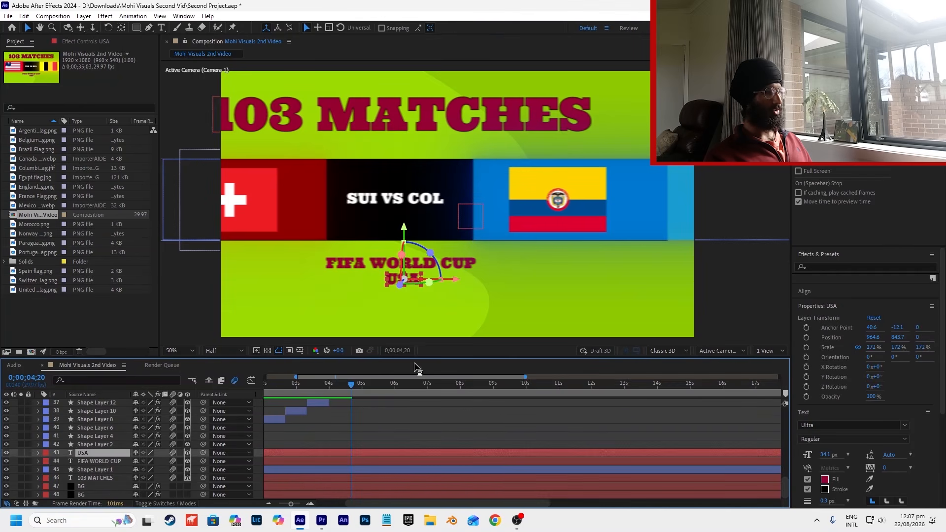
pyautogui.click(366, 469)
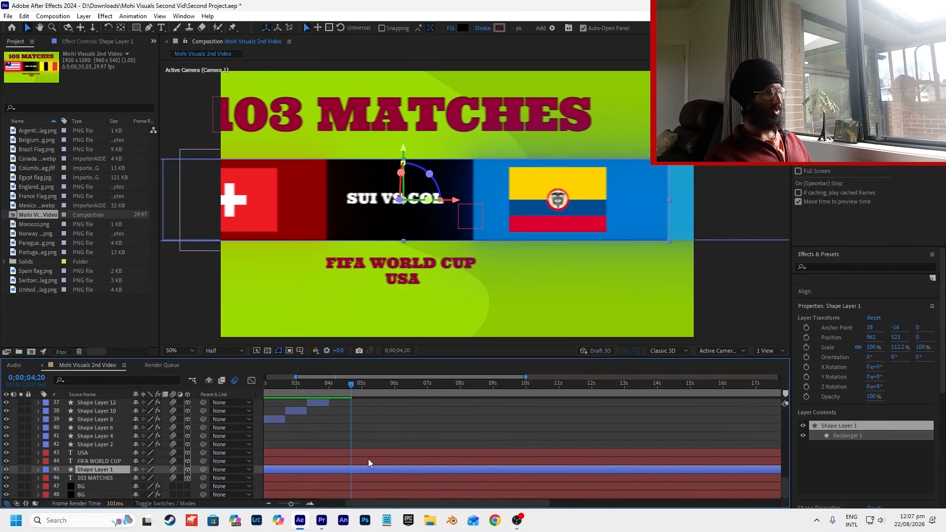
pyautogui.scroll(2, 385, 444)
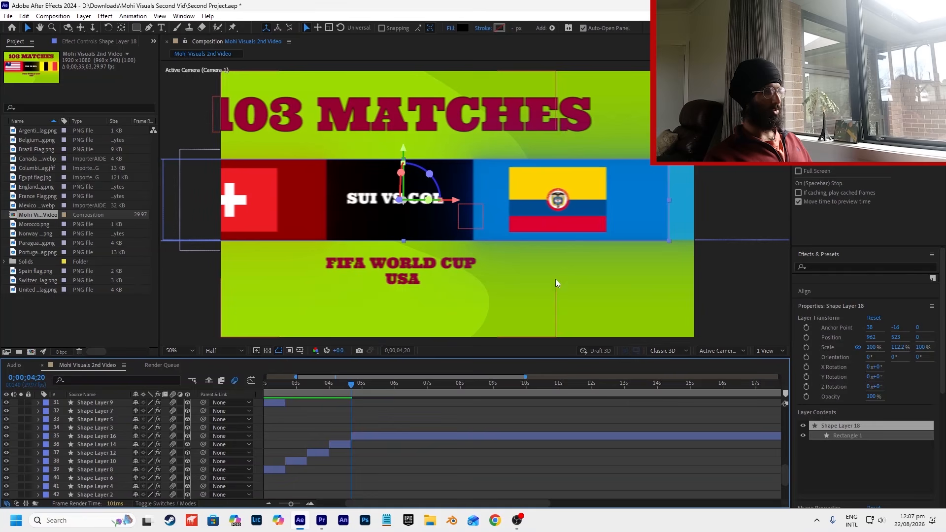
pyautogui.hotkey('ctrl', 'shift', 'd')
pyautogui.moveTo(663, 199); pyautogui.dragTo(684, 199)
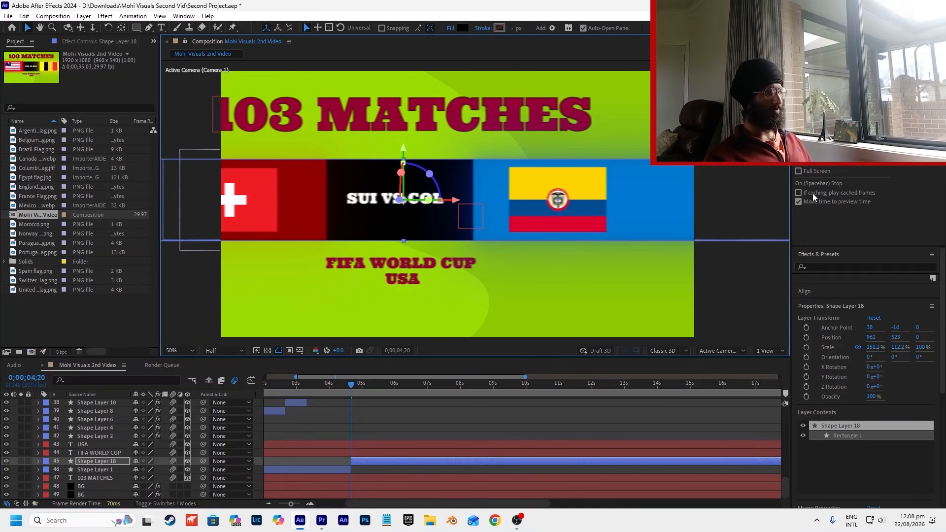
pyautogui.moveTo(813, 194); pyautogui.dragTo(812, 193)
pyautogui.scroll(-2, 715, 201)
pyautogui.scroll(1, 741, 199)
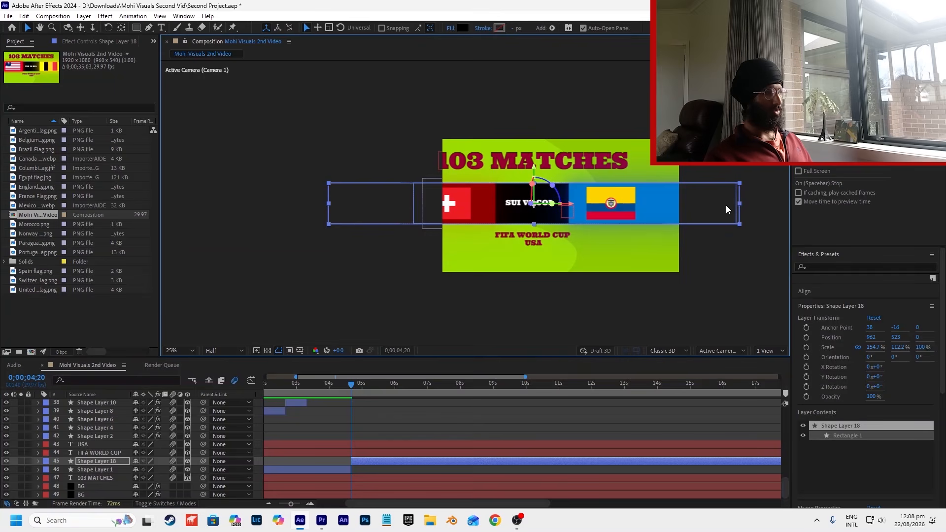
# Step: Preview the camera move from ESP VS POR into SUI VS COL and check the split black bar around 0;00;04;17
pyautogui.click(321, 383)
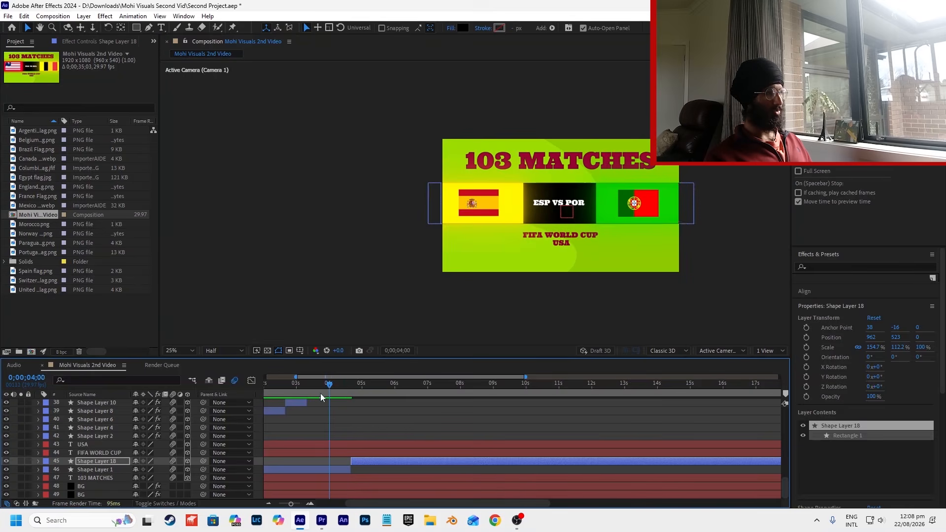
pyautogui.click(376, 420)
pyautogui.scroll(1, 521, 217)
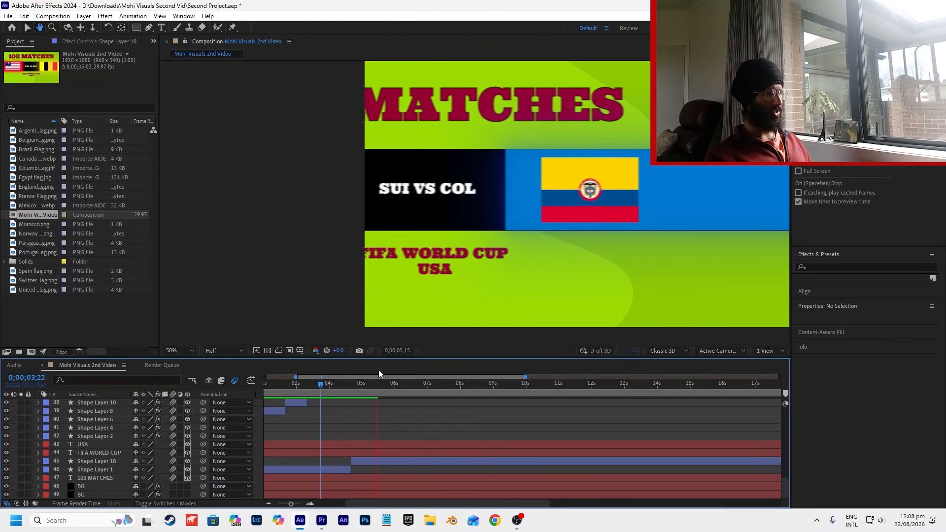
pyautogui.press('space')
pyautogui.scroll(3, 355, 409)
pyautogui.moveTo(342, 386)
pyautogui.mouseDown()
pyautogui.moveTo(523, 380)
pyautogui.moveTo(327, 385)
pyautogui.mouseUp()
pyautogui.press('space')
pyautogui.press('space')
pyautogui.hscroll(-5, 333, 385)
pyautogui.scroll(-5, 442, 394)
pyautogui.click(452, 393)
pyautogui.scroll(-2, 612, 240)
pyautogui.scroll(2, 608, 226)
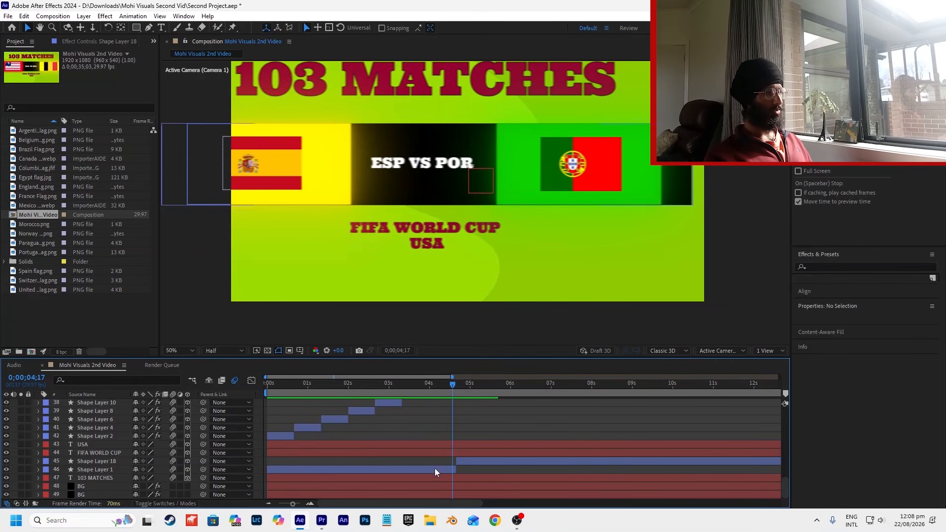
pyautogui.click(455, 461)
pyautogui.click(450, 469)
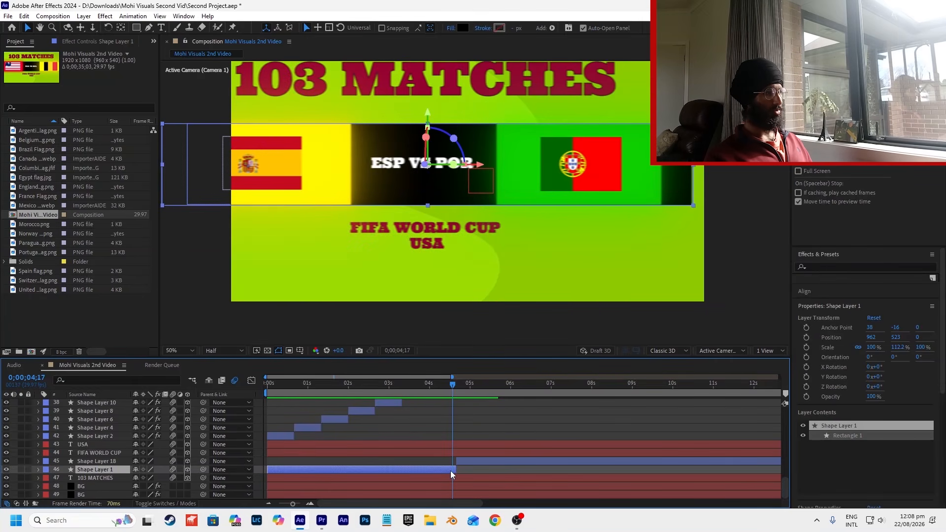
# Step: Ease the null's two position keyframes and shape their speed graph into a sharp peak late in the camera move
pyautogui.moveTo(438, 387); pyautogui.dragTo(540, 413)
pyautogui.scroll(10, 442, 418)
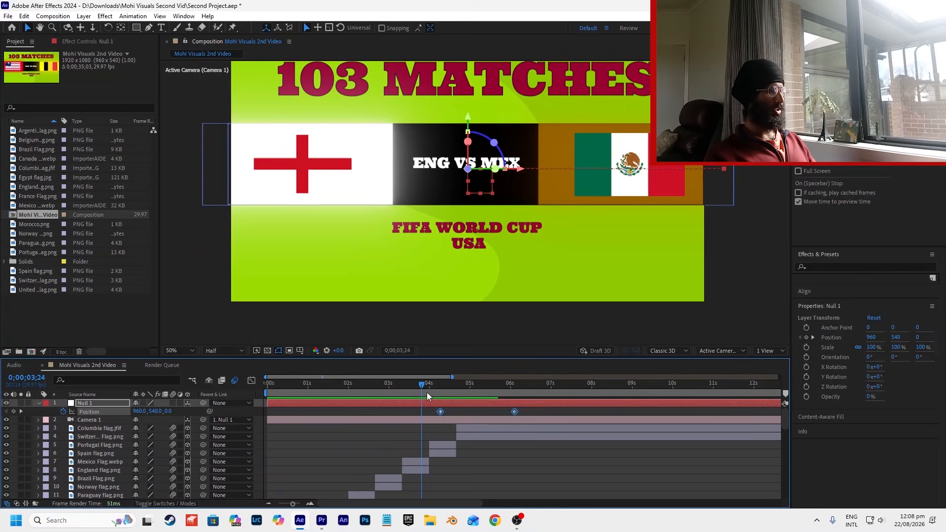
pyautogui.click(440, 386)
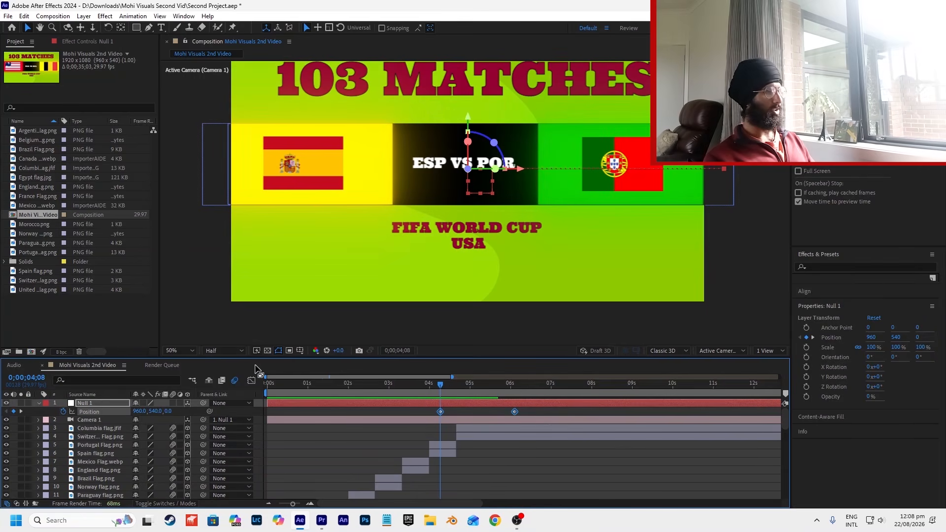
pyautogui.click(251, 381)
pyautogui.moveTo(431, 465); pyautogui.dragTo(495, 479)
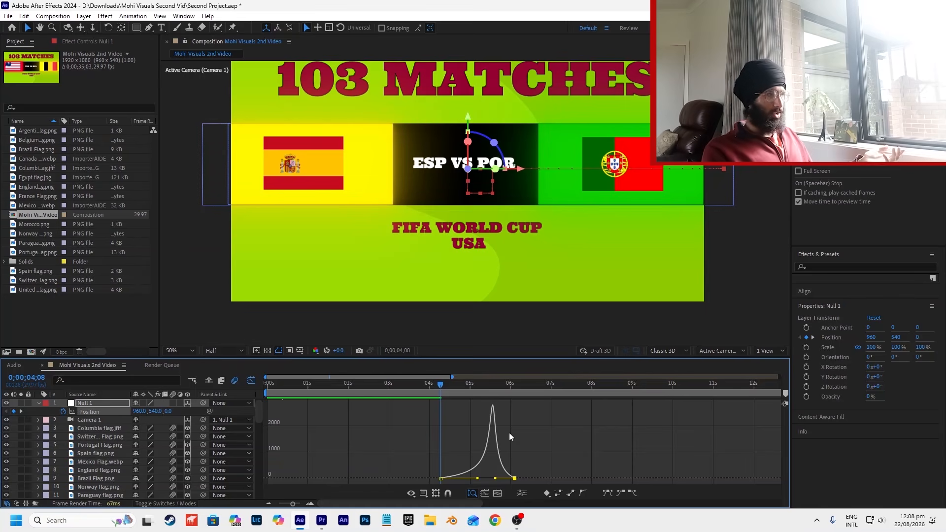
pyautogui.click(421, 389)
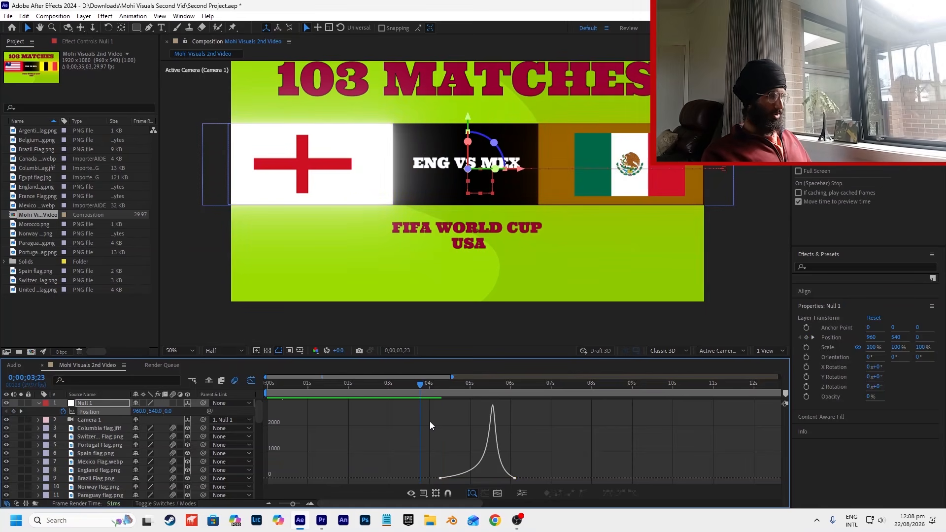
pyautogui.hotkey('shift', 'F3')
# Step: Preview the eased camera move through the match cuts into the SUI VS COL match
pyautogui.click(485, 415)
pyautogui.press('space')
pyautogui.press('space')
pyautogui.press('Home')
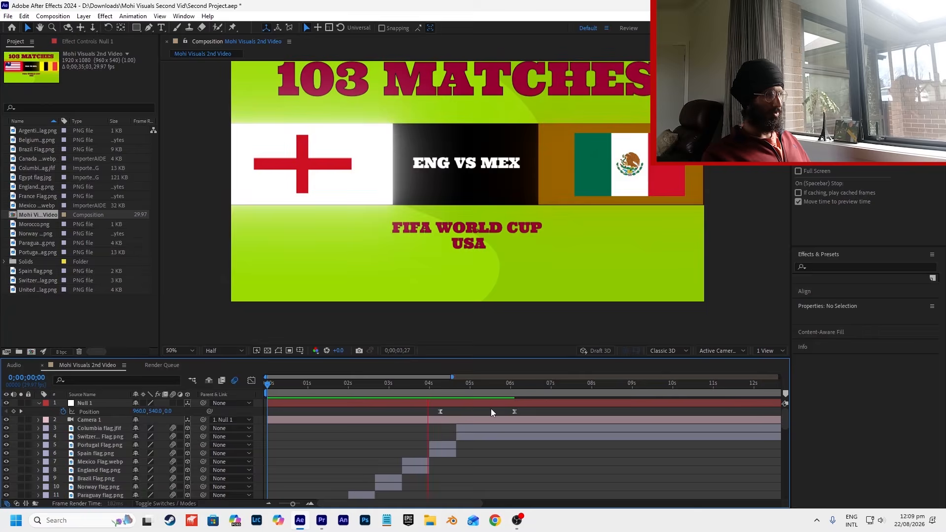
pyautogui.press('space')
pyautogui.click(476, 386)
pyautogui.press('space')
pyautogui.press('space')
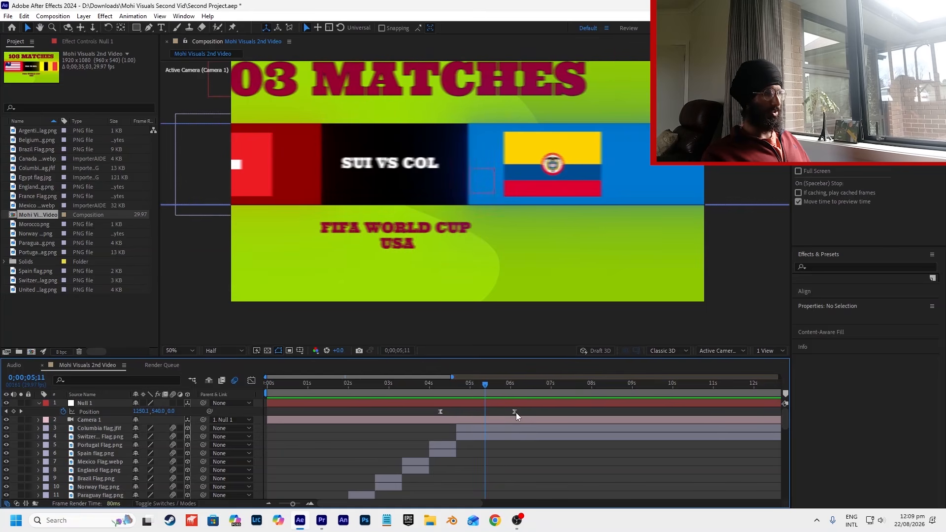
# Step: Check the null's position speed graph and go to its peak at 0;00;05;17
pyautogui.click(514, 412)
pyautogui.click(252, 380)
pyautogui.scroll(1, 470, 416)
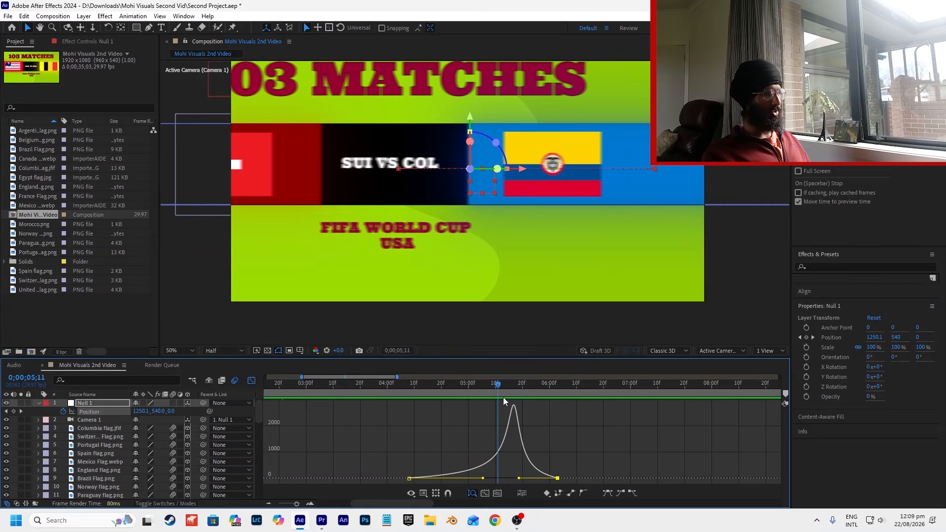
pyautogui.click(513, 391)
pyautogui.click(251, 380)
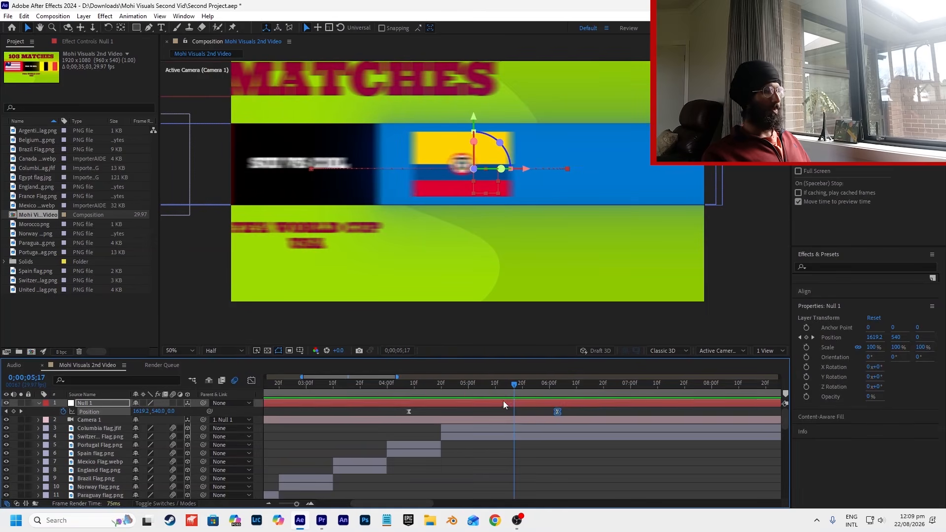
pyautogui.click(525, 428)
pyautogui.click(535, 448)
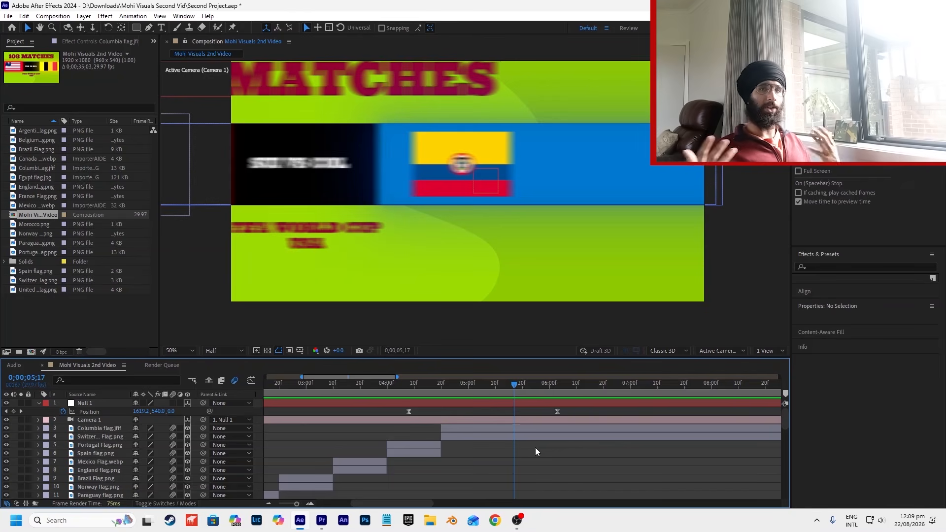
# Step: Rename the composition to "Flags Scene" and save the project
pyautogui.click(48, 209)
pyautogui.press('Return')
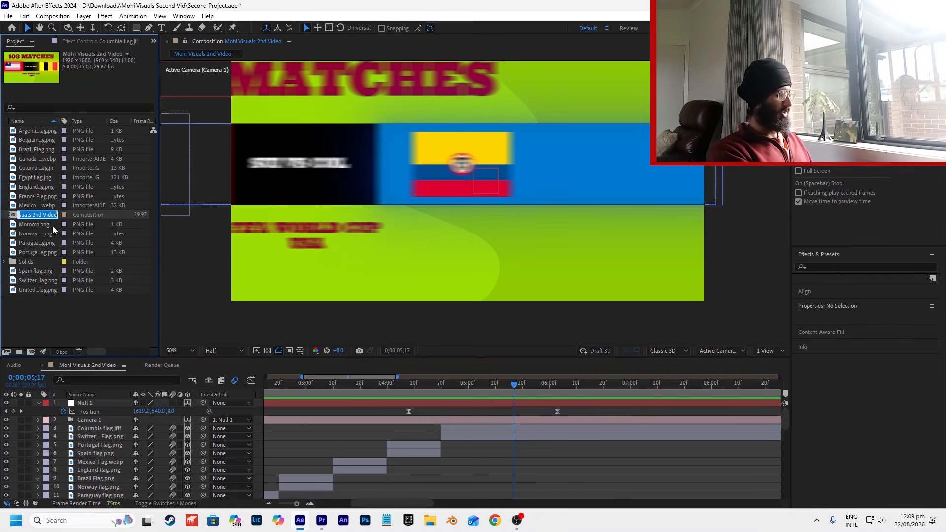
pyautogui.write('Flags ')
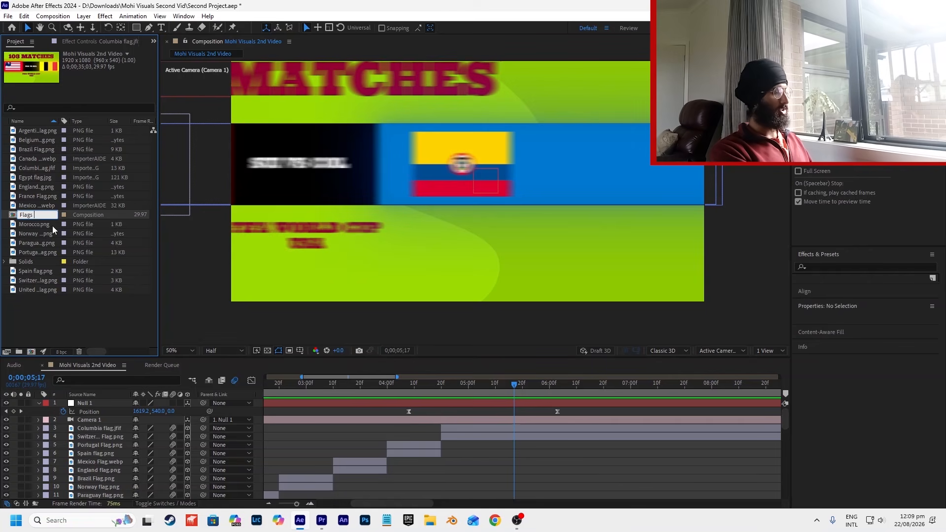
pyautogui.write('Scene')
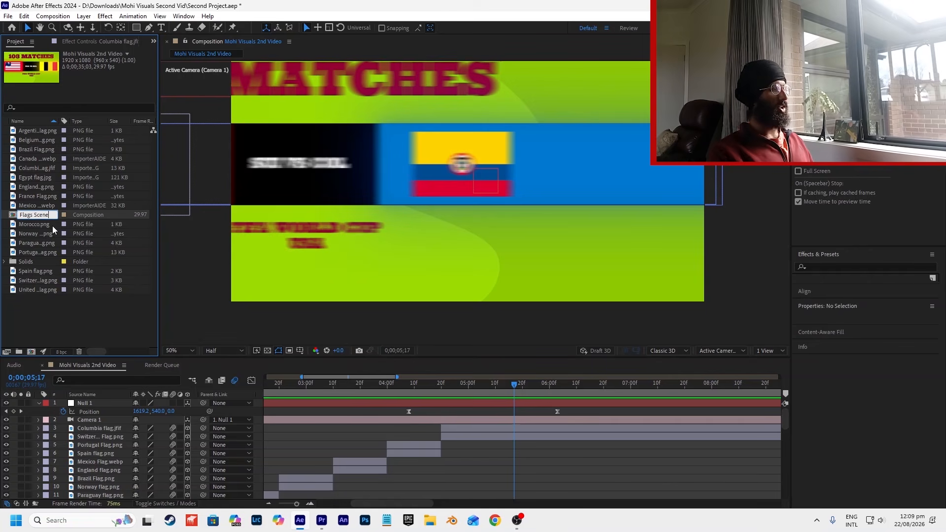
pyautogui.press('Return')
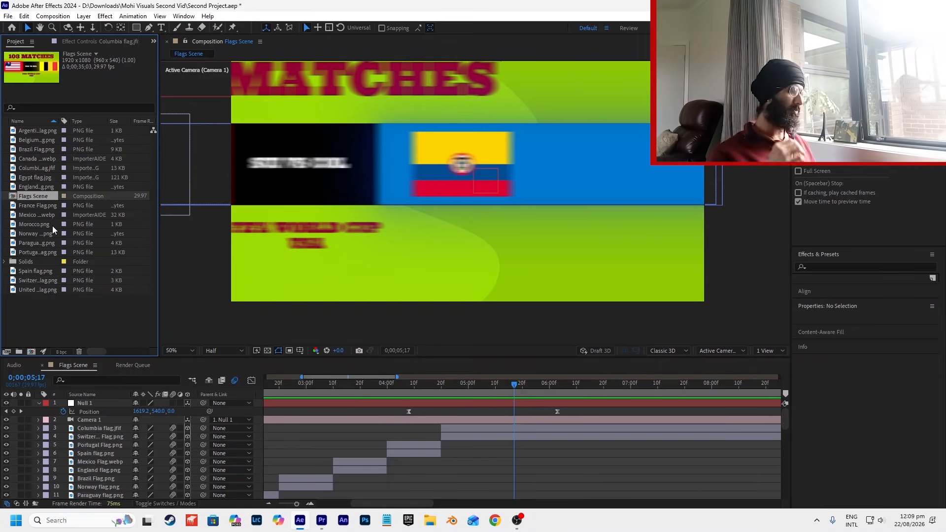
pyautogui.hotkey('ctrl', 's')
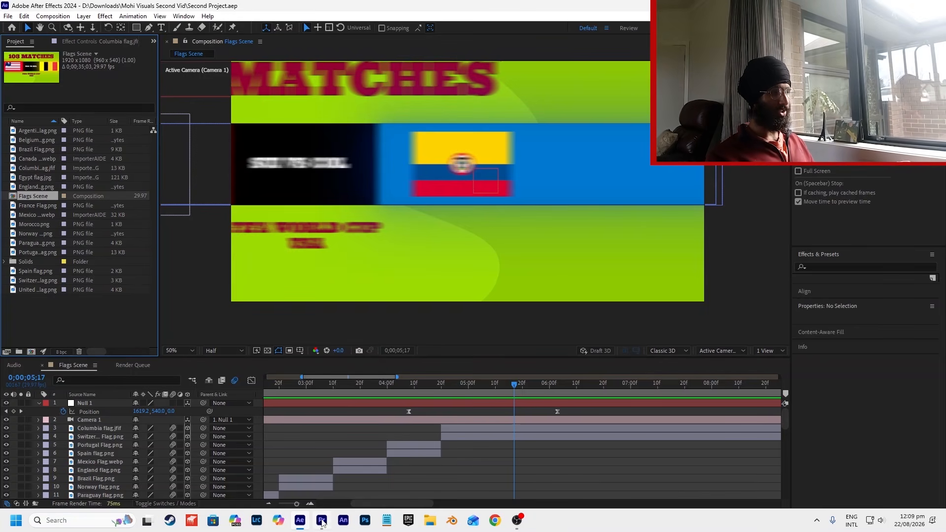
# Step: Switch to Premiere Pro, examine the ESPANA Finalist #2 scene in the reference reel, and return to After Effects
pyautogui.click(321, 520)
pyautogui.moveTo(459, 341); pyautogui.dragTo(476, 343)
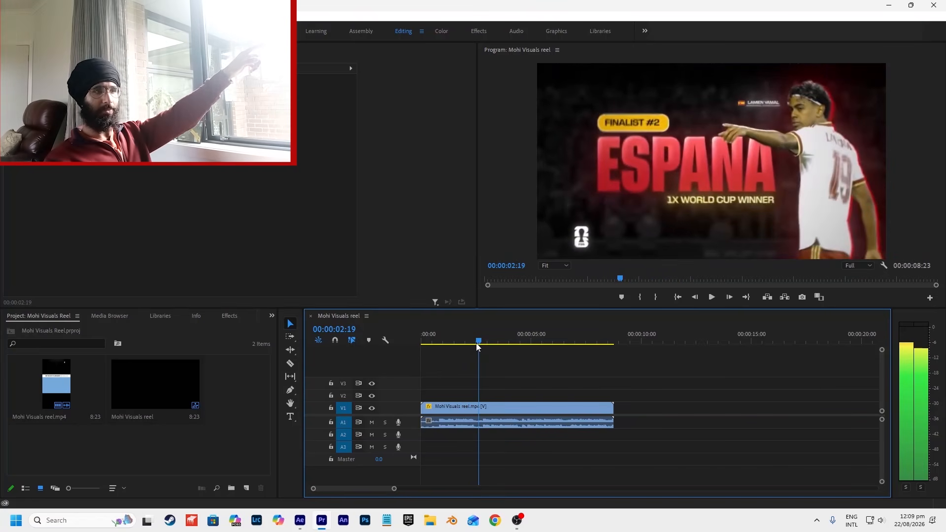
pyautogui.moveTo(476, 343); pyautogui.dragTo(480, 382)
pyautogui.hotkey('ctrl', 's')
pyautogui.hotkey('alt', 'Tab')
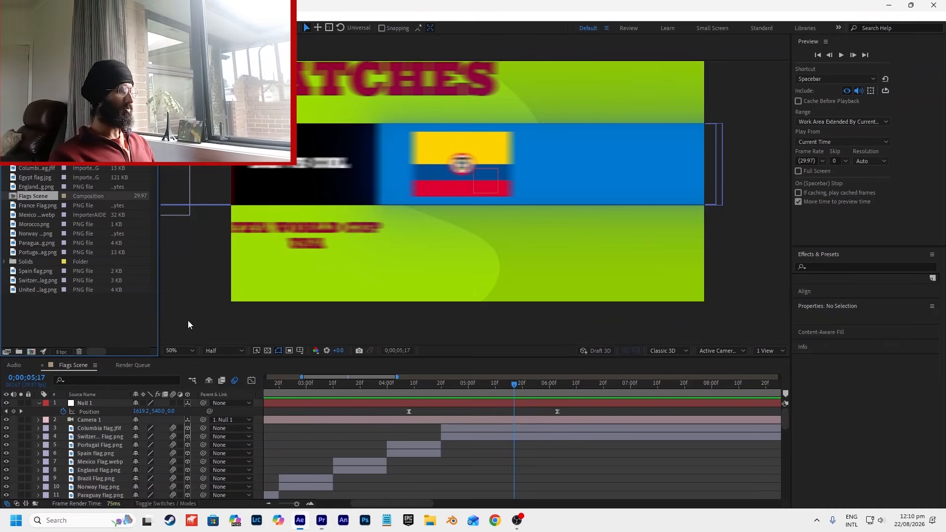
# Step: Create a new 1920x1080, 29.97 fps composition named "Lamine X Messi"
pyautogui.click(31, 351)
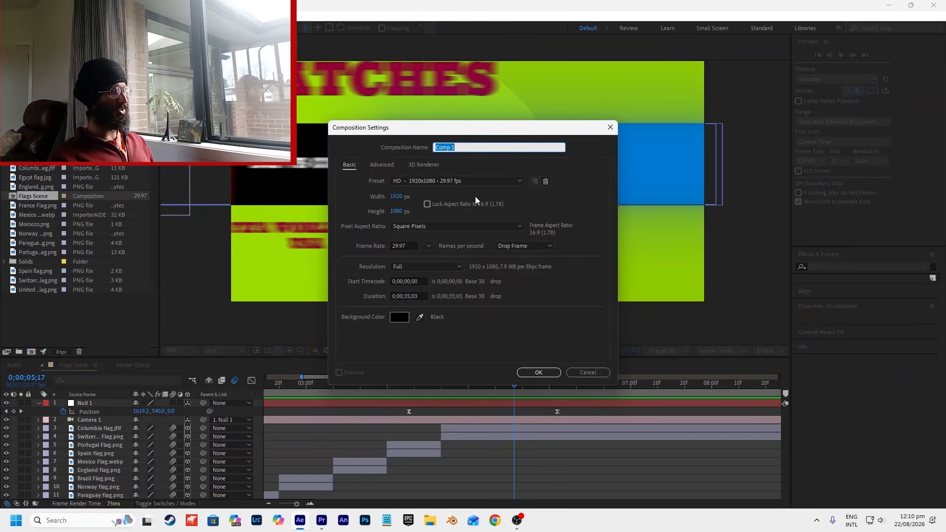
pyautogui.write('Lami')
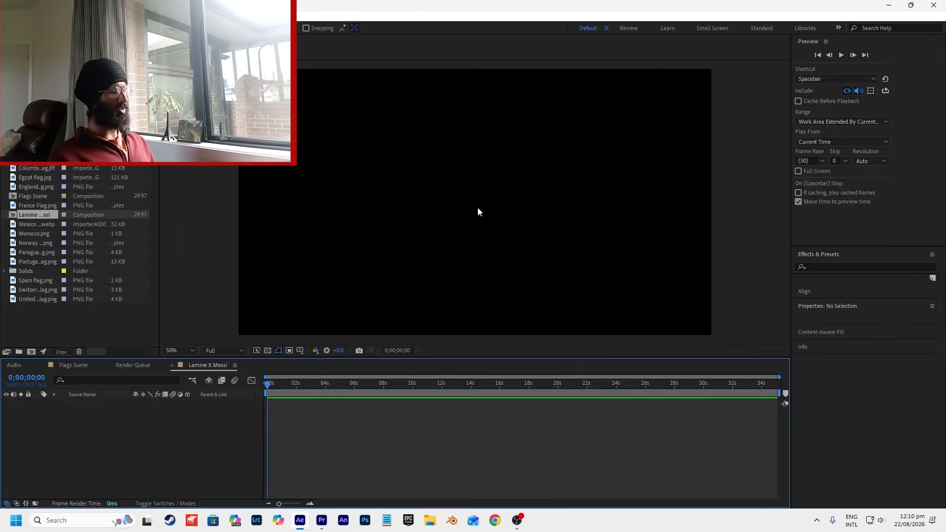
# Step: Look back at the Flags Scene composition, and switch to Premiere Pro to examine the finalist scene in the reference reel
pyautogui.click(82, 368)
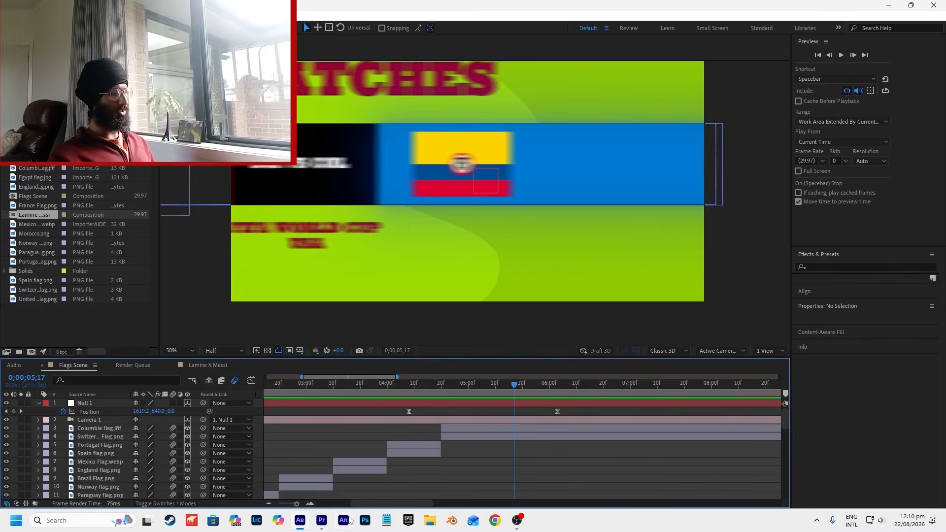
pyautogui.click(322, 520)
pyautogui.moveTo(481, 342)
pyautogui.mouseDown()
pyautogui.moveTo(446, 349)
pyautogui.moveTo(468, 349)
pyautogui.mouseUp()
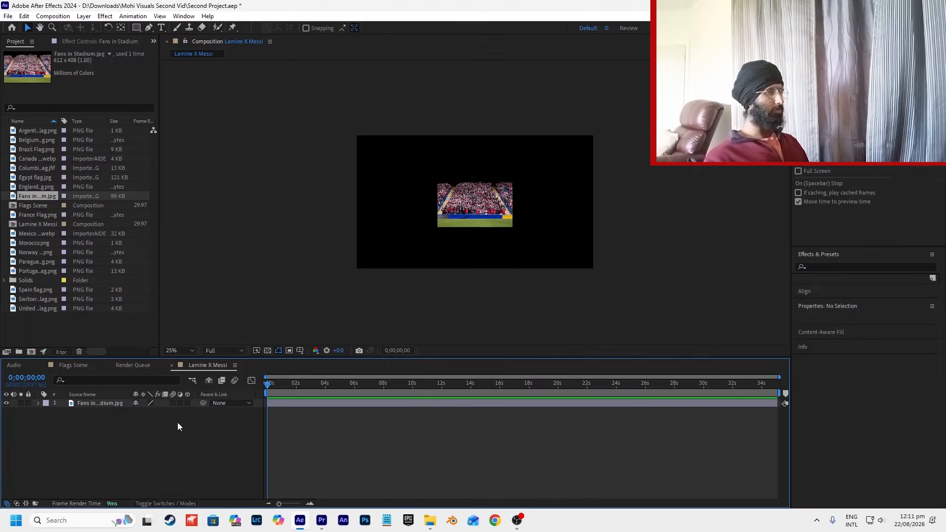
# Step: Scale the Fans in Stadium.jpg layer to 331% so it fills the frame, and make it a 3D layer
pyautogui.click(462, 210)
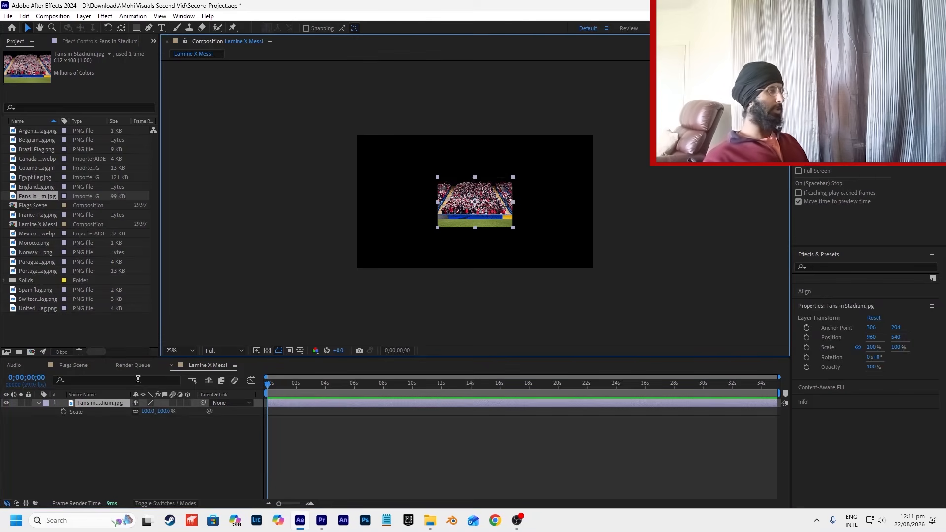
pyautogui.press('s')
pyautogui.moveTo(148, 411); pyautogui.dragTo(260, 411)
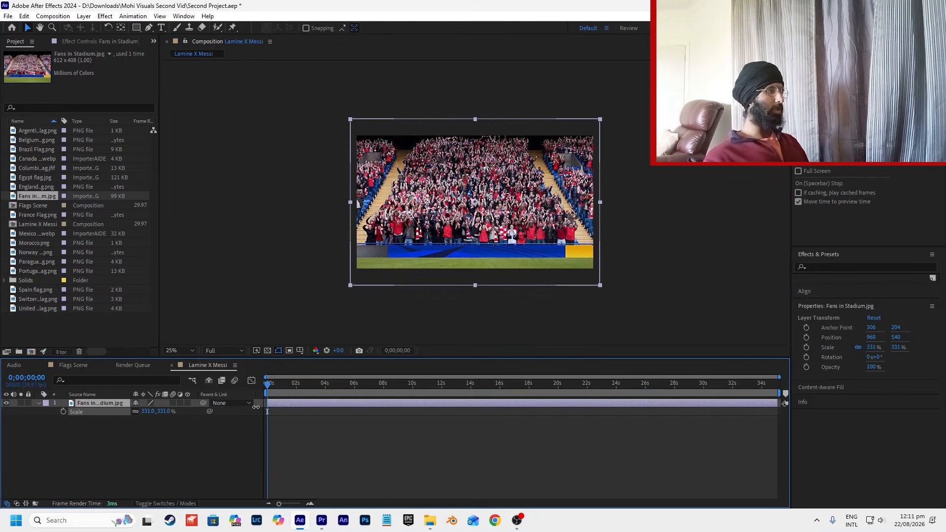
pyautogui.click(194, 400)
pyautogui.click(189, 403)
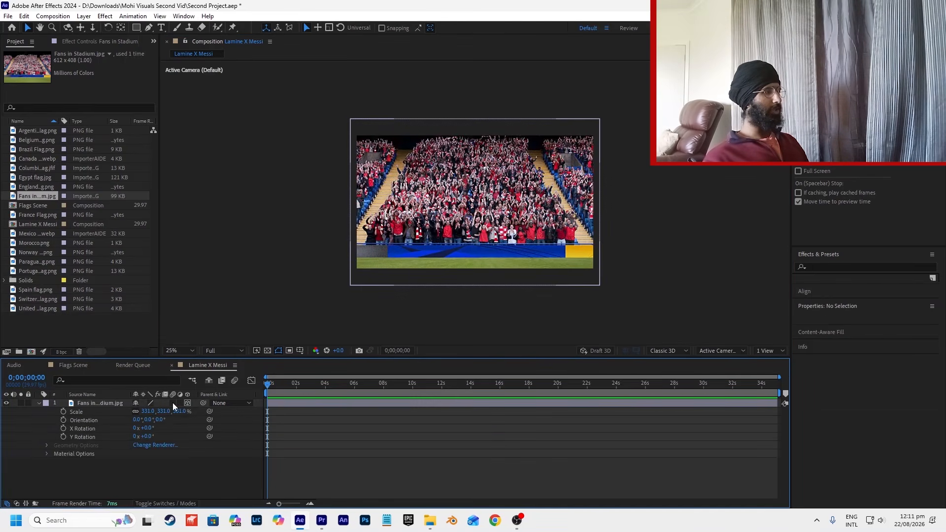
# Step: Push the Fans in Stadium layer back to a Z position of 1689 and set its scale to 539%
pyautogui.click(121, 404)
pyautogui.press('p')
pyautogui.moveTo(168, 412); pyautogui.dragTo(256, 411)
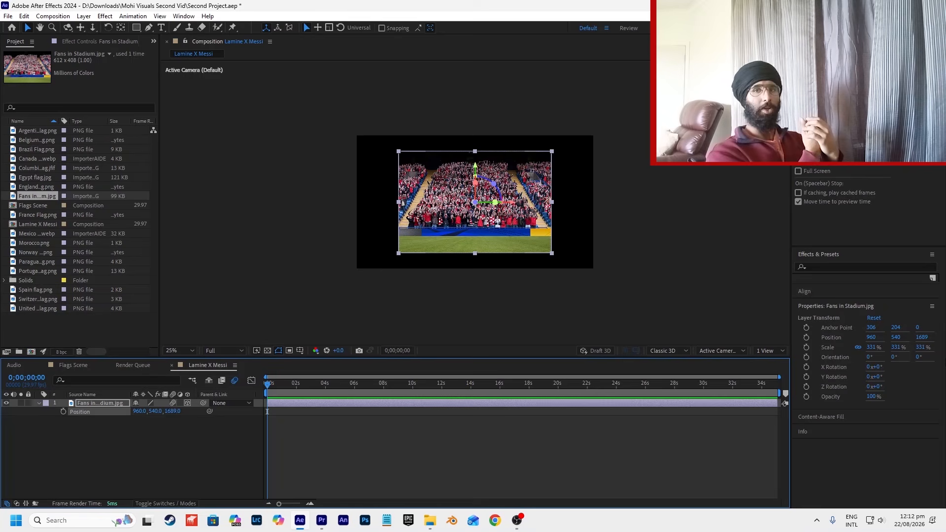
pyautogui.press('s')
pyautogui.moveTo(148, 411); pyautogui.dragTo(262, 416)
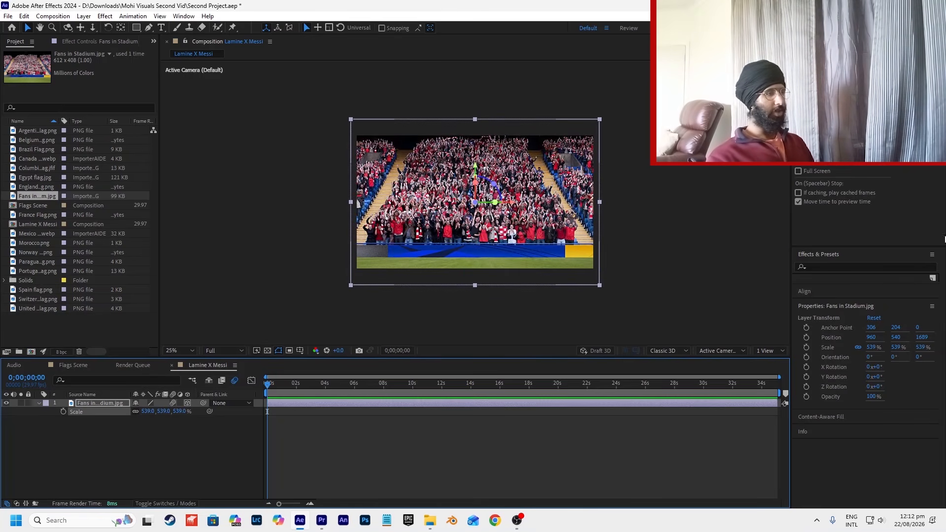
# Step: Apply the Levels effect to the stadium layer with Input Black at 155.6 and Input White at 334
pyautogui.click(831, 267)
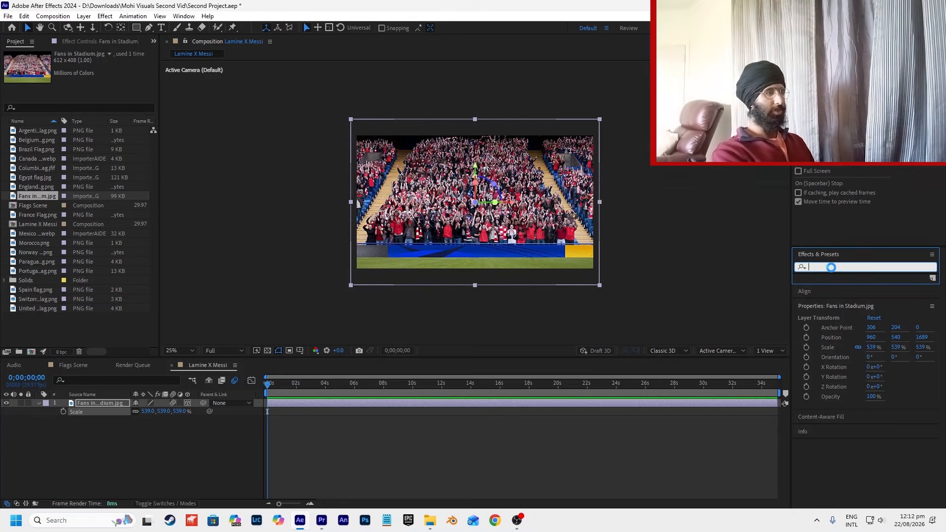
pyautogui.write('levels')
pyautogui.moveTo(839, 348); pyautogui.dragTo(497, 406)
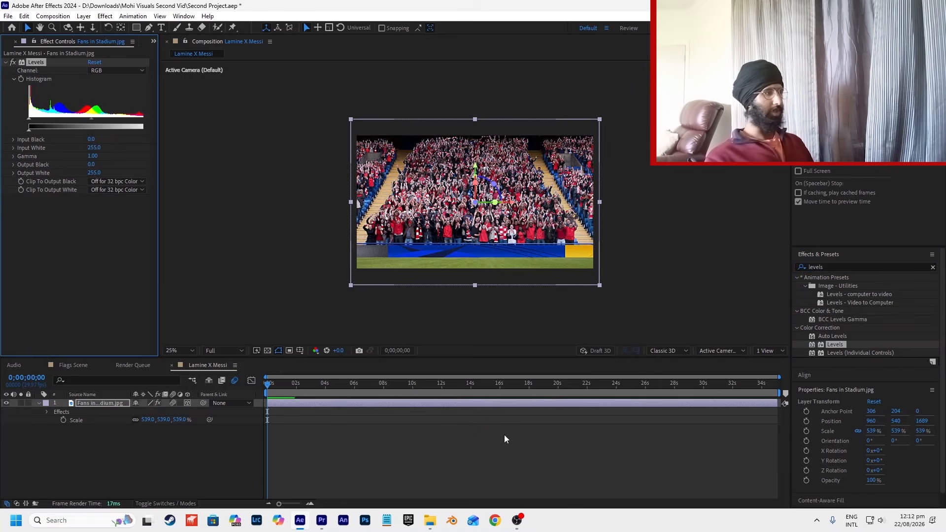
pyautogui.moveTo(93, 148); pyautogui.dragTo(121, 142)
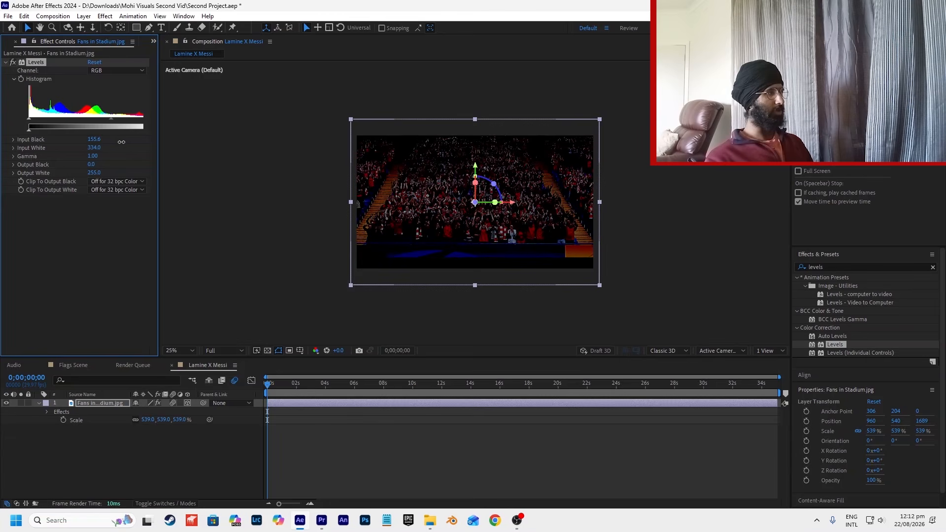
# Step: Set the stadium layer's opacity to 52%
pyautogui.click(342, 404)
pyautogui.press('t')
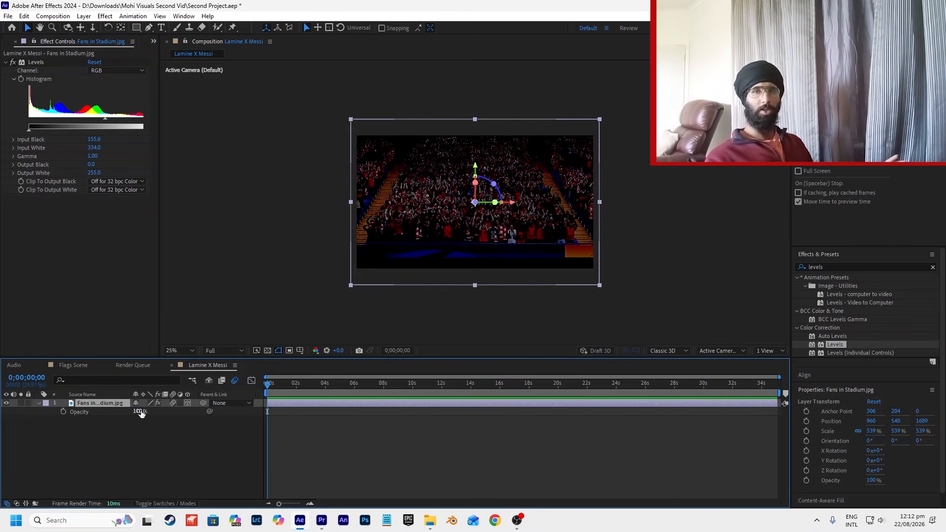
pyautogui.moveTo(141, 412); pyautogui.dragTo(125, 413)
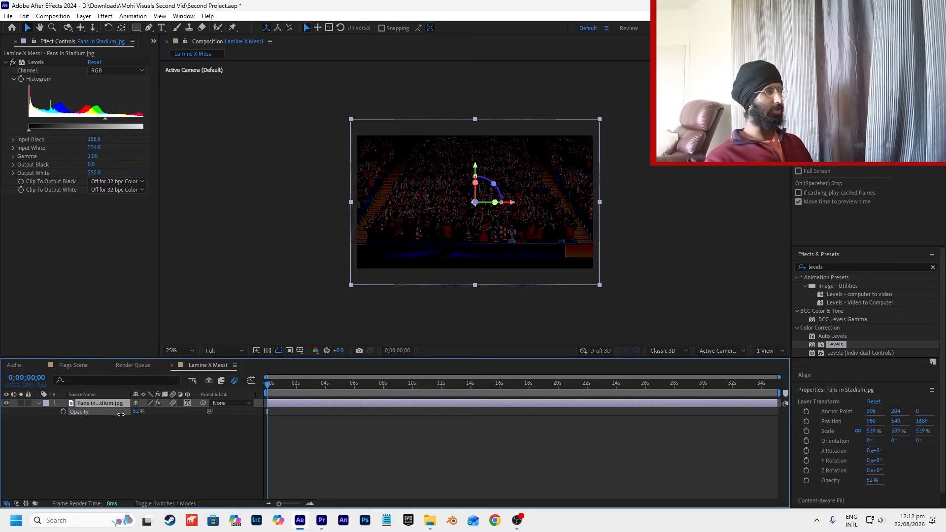
pyautogui.click(355, 420)
# Step: Check the reference reel in Premiere Pro, return to After Effects and apply the Tint effect to the stadium layer
pyautogui.click(321, 521)
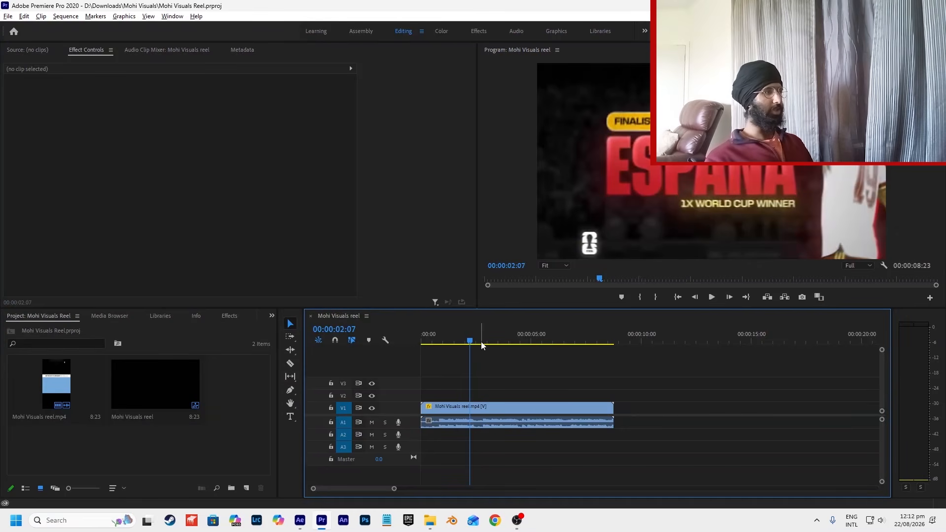
pyautogui.hotkey('alt', 'Tab')
pyautogui.click(854, 267)
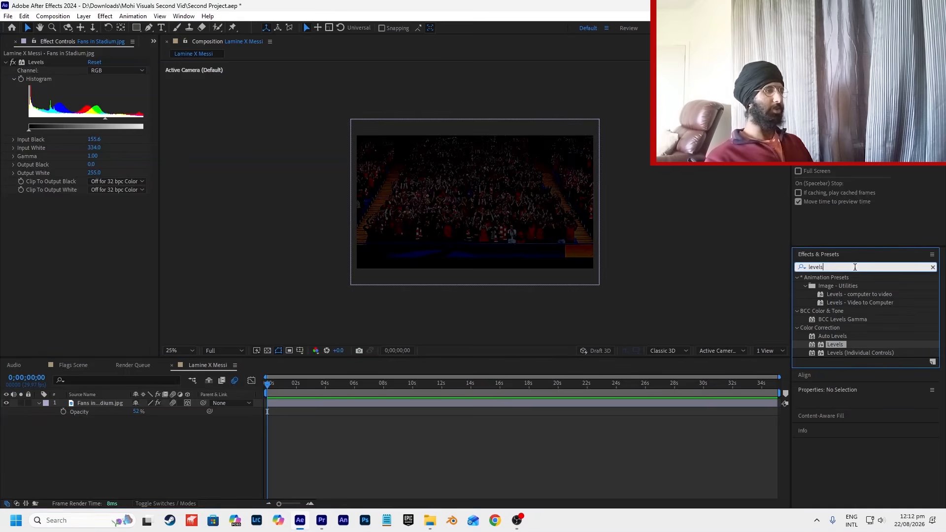
pyautogui.write('ti')
pyautogui.press('BackSpace')
pyautogui.write('t')
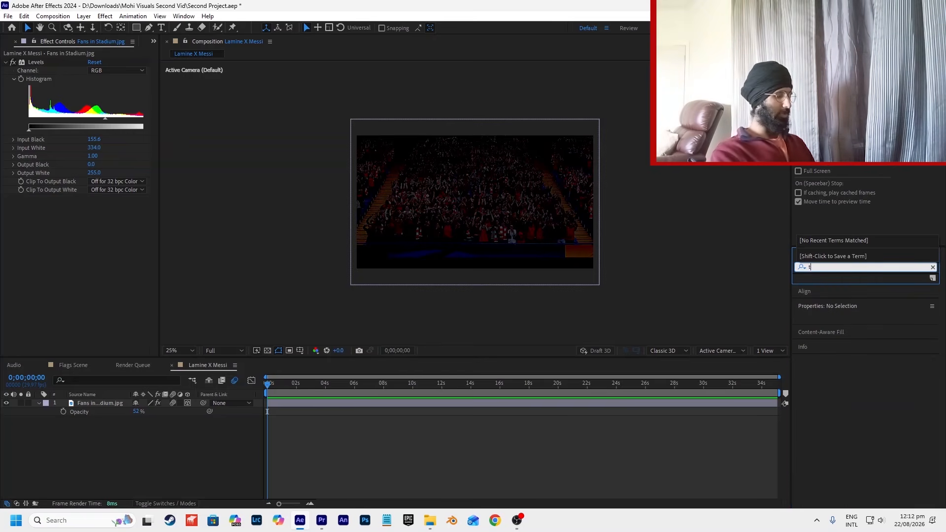
pyautogui.write('inttint')
pyautogui.moveTo(825, 310); pyautogui.dragTo(319, 241)
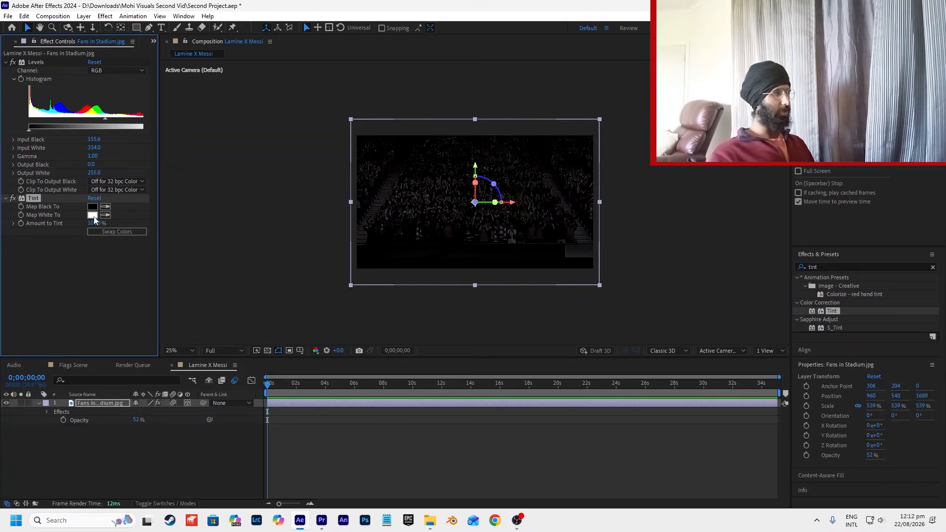
# Step: Set the stadium layer's Amount to Tint to 70% and move the playhead to 0;00;06;22
pyautogui.hotkey('alt', 'Tab')
pyautogui.hotkey('alt', 'Tab')
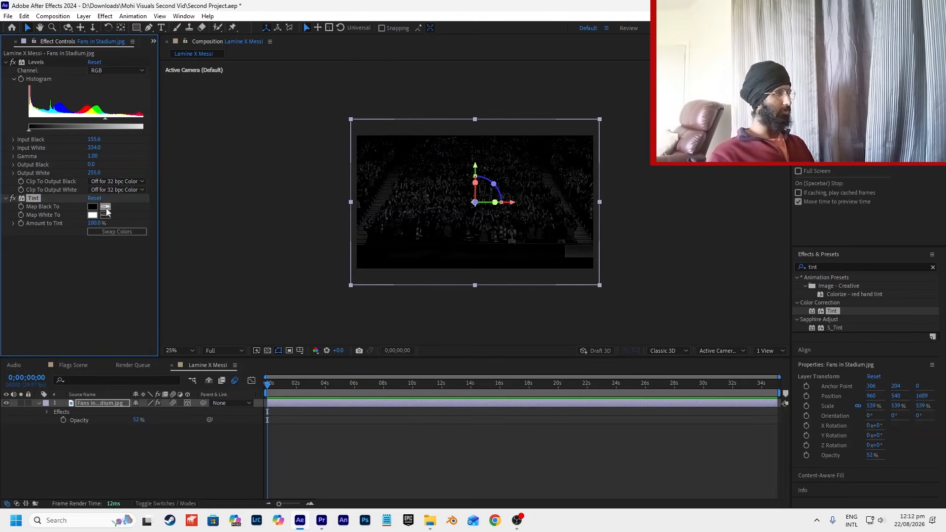
pyautogui.moveTo(94, 223); pyautogui.dragTo(75, 227)
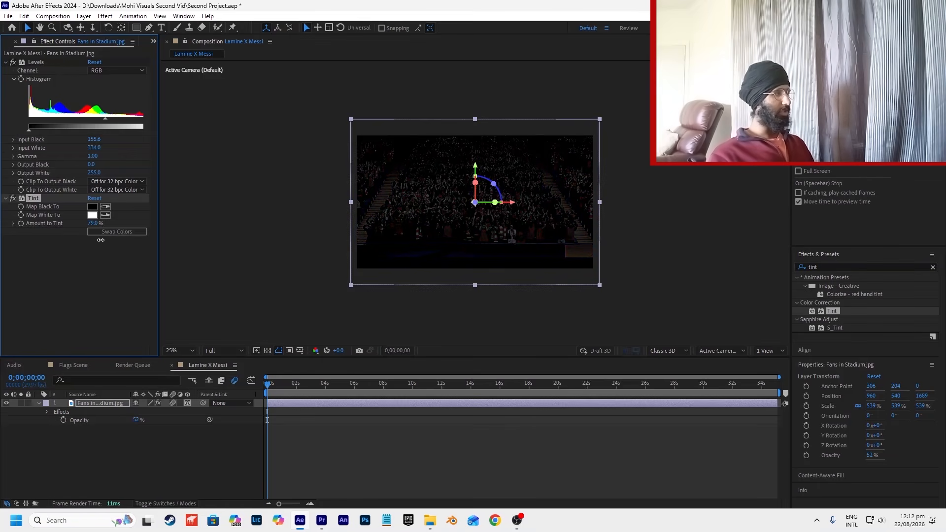
pyautogui.moveTo(101, 240); pyautogui.dragTo(102, 240)
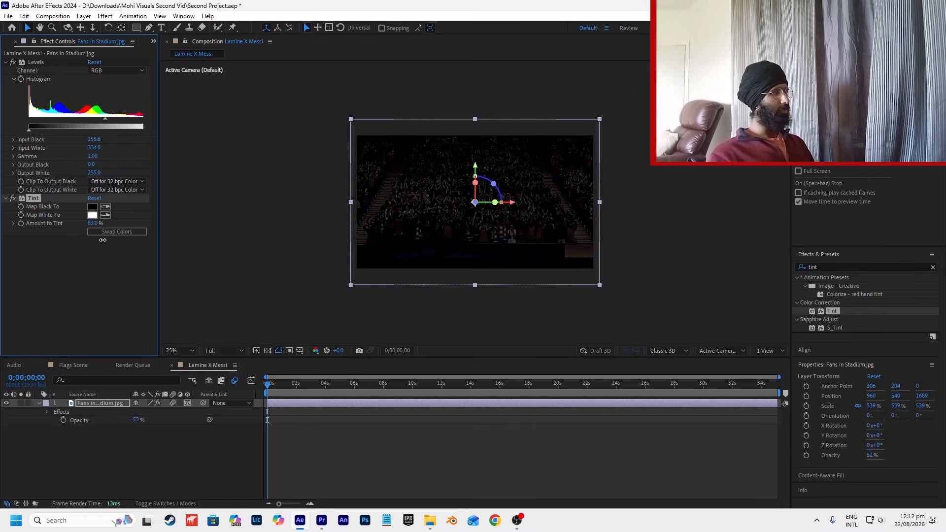
pyautogui.click(365, 389)
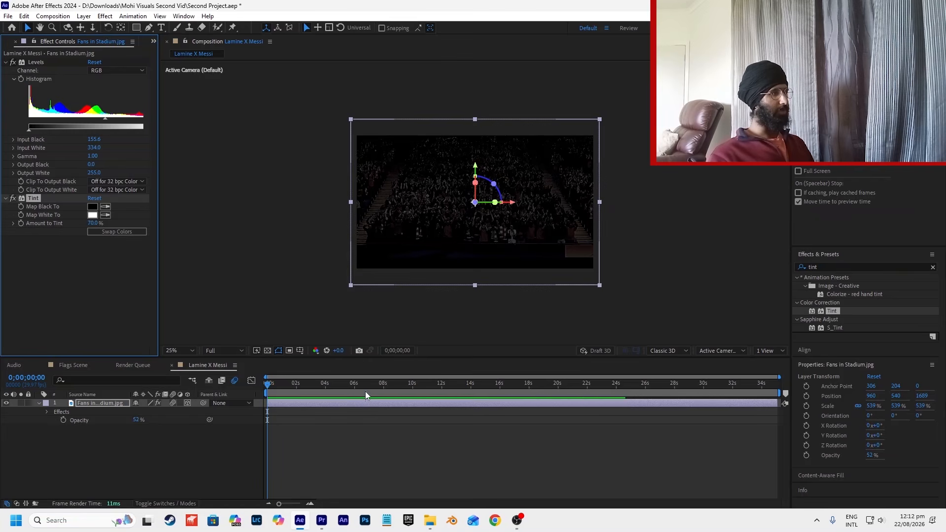
pyautogui.click(406, 417)
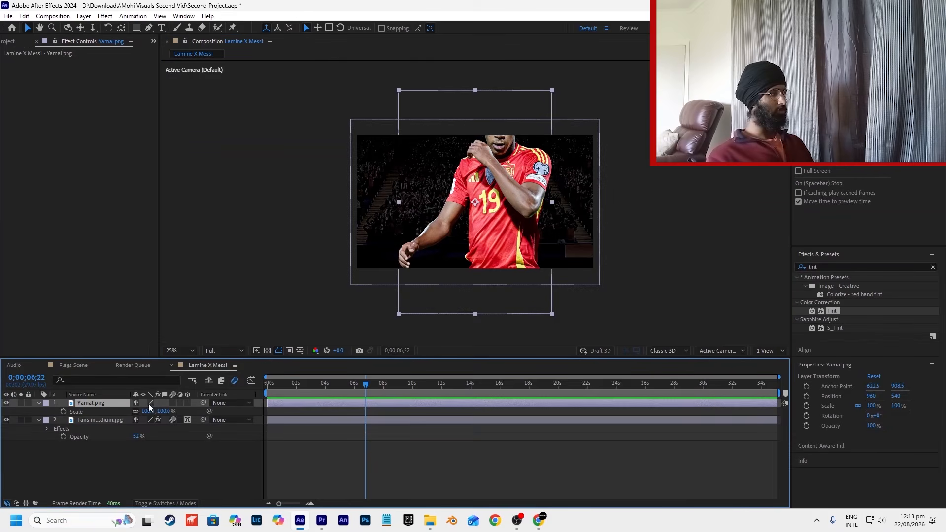
# Step: Scale the Yamal.png layer to 58%, make it a 3D layer and collapse its properties
pyautogui.moveTo(148, 411); pyautogui.dragTo(127, 408)
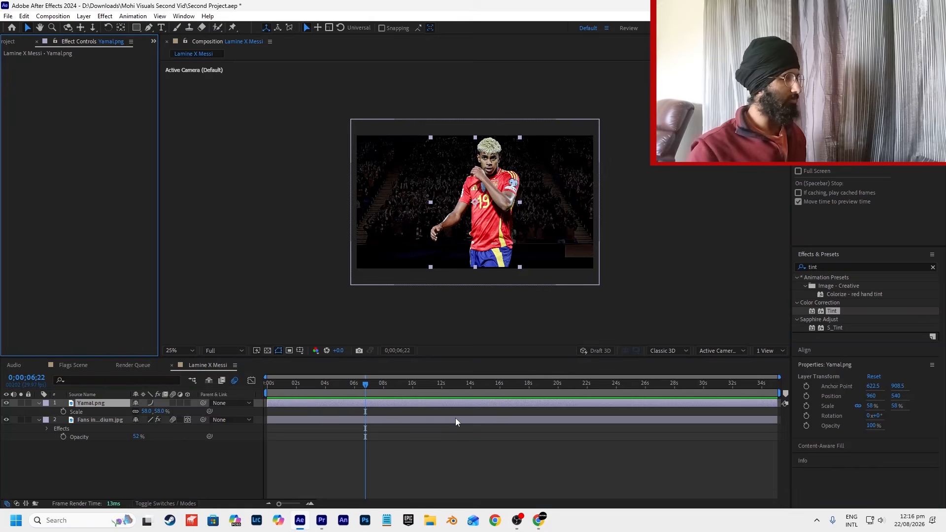
pyautogui.click(322, 520)
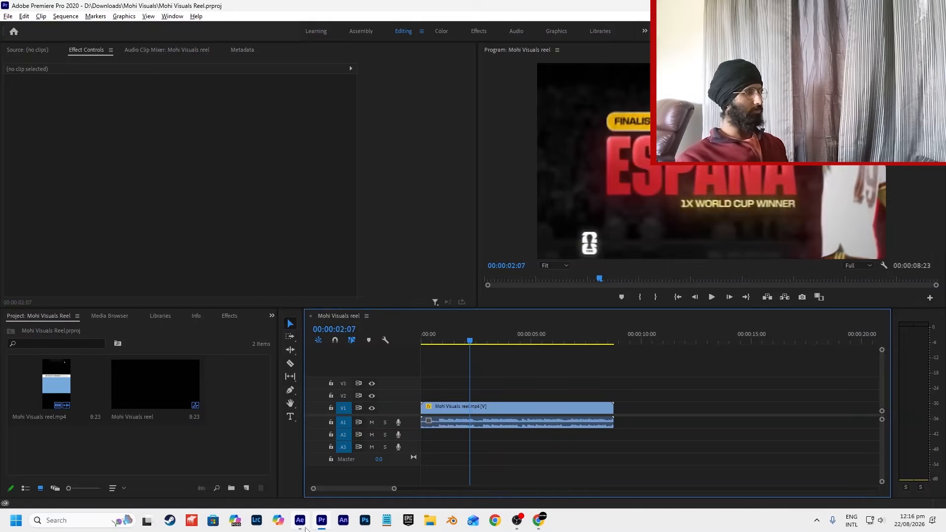
pyautogui.click(306, 525)
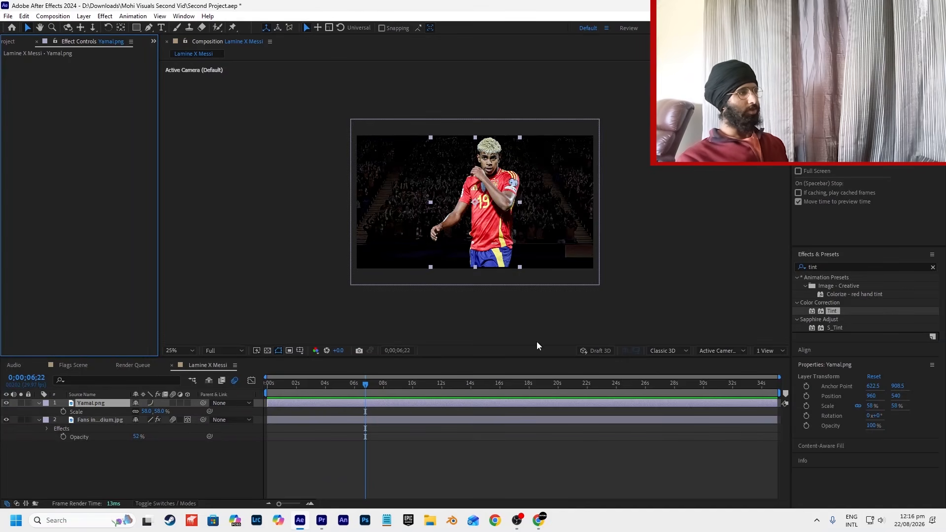
pyautogui.click(185, 403)
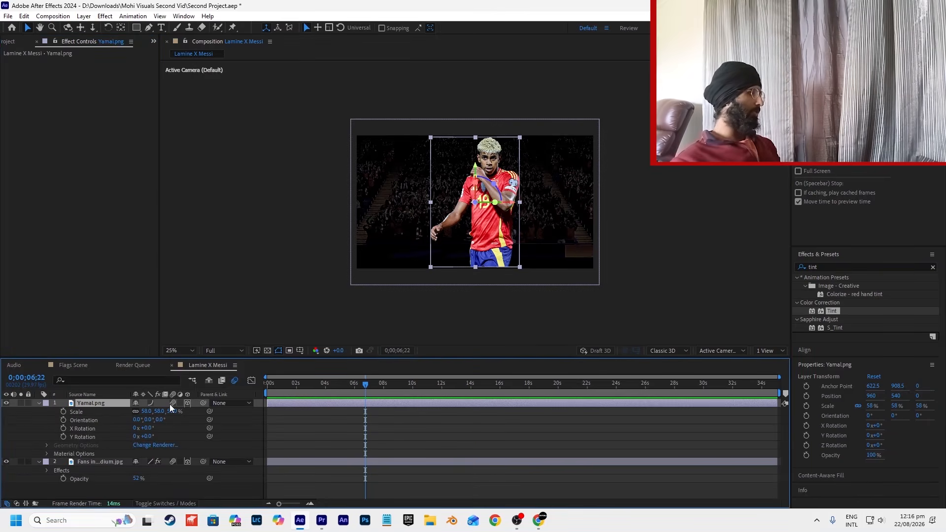
pyautogui.click(39, 403)
# Step: Duplicate the Yamal.png layer and apply the Fill effect in red to the lower copy
pyautogui.hotkey('alt', 'Tab')
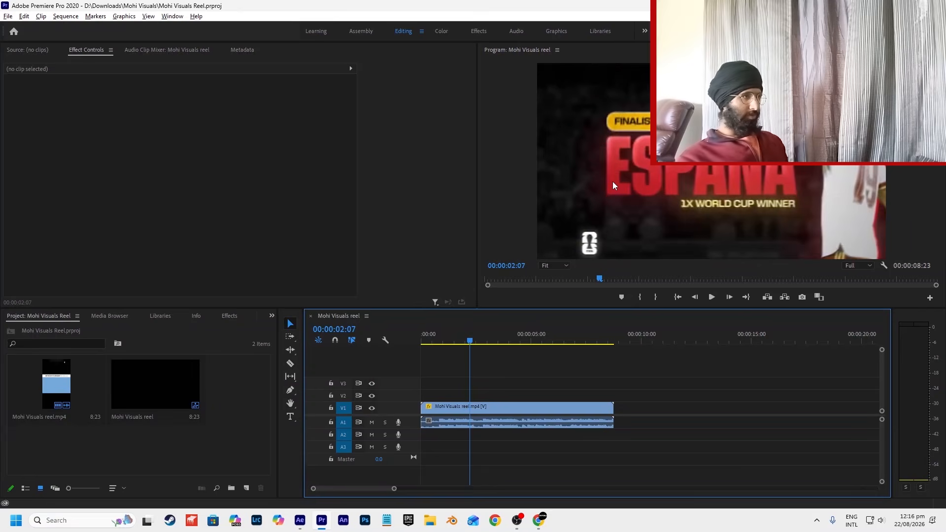
pyautogui.hotkey('alt', 'Tab')
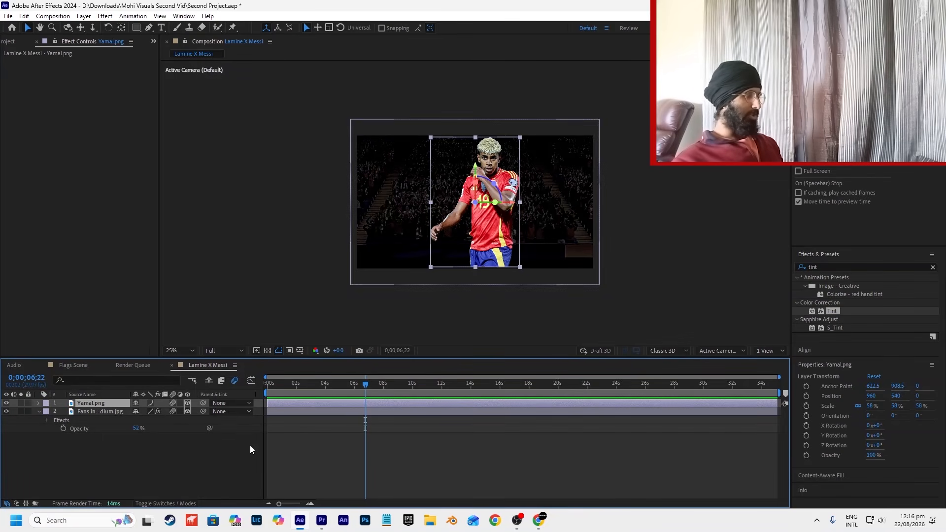
pyautogui.hotkey('ctrl', 'd')
pyautogui.click(112, 411)
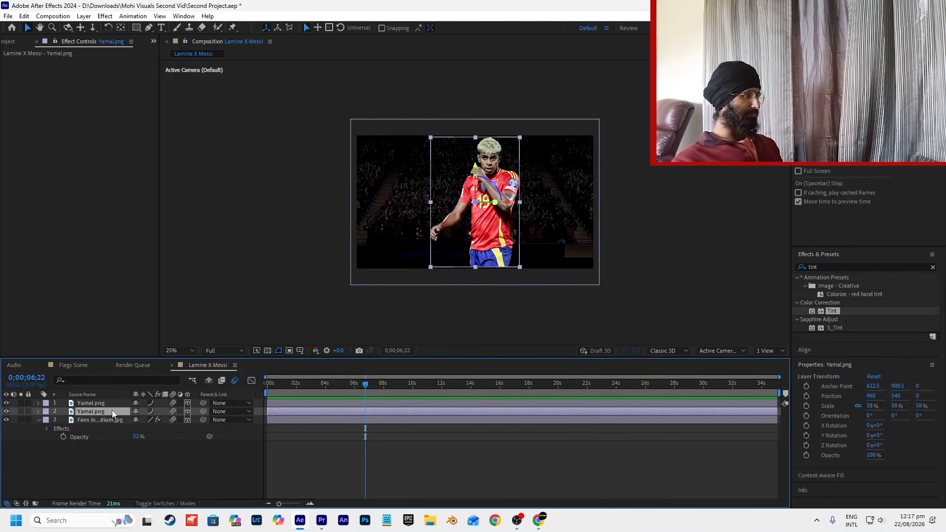
pyautogui.click(828, 267)
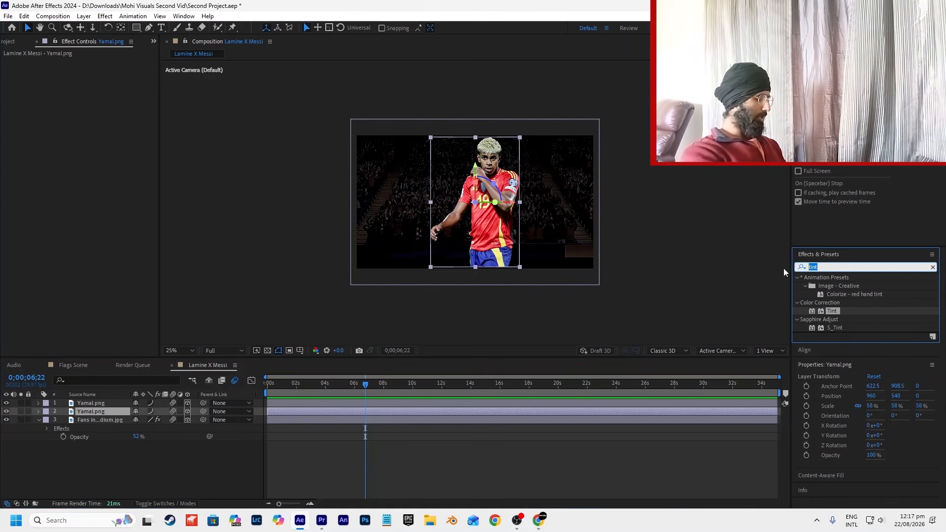
pyautogui.write('fill')
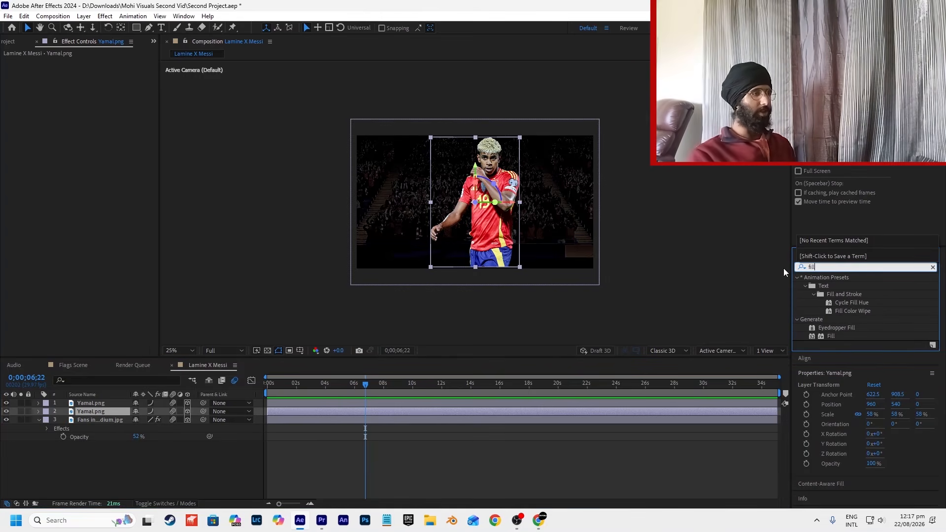
pyautogui.moveTo(846, 335); pyautogui.dragTo(581, 410)
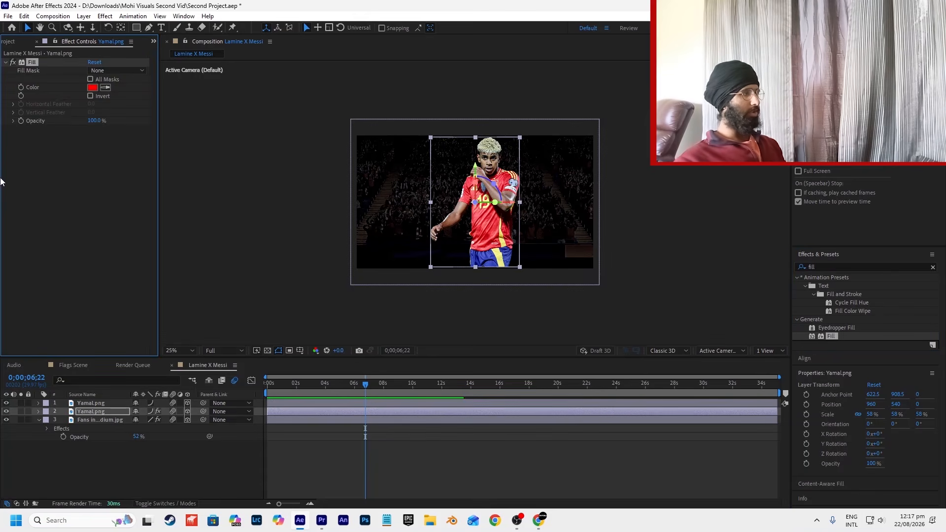
# Step: Apply the Deep Glow effect to the lower Yamal.png copy and enable its Unmult option
pyautogui.click(823, 267)
pyautogui.write('dee')
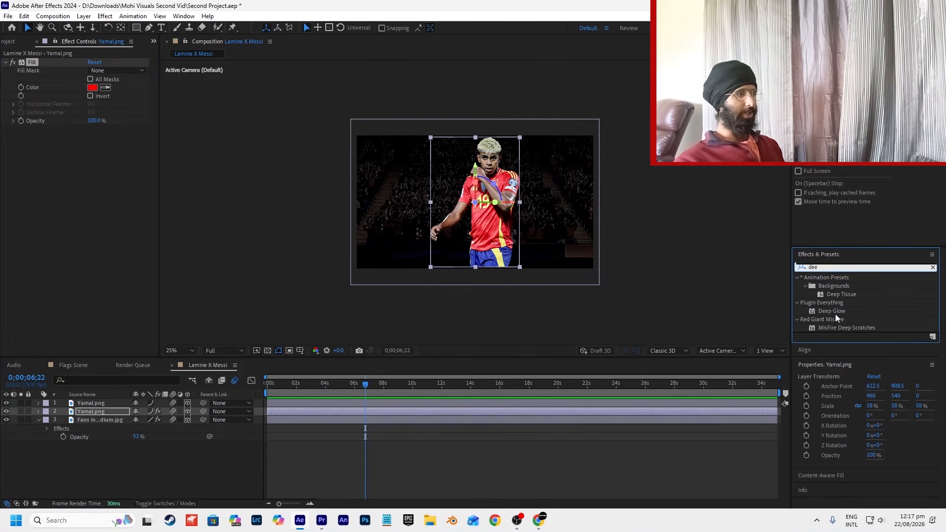
pyautogui.moveTo(832, 311); pyautogui.dragTo(549, 411)
pyautogui.click(90, 272)
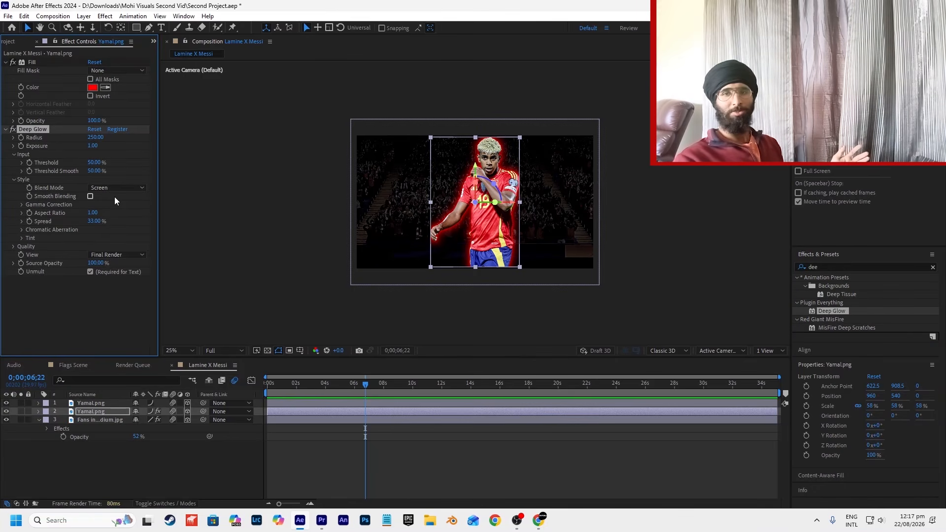
pyautogui.click(392, 469)
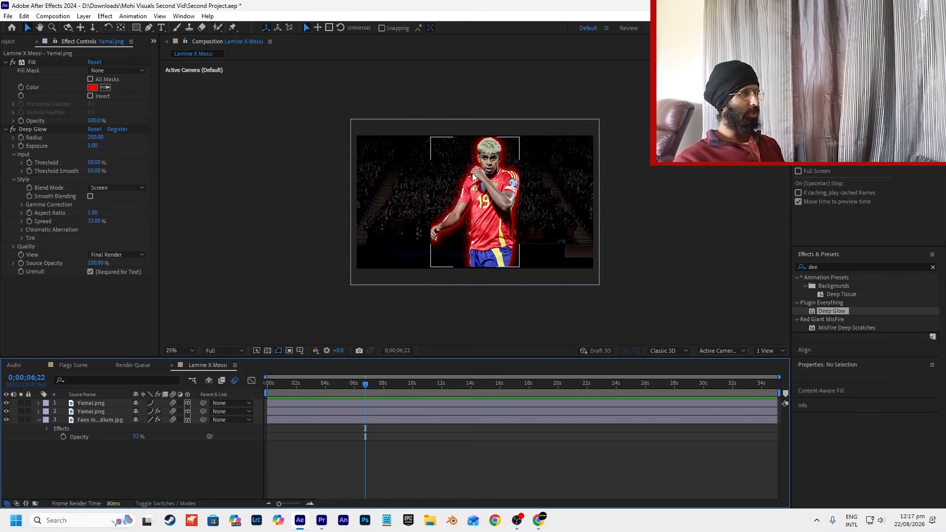
# Step: Set the Deep Glow radius on the lower Yamal.png copy to 73 and inspect the outline around the player
pyautogui.scroll(2, 472, 170)
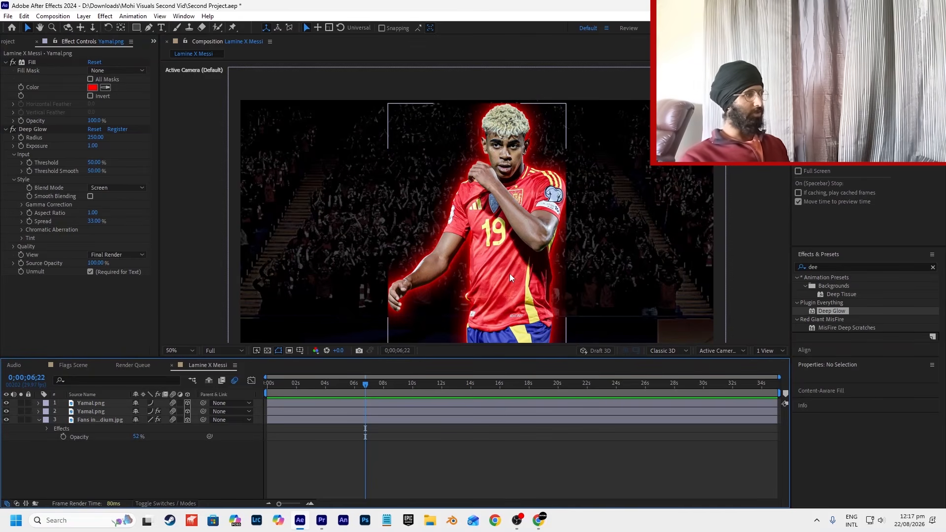
pyautogui.scroll(2, 523, 248)
pyautogui.scroll(-4, 545, 196)
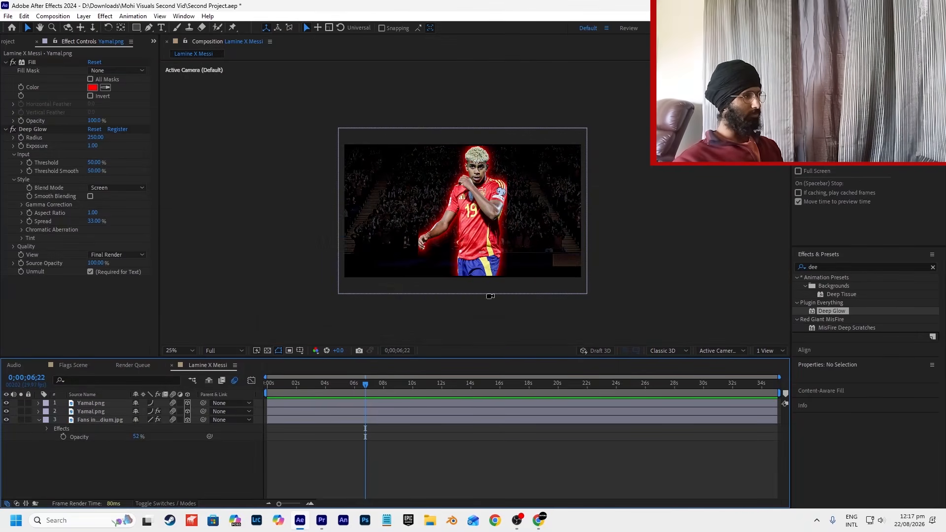
pyautogui.scroll(2, 465, 291)
pyautogui.click(368, 405)
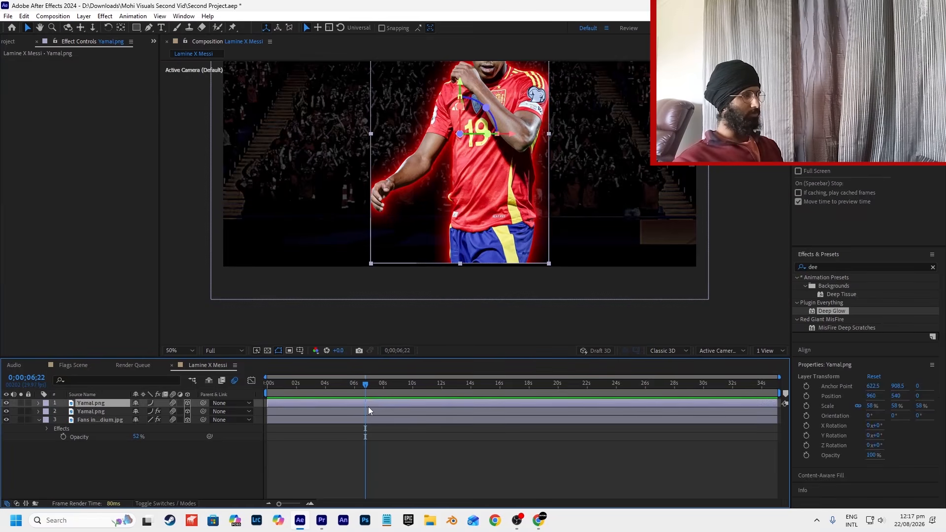
pyautogui.click(352, 412)
pyautogui.moveTo(99, 140); pyautogui.dragTo(17, 146)
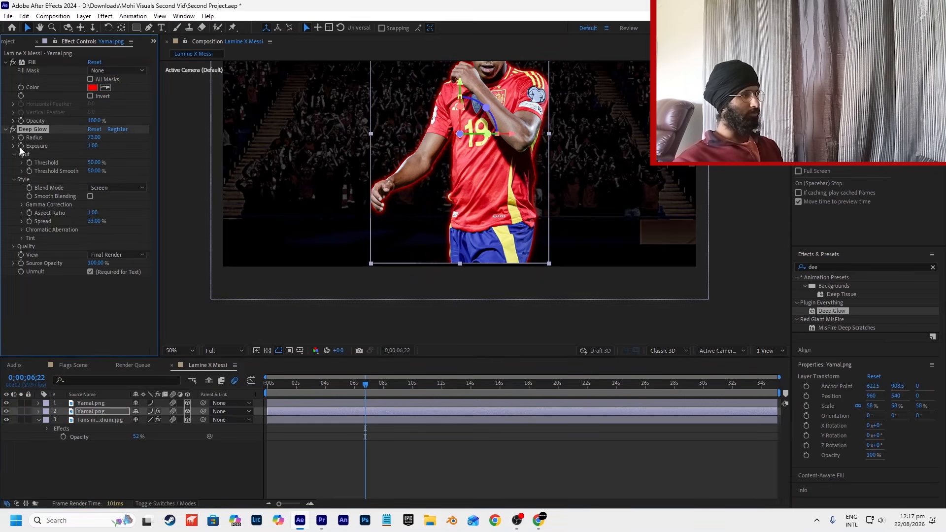
pyautogui.click(468, 424)
pyautogui.scroll(-1, 492, 123)
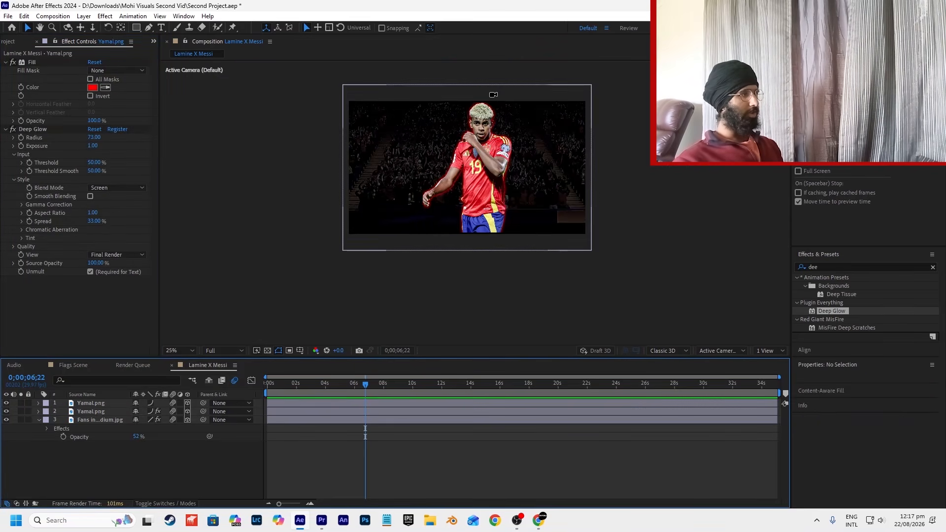
pyautogui.scroll(1, 502, 130)
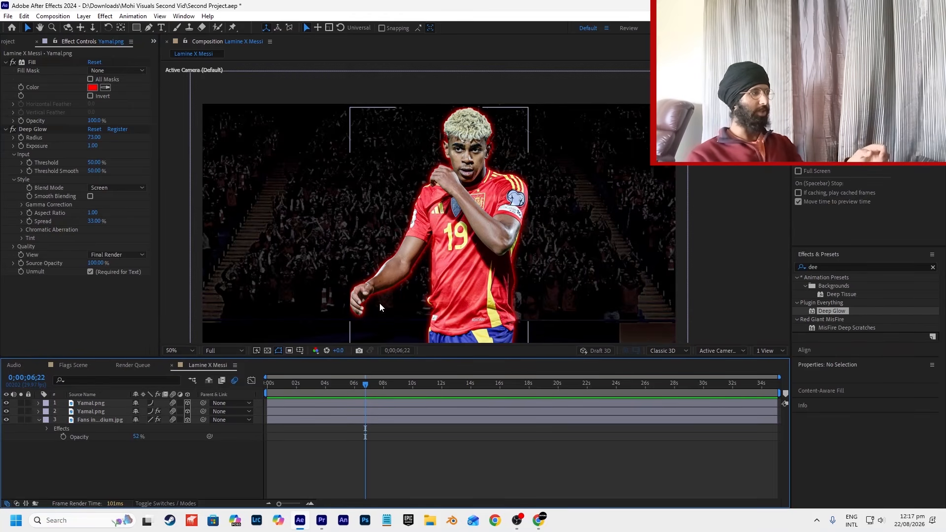
# Step: Check the glow outline around the player's hand and parent the lower Yamal.png copy to the upper Yamal.png layer
pyautogui.scroll(5, 347, 306)
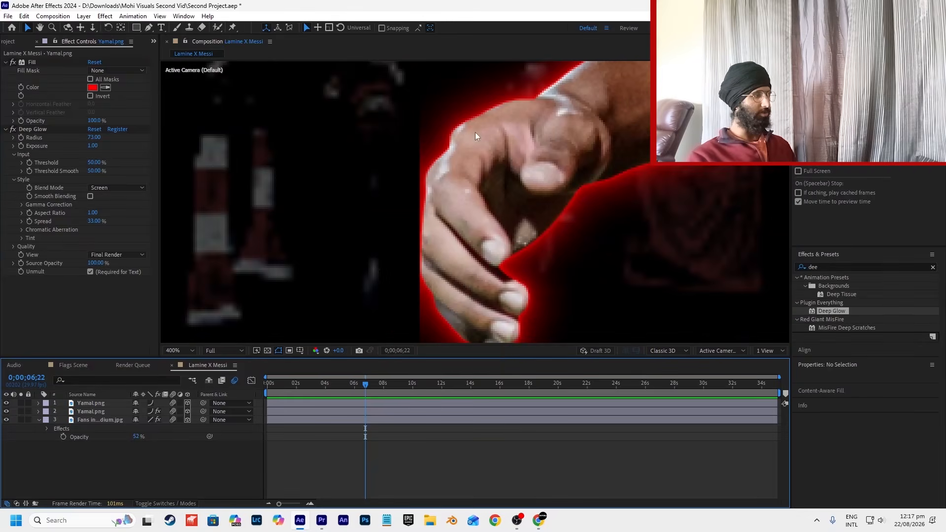
pyautogui.scroll(-4, 434, 199)
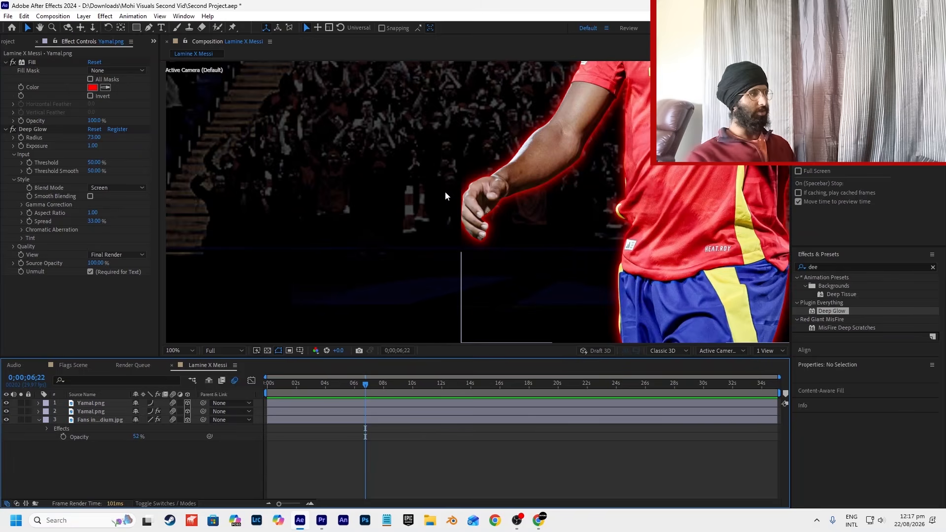
pyautogui.scroll(-3, 428, 143)
pyautogui.scroll(1, 635, 137)
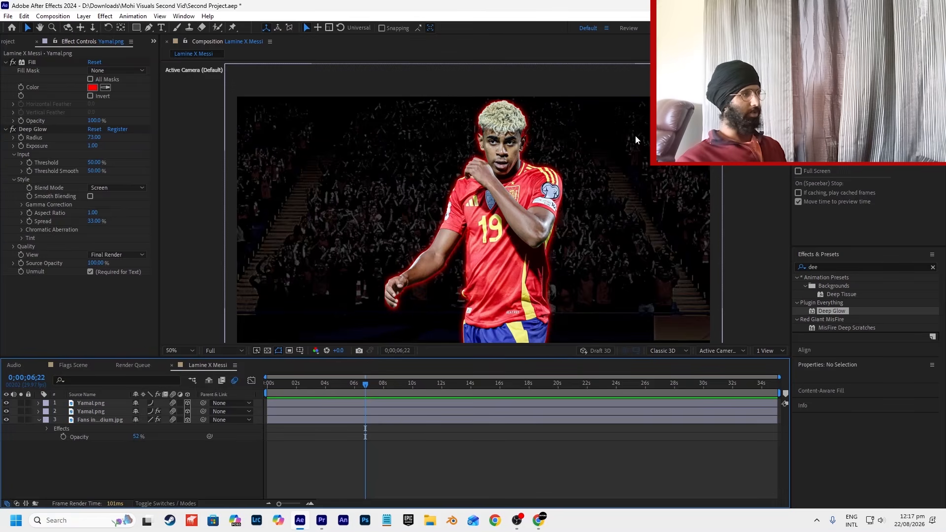
pyautogui.scroll(-1, 587, 184)
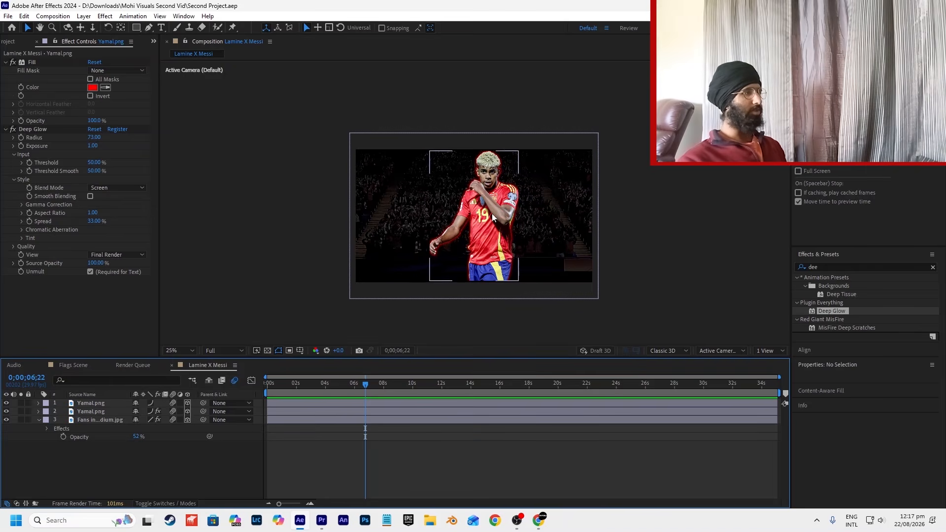
pyautogui.click(492, 214)
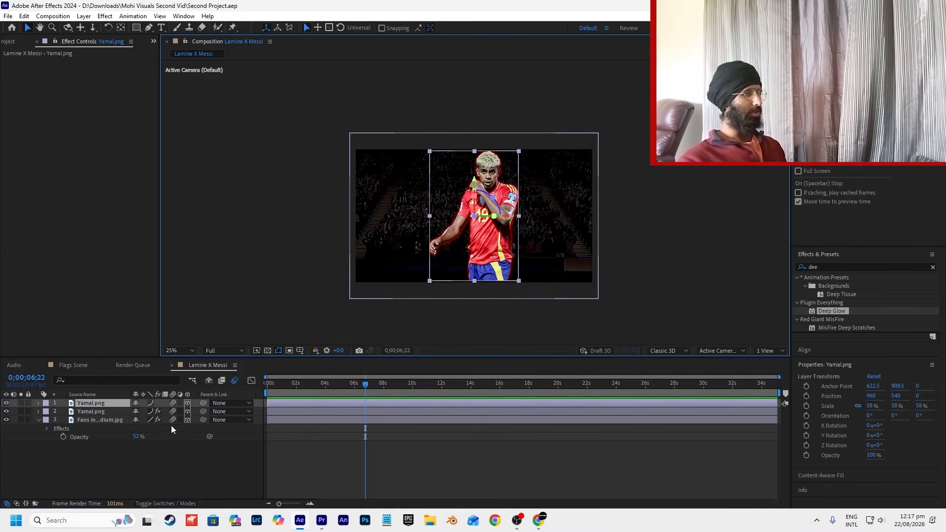
pyautogui.keyDown('ctrl'); pyautogui.click(105, 411); pyautogui.keyUp('ctrl')
pyautogui.click(167, 458)
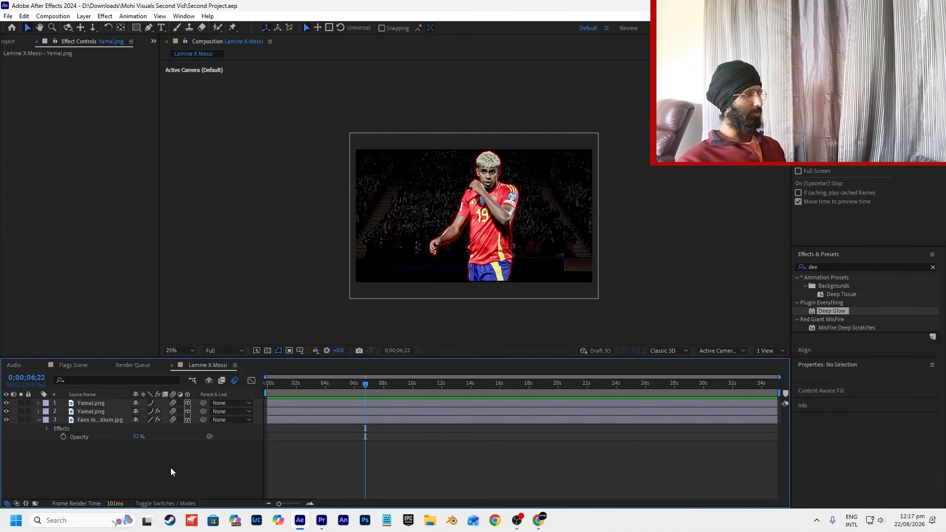
pyautogui.click(87, 403)
pyautogui.moveTo(202, 413); pyautogui.dragTo(99, 405)
pyautogui.click(128, 477)
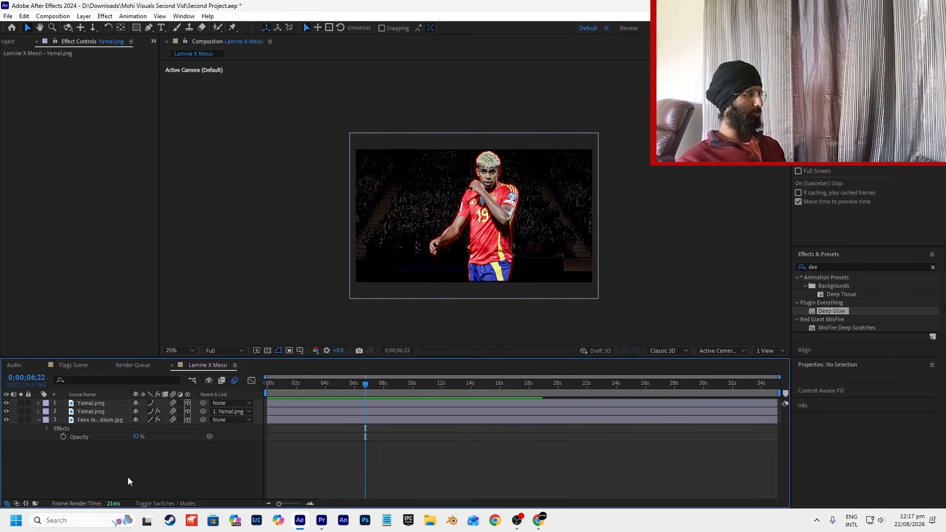
# Step: Scale the upper Yamal.png layer to 43% and shift the player to the right of the frame's centre
pyautogui.click(90, 403)
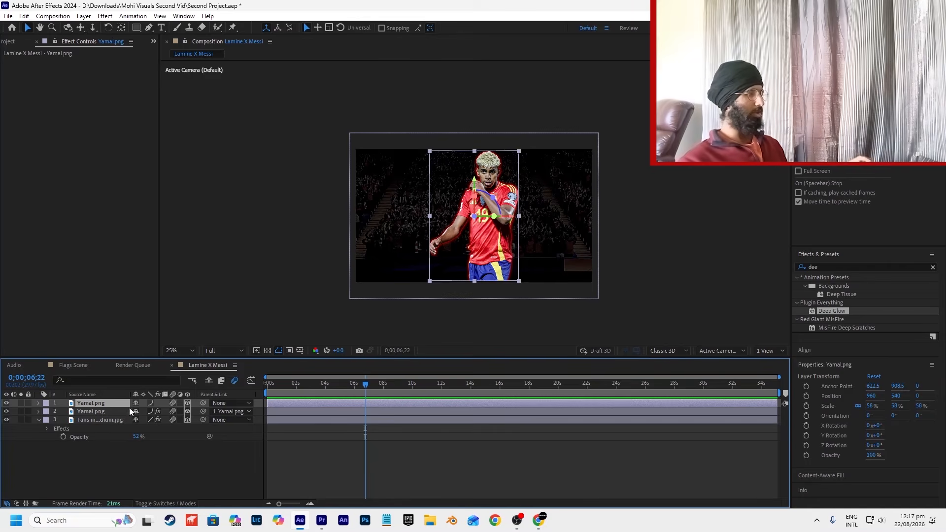
pyautogui.press('s')
pyautogui.moveTo(143, 412); pyautogui.dragTo(136, 413)
pyautogui.moveTo(452, 252); pyautogui.dragTo(476, 249)
# Step: Set the composition preview resolution to Half and clear the layer selection
pyautogui.click(225, 350)
pyautogui.click(228, 385)
pyautogui.click(383, 428)
pyautogui.click(385, 451)
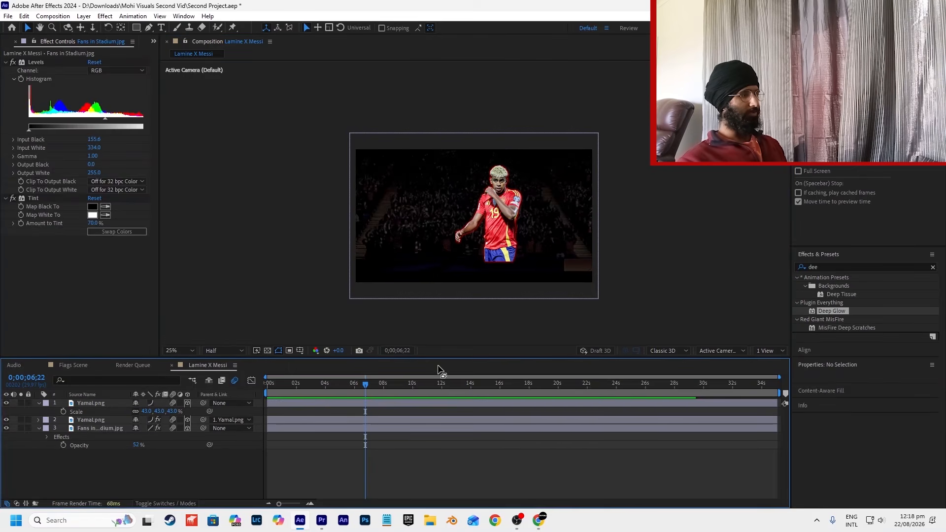
# Step: Compare with the reference reel in Premiere Pro and move the upper Yamal.png layer to about 1144, 596
pyautogui.hotkey('alt', 'Tab')
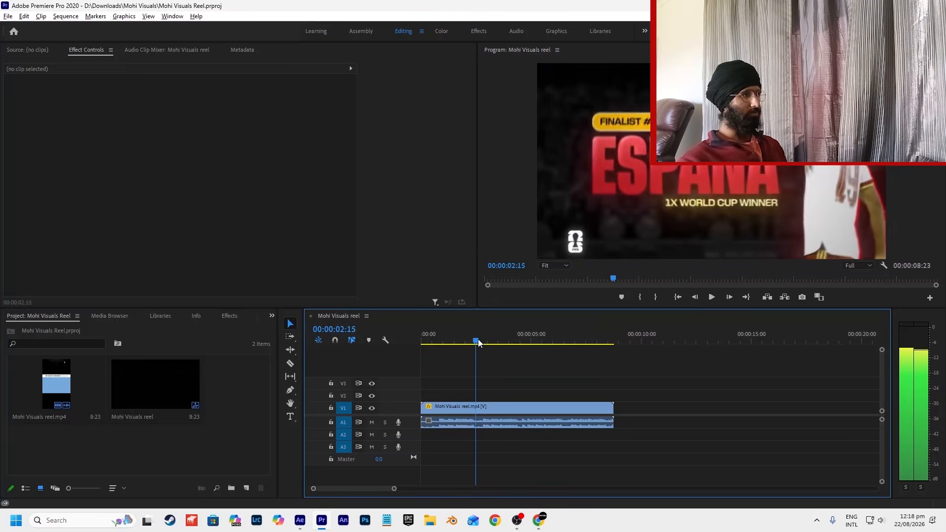
pyautogui.hotkey('alt', 'Tab')
pyautogui.moveTo(496, 234); pyautogui.dragTo(504, 243)
pyautogui.hotkey('alt', 'Tab')
pyautogui.hotkey('alt', 'Tab')
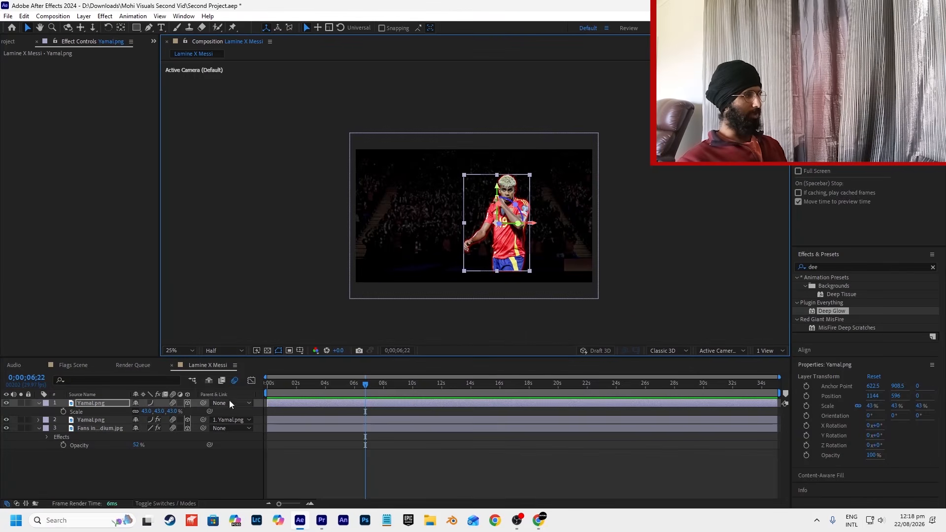
# Step: Enlarge the upper Yamal.png layer to 68% and move it to about 1160, 668
pyautogui.click(159, 412)
pyautogui.moveTo(157, 412); pyautogui.dragTo(170, 411)
pyautogui.click(480, 284)
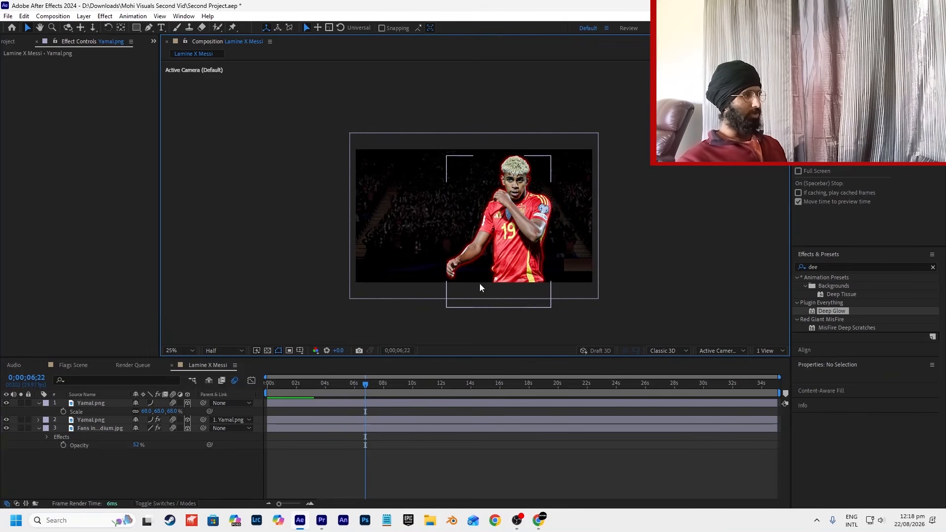
pyautogui.scroll(1, 496, 230)
pyautogui.scroll(-1, 492, 237)
# Step: Set the upper Yamal.png layer's Z position to -300 and its scale to 57%
pyautogui.click(492, 241)
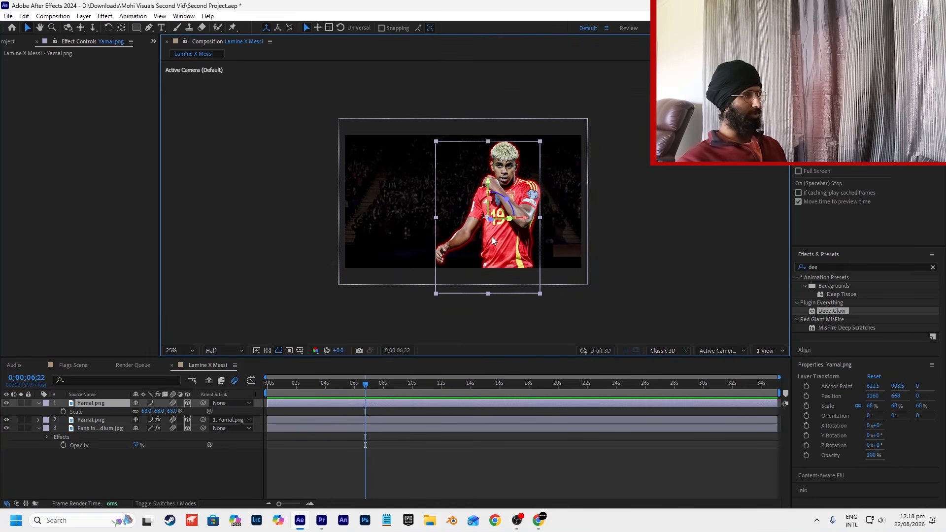
pyautogui.moveTo(170, 412); pyautogui.dragTo(60, 429)
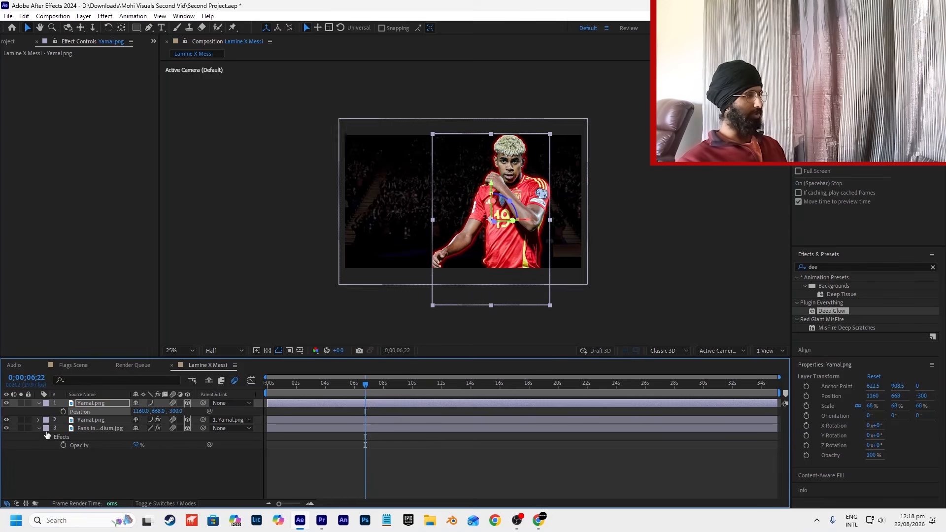
pyautogui.press('s')
pyautogui.moveTo(142, 412)
pyautogui.mouseDown()
pyautogui.moveTo(128, 412)
pyautogui.moveTo(143, 413)
pyautogui.mouseUp()
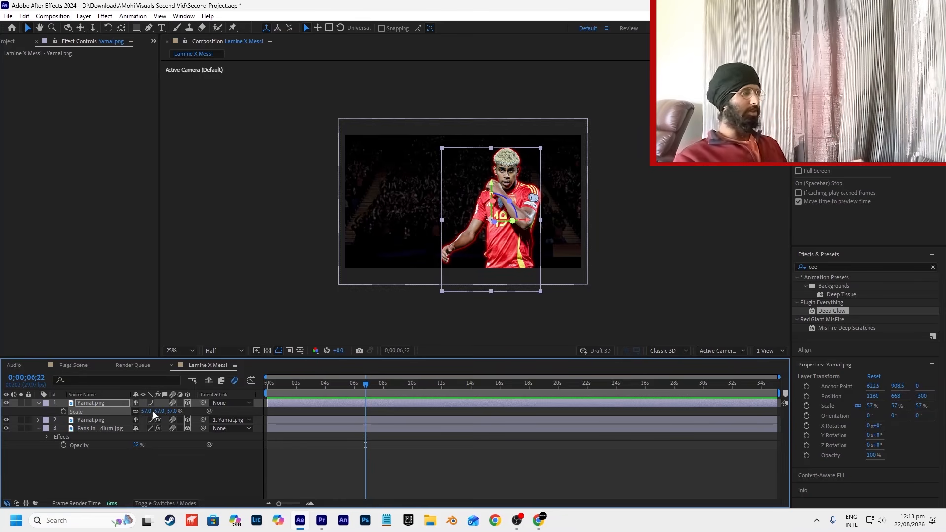
pyautogui.click(341, 442)
pyautogui.click(350, 405)
pyautogui.click(356, 412)
# Step: Check the reference reel in Premiere Pro and place Puppet pins along the Yamal cutout's lowered arm, from the hand up to the shoulder
pyautogui.hotkey('alt', 'Tab')
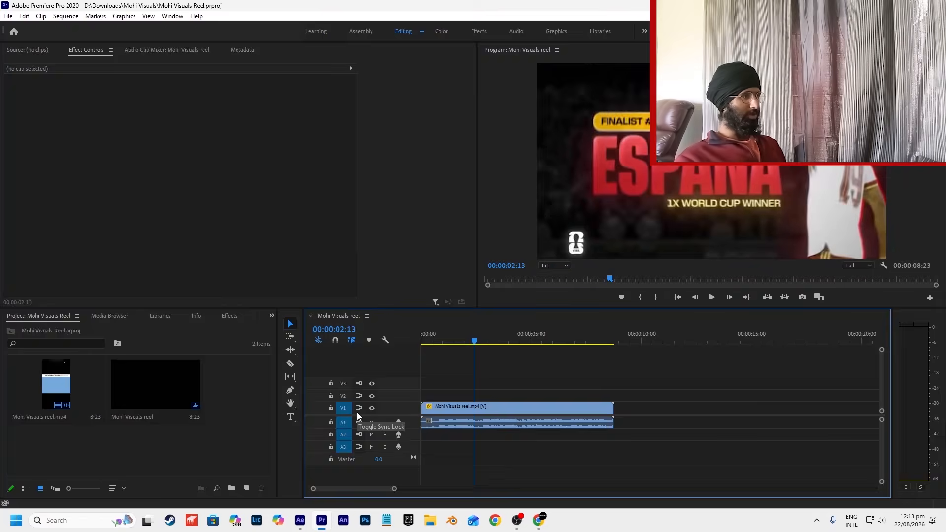
pyautogui.hotkey('alt', 'Tab')
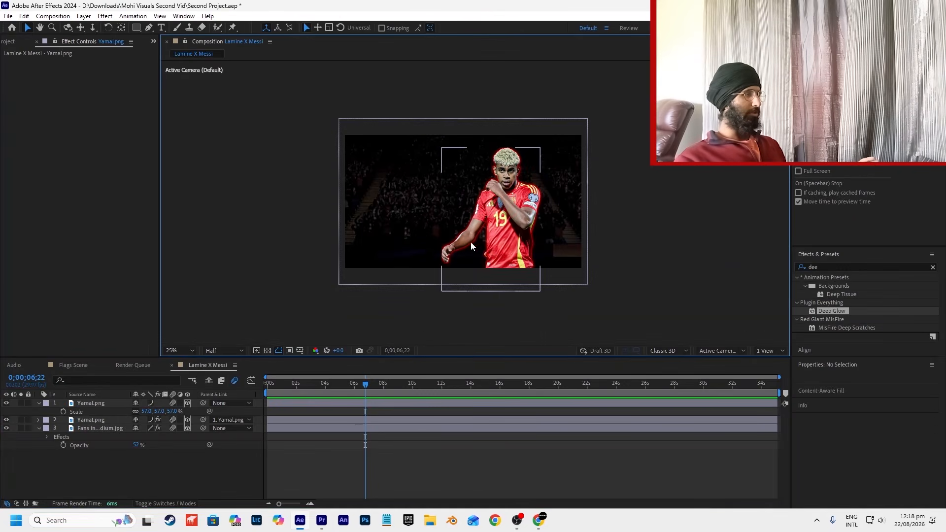
pyautogui.click(231, 28)
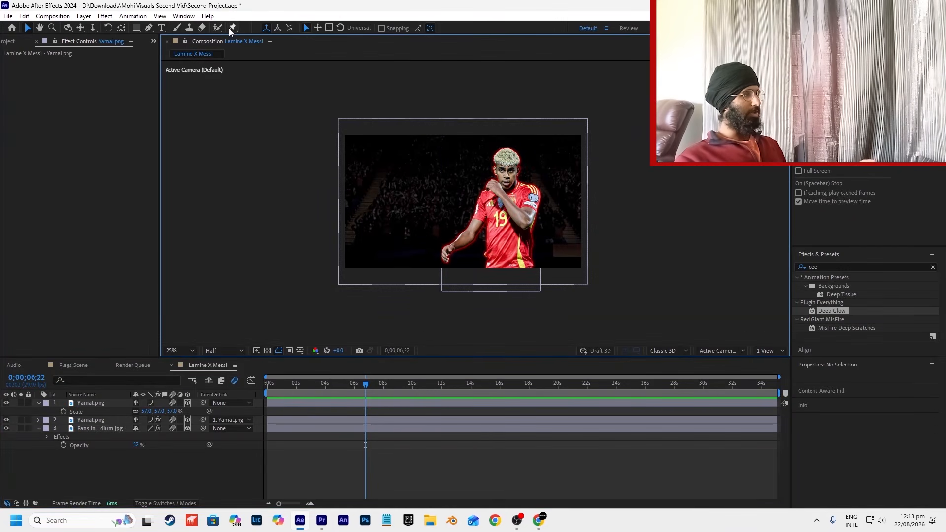
pyautogui.click(105, 404)
pyautogui.click(446, 254)
pyautogui.click(458, 238)
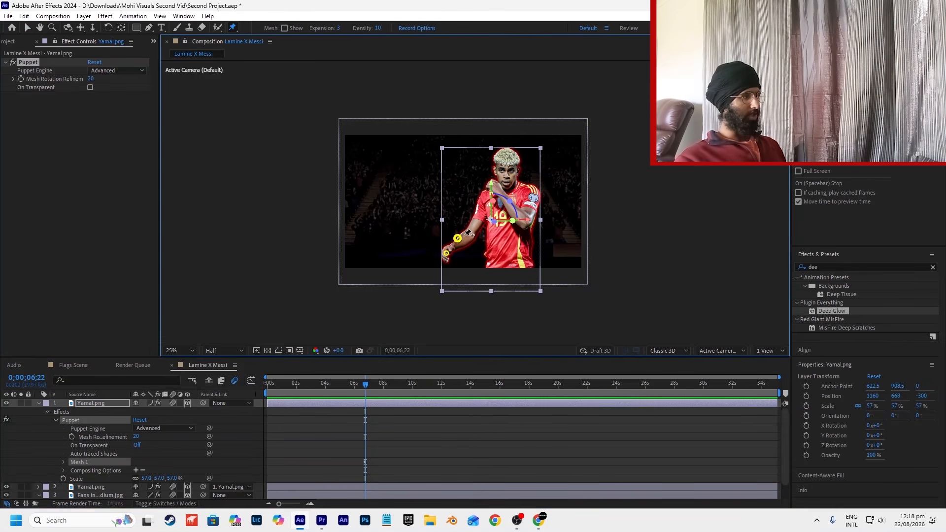
pyautogui.click(471, 229)
pyautogui.click(478, 209)
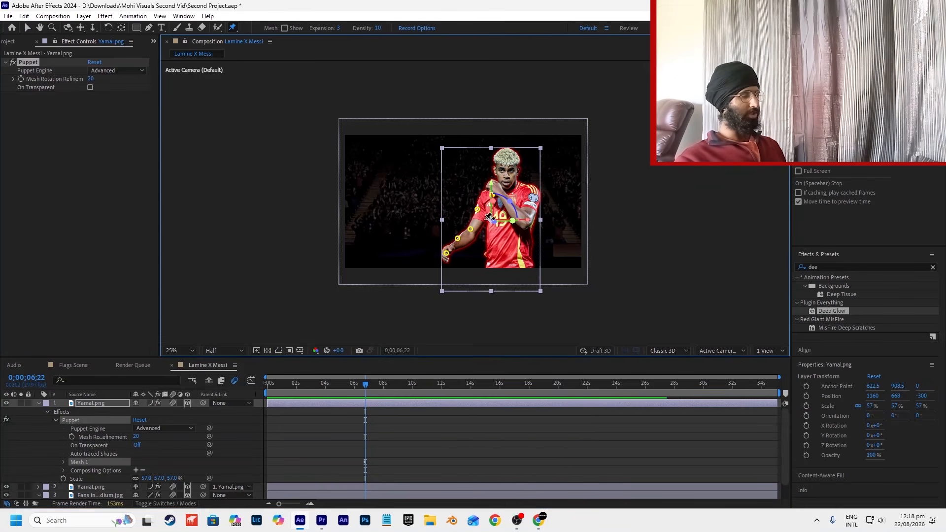
# Step: Try bending the player's lowered hand by moving its Puppet pin slightly inward
pyautogui.scroll(2, 484, 219)
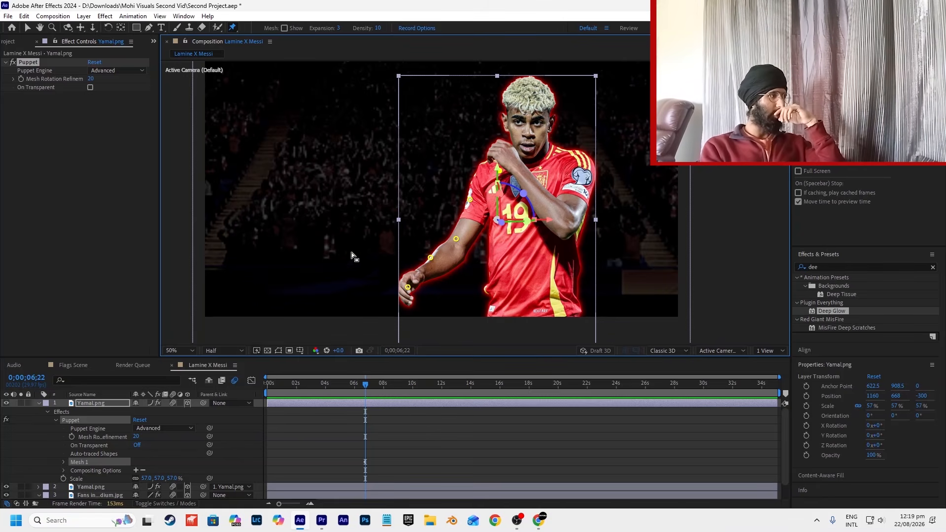
pyautogui.moveTo(409, 286)
pyautogui.mouseDown()
pyautogui.moveTo(392, 266)
pyautogui.moveTo(422, 292)
pyautogui.moveTo(415, 288)
pyautogui.mouseUp()
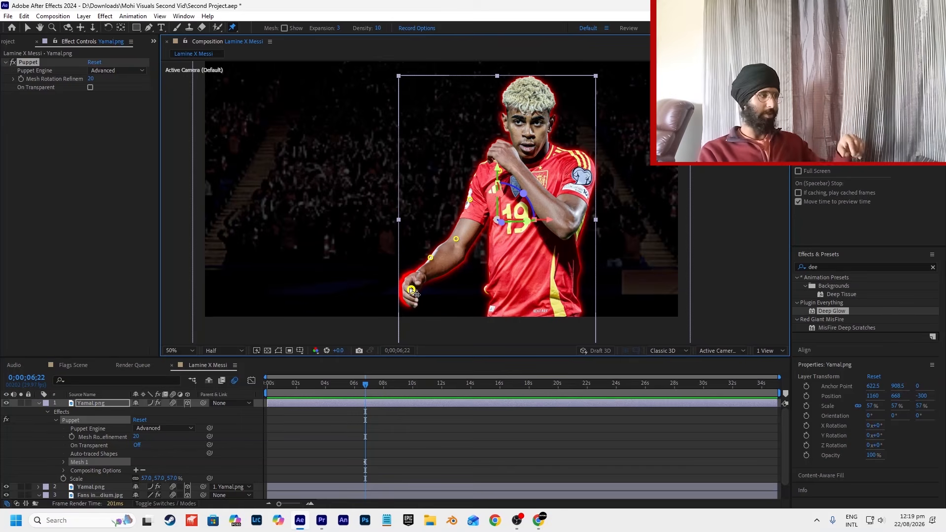
pyautogui.click(366, 388)
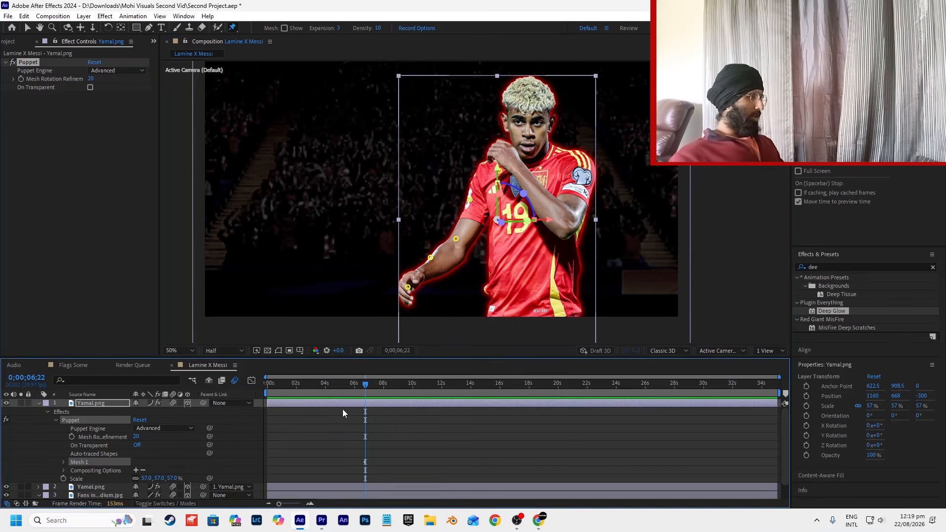
# Step: Delete the lower red-glow Yamal.png copy and collapse the remaining Yamal.png layer's properties
pyautogui.scroll(-1, 106, 466)
pyautogui.click(97, 464)
pyautogui.click(99, 469)
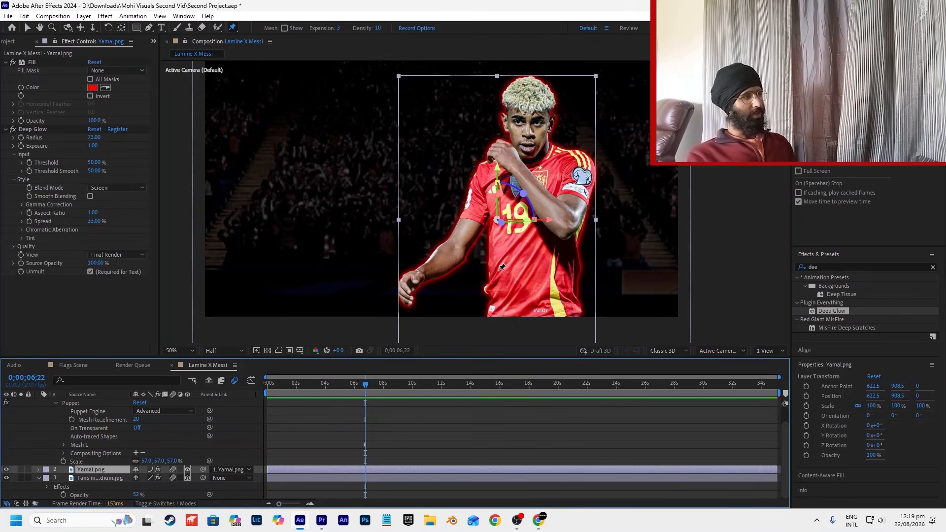
pyautogui.press('Delete')
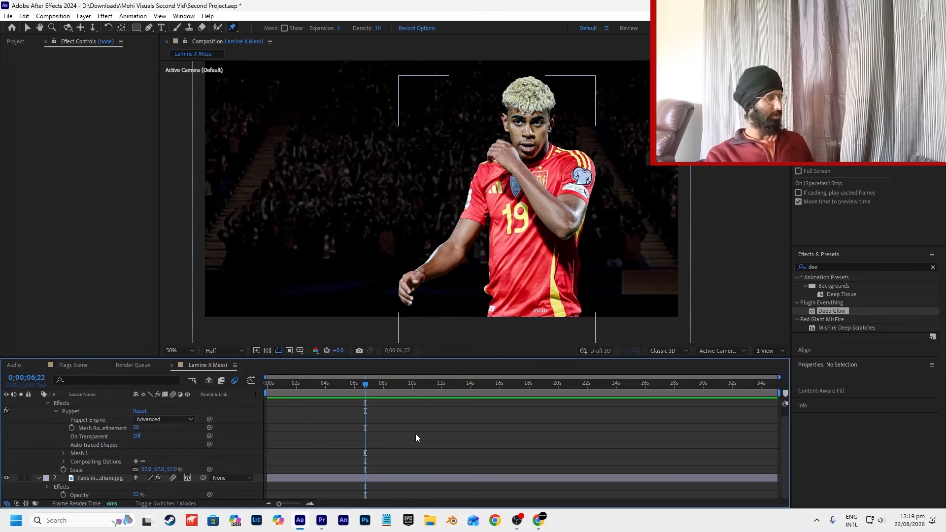
pyautogui.scroll(3, 415, 438)
pyautogui.click(39, 403)
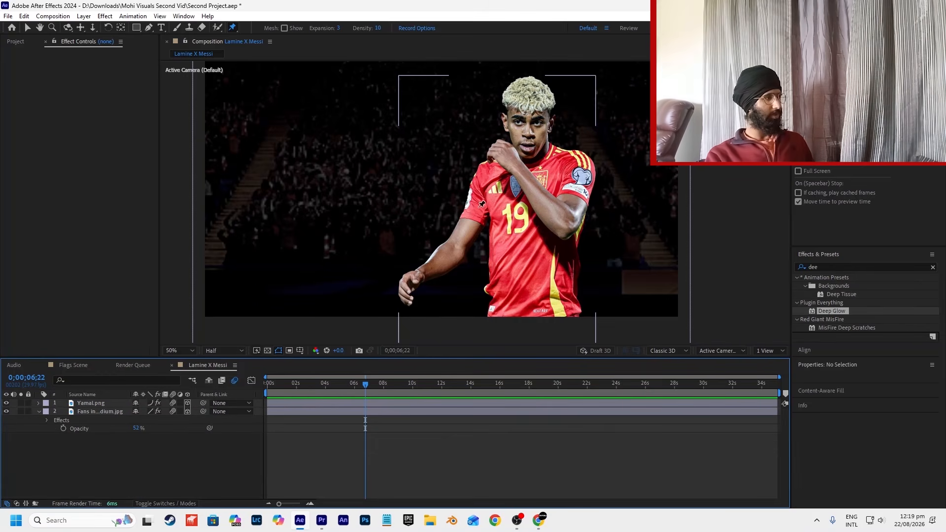
# Step: Select the Yamal.png layer's Puppet pins on the arm and reveal their position keyframes in the timeline
pyautogui.scroll(-2, 481, 203)
pyautogui.scroll(2, 446, 242)
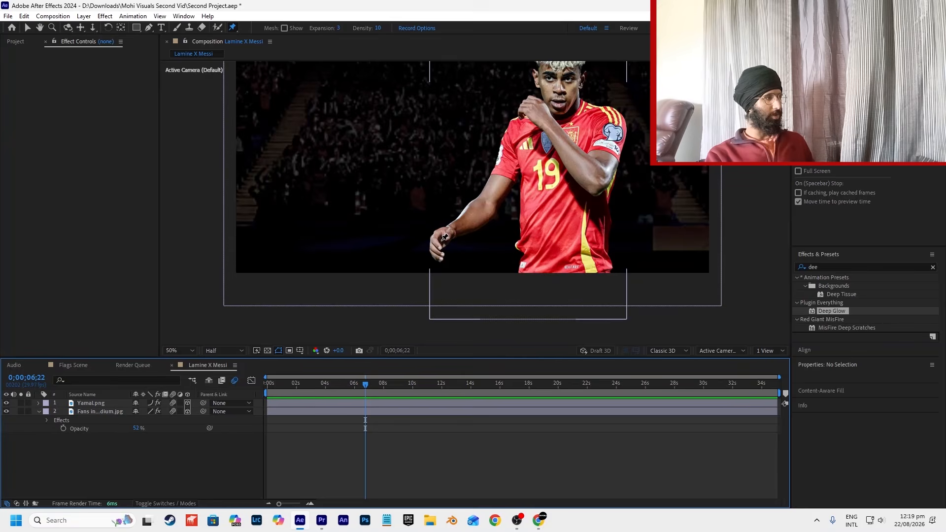
pyautogui.click(445, 236)
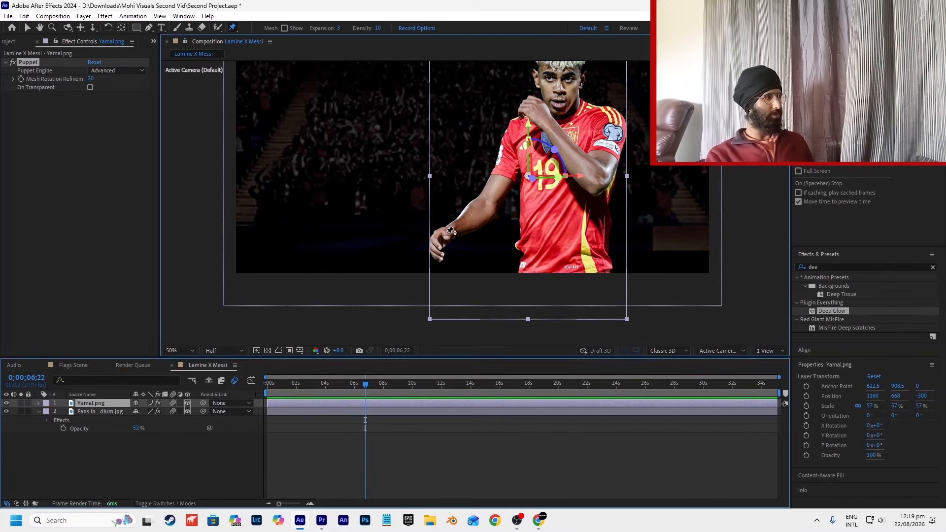
pyautogui.click(449, 231)
pyautogui.scroll(2, 467, 222)
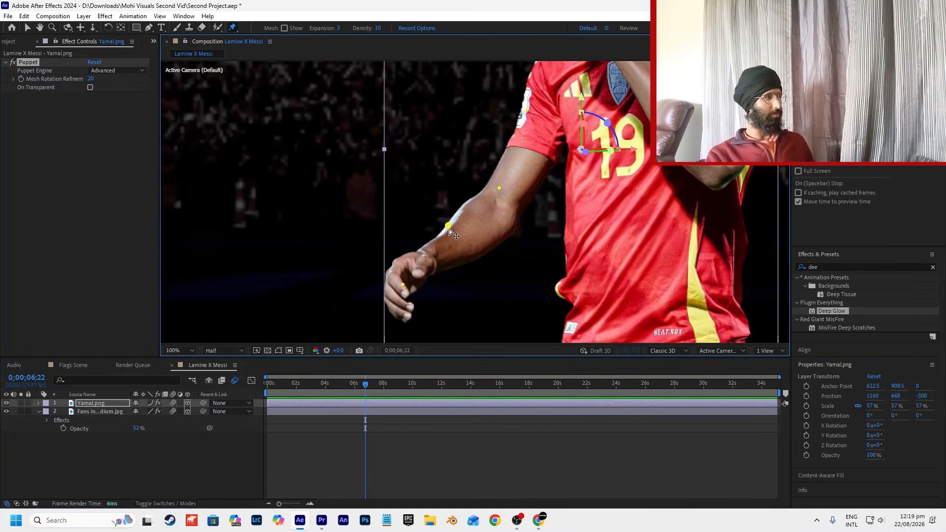
pyautogui.press('u')
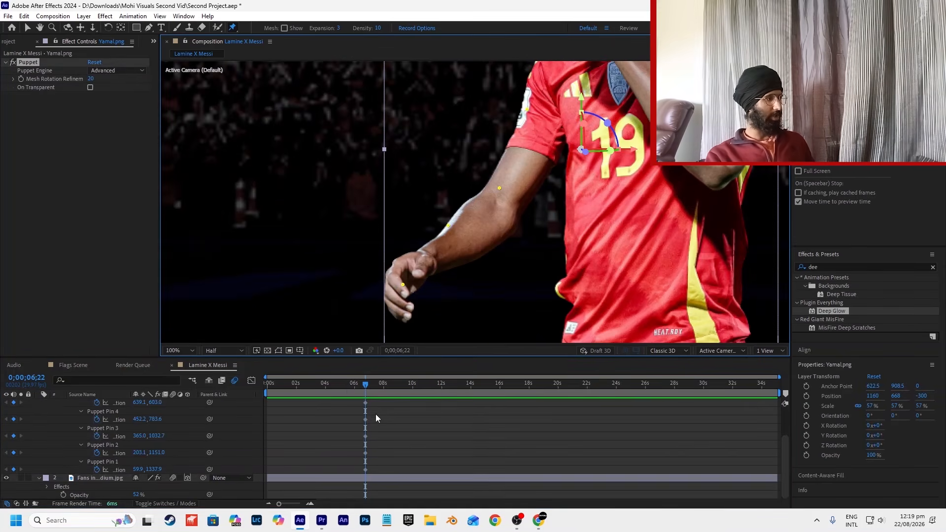
# Step: Move all the Puppet pin position keyframes to the start of the composition at 0;00;00;00
pyautogui.moveTo(366, 384); pyautogui.dragTo(199, 417)
pyautogui.scroll(-2, 425, 448)
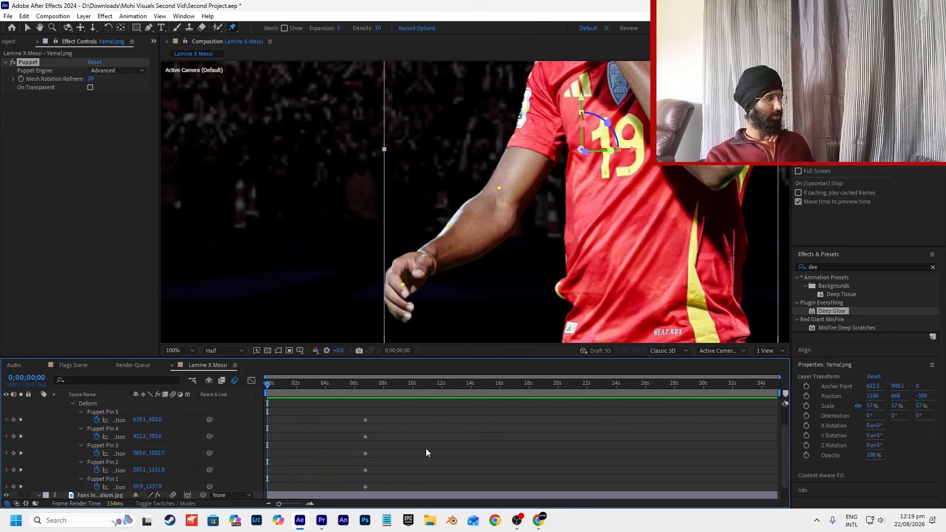
pyautogui.moveTo(395, 469); pyautogui.dragTo(267, 409)
pyautogui.scroll(2, 270, 410)
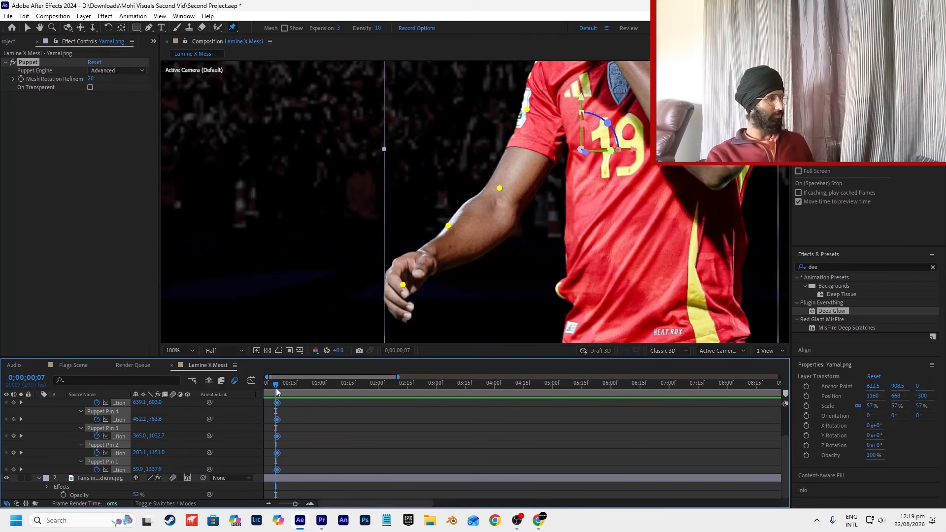
pyautogui.press('Home')
pyautogui.scroll(-2, 386, 413)
pyautogui.scroll(2, 385, 416)
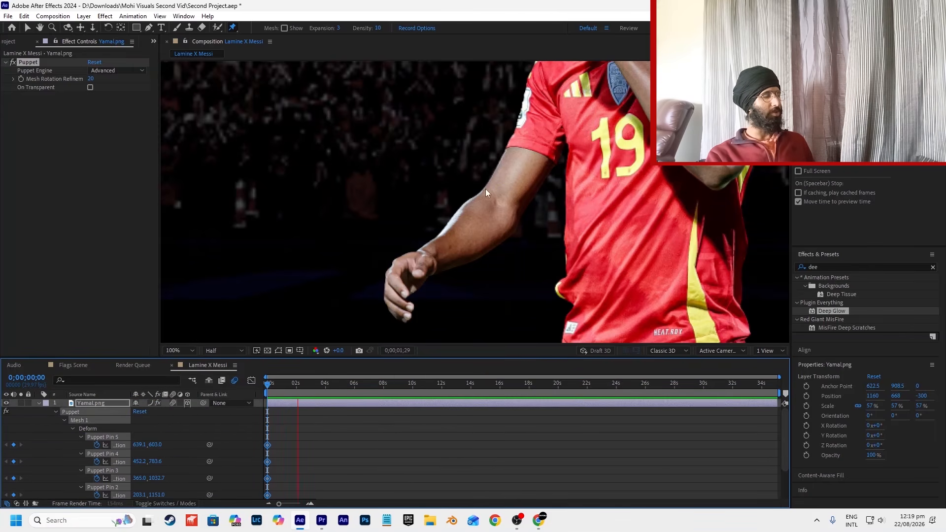
# Step: Stop the preview so the current time rests at 0;00;03;00
pyautogui.press('space')
pyautogui.scroll(-1, 471, 194)
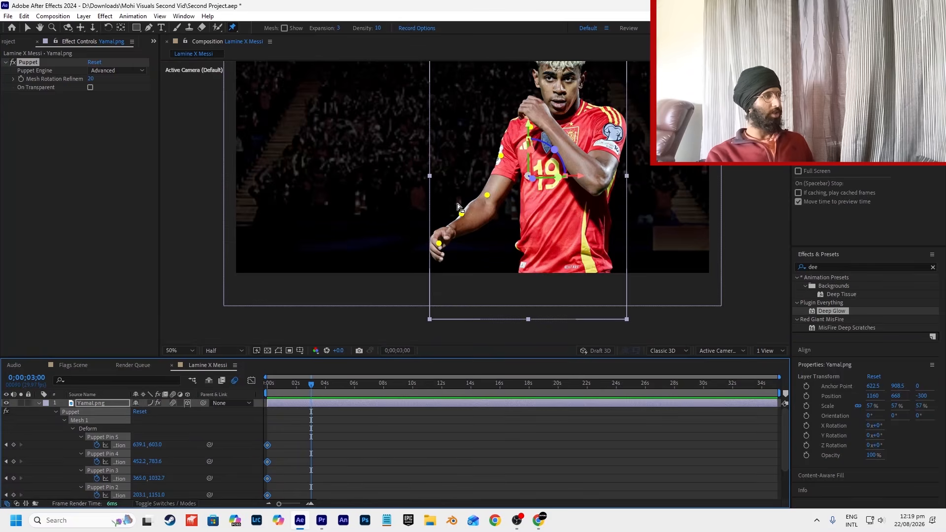
pyautogui.moveTo(446, 159); pyautogui.dragTo(461, 180)
# Step: Try repositioning the Puppet pins on the player's lowered hand and upper chest, undoing each move
pyautogui.moveTo(454, 267); pyautogui.dragTo(439, 241)
pyautogui.hotkey('ctrl', 'z')
pyautogui.click(476, 235)
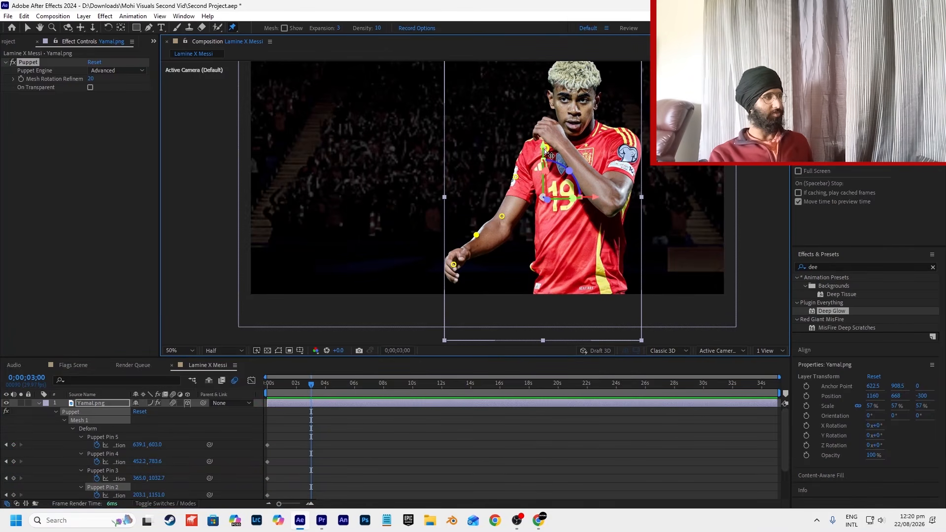
pyautogui.moveTo(544, 149); pyautogui.dragTo(528, 147)
pyautogui.hotkey('ctrl', 'z')
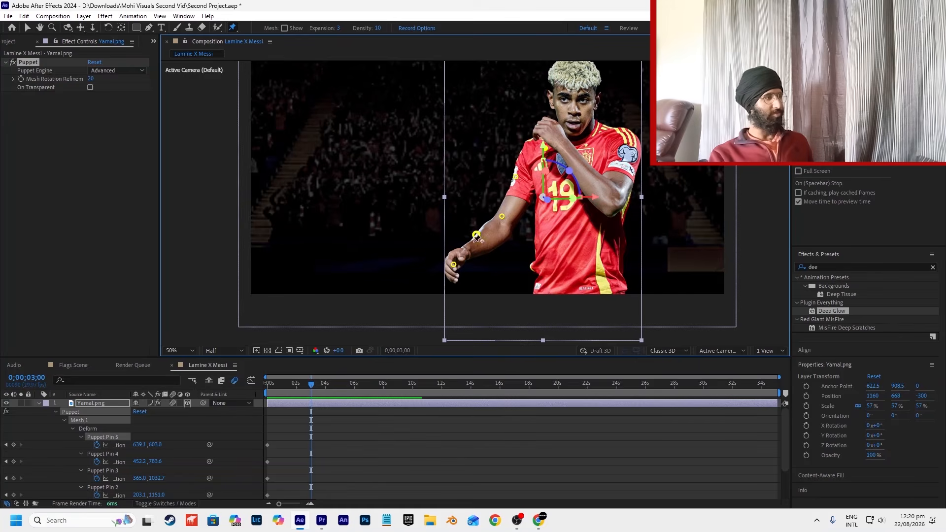
# Step: Move the hand and forearm Puppet pins down and inward at 0;00;03;00, return to 0;00;00;00 and deselect the layer
pyautogui.moveTo(454, 265); pyautogui.dragTo(475, 289)
pyautogui.moveTo(476, 235); pyautogui.dragTo(483, 244)
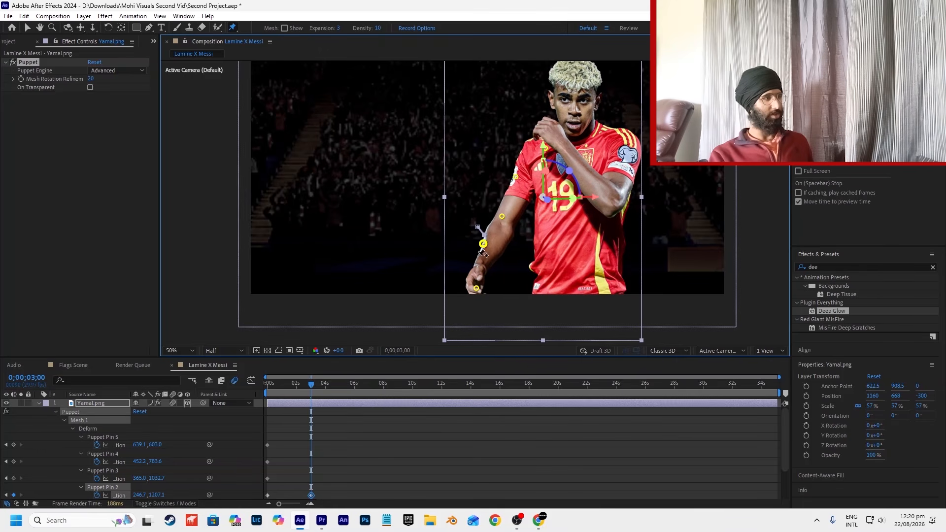
pyautogui.moveTo(335, 383); pyautogui.dragTo(266, 383)
pyautogui.scroll(-2, 547, 203)
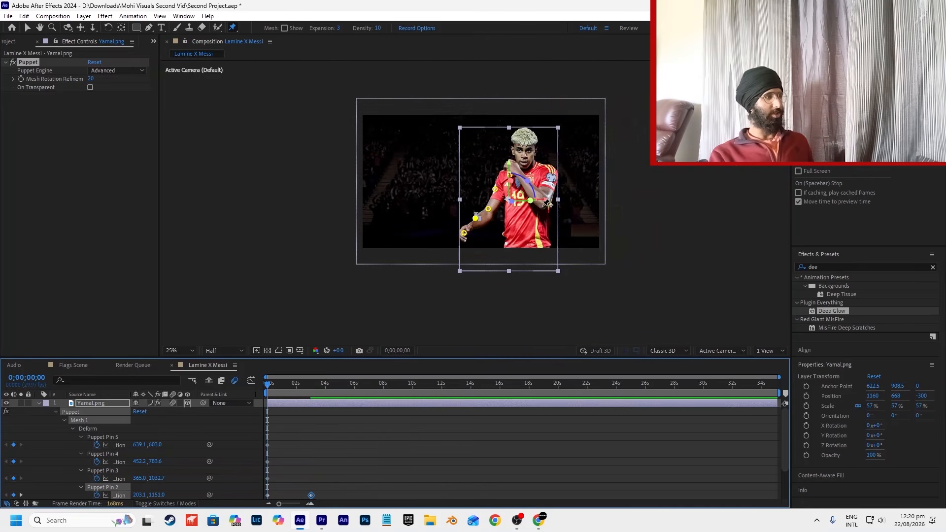
pyautogui.click(438, 415)
pyautogui.click(468, 417)
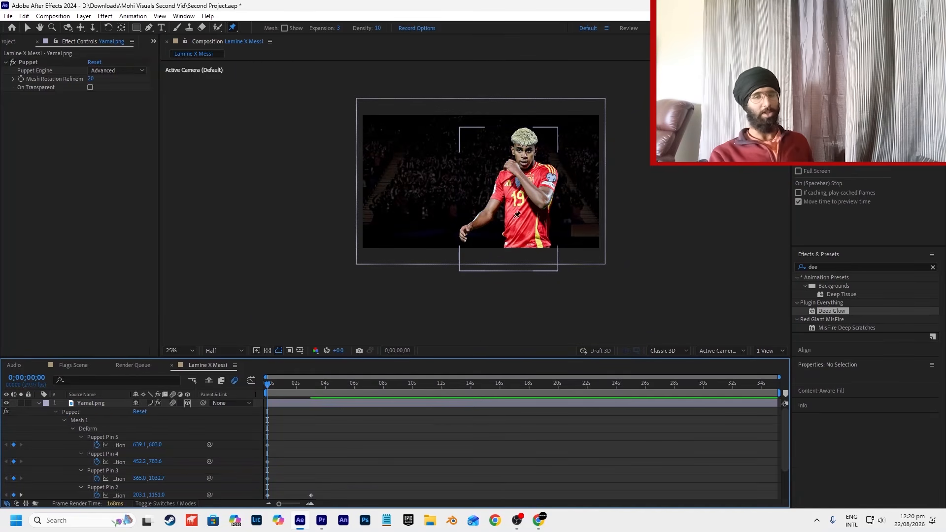
# Step: Preview the Lamine X Messi composition from the start to check the puppet arm movement
pyautogui.scroll(2, 524, 159)
pyautogui.scroll(-2, 521, 169)
pyautogui.press('space')
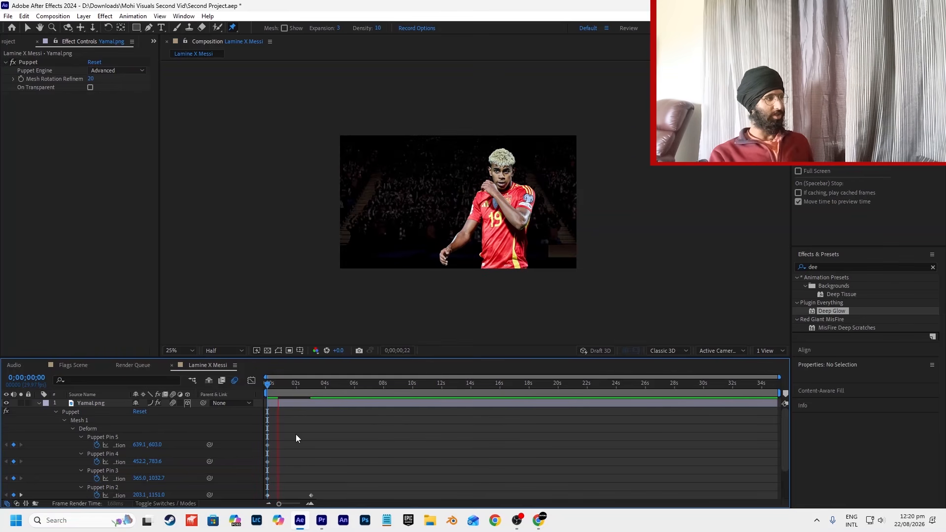
pyautogui.scroll(1, 272, 436)
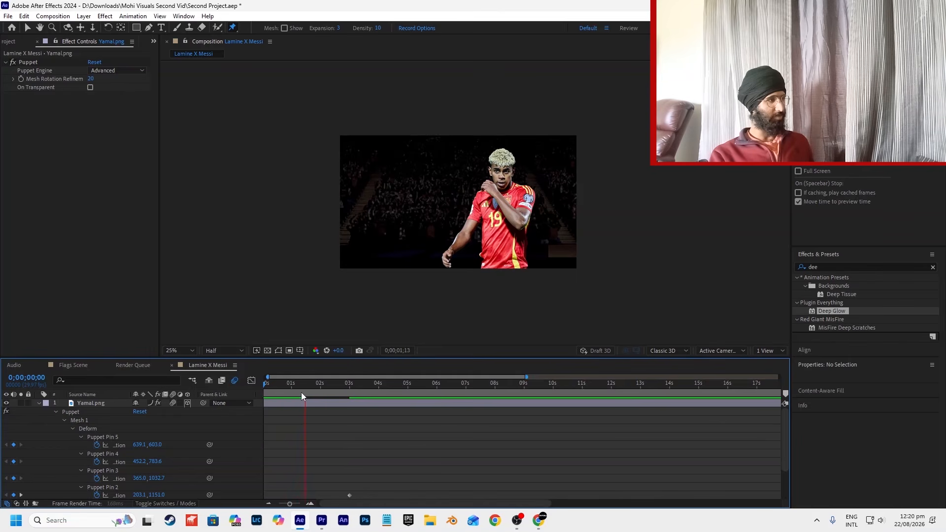
pyautogui.press('space')
pyautogui.press('space')
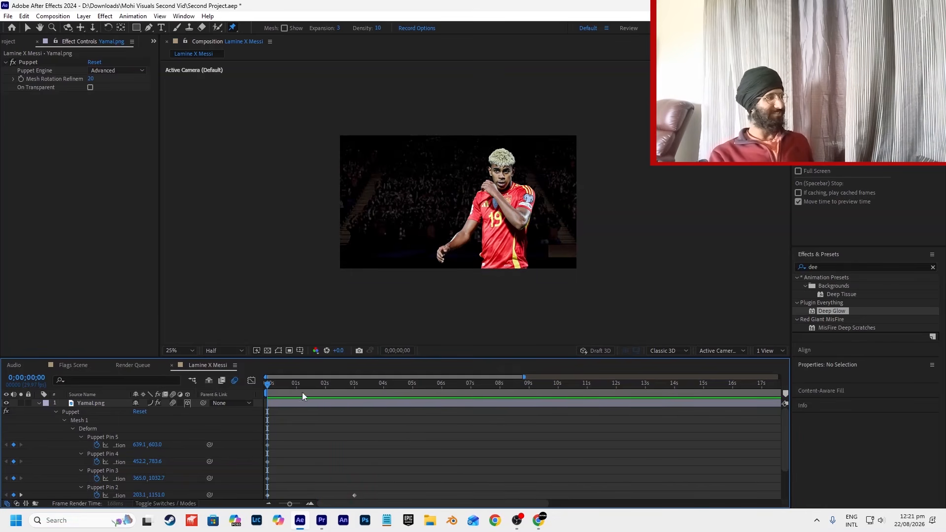
pyautogui.press('space')
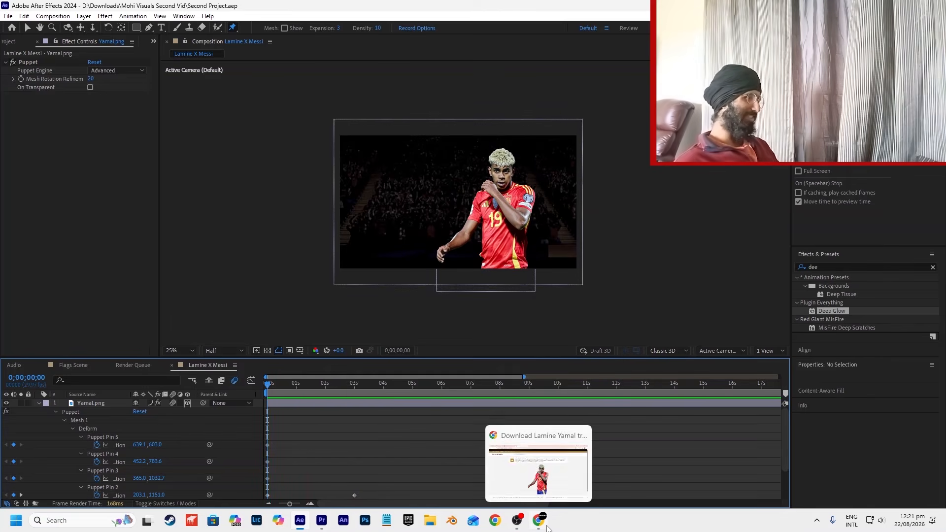
# Step: Switch to Premiere Pro and play the reference reel around the ESPANA title to study its look
pyautogui.moveTo(548, 528)
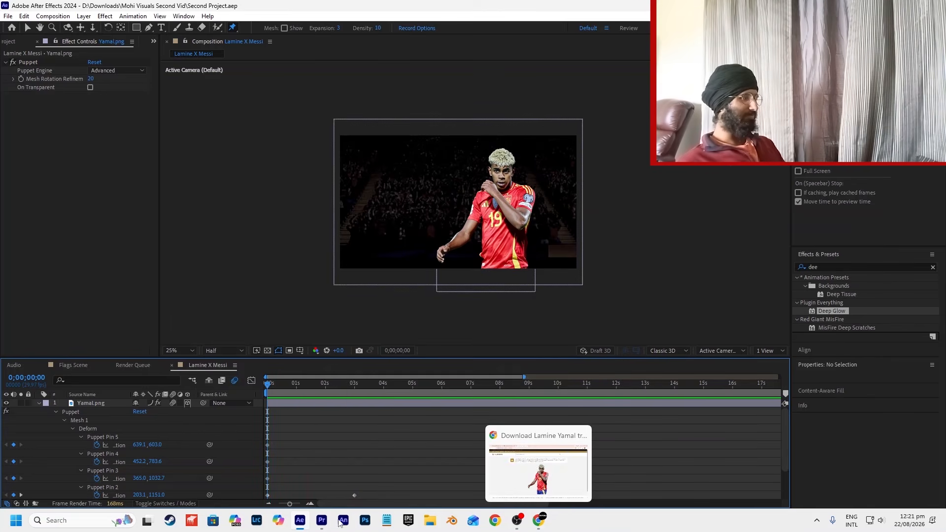
pyautogui.click(322, 520)
pyautogui.moveTo(475, 336); pyautogui.dragTo(464, 338)
pyautogui.press('space')
pyautogui.press('space')
pyautogui.click(458, 338)
pyautogui.press('space')
pyautogui.press('space')
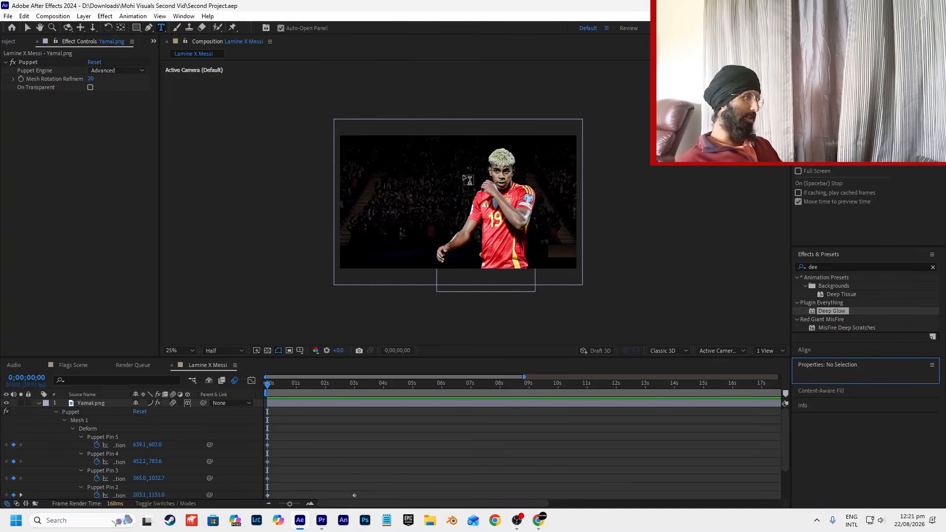
# Step: Add an ESPANA text layer beside the player in After Effects and enable its 3D and motion blur switches
pyautogui.click(389, 205)
pyautogui.write('ESP')
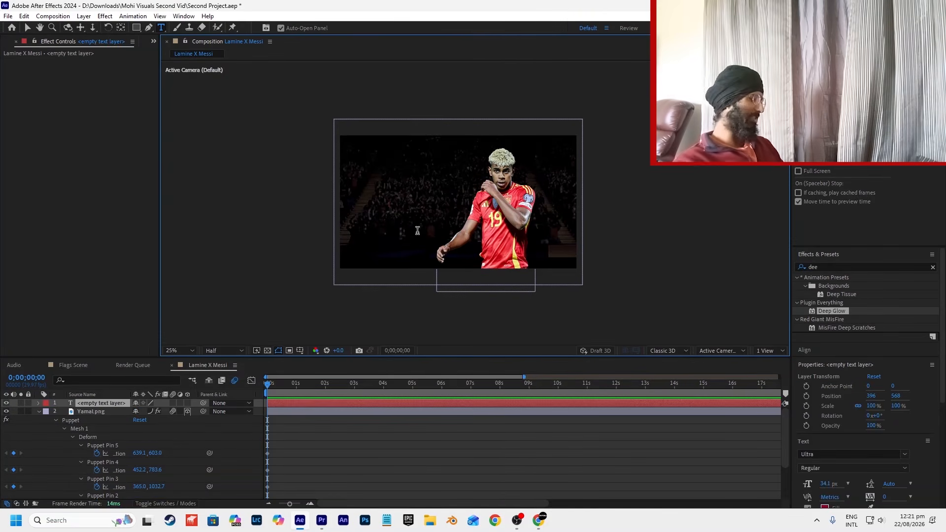
pyautogui.write('ANA')
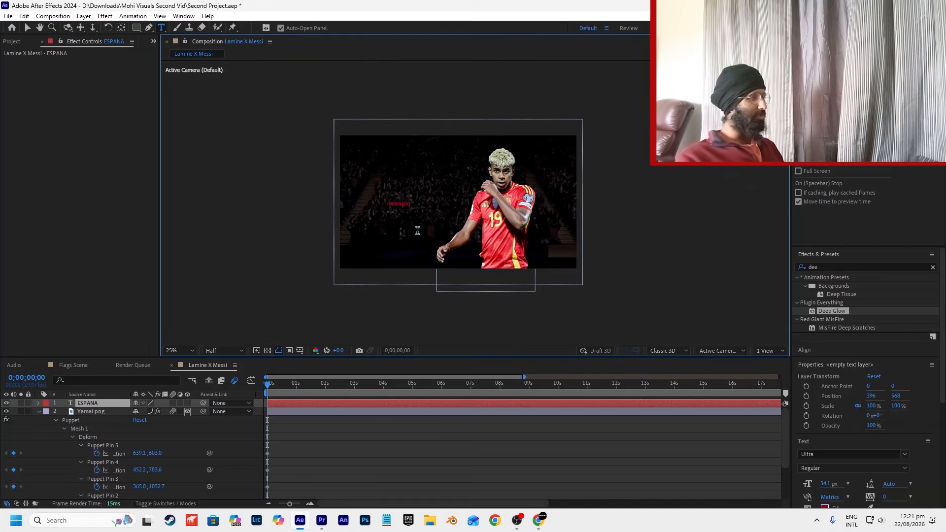
pyautogui.click(187, 403)
pyautogui.click(173, 403)
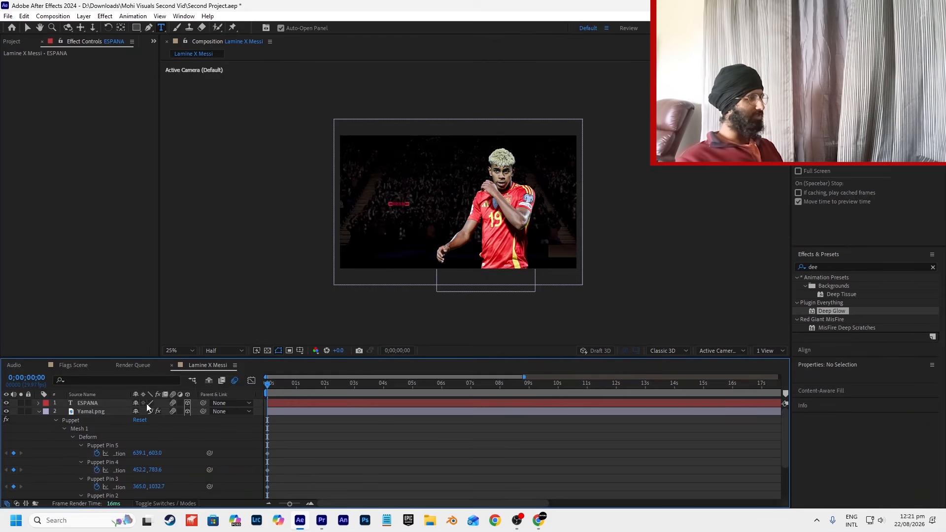
# Step: Scale up the ESPANA text and centre its anchor point
pyautogui.click(126, 403)
pyautogui.press('s')
pyautogui.moveTo(144, 412); pyautogui.dragTo(285, 397)
pyautogui.hotkey('ctrl', 'alt', 'Home')
# Step: Match the ESPANA layer's Z position to Yamal.png at -300 and place the text at about 651, 535
pyautogui.click(28, 27)
pyautogui.press('p')
pyautogui.click(87, 421)
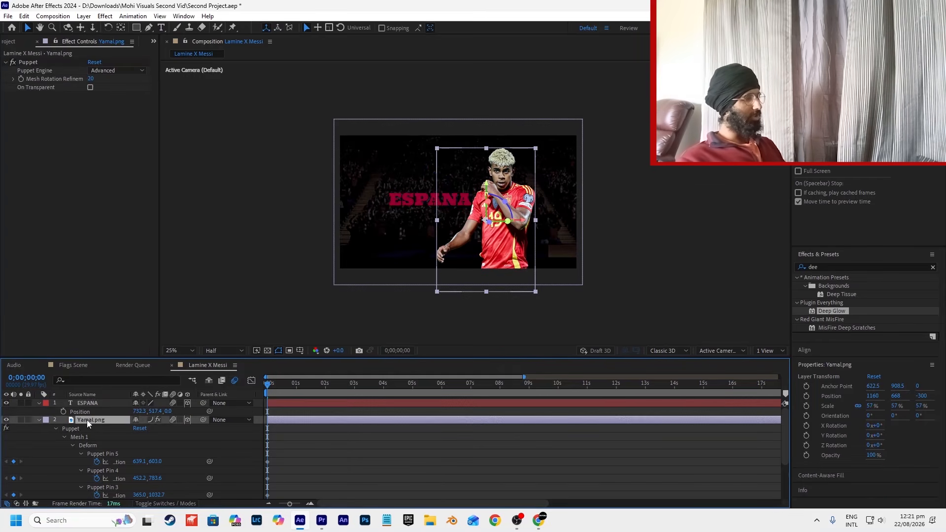
pyautogui.press('p')
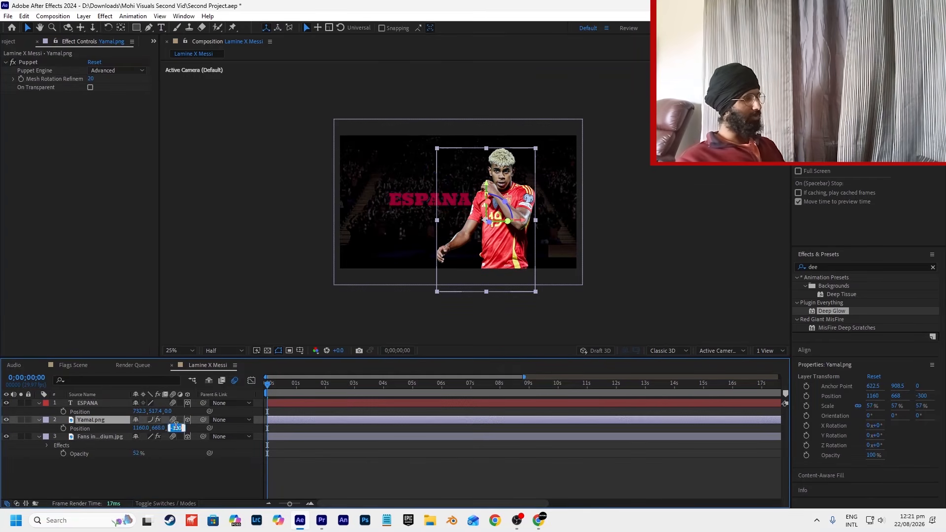
pyautogui.click(641, 247)
pyautogui.moveTo(389, 198); pyautogui.dragTo(377, 201)
# Step: Compare the title size with the reference reel in Premiere Pro and set the ESPANA text's scale to 476%
pyautogui.hotkey('alt', 'Tab')
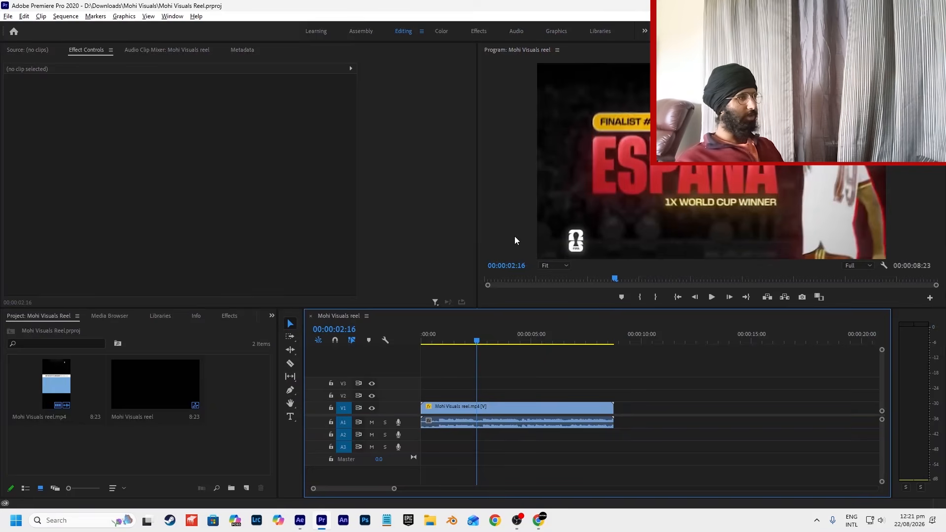
pyautogui.hotkey('alt', 'Tab')
pyautogui.press('s')
pyautogui.moveTo(150, 413); pyautogui.dragTo(181, 413)
pyautogui.hotkey('alt', 'Tab')
pyautogui.hotkey('alt', 'Tab')
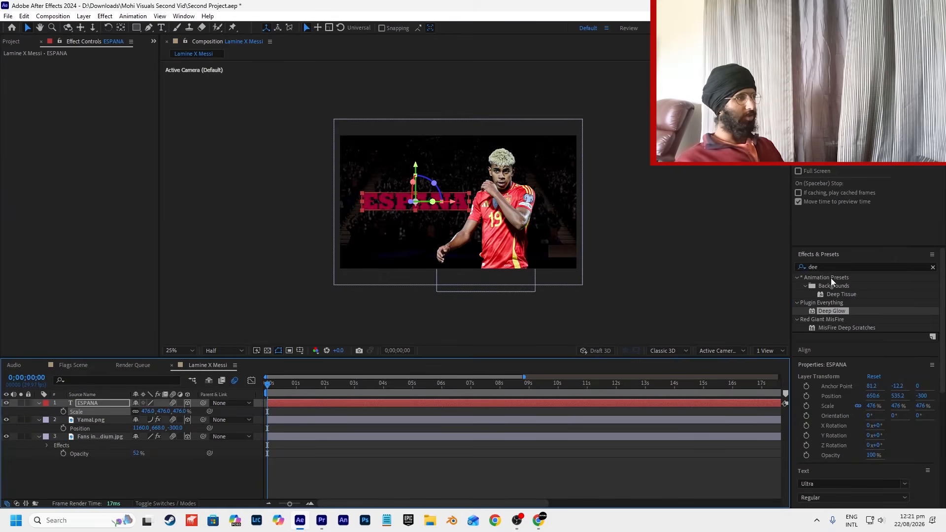
# Step: Apply Gradient Ramp to the ESPANA text, starting above it at 540, 212 and ending below it at 688, 728
pyautogui.click(832, 266)
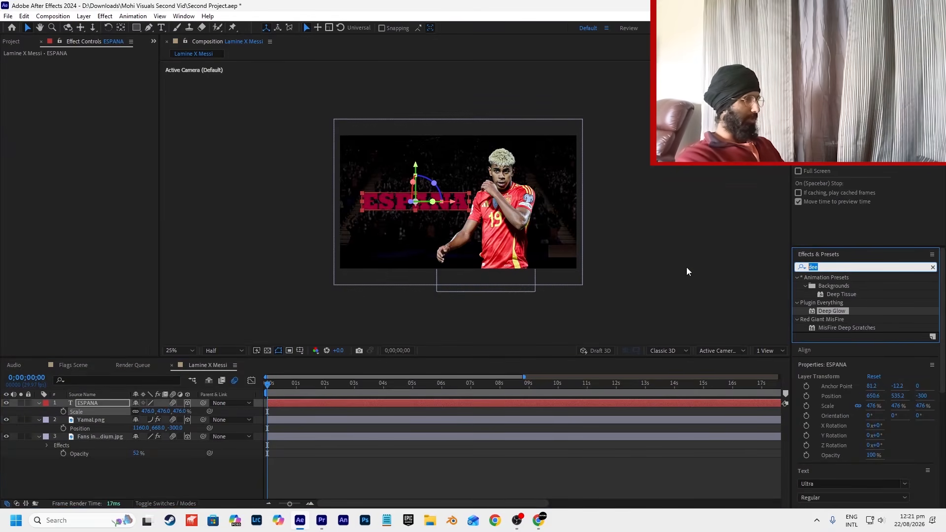
pyautogui.write('gradient ra')
pyautogui.moveTo(845, 286); pyautogui.dragTo(383, 198)
pyautogui.click(93, 71)
pyautogui.click(406, 162)
pyautogui.click(92, 87)
pyautogui.click(424, 225)
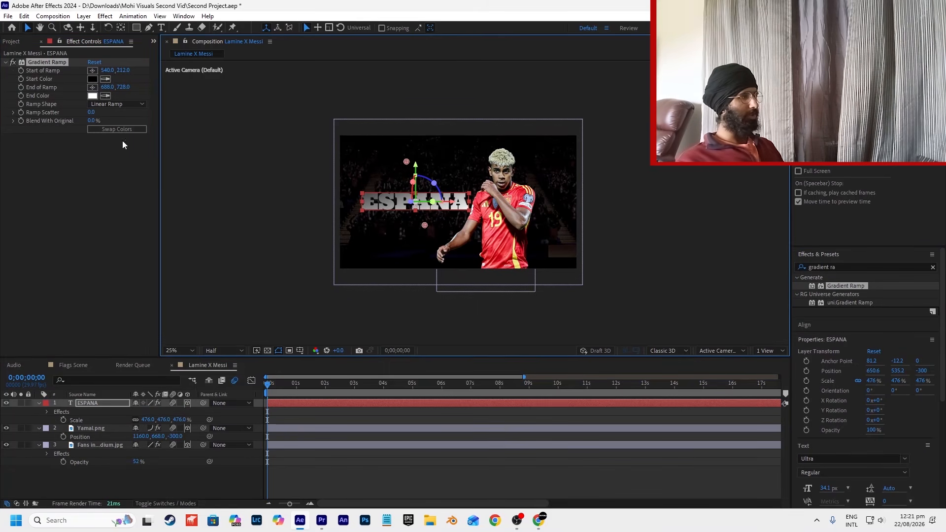
# Step: Set the ESPANA gradient's start color to light pink and its end color to red FB2E2E
pyautogui.click(93, 80)
pyautogui.moveTo(441, 363); pyautogui.dragTo(383, 339)
pyautogui.click(541, 344)
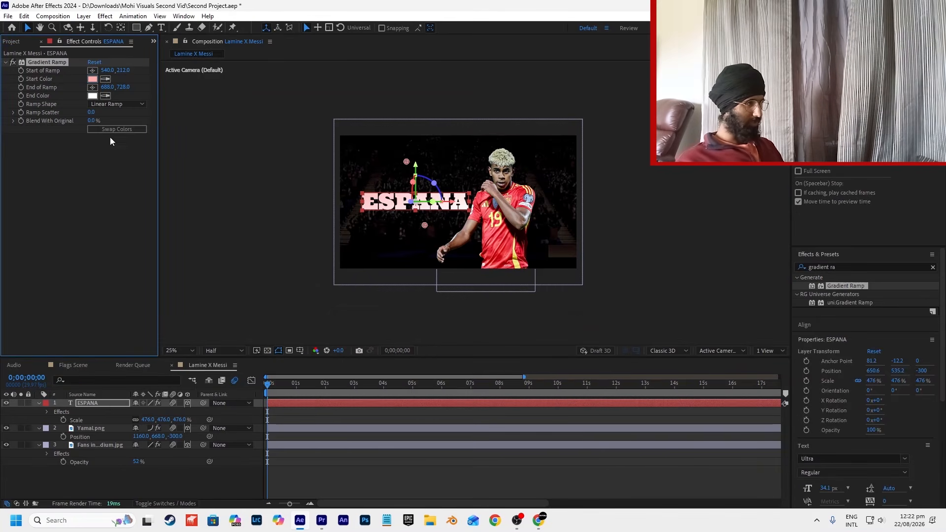
pyautogui.click(93, 97)
pyautogui.moveTo(440, 363)
pyautogui.mouseDown()
pyautogui.moveTo(464, 337)
pyautogui.moveTo(445, 373)
pyautogui.moveTo(411, 342)
pyautogui.moveTo(414, 333)
pyautogui.moveTo(450, 338)
pyautogui.moveTo(442, 342)
pyautogui.mouseUp()
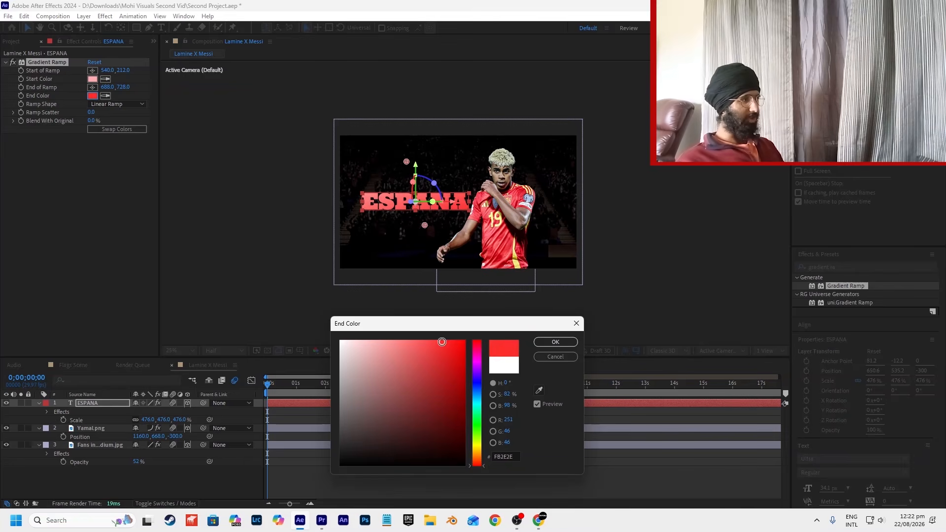
pyautogui.click(553, 344)
# Step: Check the gradient against the reference reel and lower its end point to 688, 820
pyautogui.hotkey('alt', 'Tab')
pyautogui.hotkey('alt', 'Tab')
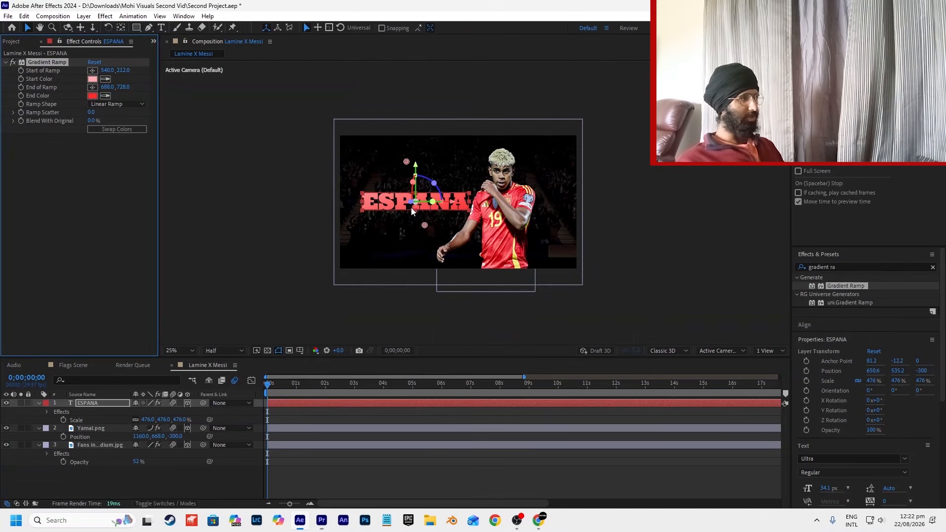
pyautogui.click(411, 161)
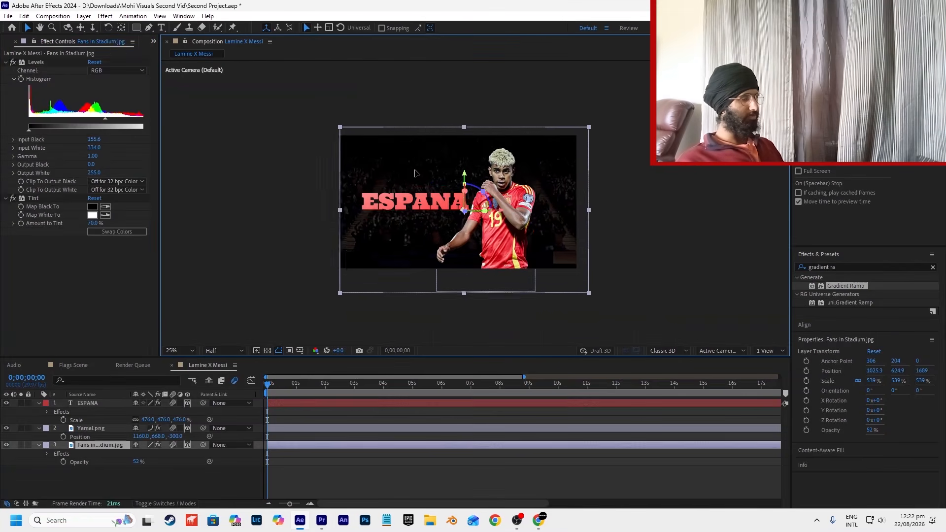
# Step: Apply Deep Glow to the ESPANA layer with Unmult enabled, Radius 233 and Exposure 0.90
pyautogui.tripleClick(817, 267)
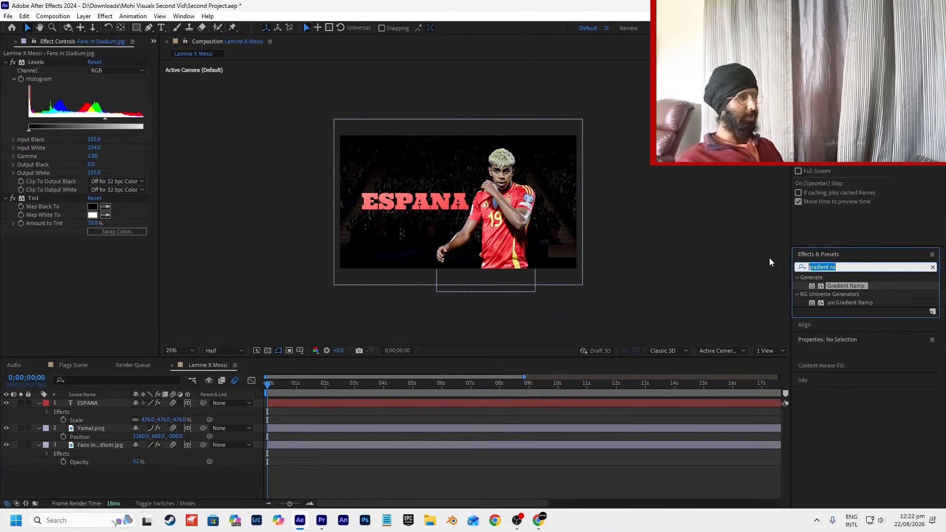
pyautogui.write('dee')
pyautogui.moveTo(835, 311); pyautogui.dragTo(435, 409)
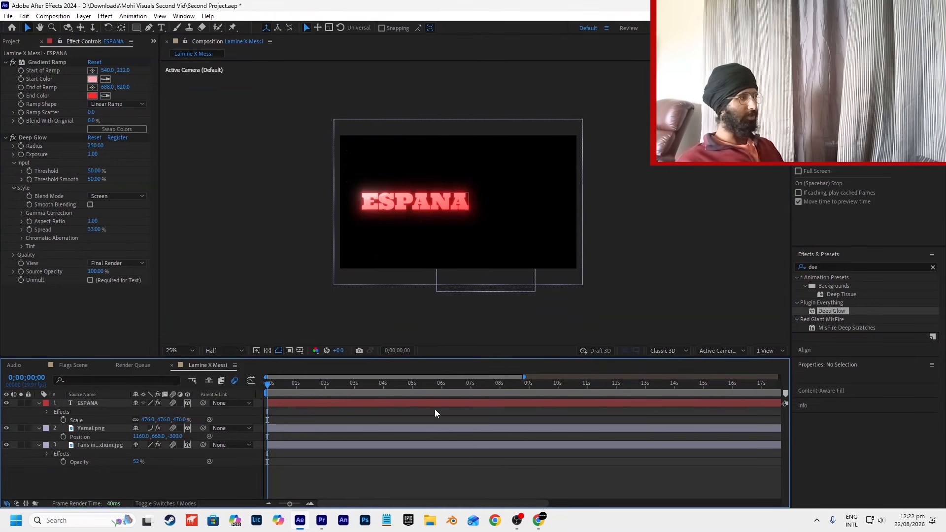
pyautogui.click(91, 280)
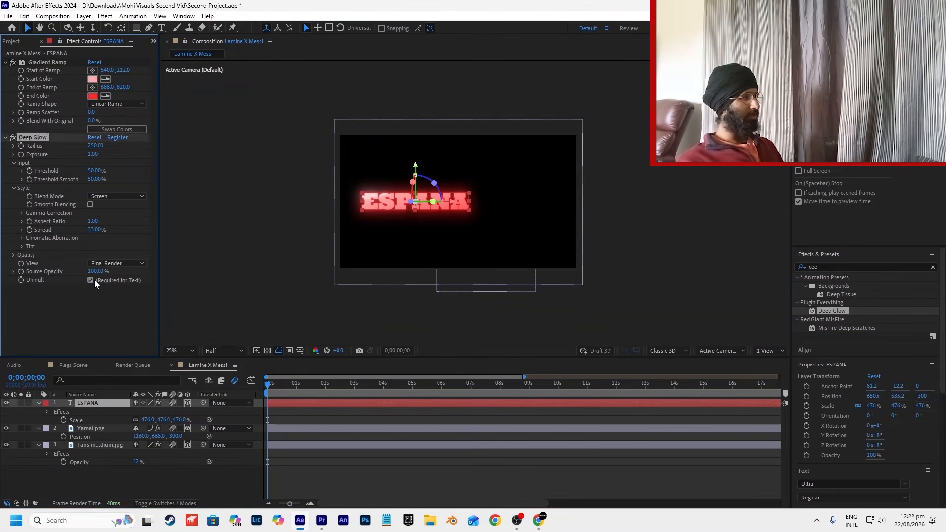
pyautogui.scroll(1, 388, 219)
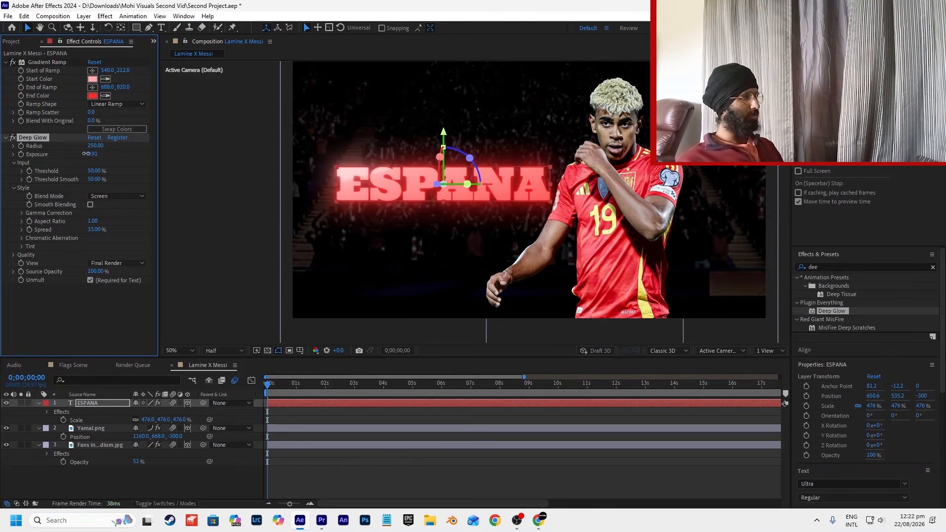
# Step: Apply Bevel Alpha to the ESPANA text and set its Edge Thickness to 5.40
pyautogui.click(848, 266)
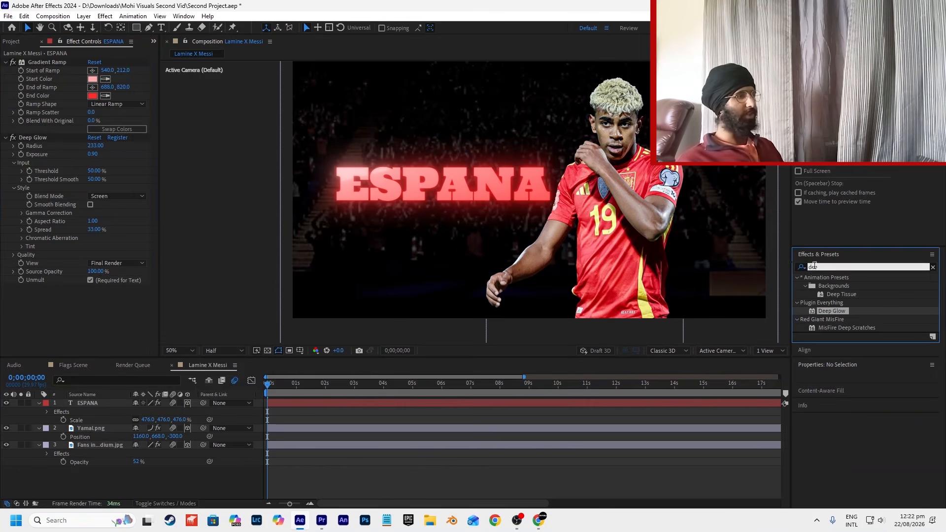
pyautogui.write('bevel a')
pyautogui.moveTo(849, 290); pyautogui.dragTo(401, 206)
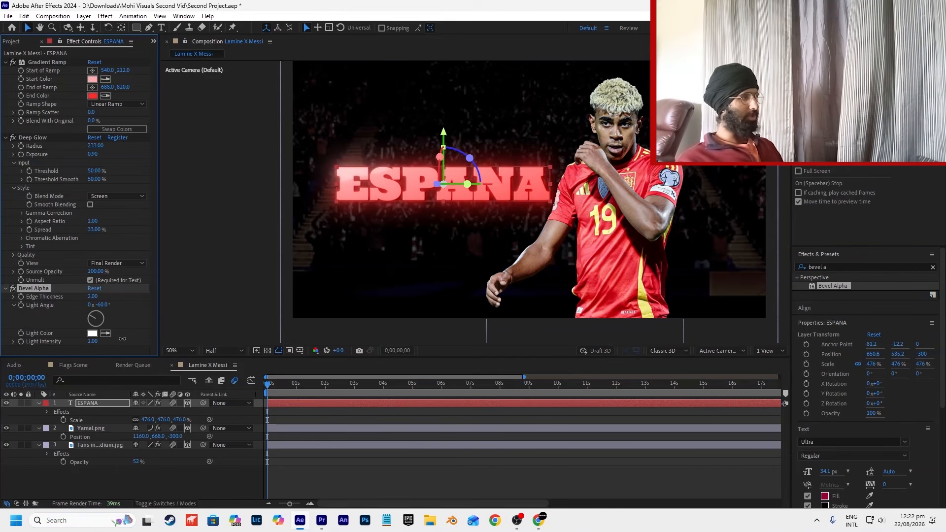
pyautogui.click(311, 408)
pyautogui.moveTo(91, 297); pyautogui.dragTo(107, 292)
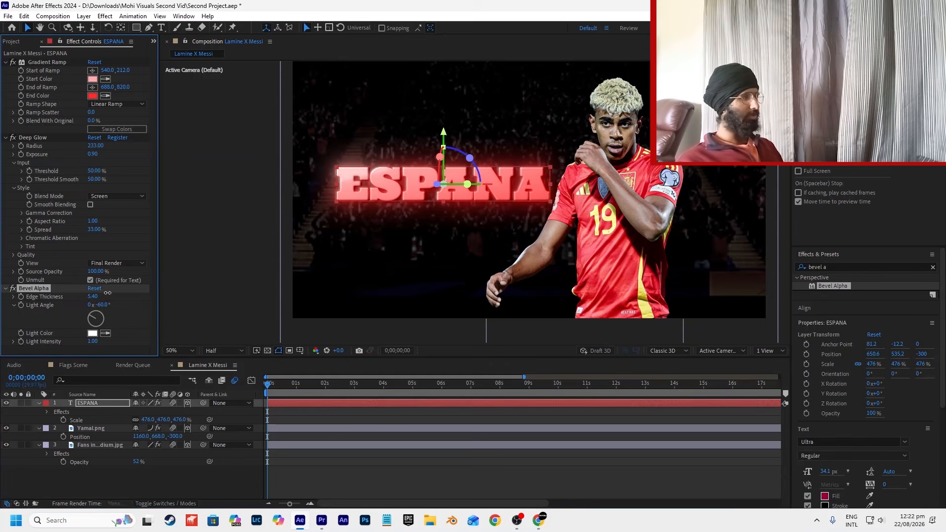
pyautogui.click(339, 426)
# Step: Compare the ESPANA title's styling with the reference reel in Premiere Pro and reselect the ESPANA layer in After Effects
pyautogui.hotkey('alt', 'Tab')
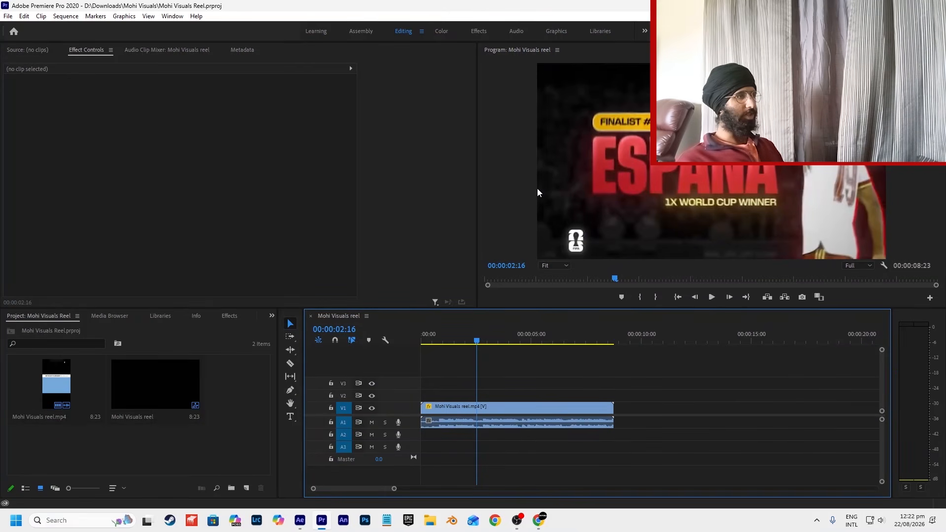
pyautogui.hotkey('alt', 'Tab')
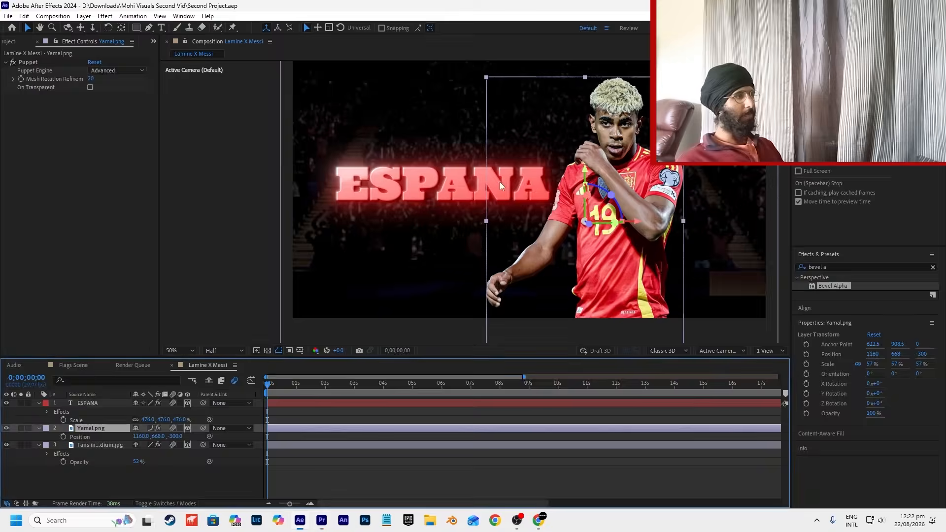
pyautogui.click(456, 192)
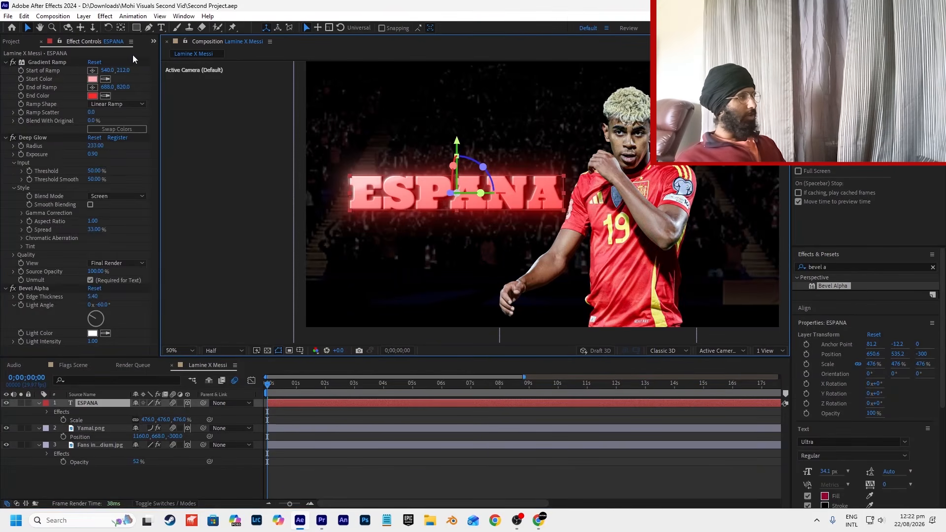
# Step: Check the reference reel, then draw a yellow-filled rounded rectangle about 522 px wide just above the ESPANA title
pyautogui.click(374, 428)
pyautogui.hotkey('alt', 'Tab')
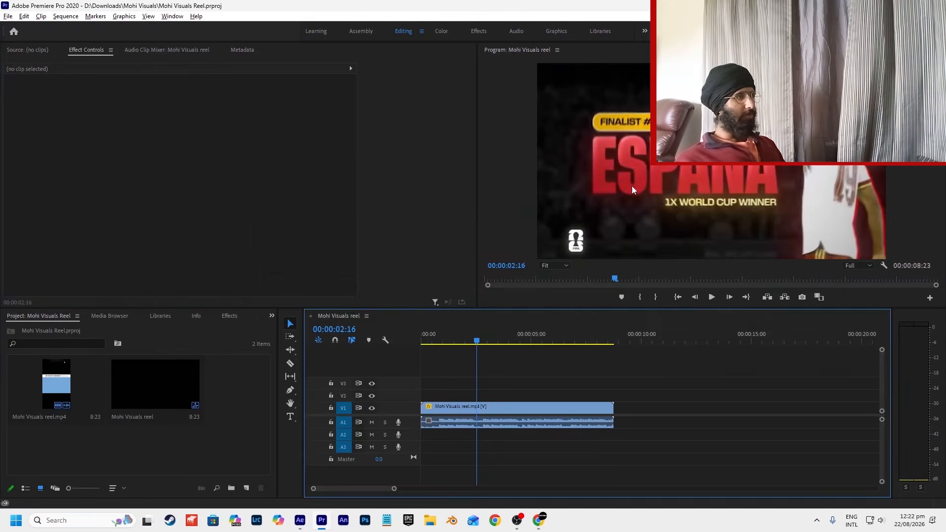
pyautogui.hotkey('alt', 'Tab')
pyautogui.click(183, 101)
pyautogui.moveTo(136, 28); pyautogui.dragTo(192, 36)
pyautogui.click(311, 28)
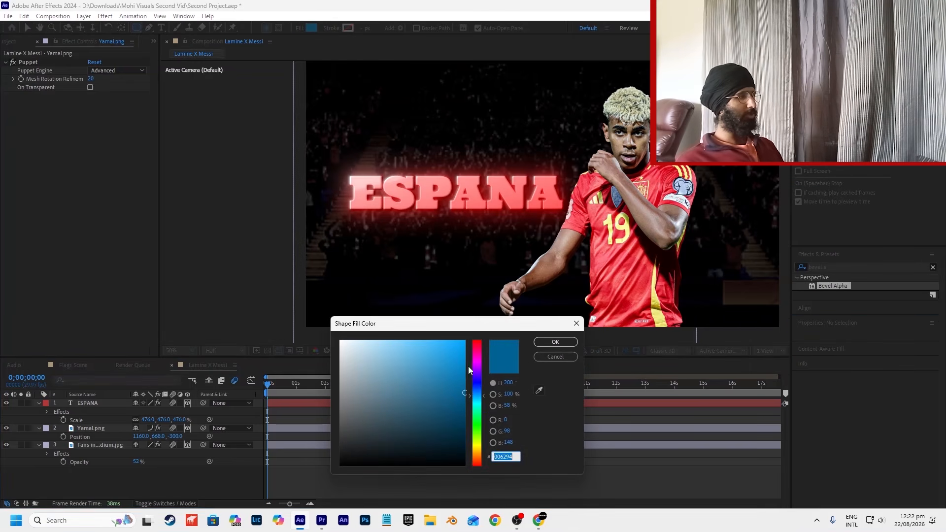
pyautogui.moveTo(477, 427); pyautogui.dragTo(480, 451)
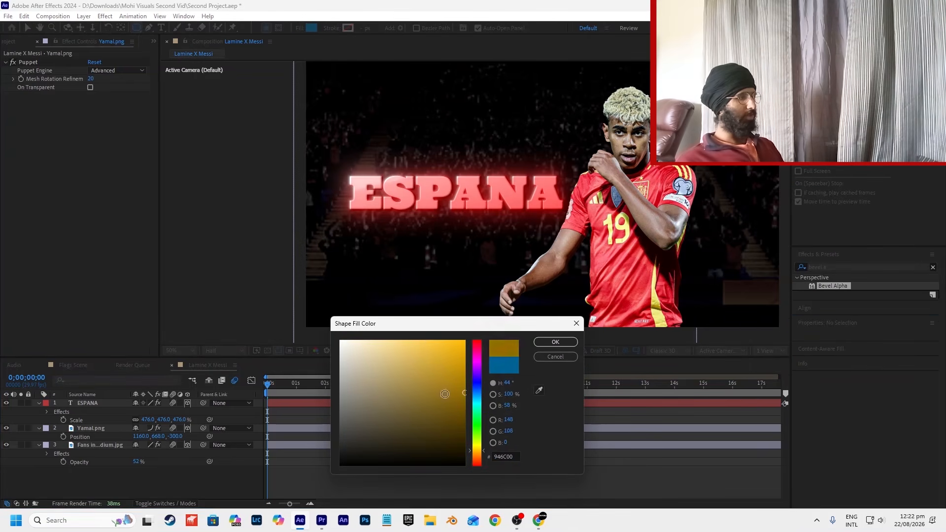
pyautogui.moveTo(445, 393); pyautogui.dragTo(429, 312)
pyautogui.click(556, 342)
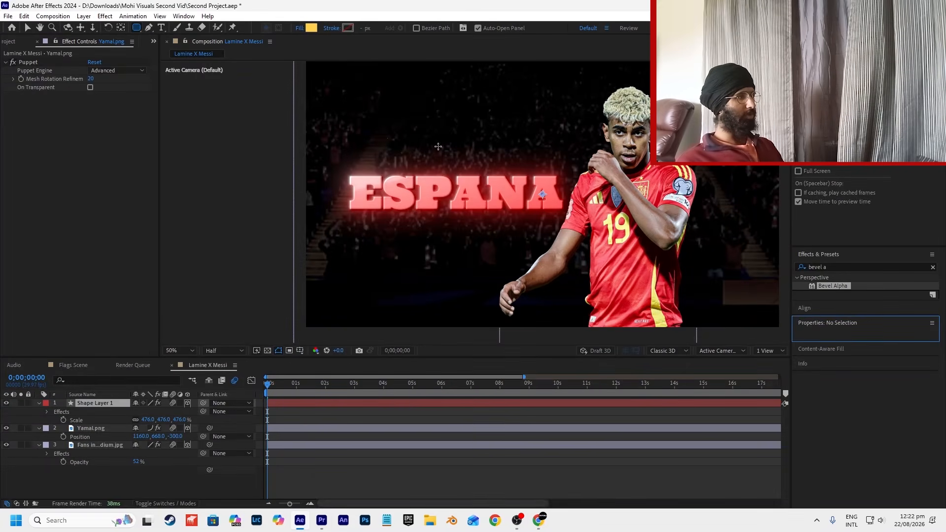
pyautogui.moveTo(388, 138); pyautogui.dragTo(516, 165)
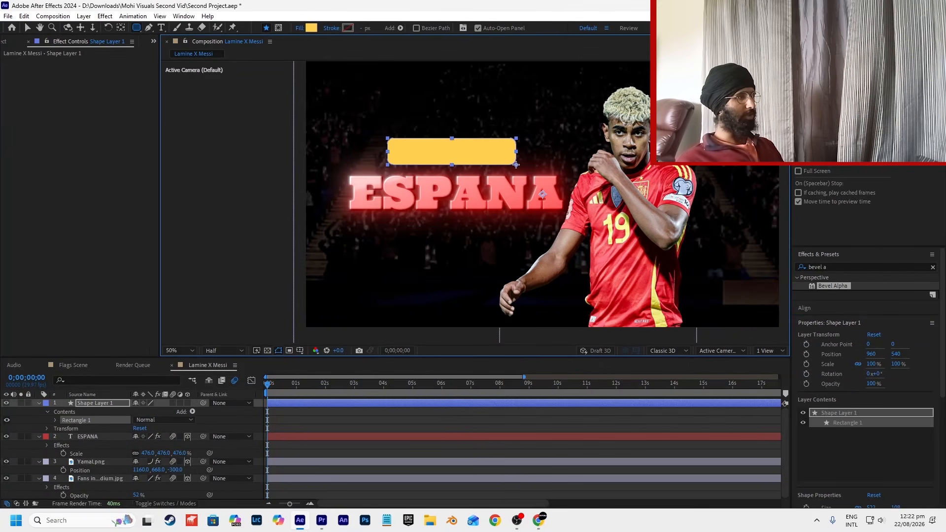
# Step: Set the yellow rectangle's size to 522 by 98 and its Roundness to 39
pyautogui.click(55, 420)
pyautogui.click(63, 429)
pyautogui.click(157, 446)
pyautogui.moveTo(137, 453); pyautogui.dragTo(151, 453)
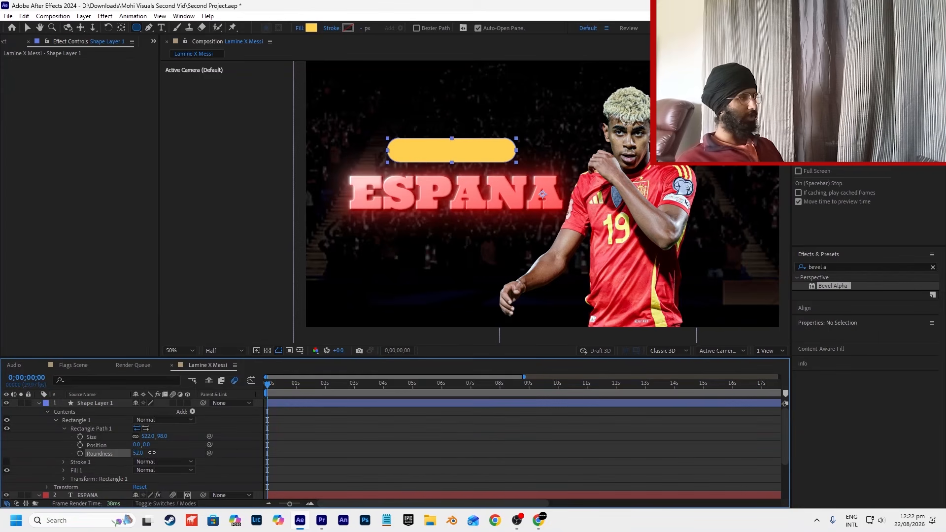
pyautogui.click(157, 452)
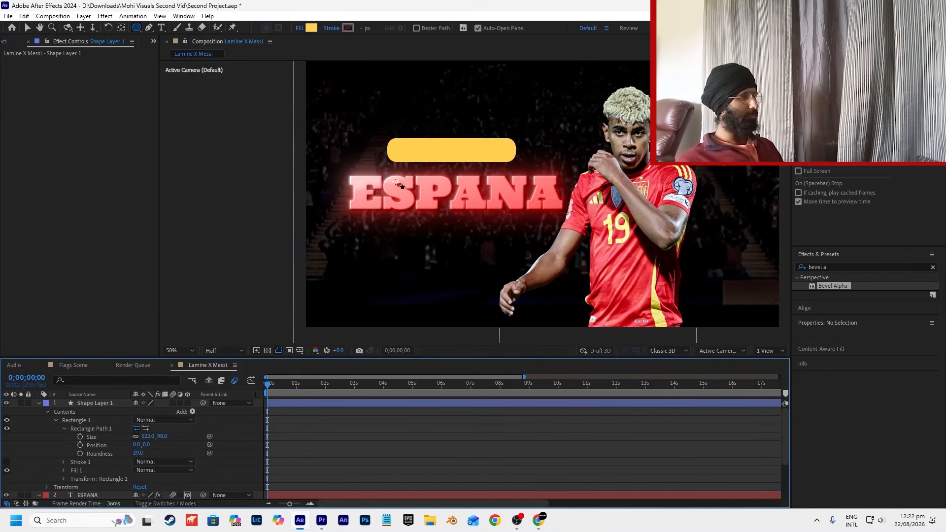
# Step: Copy the Deep Glow effect from the ESPANA layer onto the yellow rectangle's shape layer
pyautogui.click(27, 27)
pyautogui.click(344, 178)
pyautogui.click(46, 136)
pyautogui.hotkey('ctrl', 'c')
pyautogui.click(416, 148)
pyautogui.hotkey('ctrl', 'v')
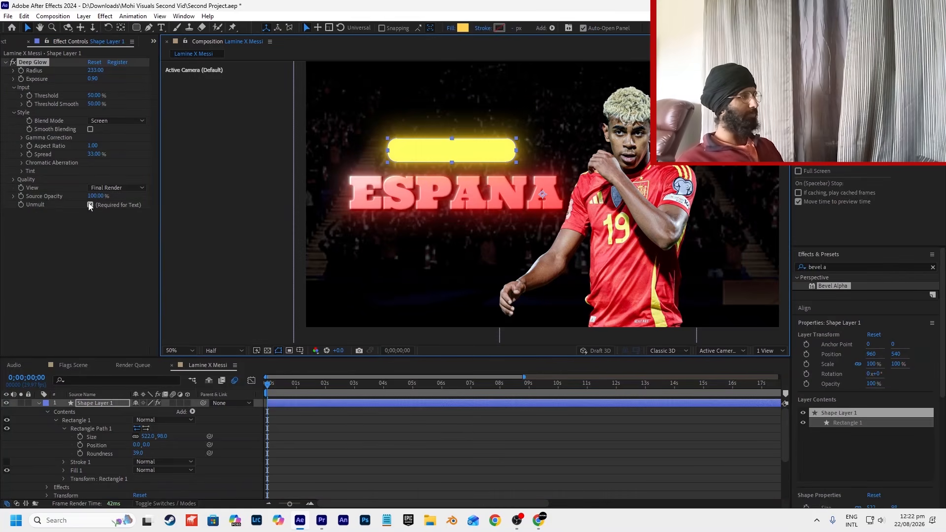
# Step: Compare with the reference reel and soften the yellow bar's Deep Glow to Radius 145 and Exposure 0.70
pyautogui.hotkey('alt', 'Tab')
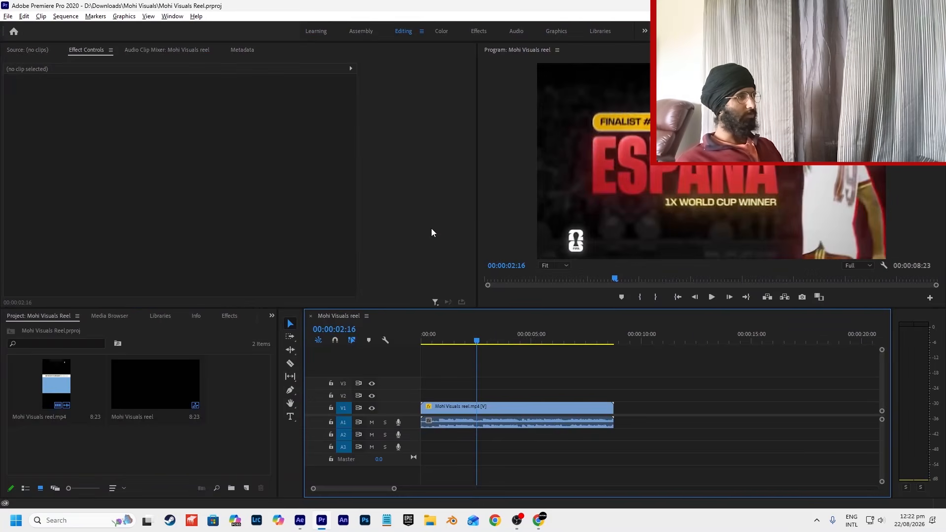
pyautogui.hotkey('alt', 'Tab')
pyautogui.moveTo(93, 79)
pyautogui.mouseDown()
pyautogui.moveTo(83, 79)
pyautogui.moveTo(87, 70)
pyautogui.mouseUp()
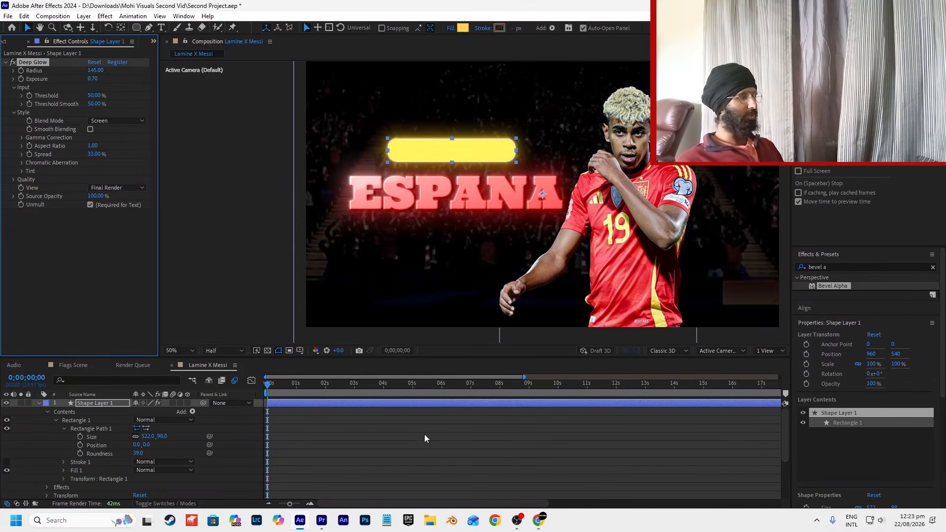
# Step: Add a new text layer reading FINALIST on the yellow bar
pyautogui.click(423, 436)
pyautogui.hotkey('ctrl', 't')
pyautogui.click(440, 155)
pyautogui.write('FINALIST')
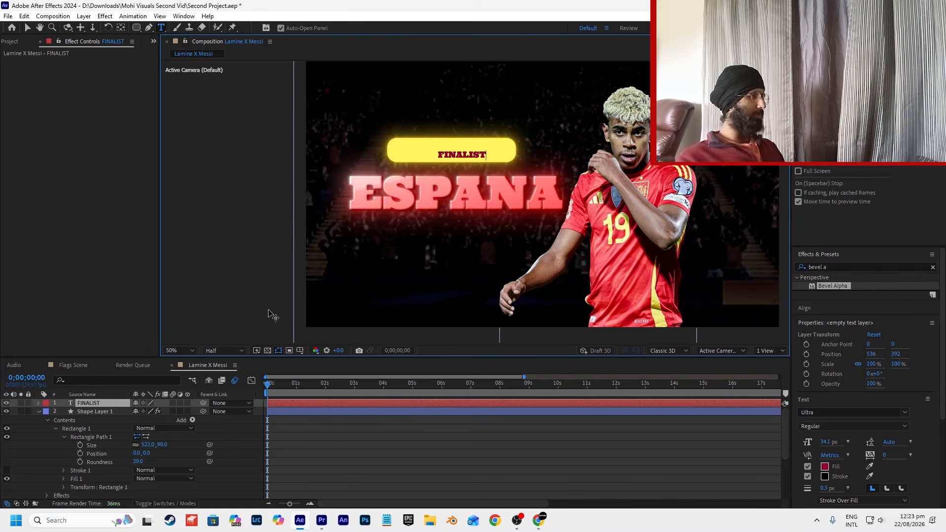
# Step: Make the FINALIST text and yellow bar layers 3D and set both positions to 960, 540, -300
pyautogui.click(39, 412)
pyautogui.click(87, 412)
pyautogui.keyDown('shift'); pyautogui.click(91, 403); pyautogui.keyUp('shift')
pyautogui.click(175, 403)
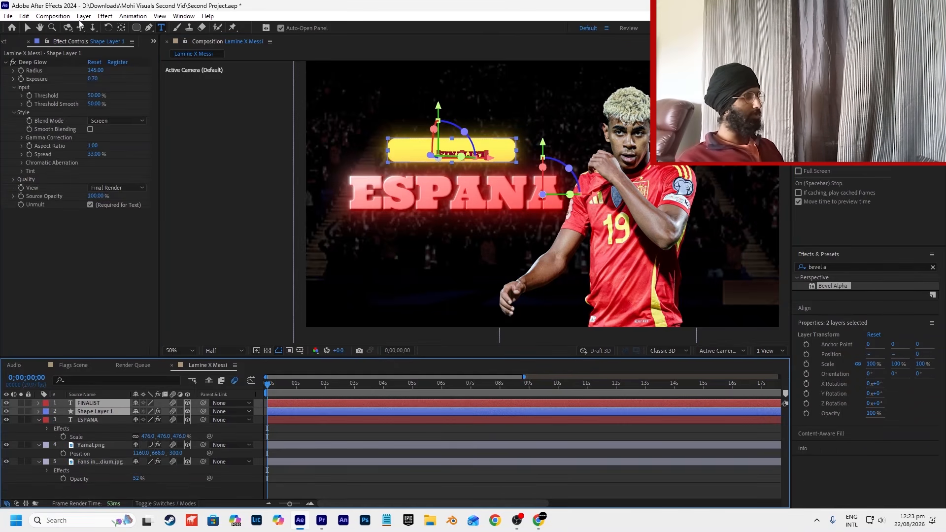
pyautogui.press('v')
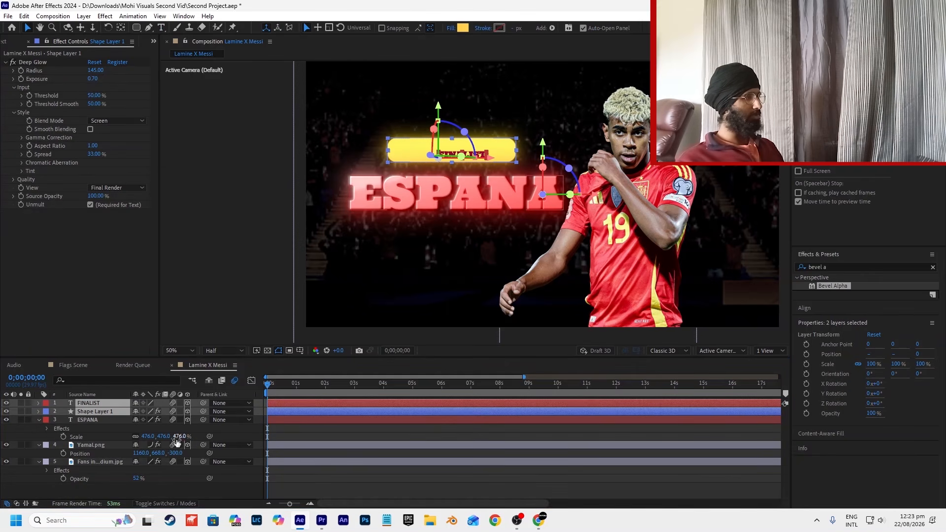
pyautogui.press('p')
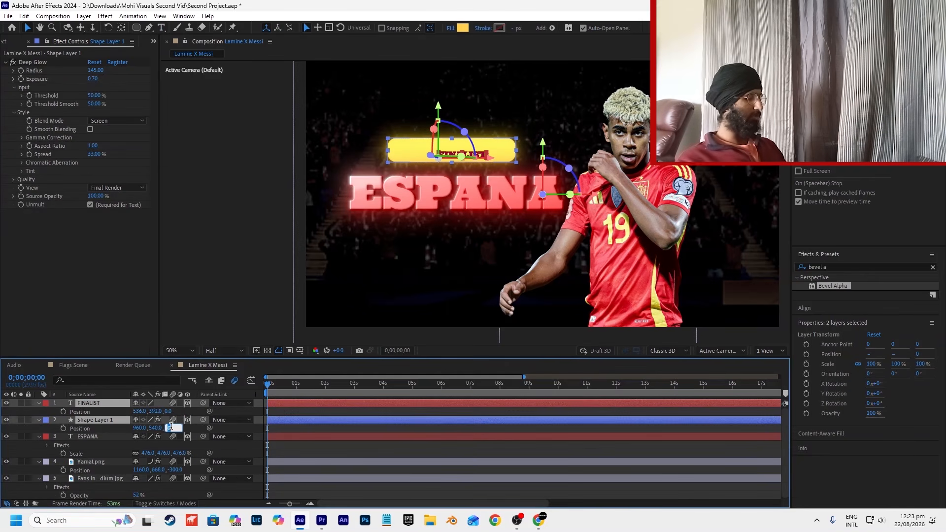
pyautogui.write('-300')
pyautogui.press('Return')
pyautogui.click(389, 431)
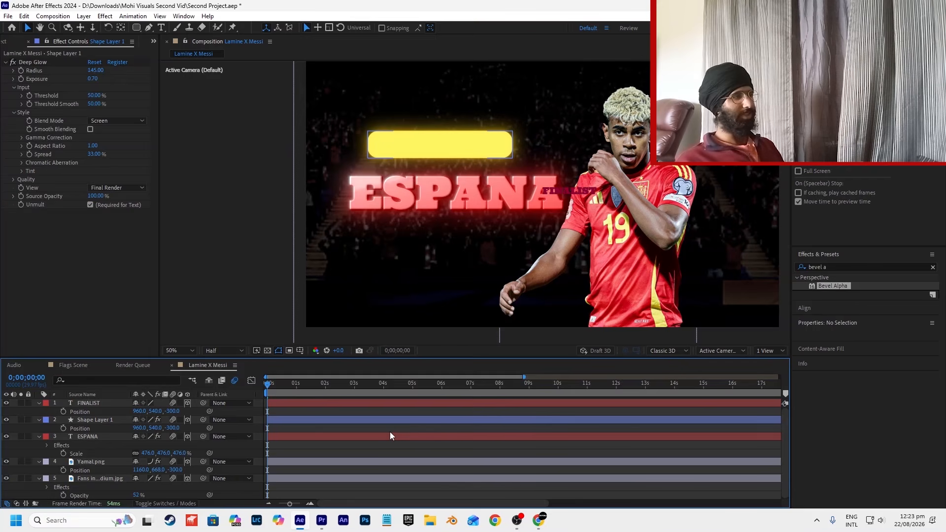
# Step: Enlarge the FINALIST text to 274% and centre its anchor point on the text
pyautogui.click(65, 404)
pyautogui.press('s')
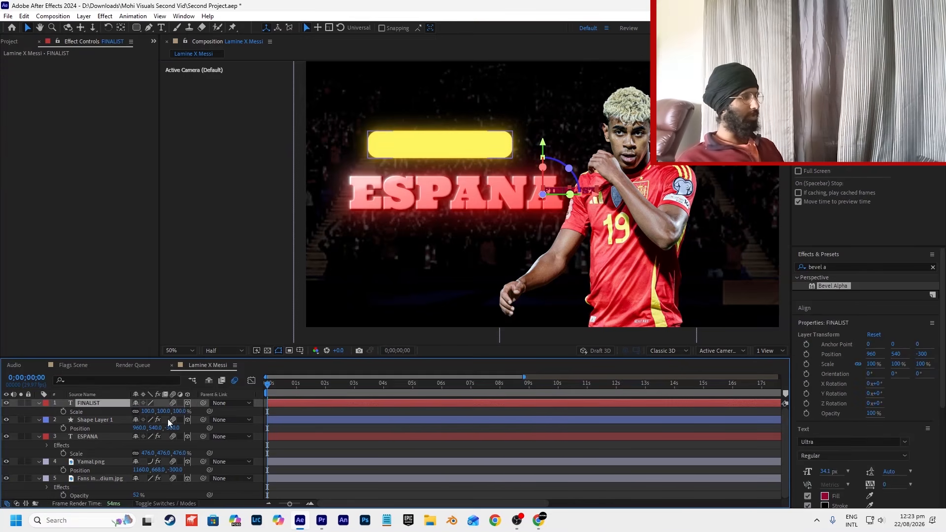
pyautogui.moveTo(150, 412); pyautogui.dragTo(233, 404)
pyautogui.hotkey('ctrl', 'alt', 'Home')
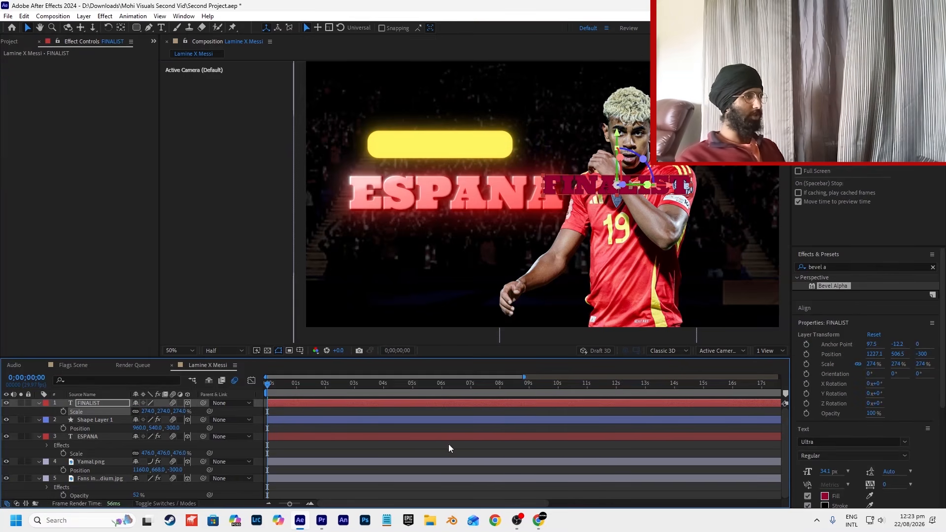
# Step: Move the FINALIST text onto the yellow bar, scale it to 177% and centre it within the bar
pyautogui.moveTo(586, 180); pyautogui.dragTo(403, 140)
pyautogui.press('s')
pyautogui.press('s')
pyautogui.moveTo(144, 411); pyautogui.dragTo(101, 422)
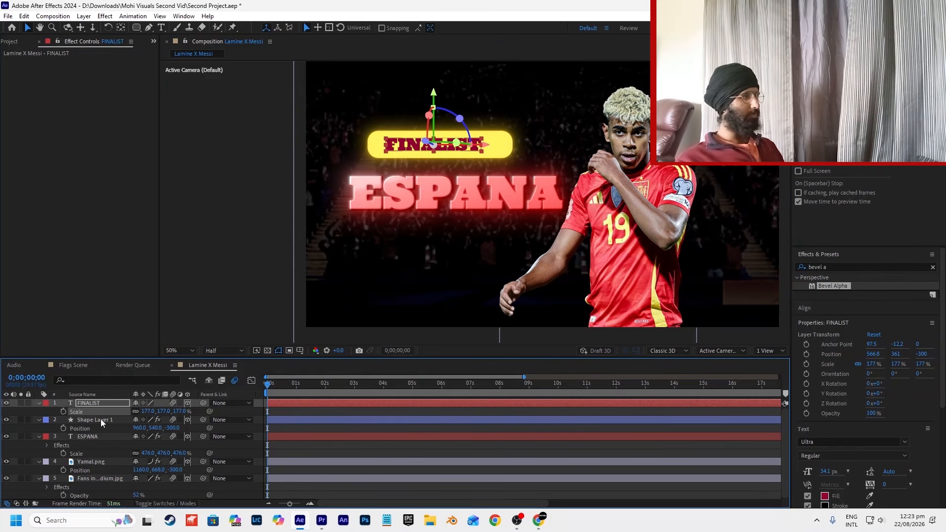
pyautogui.scroll(1, 388, 146)
pyautogui.moveTo(389, 146); pyautogui.dragTo(396, 144)
# Step: Check the label in the reference reel, then remove the FINALIST text's stroke and make its fill black
pyautogui.hotkey('alt', 'Tab')
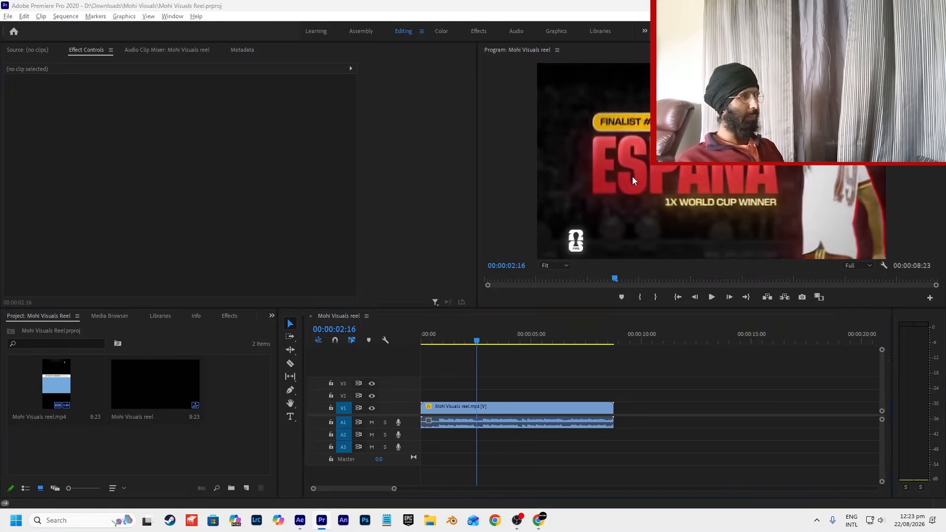
pyautogui.hotkey('alt', 'Tab')
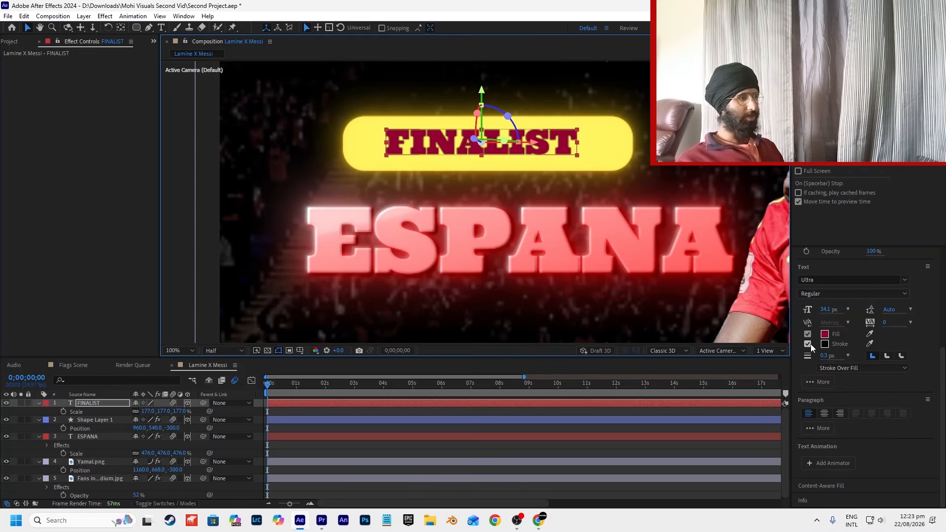
pyautogui.click(808, 344)
pyautogui.click(824, 358)
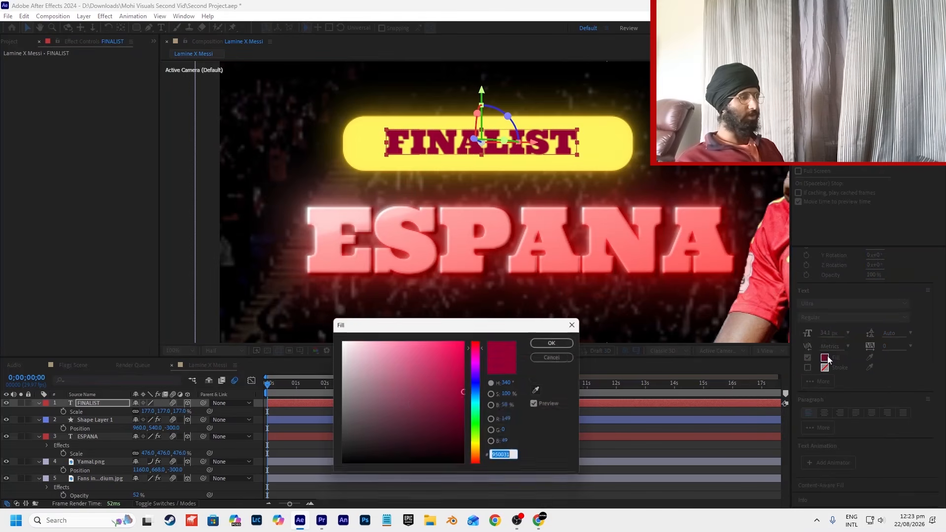
pyautogui.click(407, 415)
pyautogui.click(535, 344)
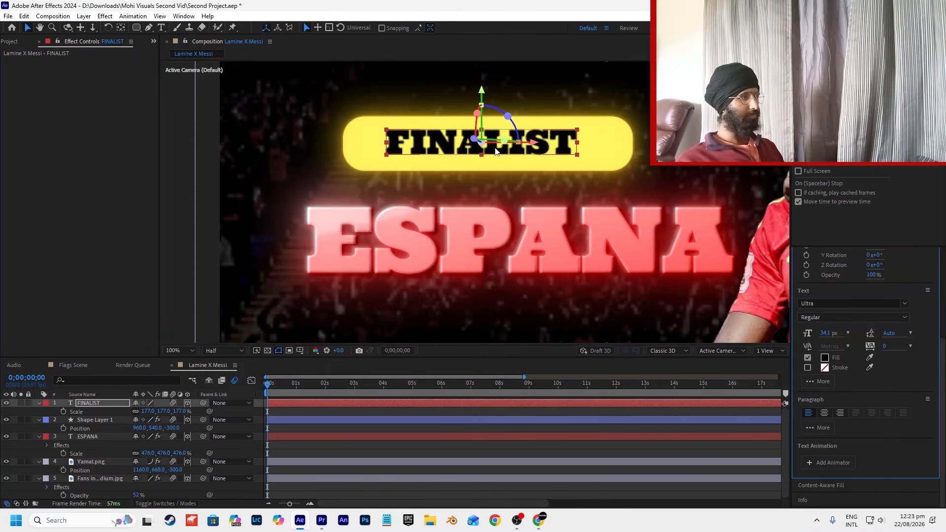
# Step: Change the FINALIST text's font to Orbitron and recentre the text in the yellow bar
pyautogui.click(831, 303)
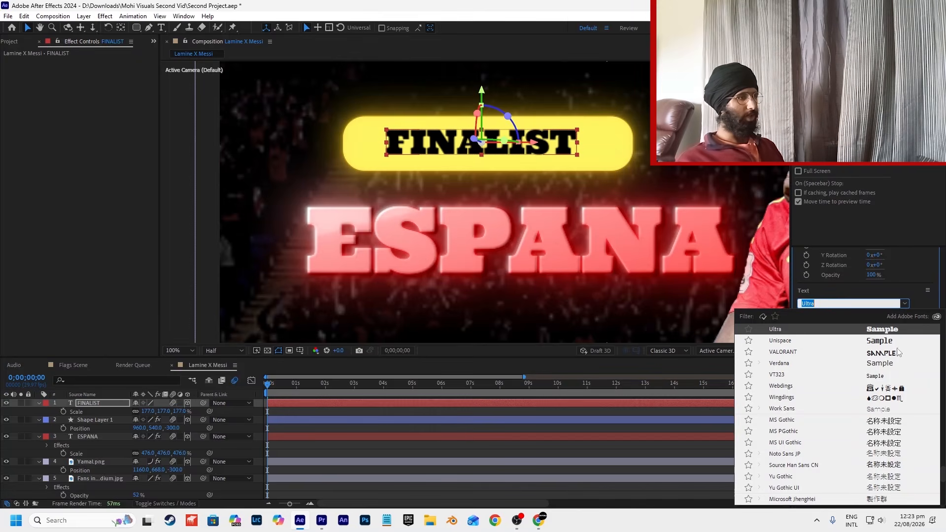
pyautogui.scroll(5, 941, 354)
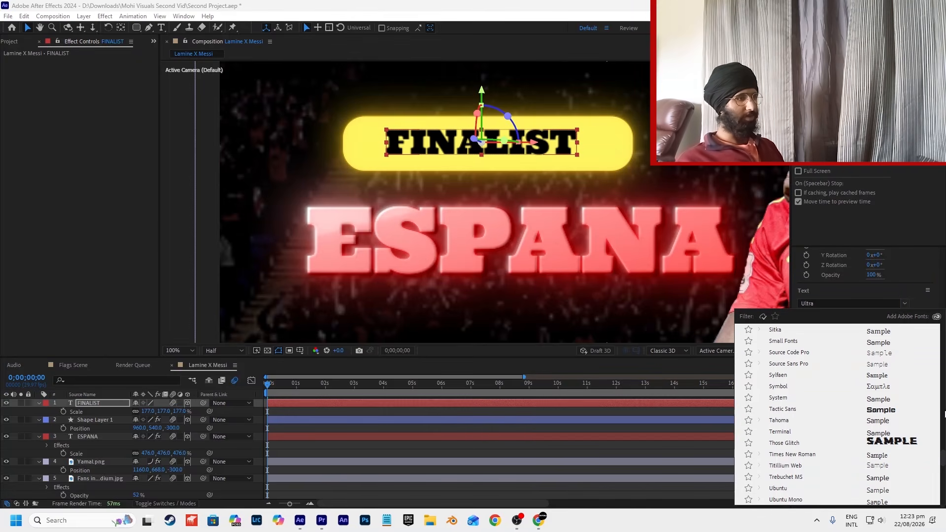
pyautogui.scroll(10, 941, 345)
pyautogui.scroll(4, 942, 345)
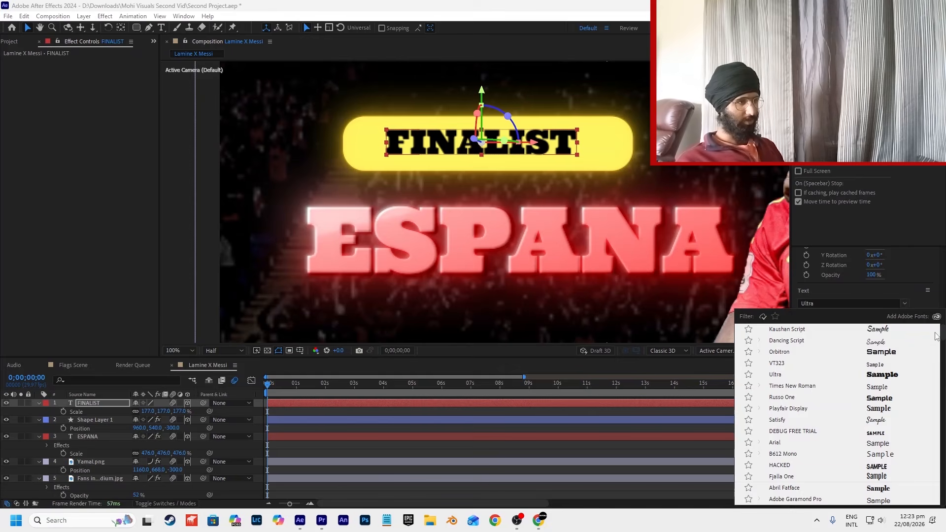
pyautogui.click(889, 351)
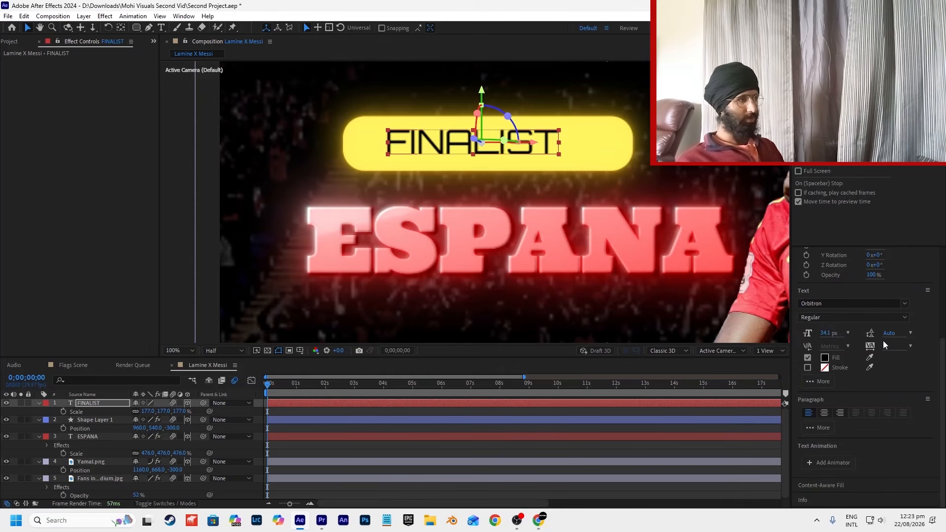
pyautogui.moveTo(444, 147); pyautogui.dragTo(453, 149)
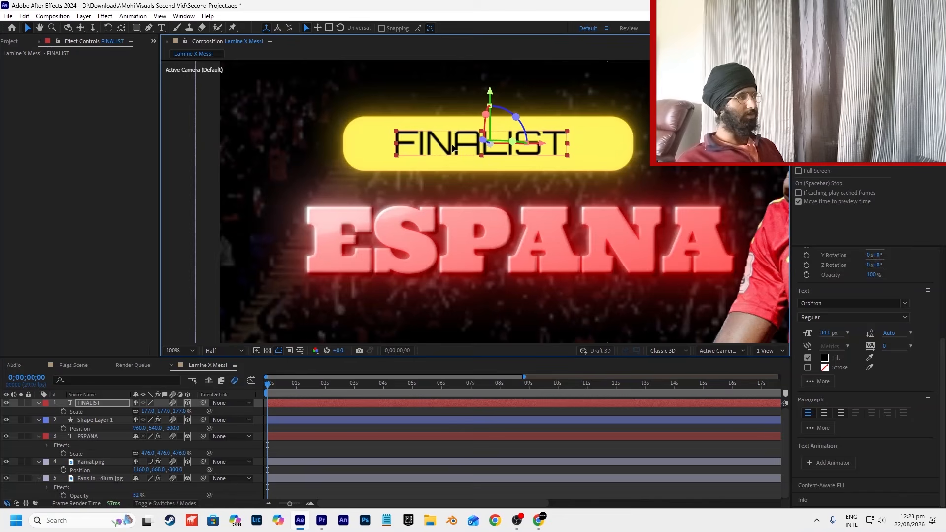
# Step: Set the FINALIST text's font style to Bold and deselect the layer
pyautogui.scroll(-2, 452, 145)
pyautogui.click(829, 318)
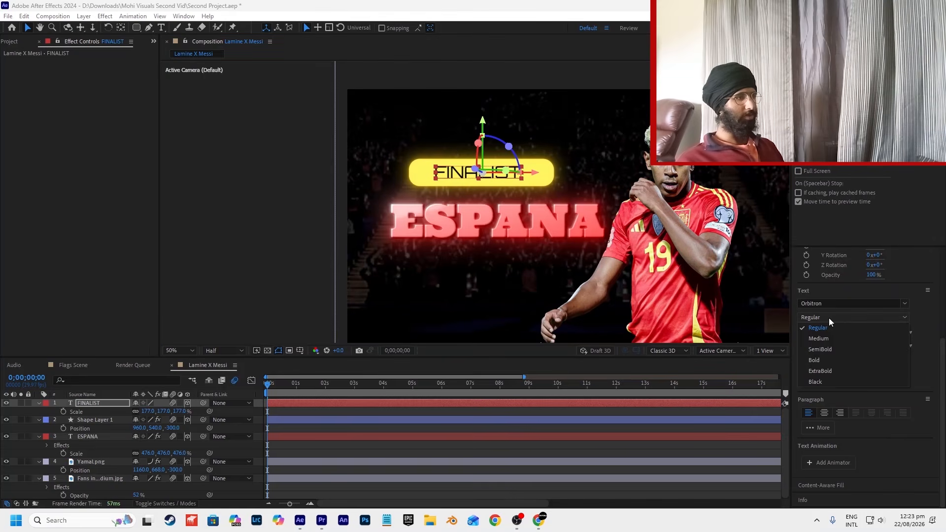
pyautogui.click(837, 359)
pyautogui.click(301, 256)
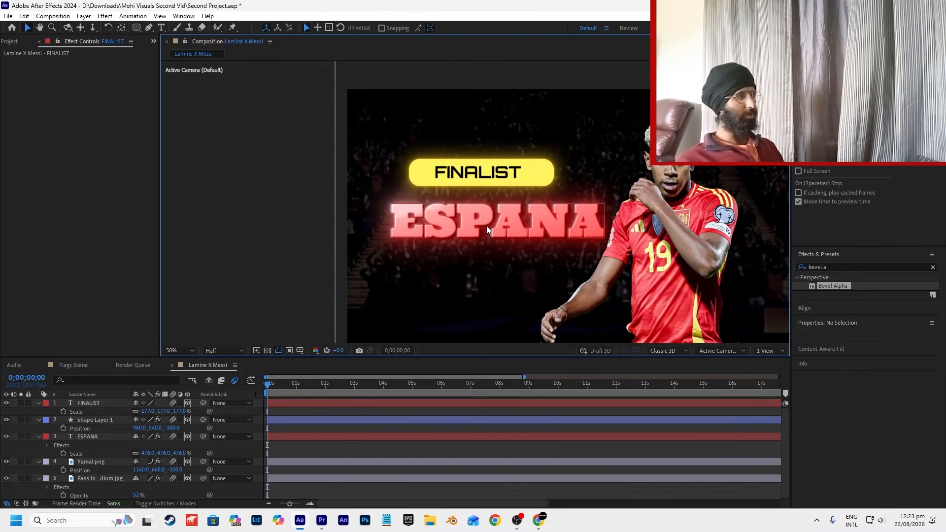
# Step: Inspect the FINALIST bar and ESPANA title up close and compare them with the reference reel in Premiere Pro
pyautogui.scroll(2, 486, 226)
pyautogui.click(485, 180)
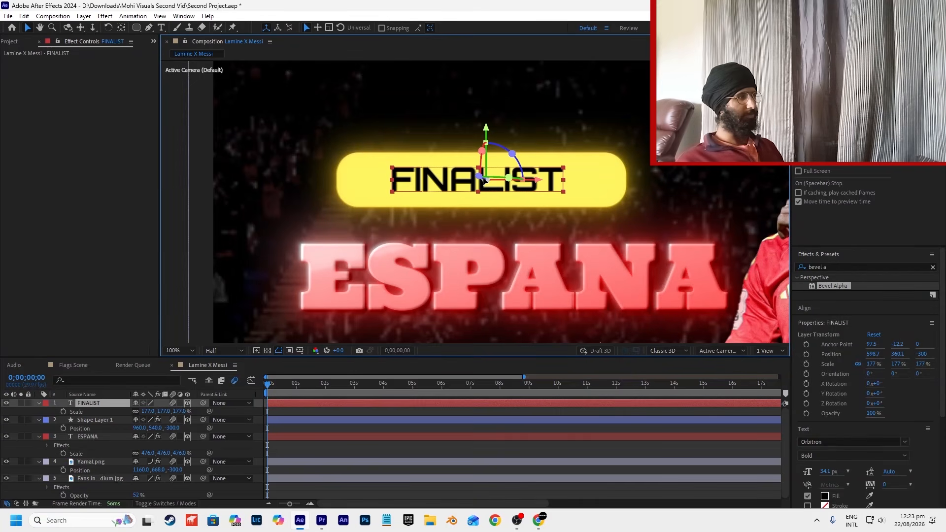
pyautogui.scroll(-4, 484, 180)
pyautogui.click(680, 234)
pyautogui.scroll(4, 565, 243)
pyautogui.scroll(-4, 566, 243)
pyautogui.scroll(2, 562, 272)
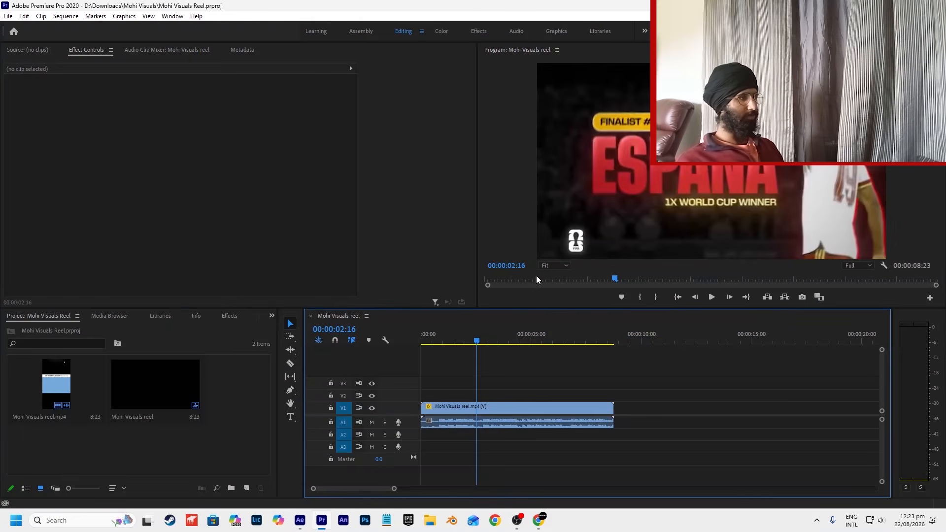
pyautogui.hotkey('alt', 'Tab')
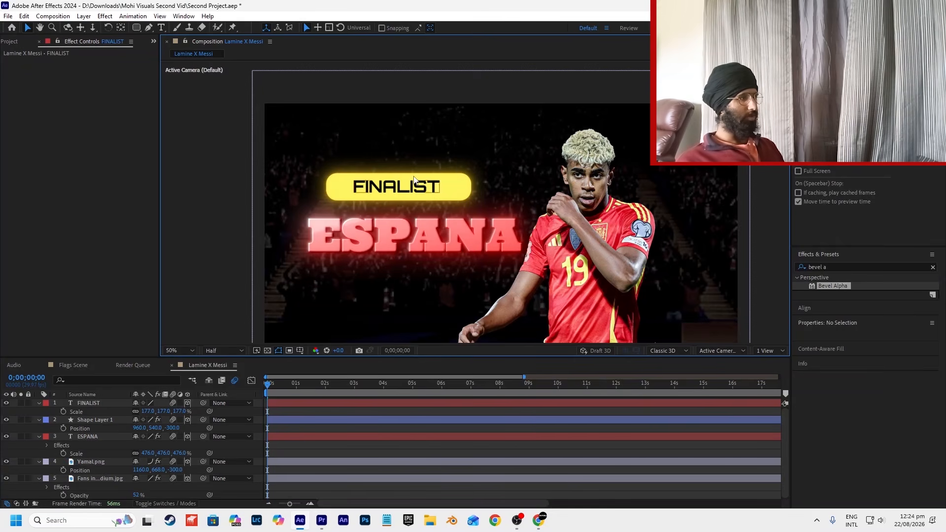
# Step: Add a text layer reading "1 x WC Winner" below the ESPANA title and make it a 3D layer
pyautogui.click(160, 28)
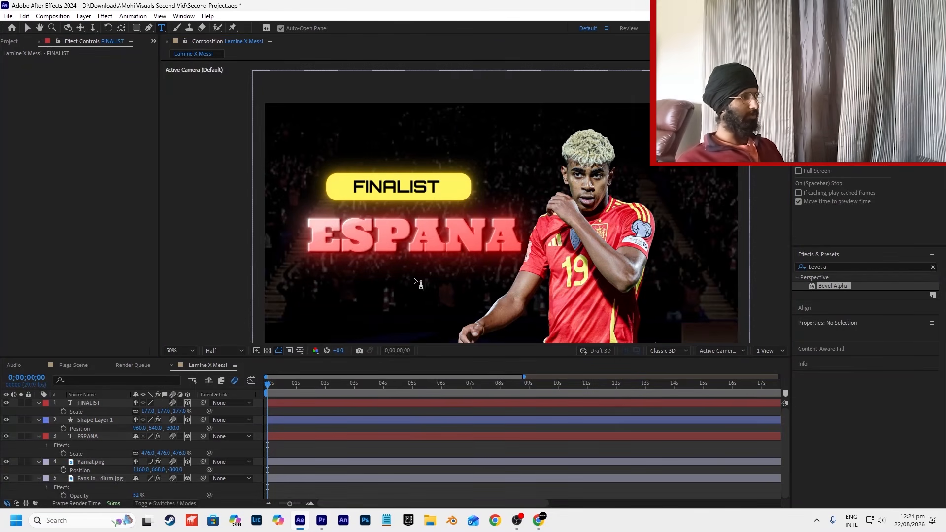
pyautogui.click(415, 278)
pyautogui.write('1 x WC Winner')
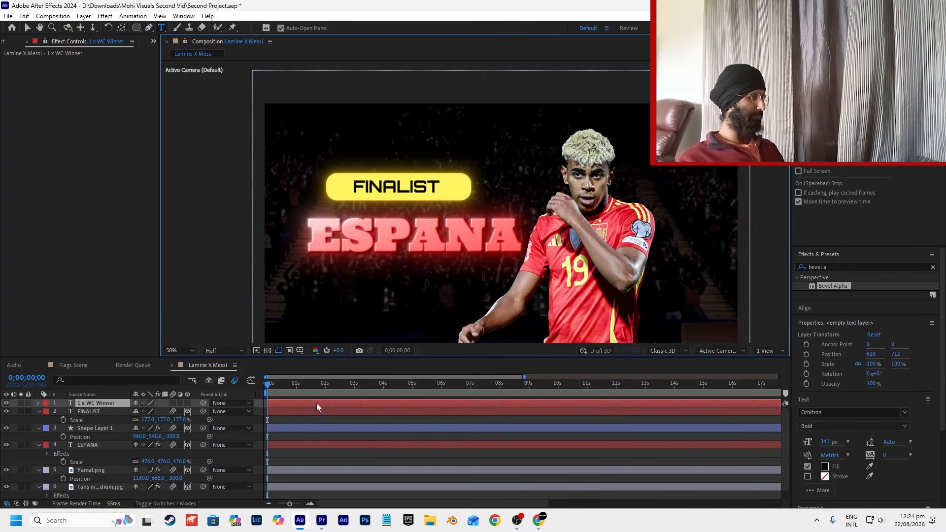
pyautogui.click(187, 403)
pyautogui.click(162, 407)
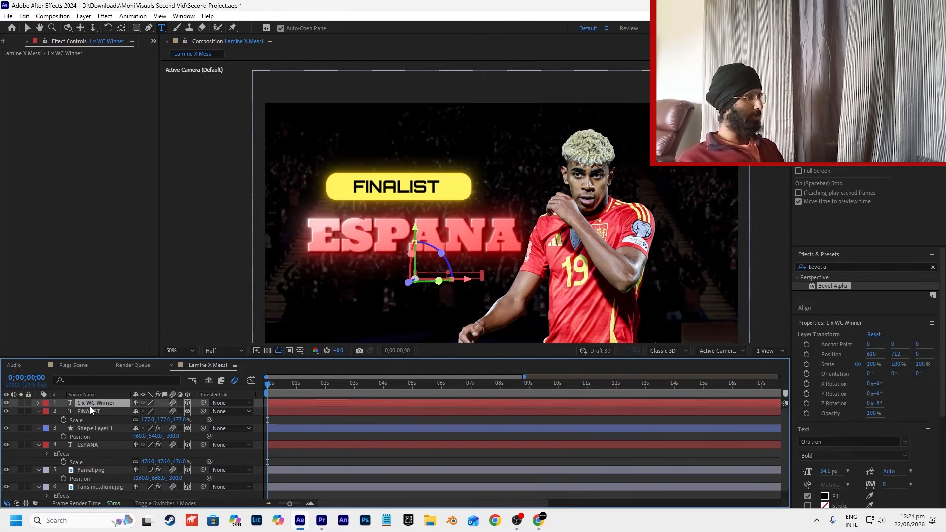
# Step: Set the "1 x WC Winner" caption's Z position to -300
pyautogui.press('p')
pyautogui.click(168, 410)
pyautogui.write('-30')
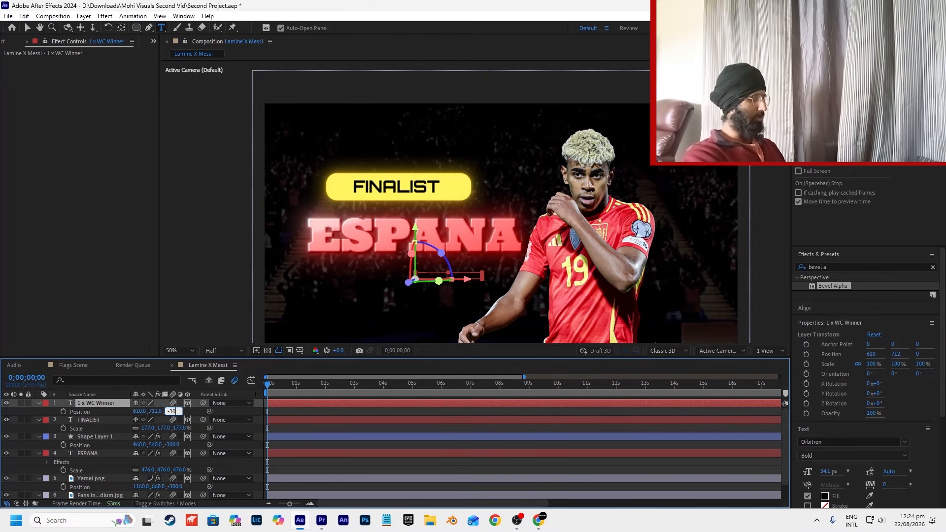
pyautogui.write('0')
pyautogui.press('Return')
# Step: Scale the caption to 220%, centre its anchor point and position it just beneath the ESPANA title
pyautogui.press('s')
pyautogui.moveTo(148, 411); pyautogui.dragTo(188, 379)
pyautogui.click(28, 28)
pyautogui.moveTo(517, 276); pyautogui.dragTo(463, 271)
pyautogui.moveTo(148, 410); pyautogui.dragTo(142, 405)
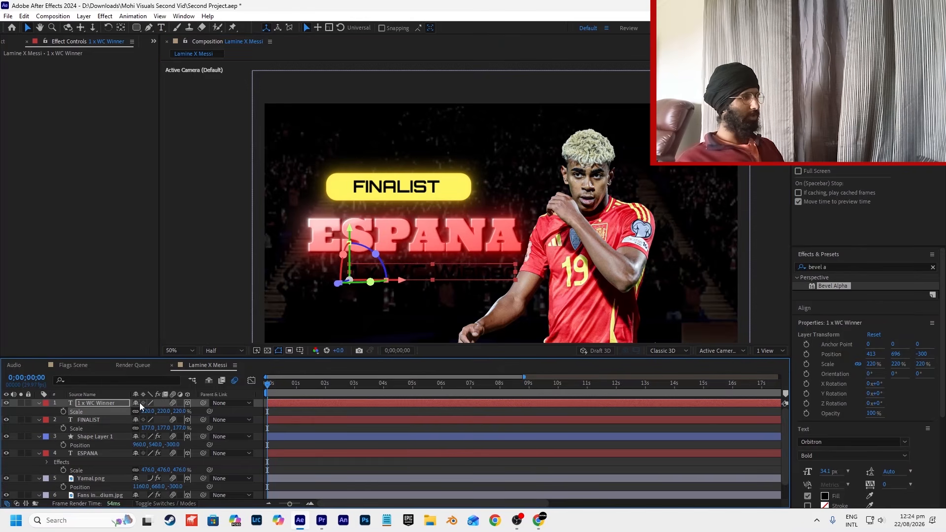
pyautogui.hotkey('ctrl', 'alt', 'Home')
pyautogui.moveTo(402, 266); pyautogui.dragTo(396, 269)
# Step: Check the reference reel and change the caption's text fill colour to light yellow
pyautogui.scroll(-4, 832, 396)
pyautogui.hotkey('alt', 'Tab')
pyautogui.hotkey('alt', 'Tab')
pyautogui.click(825, 359)
pyautogui.click(477, 443)
pyautogui.moveTo(415, 378); pyautogui.dragTo(405, 339)
pyautogui.click(556, 342)
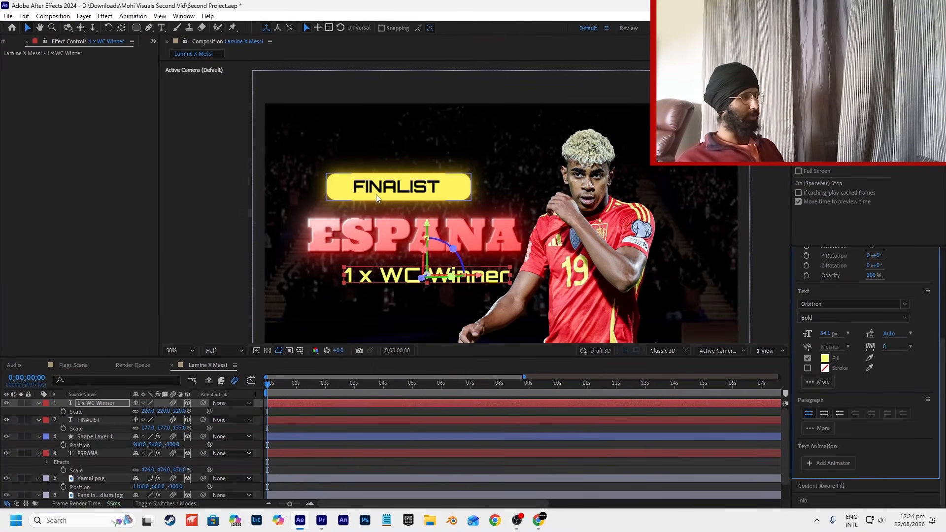
# Step: Copy the Deep Glow effect from the ESPANA title onto the "1 x WC Winner" caption and save the project
pyautogui.click(340, 232)
pyautogui.click(49, 137)
pyautogui.hotkey('ctrl', 'c')
pyautogui.click(389, 285)
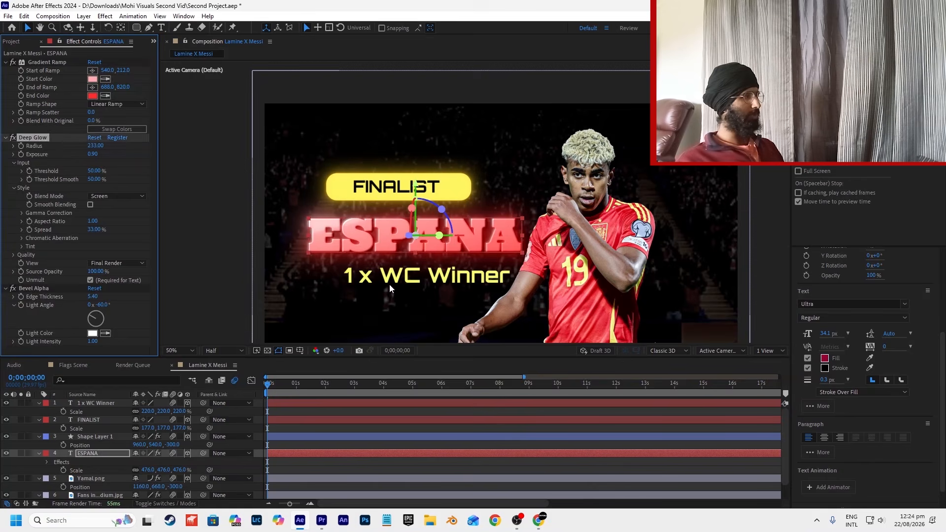
pyautogui.hotkey('ctrl', 'v')
pyautogui.scroll(-2, 728, 291)
pyautogui.click(743, 280)
pyautogui.scroll(2, 468, 235)
pyautogui.hotkey('ctrl', 's')
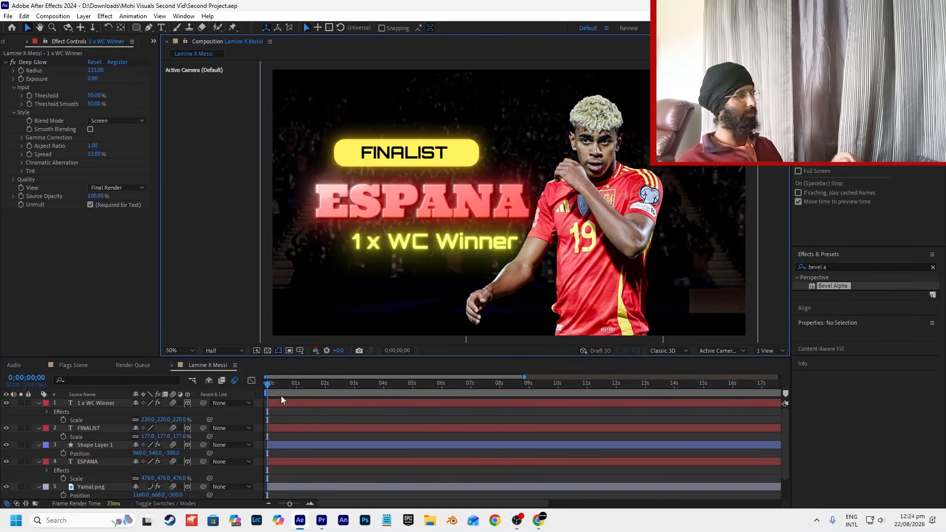
# Step: Preview the opening three seconds, return to the start and add a camera with its default settings
pyautogui.click(414, 382)
pyautogui.moveTo(413, 397); pyautogui.dragTo(353, 421)
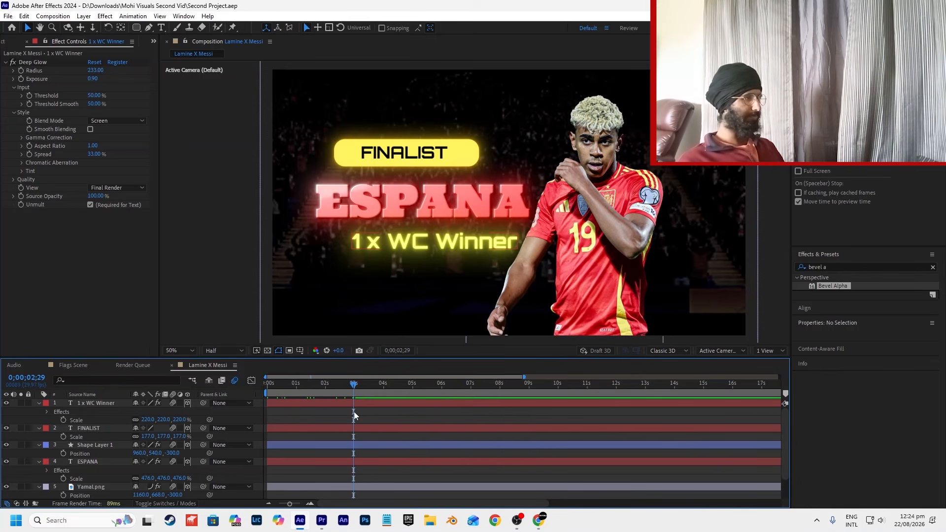
pyautogui.moveTo(356, 393); pyautogui.dragTo(233, 396)
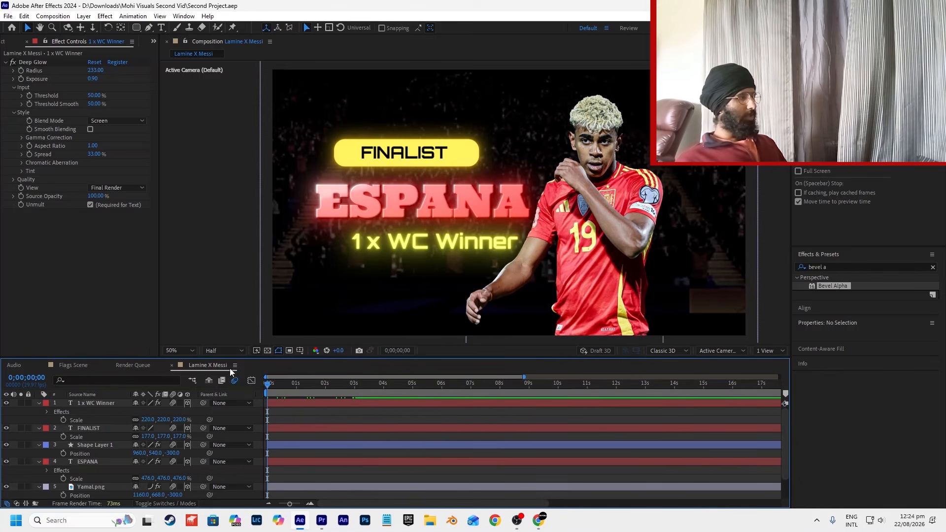
pyautogui.click(84, 16)
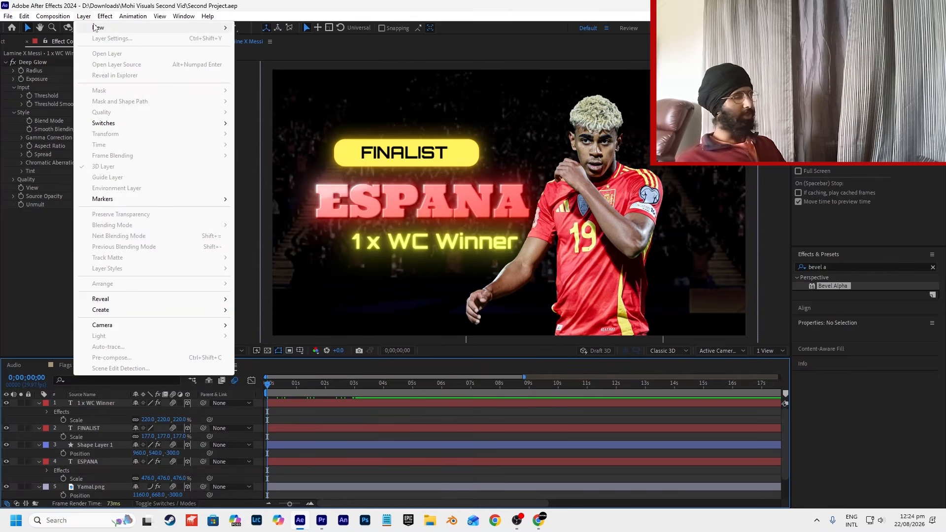
pyautogui.moveTo(95, 27)
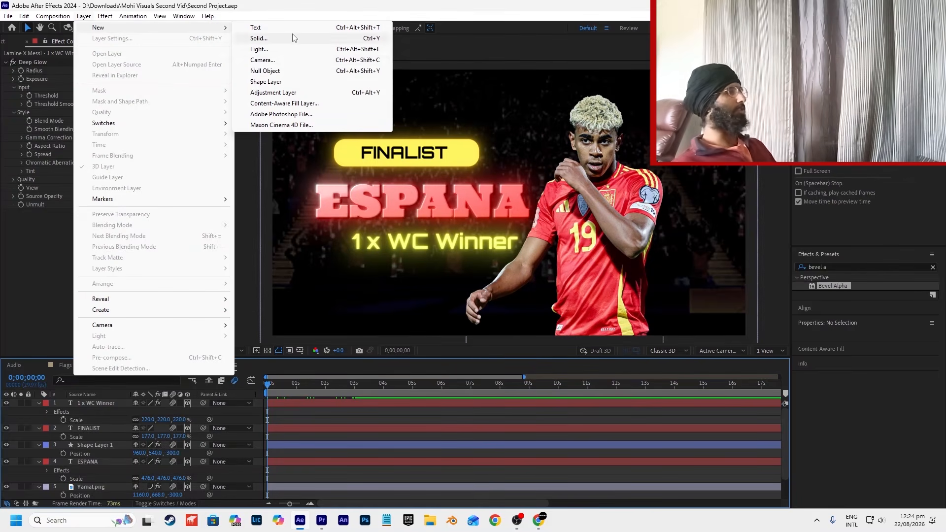
pyautogui.click(305, 65)
pyautogui.press('Return')
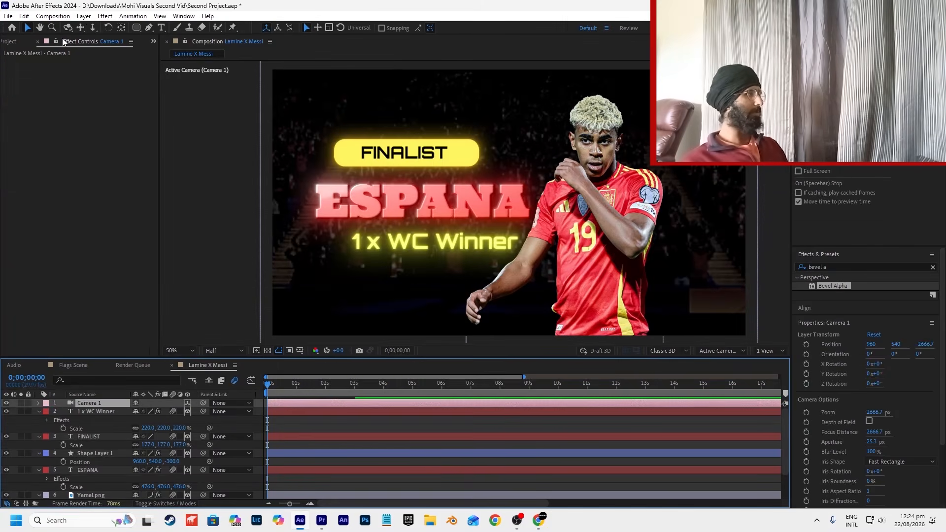
# Step: Add a null object, make it a 3D layer and parent the camera to it
pyautogui.click(83, 17)
pyautogui.moveTo(97, 27)
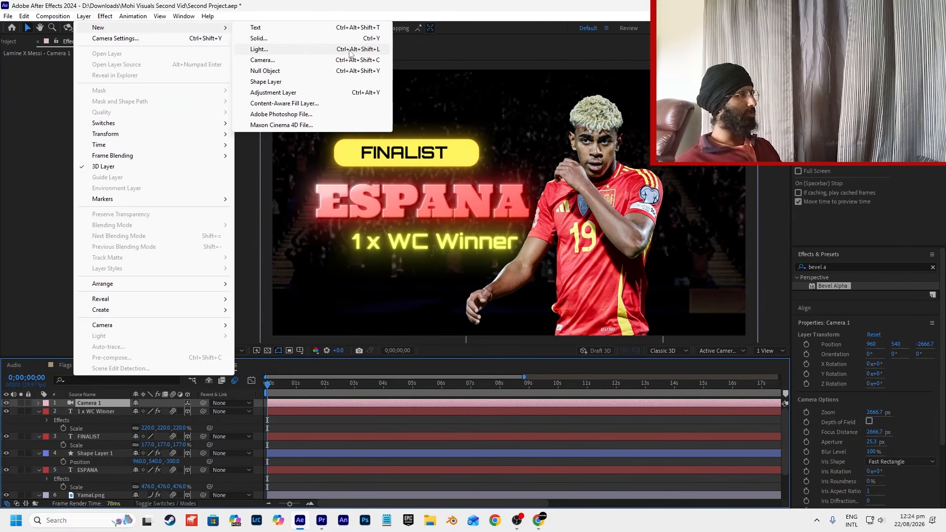
pyautogui.click(306, 70)
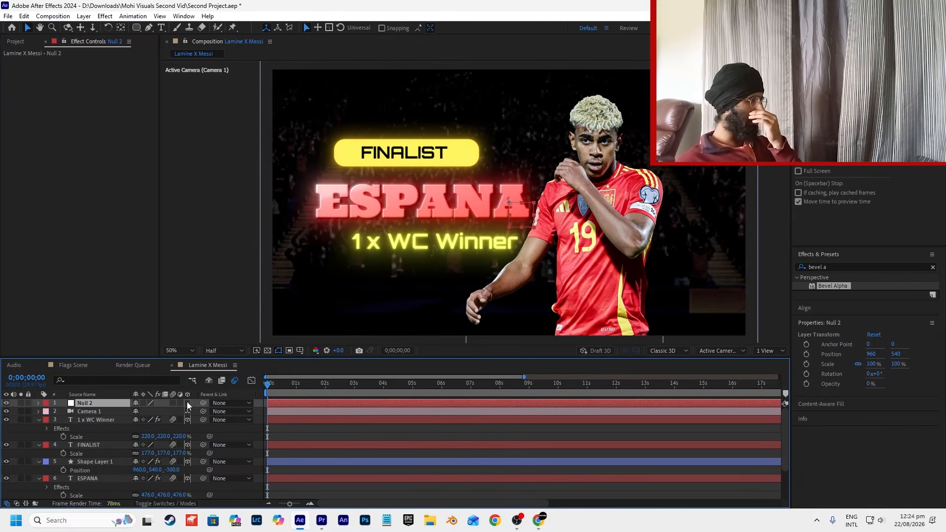
pyautogui.click(188, 403)
pyautogui.moveTo(203, 412); pyautogui.dragTo(87, 401)
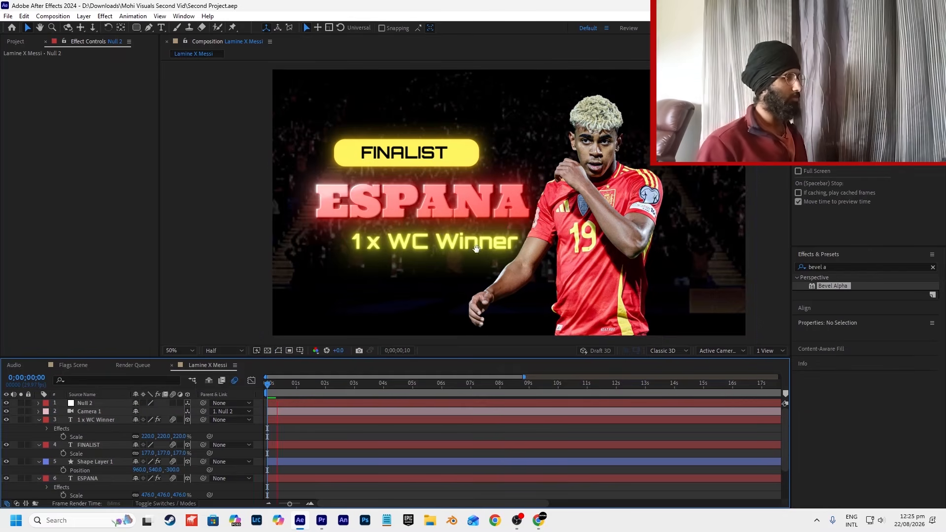
# Step: Set a Position keyframe on the camera's parent null at the start of the composition and preview playback
pyautogui.press('space')
pyautogui.press('Home')
pyautogui.click(102, 406)
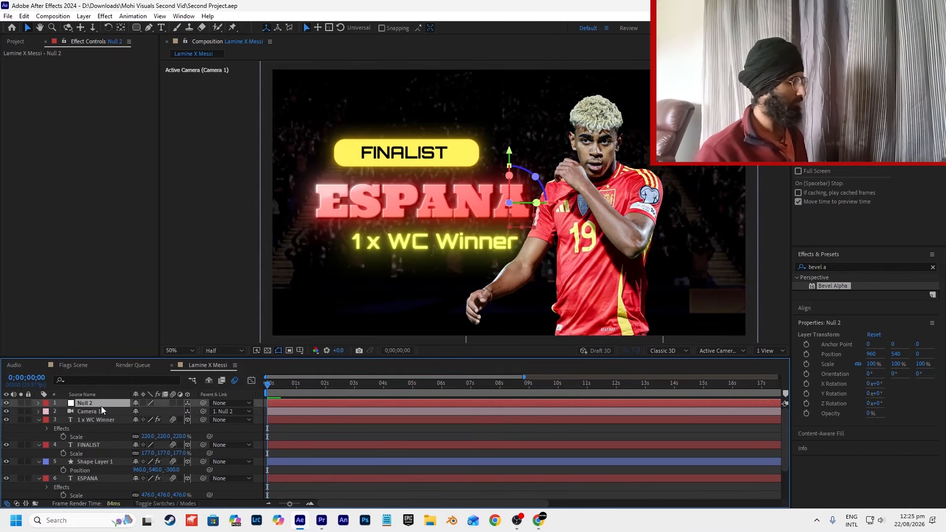
pyautogui.press('p')
pyautogui.click(62, 412)
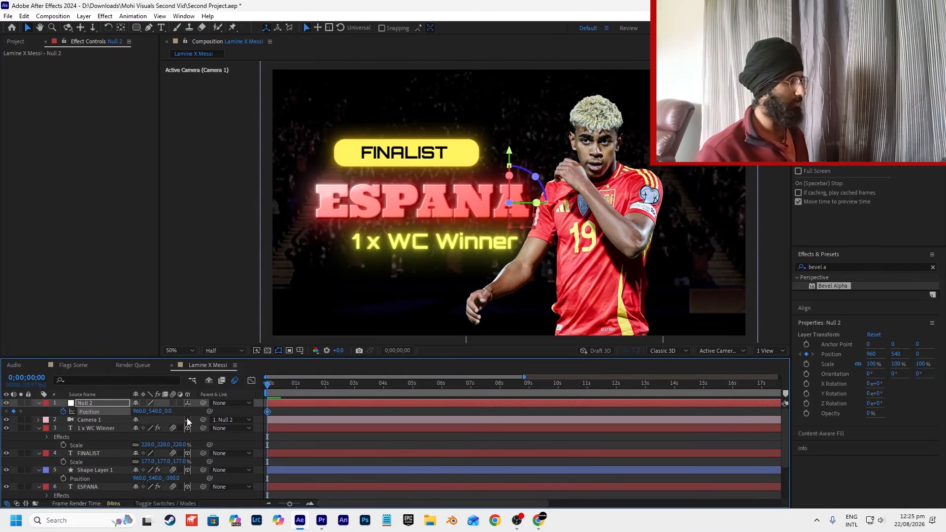
pyautogui.click(304, 410)
pyautogui.press('space')
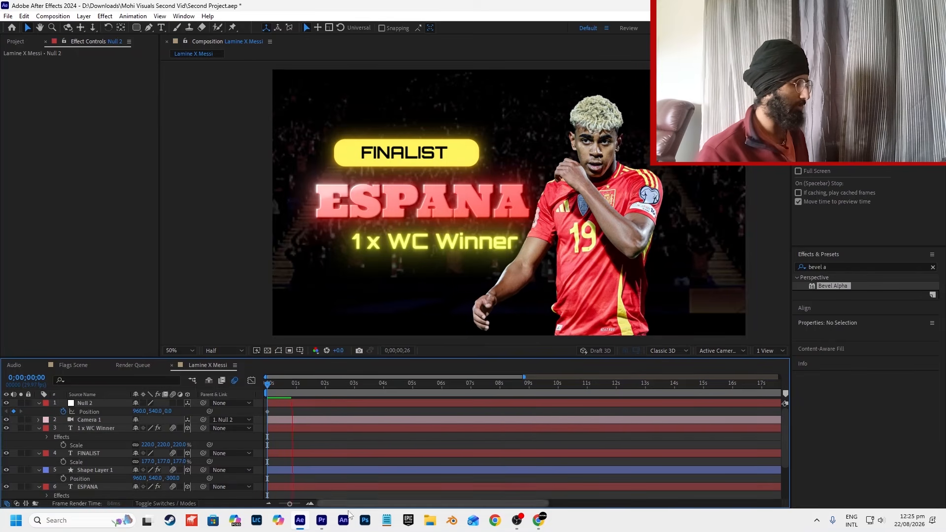
# Step: Check the camera move in the Premiere Pro reference reel, return to After Effects and move the playhead to 3 seconds
pyautogui.click(326, 525)
pyautogui.moveTo(467, 344); pyautogui.dragTo(503, 342)
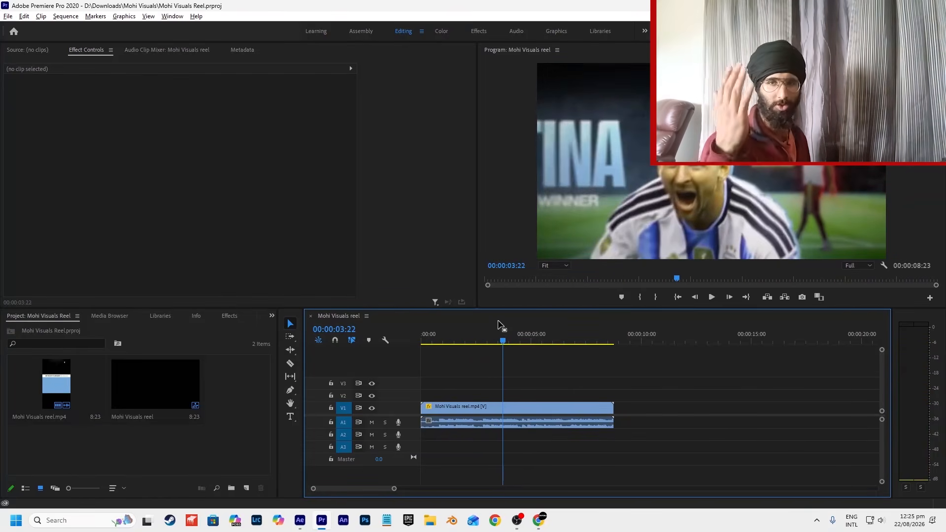
pyautogui.hotkey('alt', 'Tab')
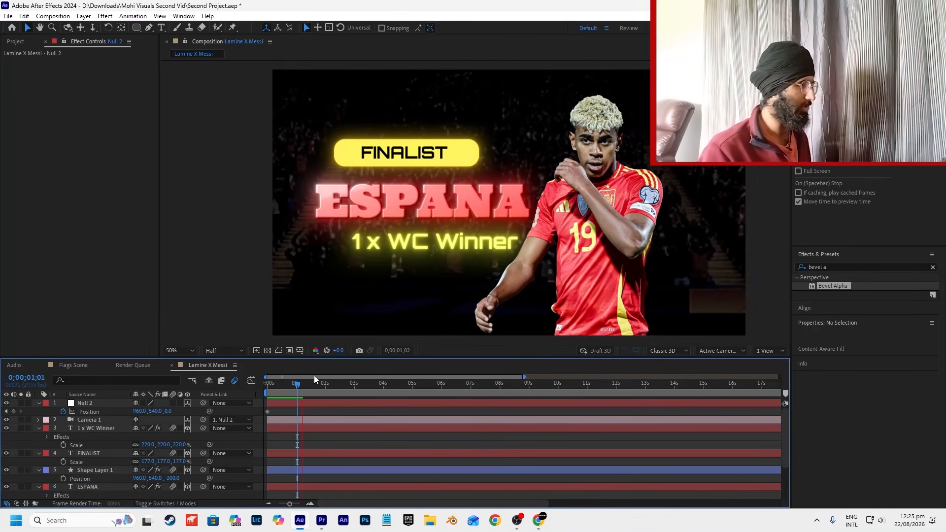
pyautogui.press('space')
pyautogui.click(355, 394)
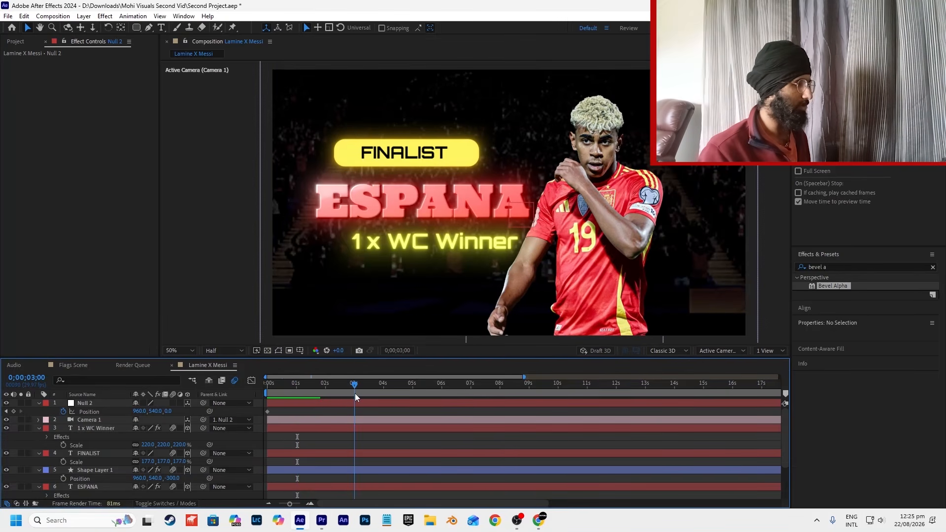
pyautogui.moveTo(355, 393)
pyautogui.mouseDown()
pyautogui.moveTo(324, 398)
pyautogui.moveTo(354, 397)
pyautogui.mouseUp()
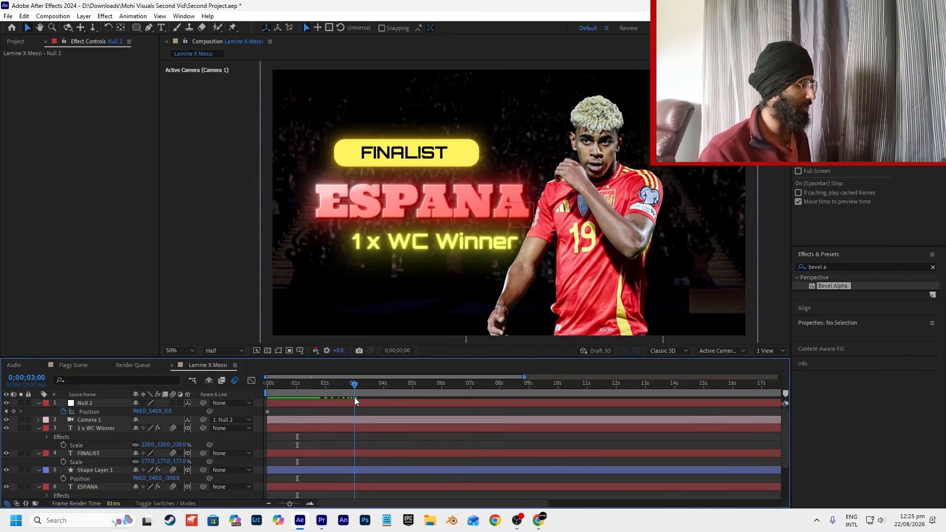
# Step: Keyframe the null's Z position at 3 seconds to -1375 and compare the framing with the reference reel
pyautogui.click(89, 403)
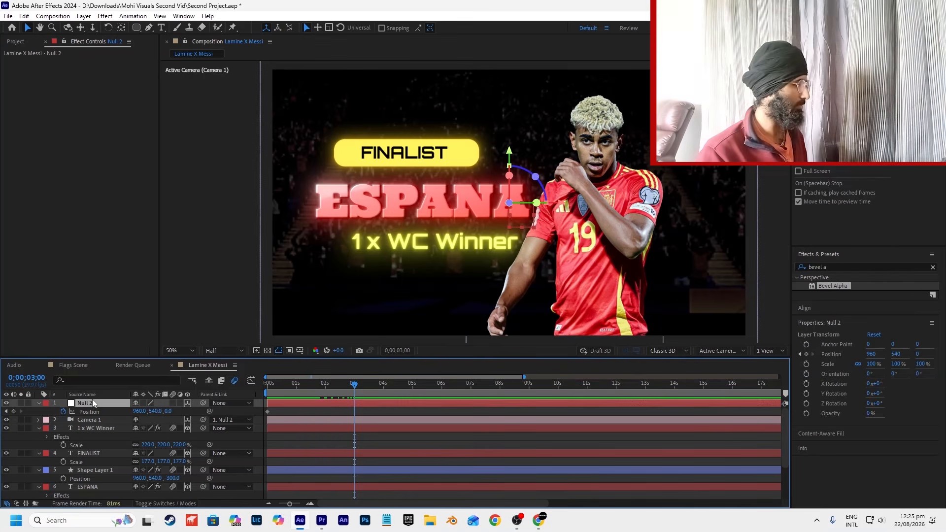
pyautogui.click(168, 412)
pyautogui.write('-354')
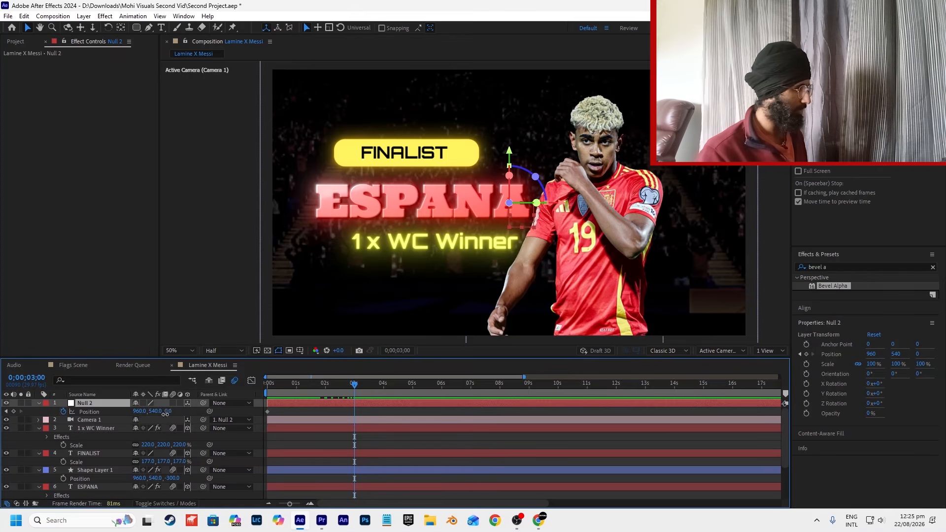
pyautogui.press('Return')
pyautogui.moveTo(172, 411); pyautogui.dragTo(152, 423)
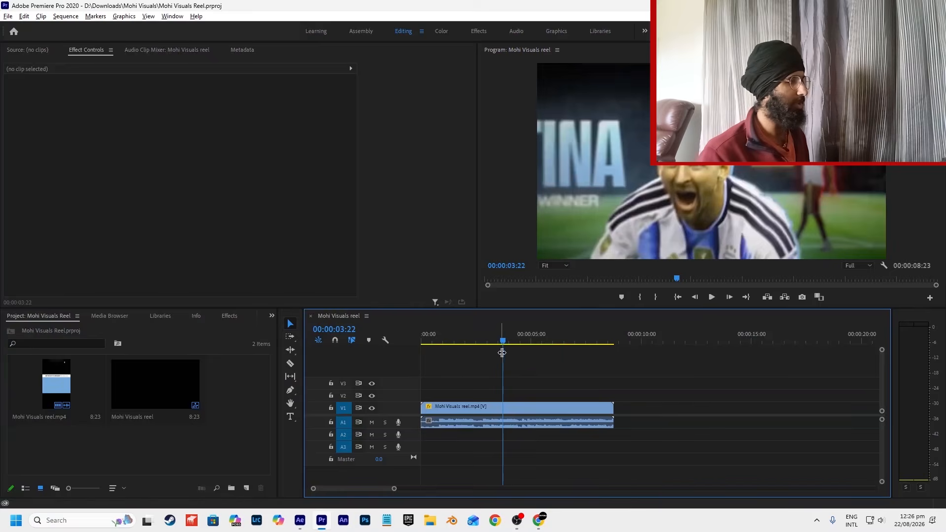
pyautogui.moveTo(535, 338); pyautogui.dragTo(527, 338)
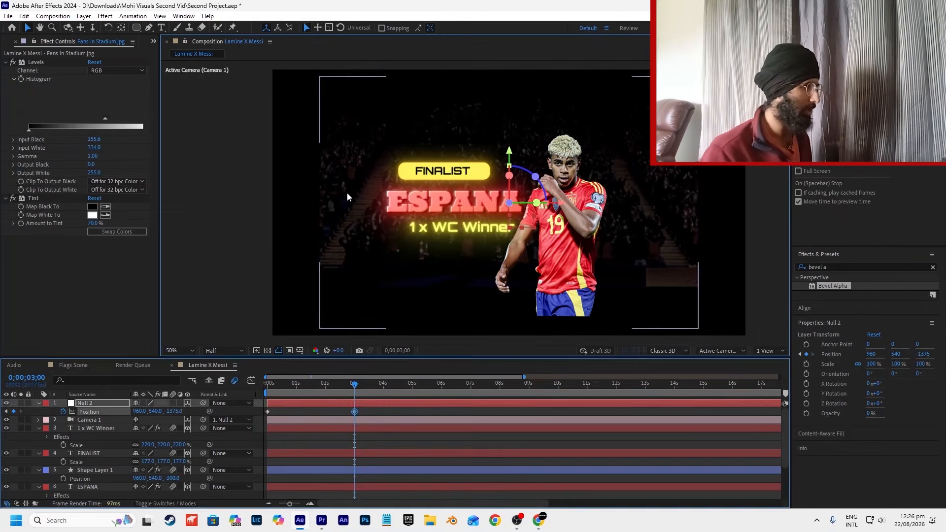
# Step: Scale the Fans in Stadium background to 765% and compare the wider shot with the reference reel
pyautogui.click(347, 197)
pyautogui.scroll(-2, 126, 486)
pyautogui.moveTo(151, 494); pyautogui.dragTo(262, 496)
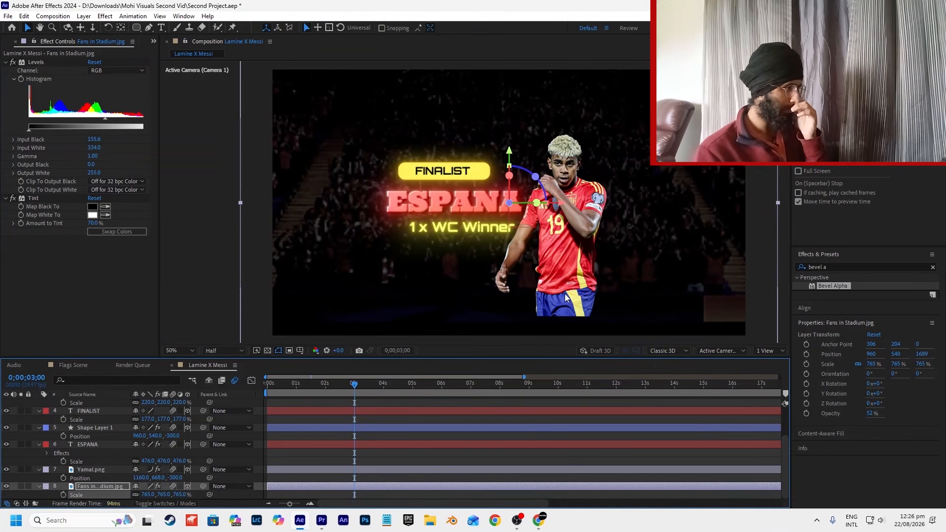
pyautogui.hotkey('alt', 'Tab')
pyautogui.hotkey('alt', 'Tab')
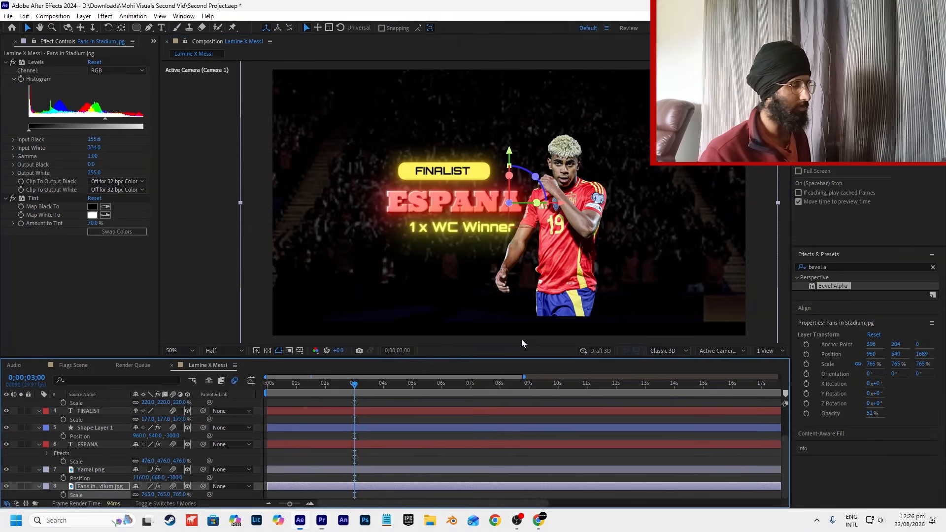
pyautogui.scroll(-2, 566, 267)
pyautogui.click(465, 401)
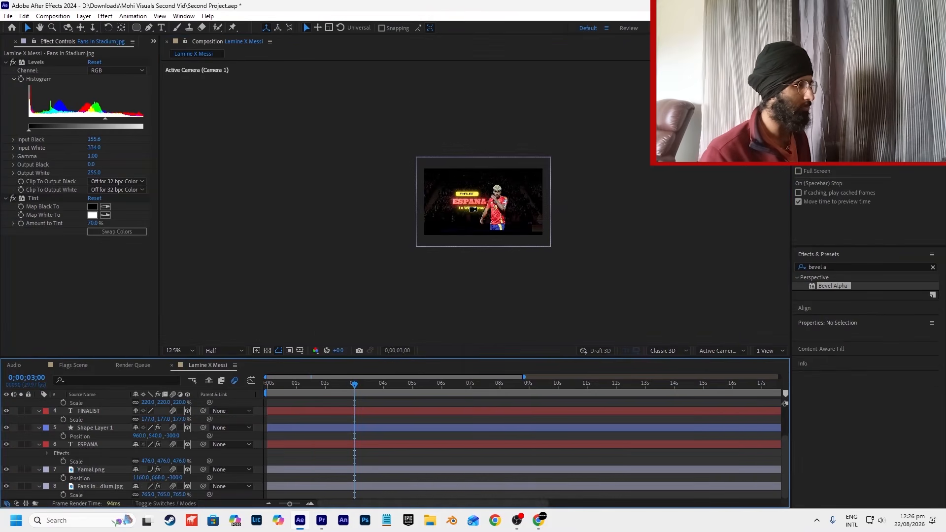
pyautogui.scroll(2, 513, 211)
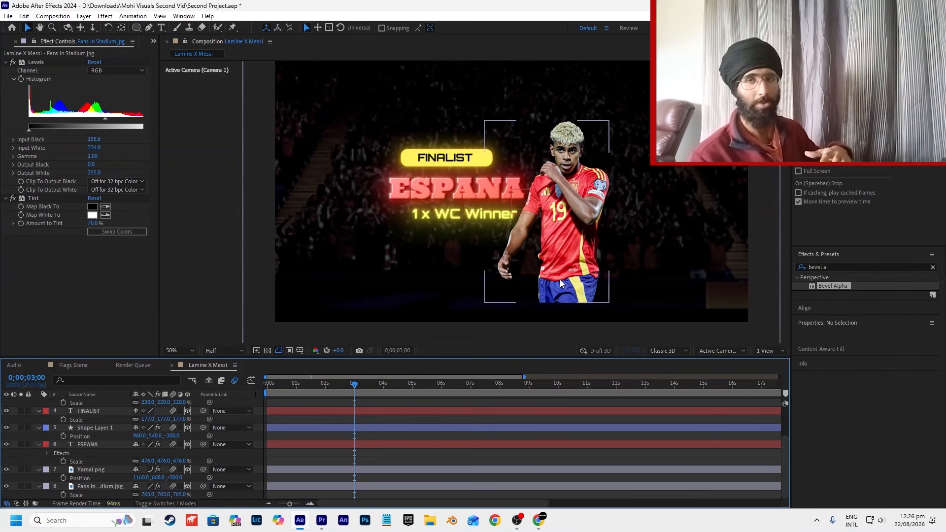
pyautogui.scroll(3, 380, 416)
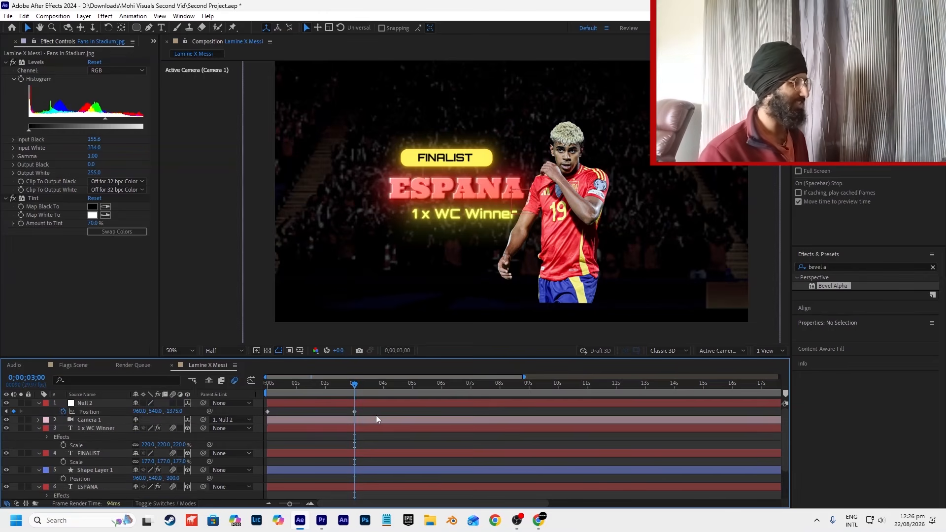
# Step: Pull the camera farther back by setting the null's Z position at 3 seconds to -6000
pyautogui.moveTo(180, 415); pyautogui.dragTo(188, 417)
pyautogui.write('-300')
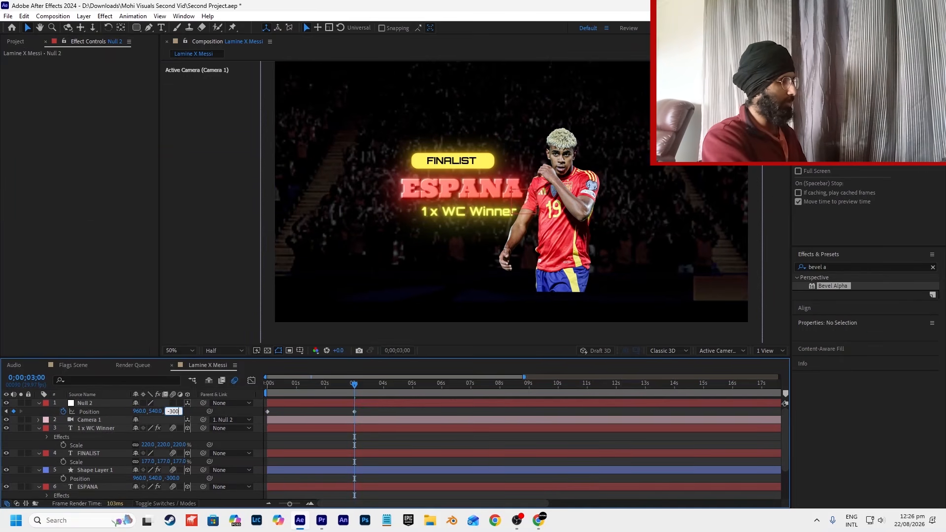
pyautogui.write('0')
pyautogui.press('Return')
pyautogui.click(175, 411)
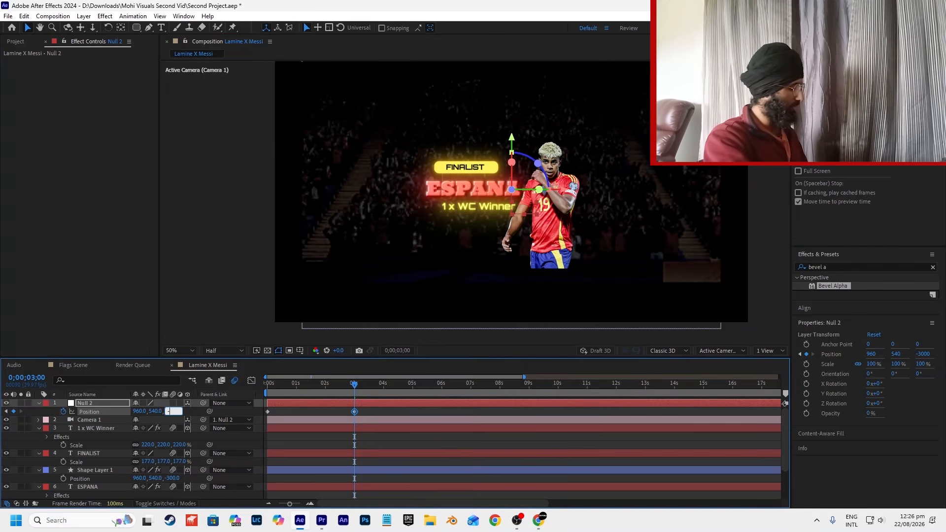
pyautogui.press('Return')
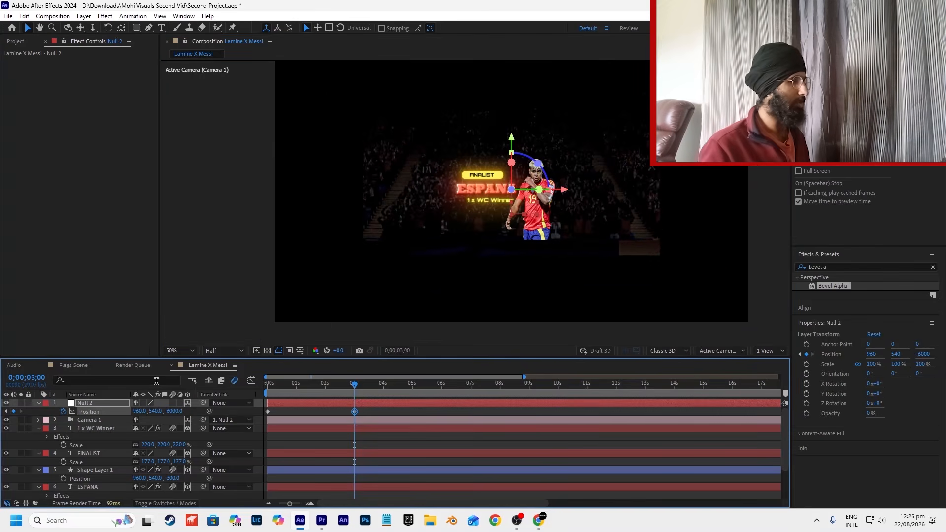
# Step: Lower the null's X position at 3 seconds so Yamal and the titles sit right of the frame's centre
pyautogui.moveTo(139, 411)
pyautogui.mouseDown()
pyautogui.moveTo(84, 413)
pyautogui.moveTo(150, 415)
pyautogui.mouseUp()
pyautogui.moveTo(24, 415); pyautogui.dragTo(56, 412)
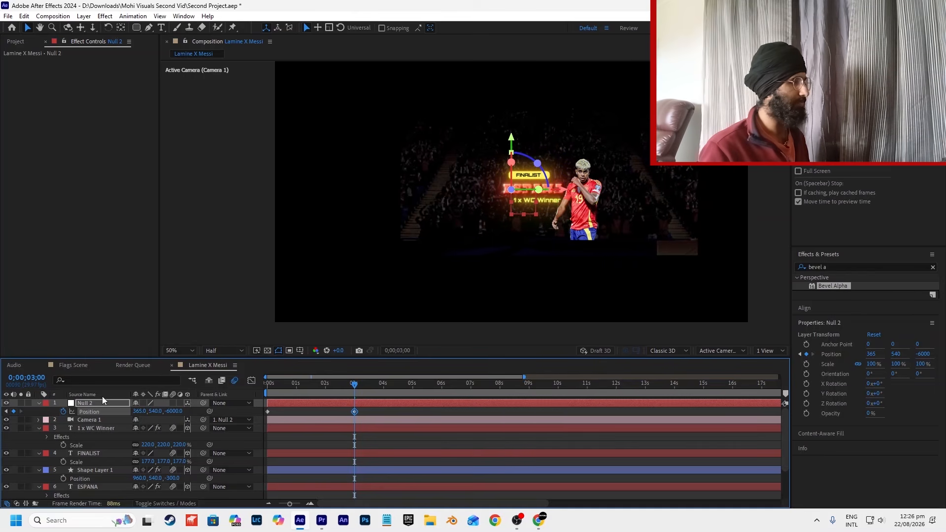
pyautogui.moveTo(138, 411); pyautogui.dragTo(97, 412)
pyautogui.click(385, 410)
# Step: Enlarge the Fans in Stadium background to cover the wider camera view and check the reference reel in Premiere Pro
pyautogui.scroll(-3, 379, 417)
pyautogui.click(329, 488)
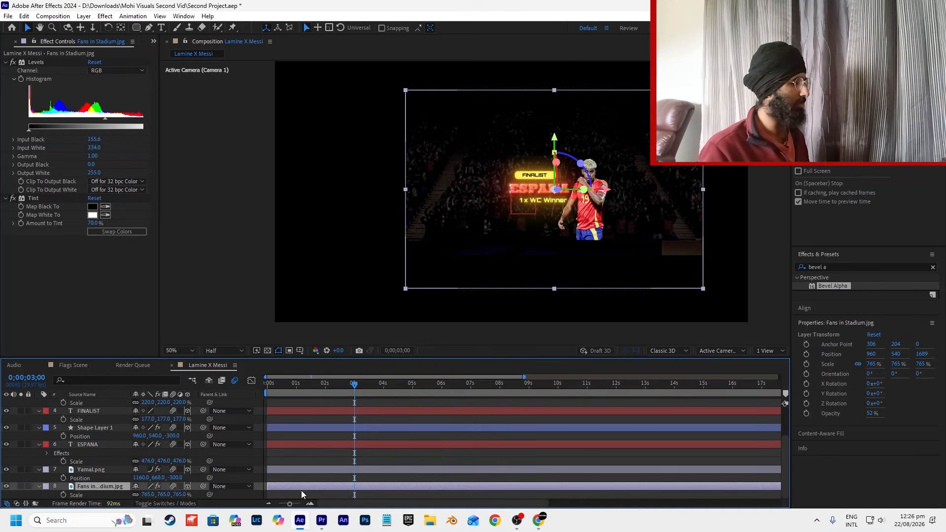
pyautogui.click(105, 471)
pyautogui.click(97, 487)
pyautogui.press('s')
pyautogui.press('s')
pyautogui.moveTo(144, 495); pyautogui.dragTo(395, 479)
pyautogui.hotkey('alt', 'Tab')
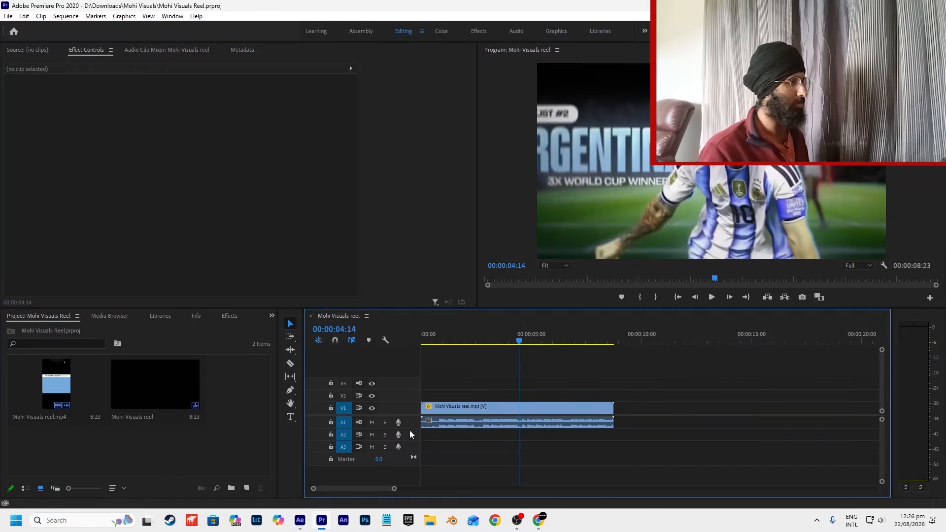
# Step: Back in After Effects, ease the null's position keyframes and shape the speed graph so the pull-back peaks shortly before 3 seconds
pyautogui.hotkey('alt', 'Tab')
pyautogui.moveTo(406, 266); pyautogui.dragTo(360, 269)
pyautogui.press('Home')
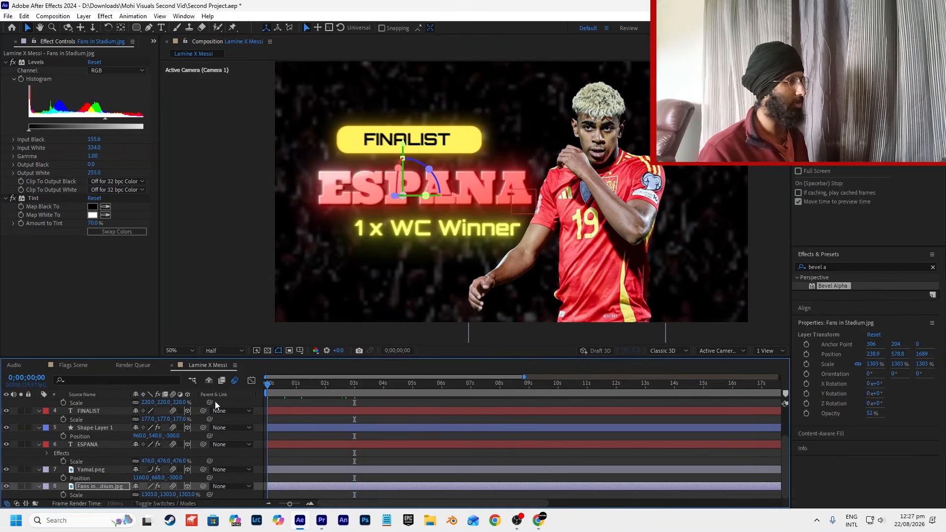
pyautogui.moveTo(362, 384); pyautogui.dragTo(240, 414)
pyautogui.scroll(3, 344, 408)
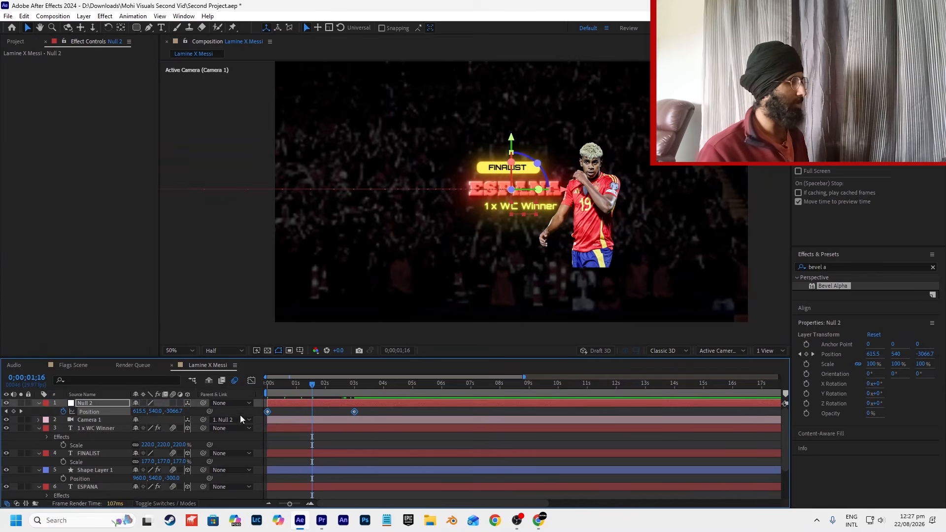
pyautogui.click(252, 380)
pyautogui.press('F9')
pyautogui.moveTo(283, 479); pyautogui.dragTo(312, 477)
# Step: Preview the eased camera pull-back, save the project and close the speed graph
pyautogui.press('space')
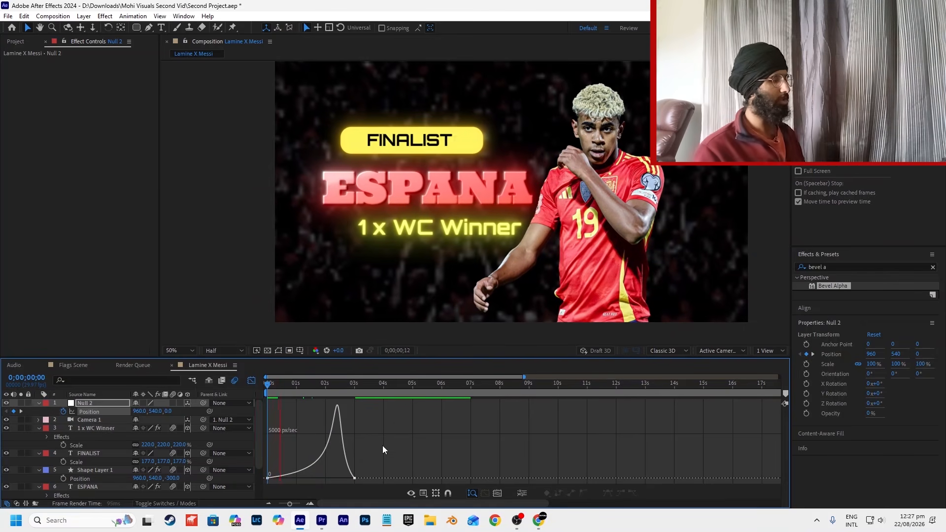
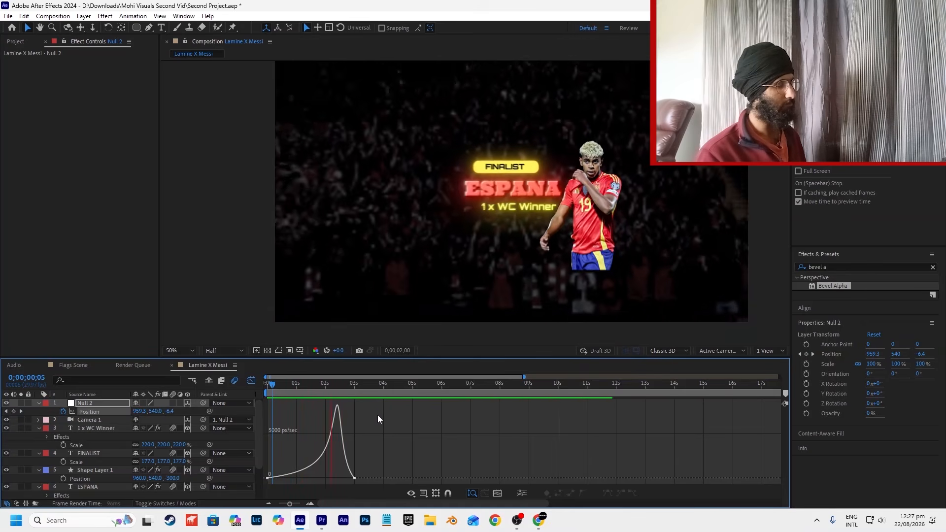
pyautogui.press('space')
pyautogui.hotkey('ctrl', 's')
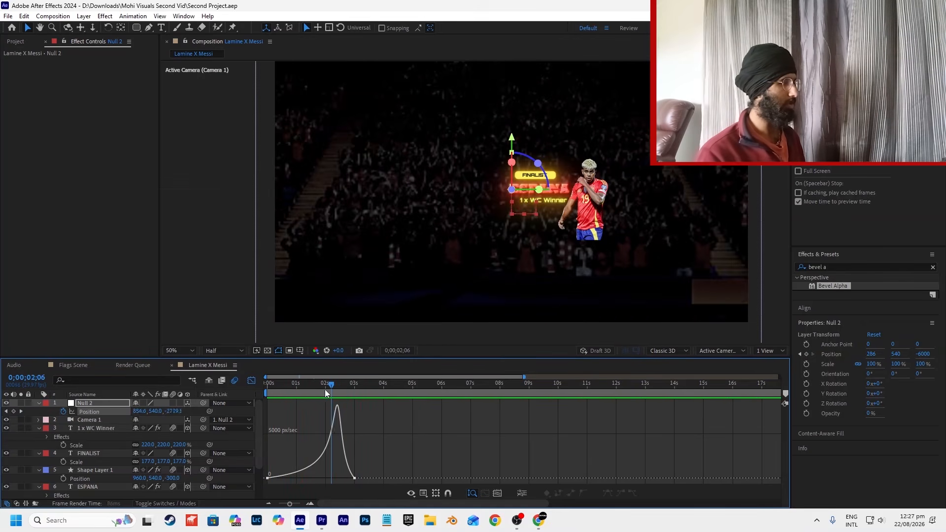
pyautogui.click(311, 389)
pyautogui.press('space')
pyautogui.click(251, 380)
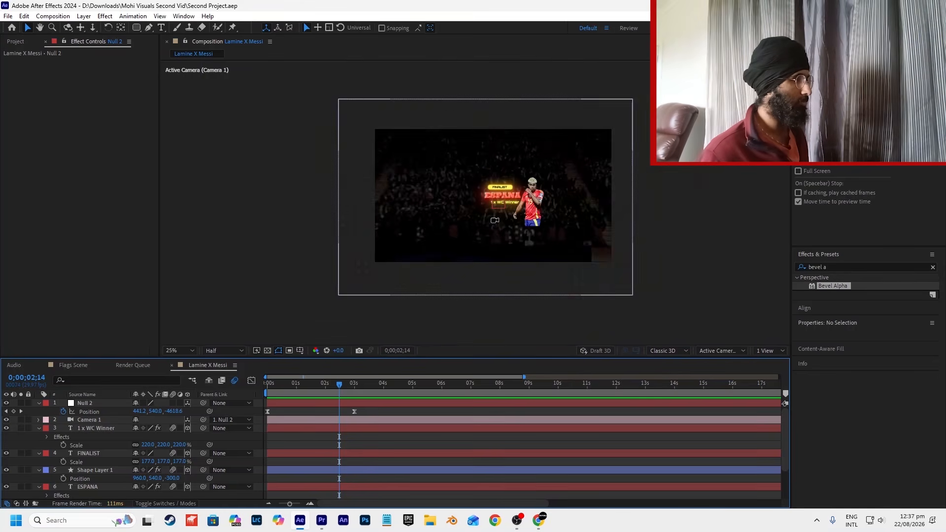
# Step: In the Downloads folder in File Explorer, rename NicePng_messi-png_348896.png to Messi Png.png
pyautogui.click(429, 521)
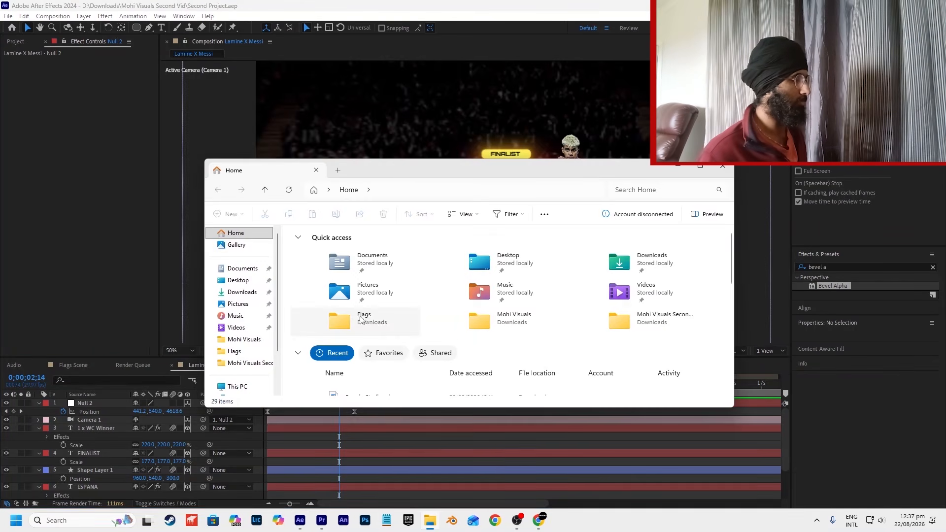
pyautogui.click(251, 294)
pyautogui.click(317, 259)
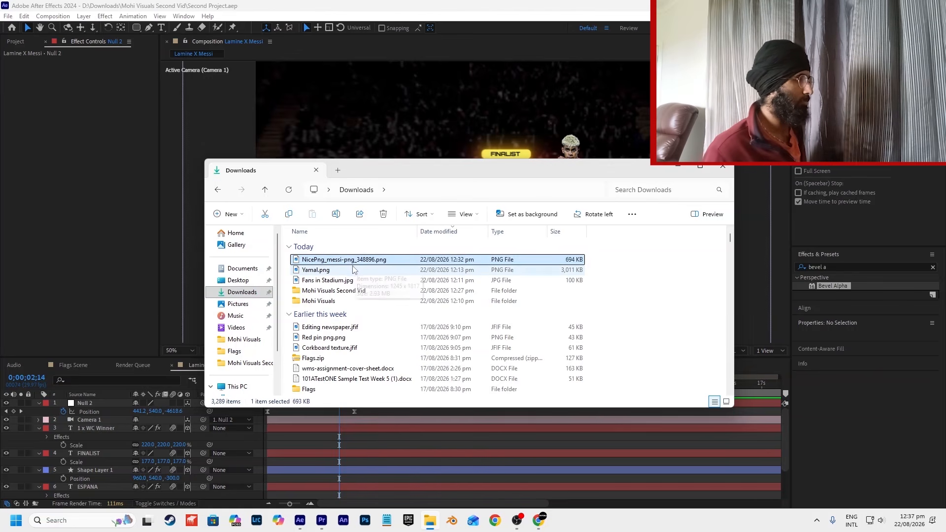
pyautogui.click(336, 213)
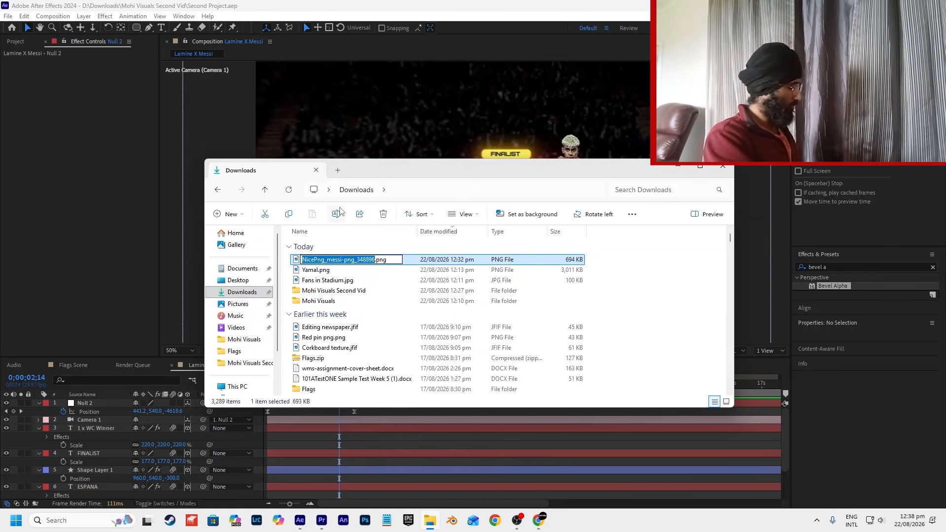
pyautogui.write('Mes')
pyautogui.press('BackSpace')
pyautogui.press('BackSpace')
pyautogui.press('BackSpace')
pyautogui.press('BackSpace')
pyautogui.press('BackSpace')
pyautogui.press('BackSpace')
pyautogui.write('si')
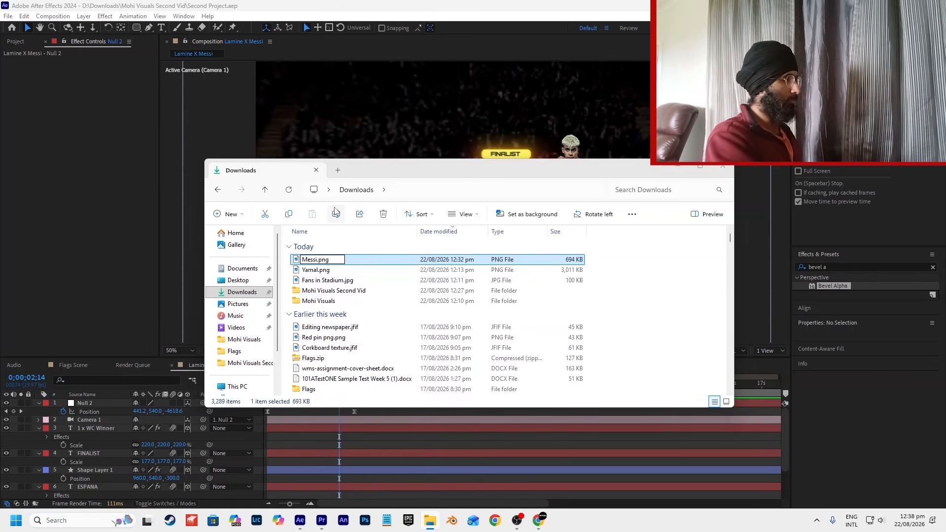
pyautogui.press('Return')
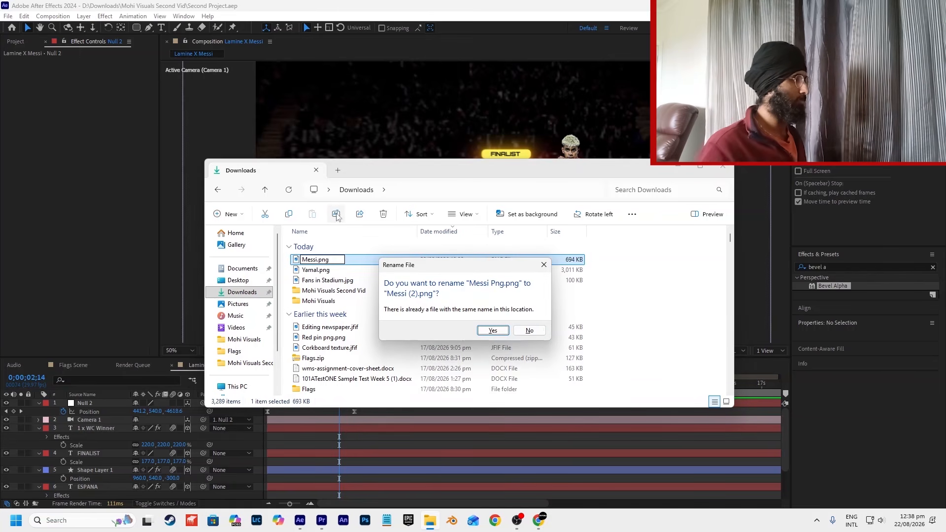
pyautogui.click(528, 330)
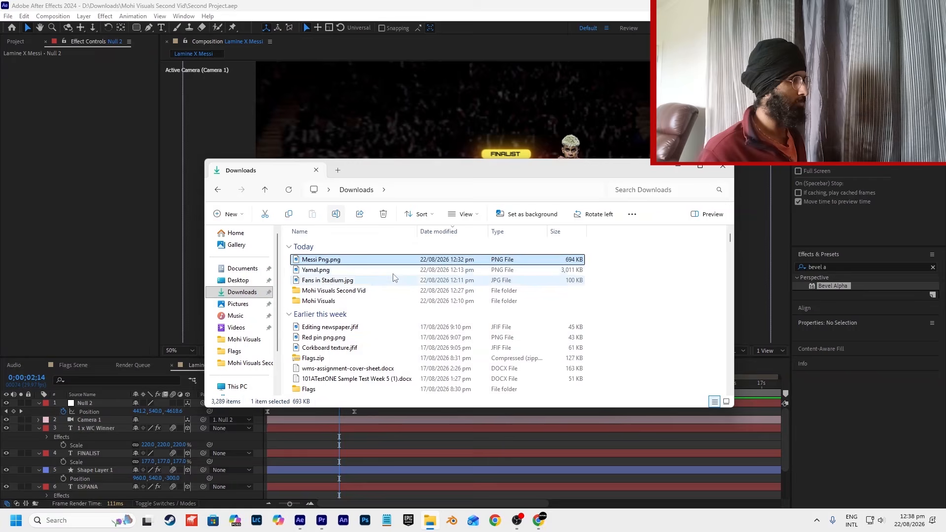
# Step: Add Messi Png.png to the Lamine X Messi composition as the top layer and move it left to about 516, 726
pyautogui.moveTo(382, 137); pyautogui.dragTo(386, 114)
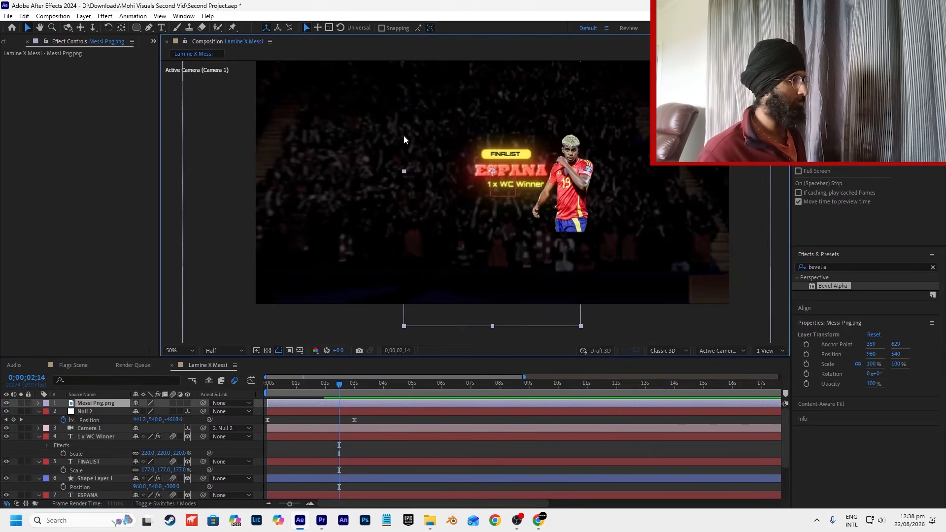
pyautogui.moveTo(510, 218); pyautogui.dragTo(401, 264)
pyautogui.scroll(-2, 401, 265)
pyautogui.scroll(2, 416, 190)
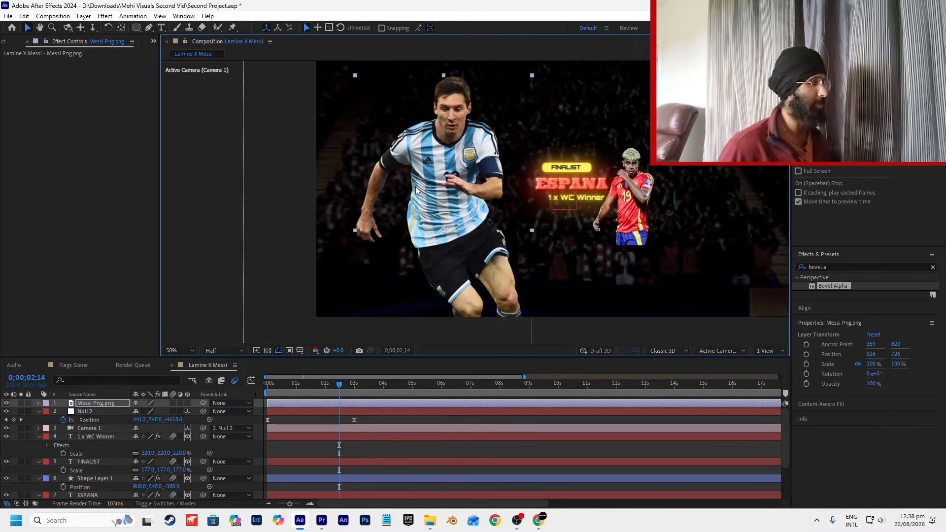
# Step: Turn on 3D and motion blur for the Messi Png layer
pyautogui.click(188, 403)
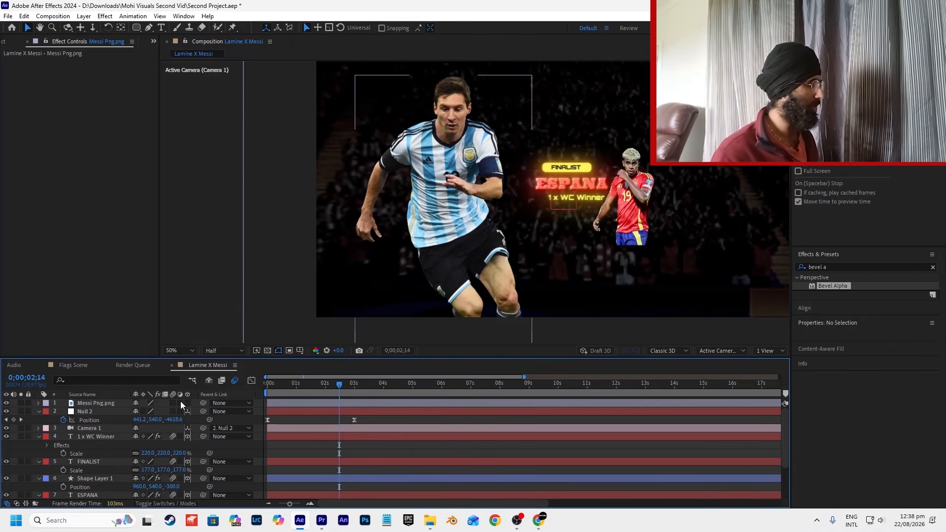
pyautogui.click(172, 403)
pyautogui.click(122, 403)
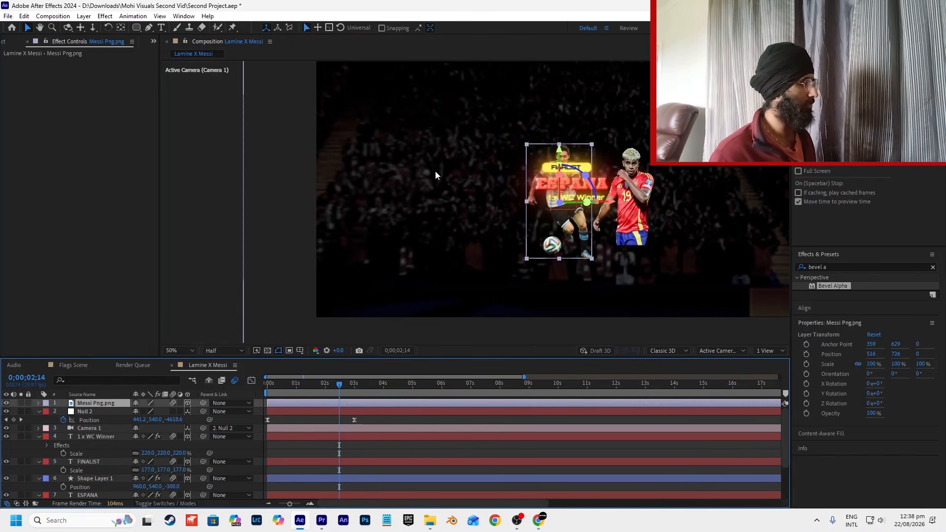
# Step: Set the Messi layer's Z position to -5000 and move it down and left to about X 176, Y 846
pyautogui.scroll(-2, 460, 162)
pyautogui.press('p')
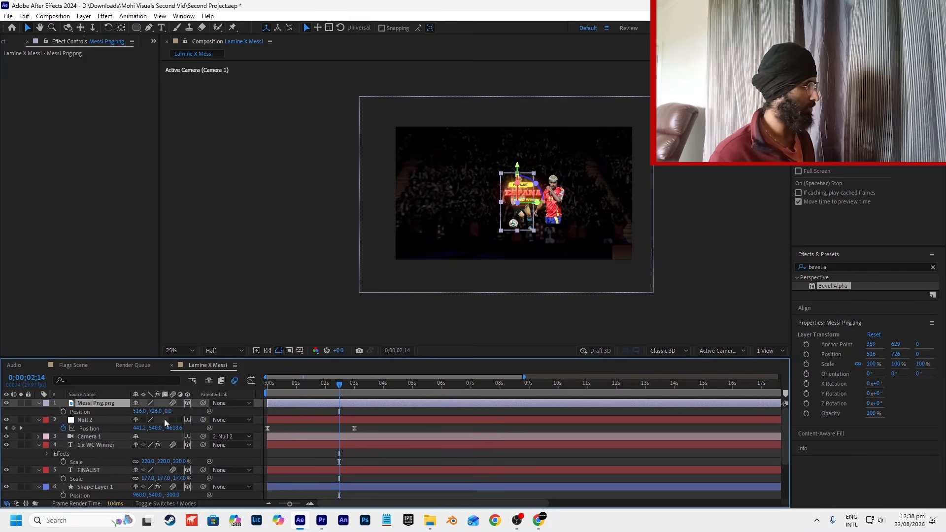
pyautogui.moveTo(168, 411); pyautogui.dragTo(1, 428)
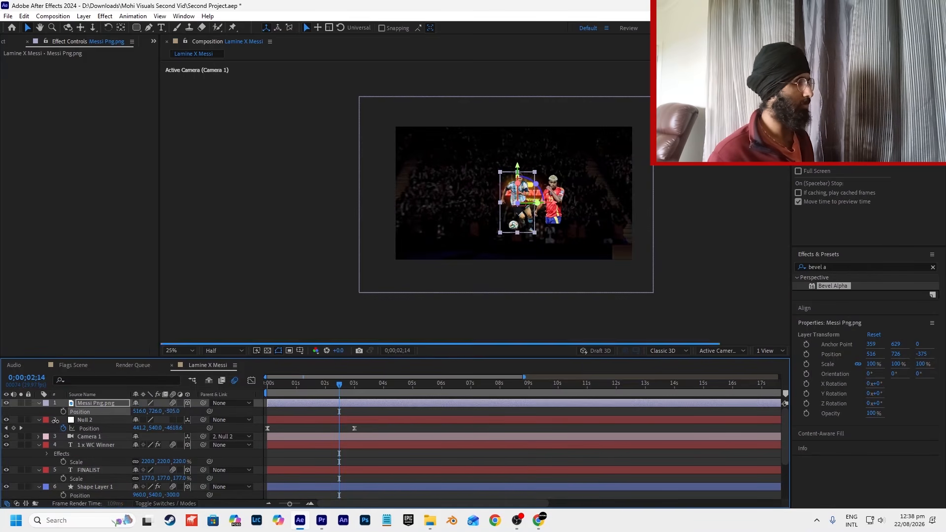
pyautogui.moveTo(98, 420); pyautogui.dragTo(92, 405)
pyautogui.moveTo(172, 411); pyautogui.dragTo(112, 428)
pyautogui.moveTo(173, 414); pyautogui.dragTo(98, 419)
pyautogui.click(172, 411)
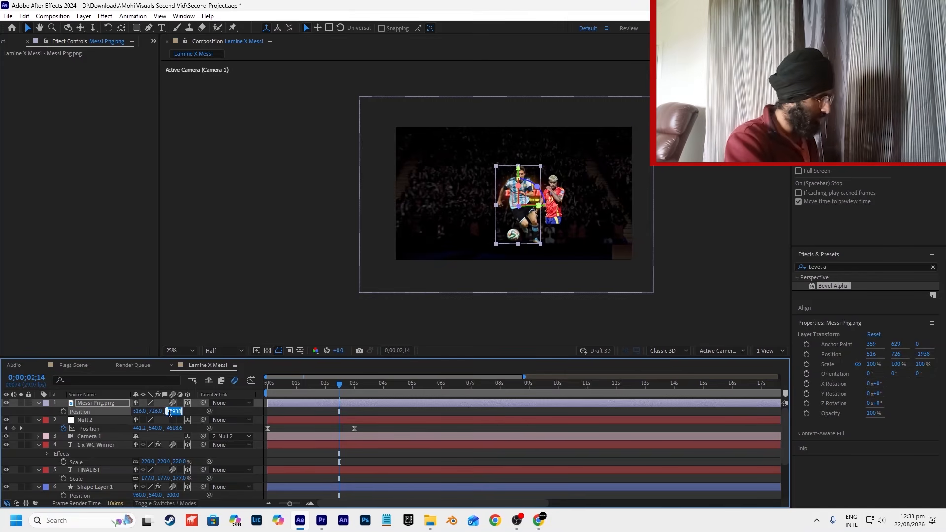
pyautogui.write('-')
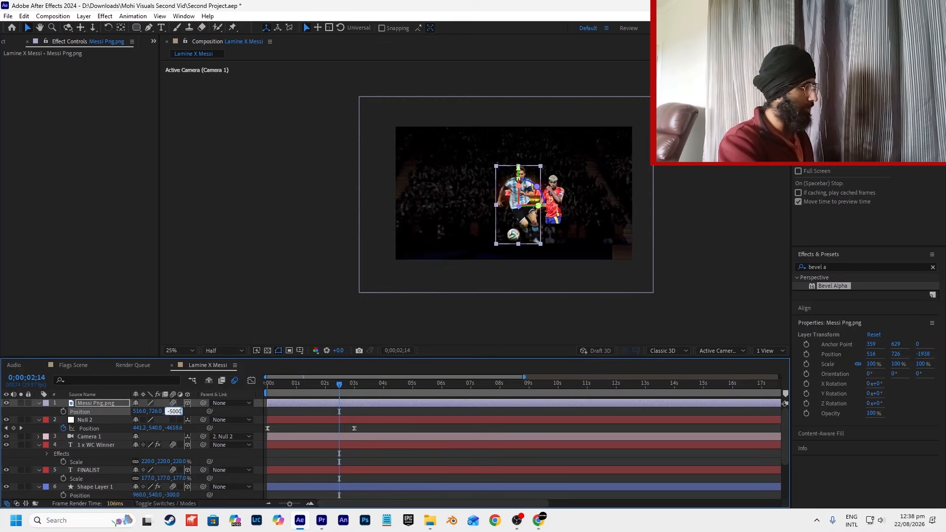
pyautogui.write('5000')
pyautogui.press('Return')
pyautogui.moveTo(527, 237); pyautogui.dragTo(466, 280)
# Step: Check the Argentina shot of the reference reel in Premiere Pro and return to the After Effects composition
pyautogui.click(321, 520)
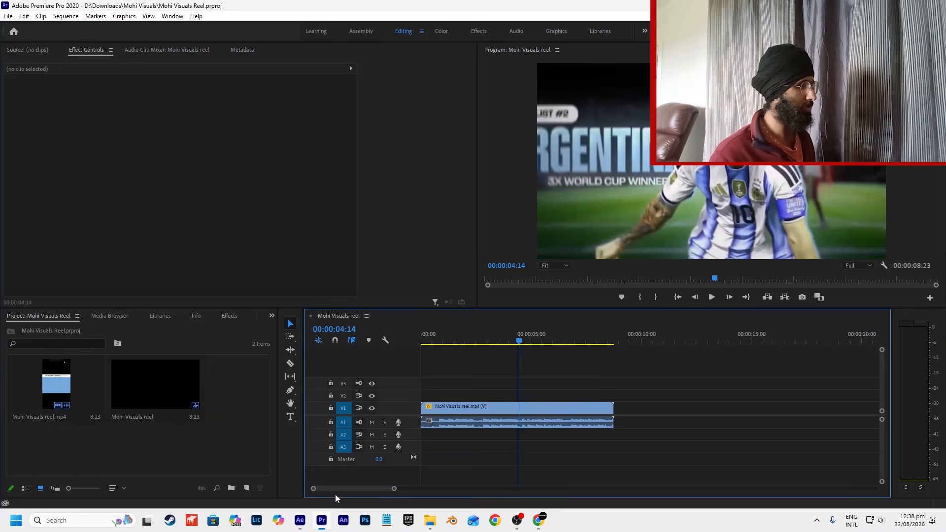
pyautogui.press('space')
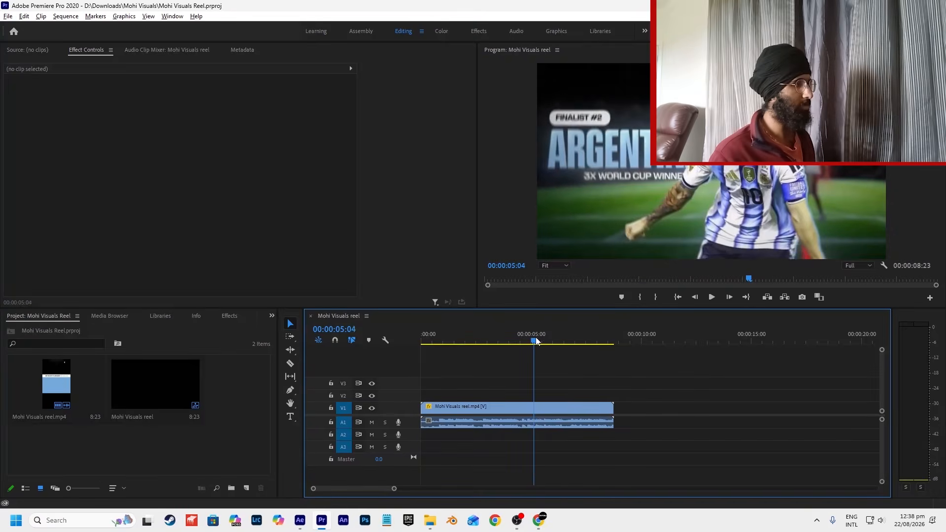
pyautogui.hotkey('alt', 'Tab')
pyautogui.scroll(2, 483, 183)
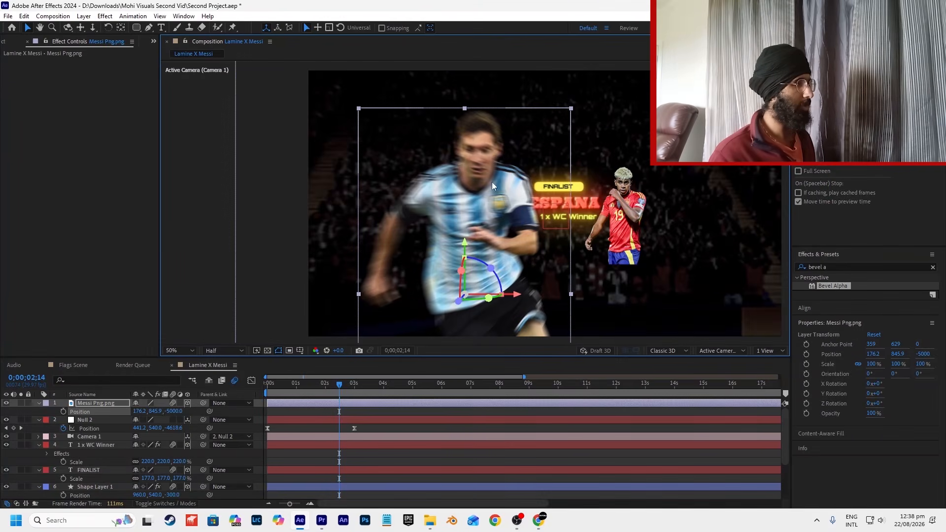
# Step: Duplicate the ESPANA title and move the copy to the top of the layer stack
pyautogui.scroll(-2, 100, 436)
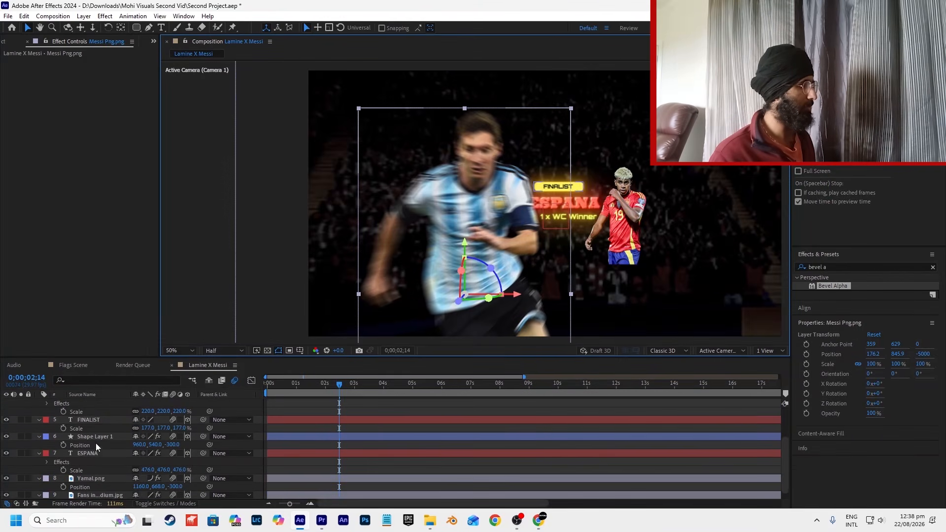
pyautogui.click(107, 419)
pyautogui.scroll(1, 104, 432)
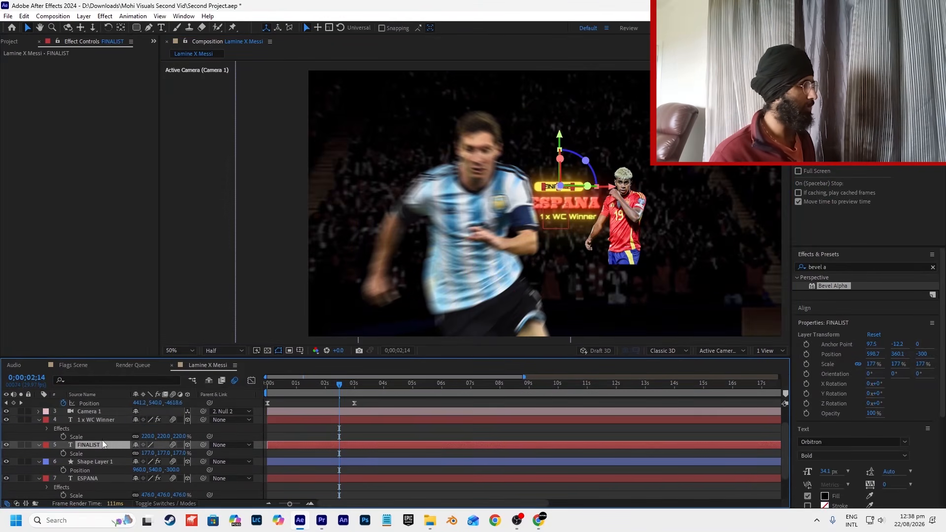
pyautogui.click(96, 477)
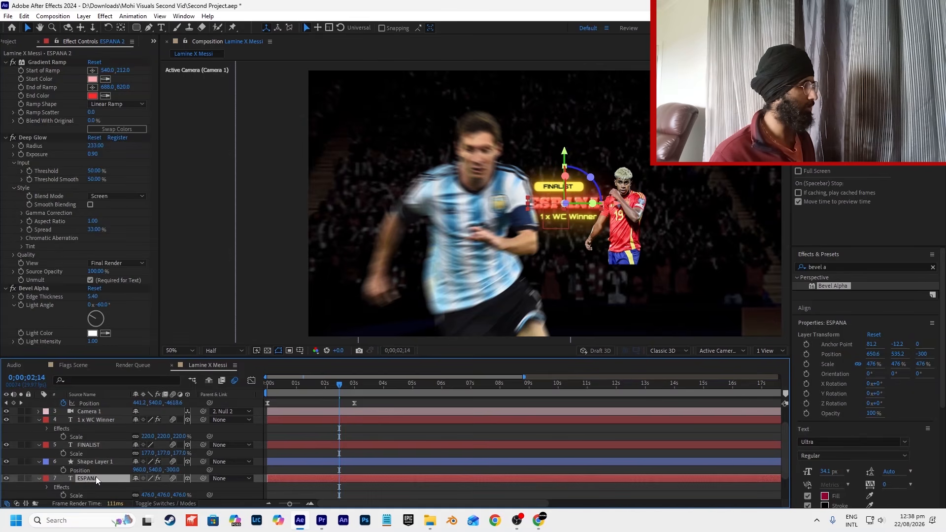
pyautogui.hotkey('ctrl', 'd')
pyautogui.moveTo(96, 478); pyautogui.dragTo(99, 401)
# Step: Set the duplicated title's Z position to -5000 and move it left to about X -116, Y 530, beside Messi
pyautogui.press('p')
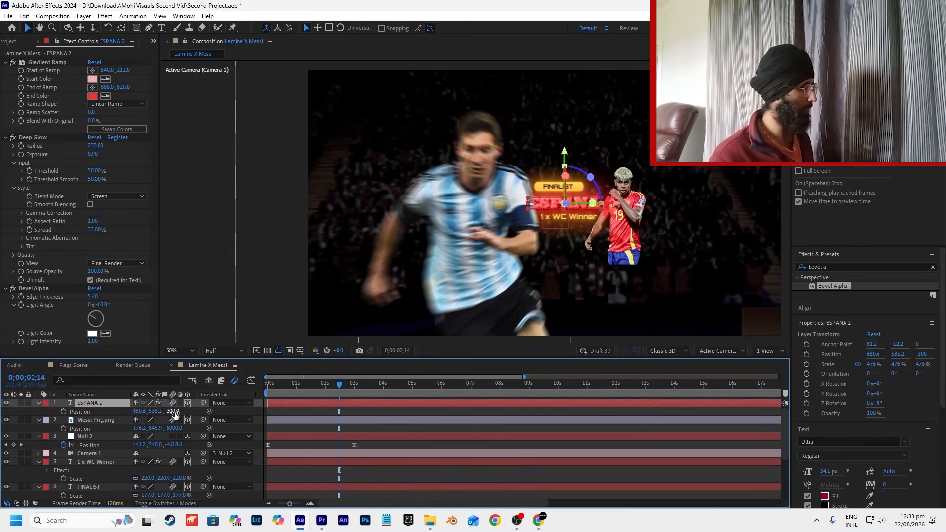
pyautogui.write('-500')
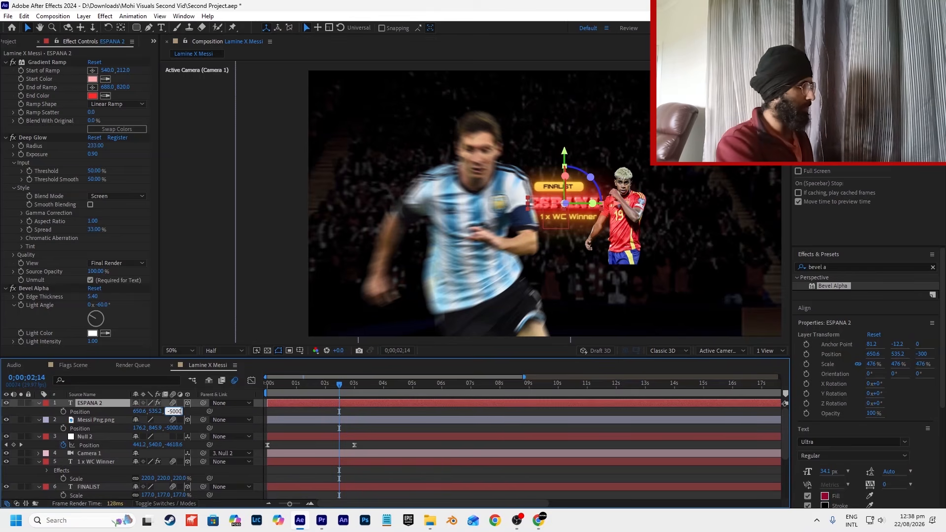
pyautogui.write('0')
pyautogui.press('Return')
pyautogui.moveTo(552, 215); pyautogui.dragTo(262, 211)
pyautogui.moveTo(347, 199); pyautogui.dragTo(378, 203)
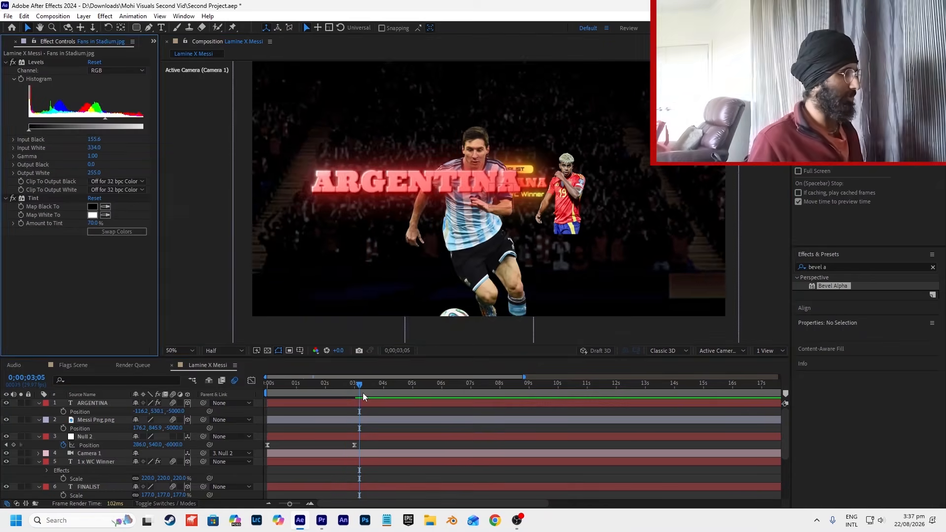
# Step: Set the ARGENTINA title's Gradient Ramp start color to light blue ACE1FF
pyautogui.click(359, 385)
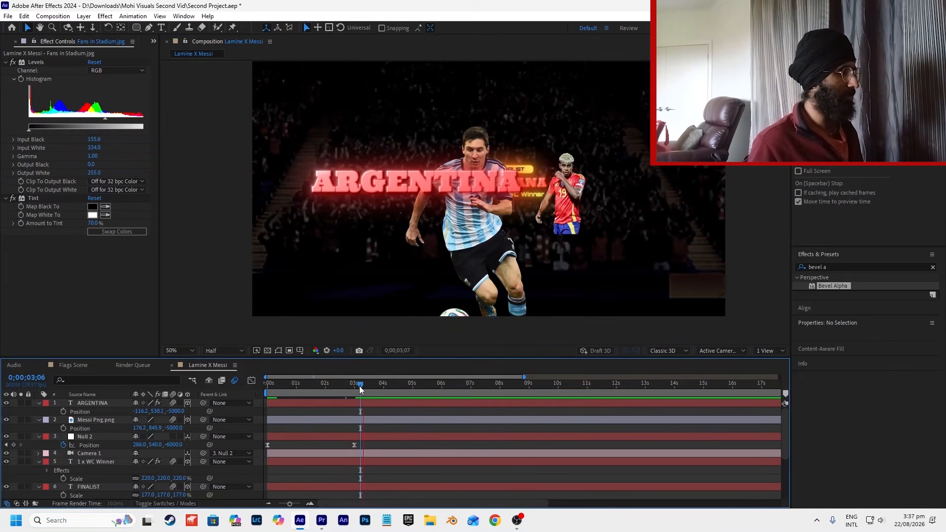
pyautogui.click(398, 173)
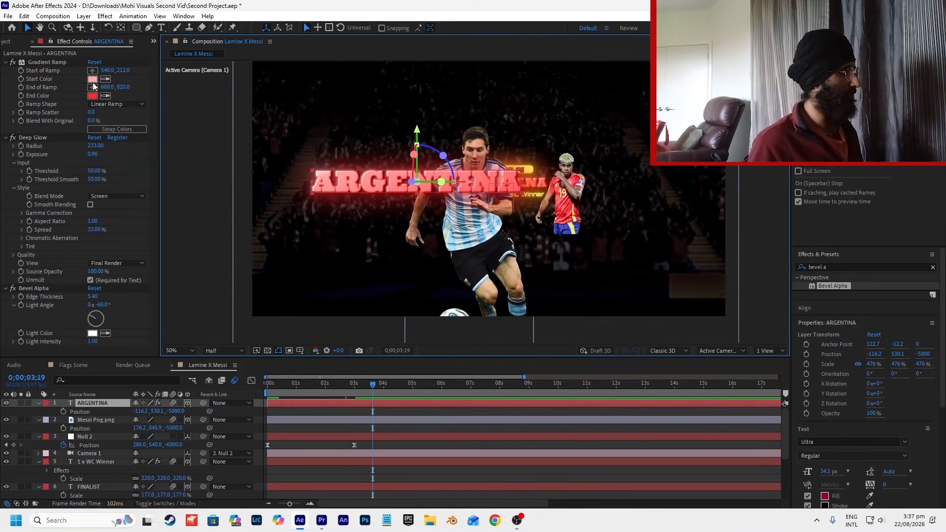
pyautogui.click(93, 79)
pyautogui.moveTo(474, 382); pyautogui.dragTo(479, 399)
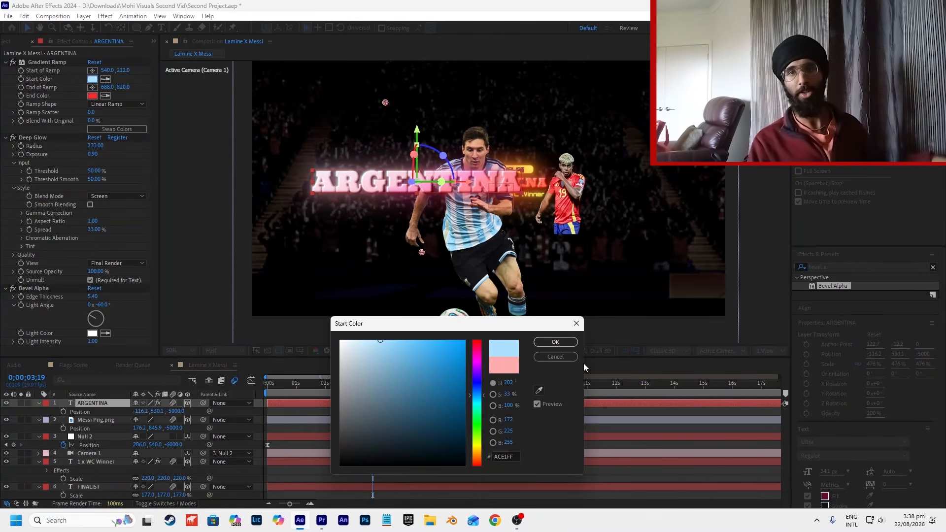
pyautogui.click(555, 342)
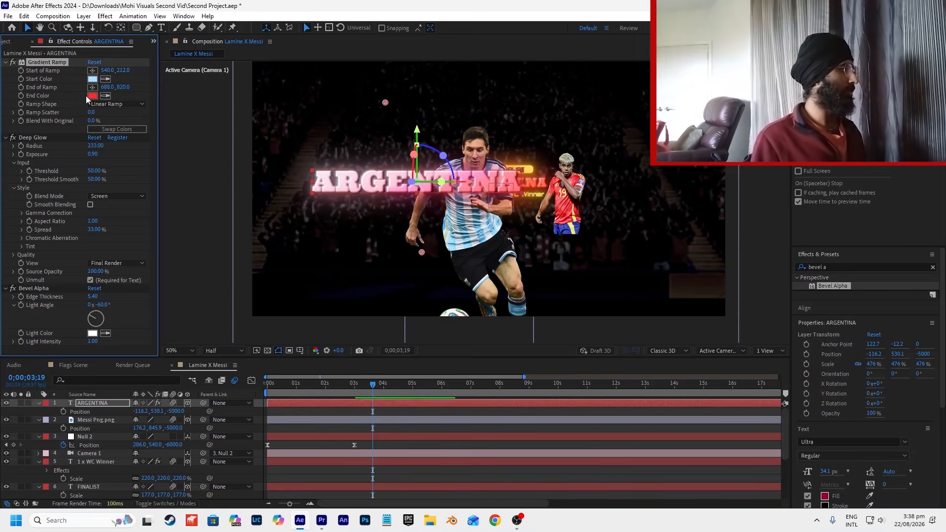
# Step: Set the ARGENTINA title's Gradient Ramp end color to blue 2E8AFB
pyautogui.click(92, 95)
pyautogui.moveTo(481, 403); pyautogui.dragTo(479, 392)
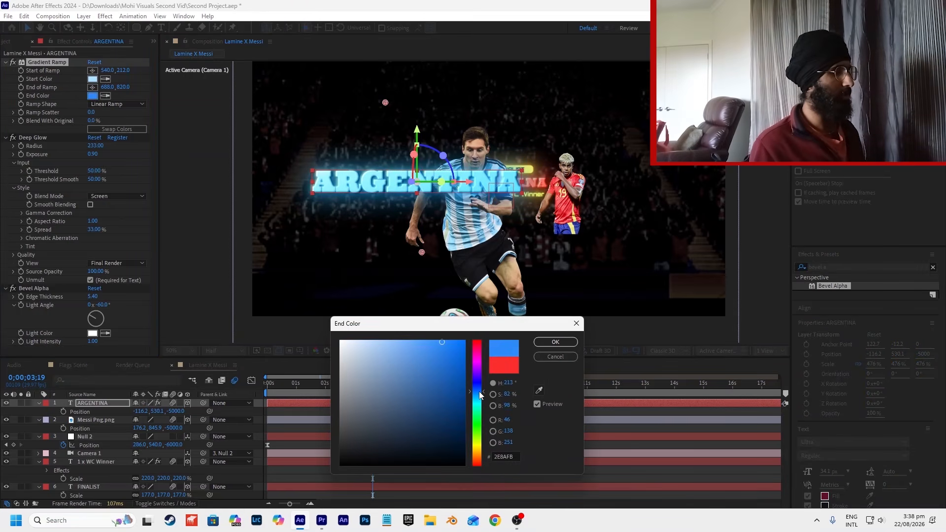
pyautogui.click(555, 342)
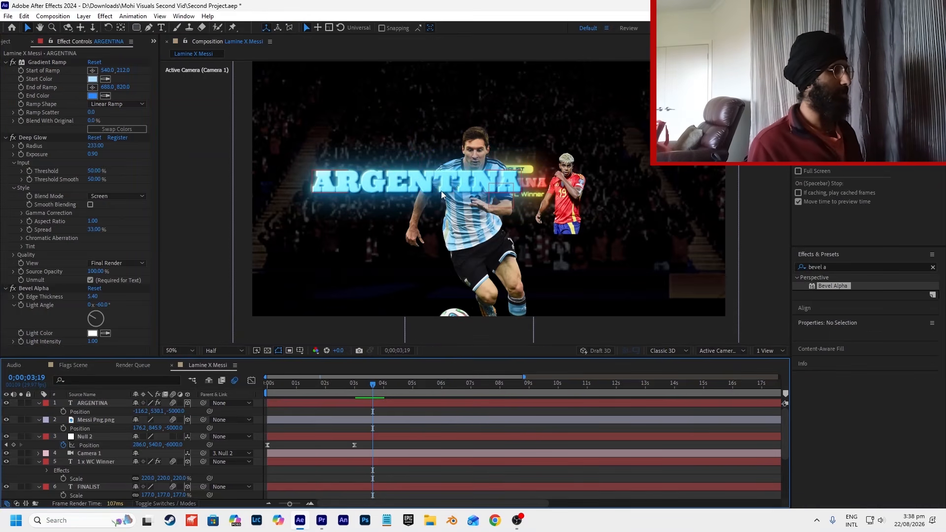
# Step: Move the ARGENTINA title left to about X -287, Y 558, and place its layer below Messi Png.png
pyautogui.moveTo(421, 191); pyautogui.dragTo(393, 191)
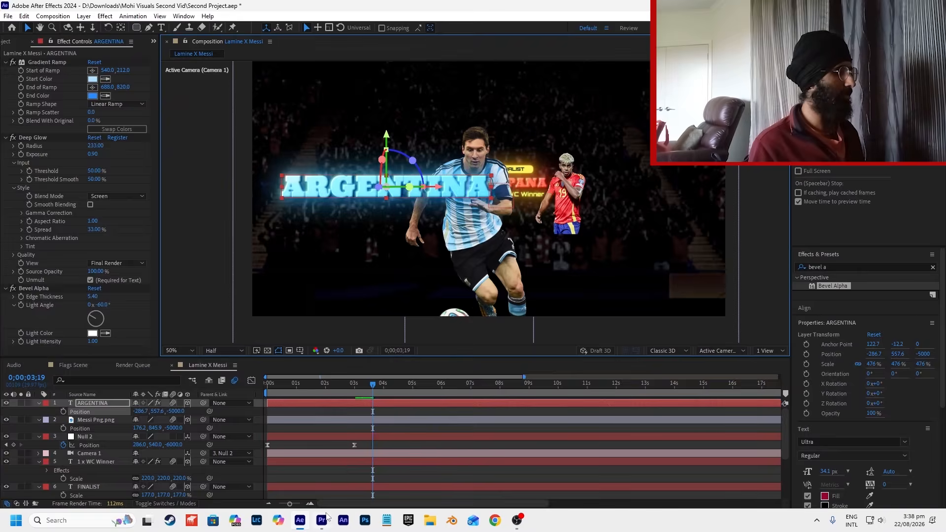
pyautogui.click(321, 520)
pyautogui.click(300, 520)
pyautogui.moveTo(91, 403); pyautogui.dragTo(96, 438)
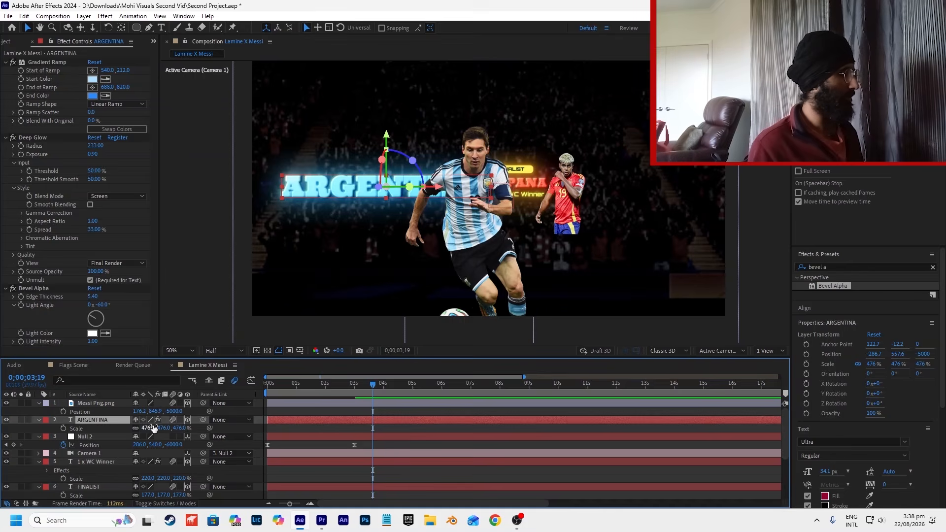
# Step: Preview the camera pull-back between about 1 and 3 seconds and compare it with the reference reel
pyautogui.click(321, 387)
pyautogui.click(360, 413)
pyautogui.press('space')
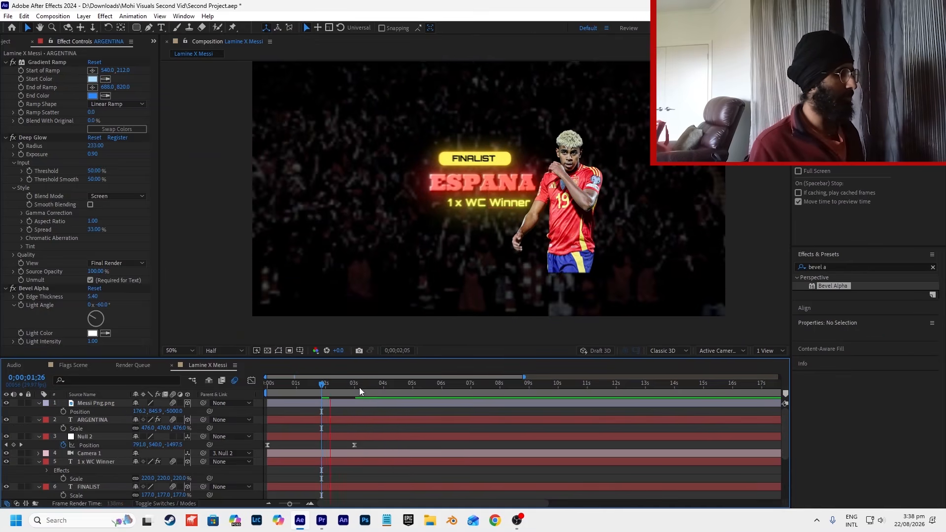
pyautogui.click(359, 387)
pyautogui.press('space')
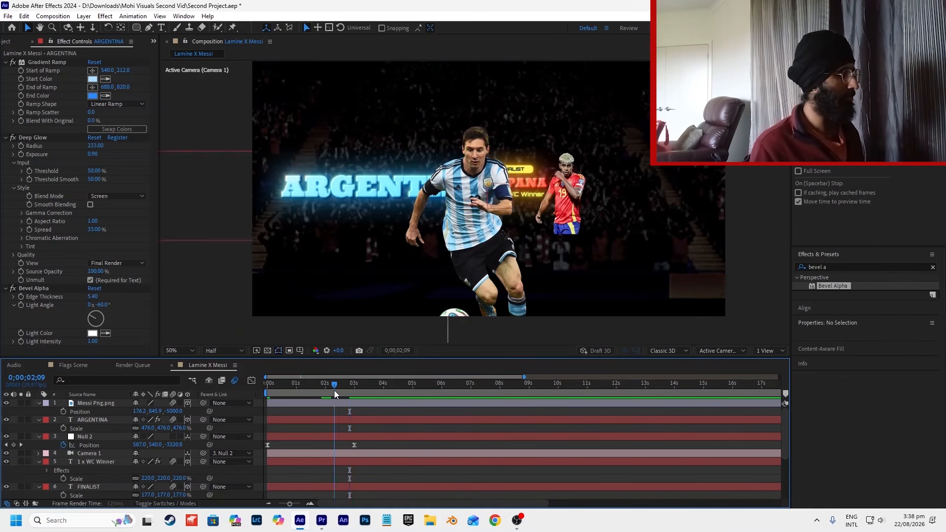
pyautogui.click(334, 390)
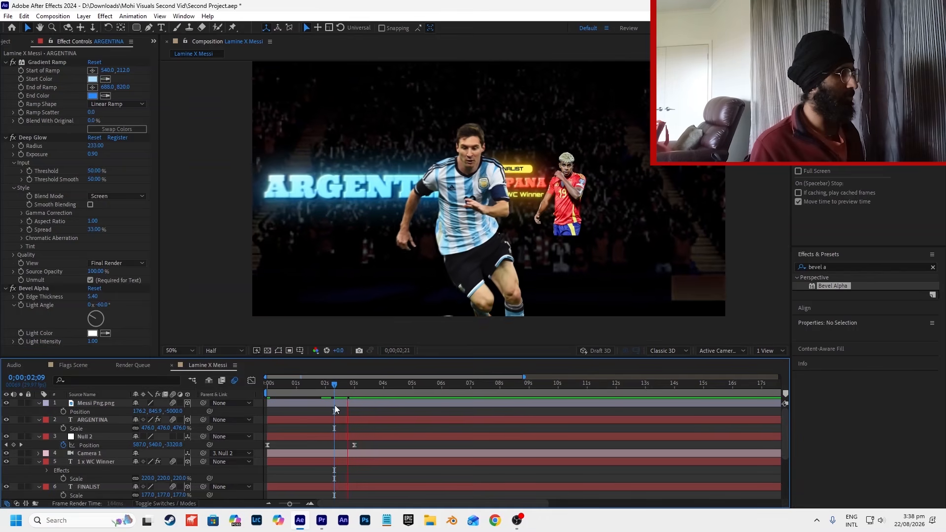
pyautogui.click(332, 392)
pyautogui.press('space')
pyautogui.click(330, 393)
pyautogui.press('space')
pyautogui.click(321, 392)
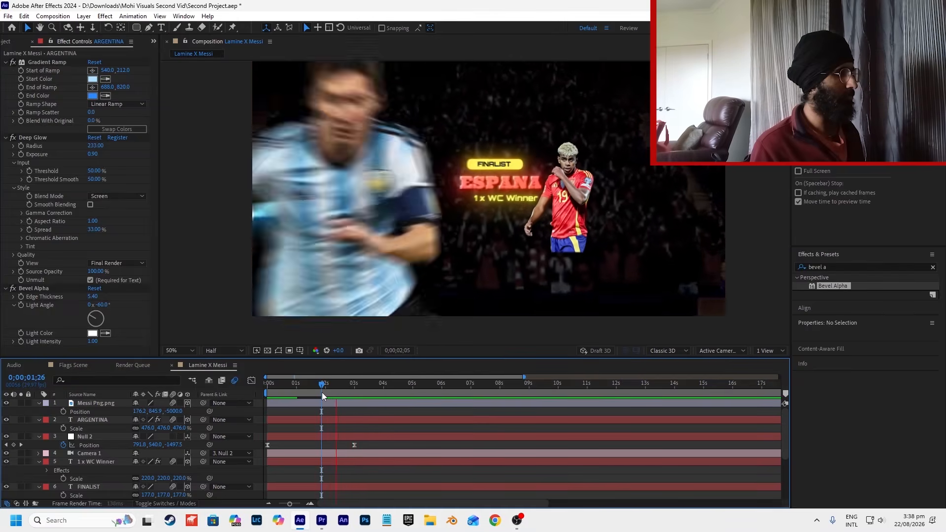
pyautogui.press('space')
pyautogui.hotkey('alt', 'Tab')
pyautogui.click(528, 338)
pyautogui.hotkey('alt', 'Tab')
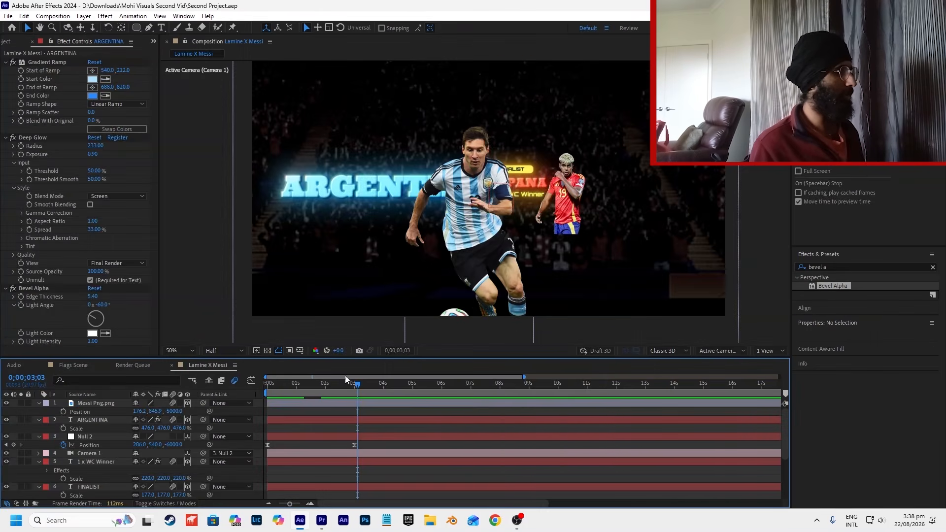
# Step: Duplicate the FINALIST text and its yellow badge shape, and move both copies to the top of the layer stack
pyautogui.click(327, 377)
pyautogui.click(445, 157)
pyautogui.keyDown('shift'); pyautogui.click(432, 158); pyautogui.keyUp('shift')
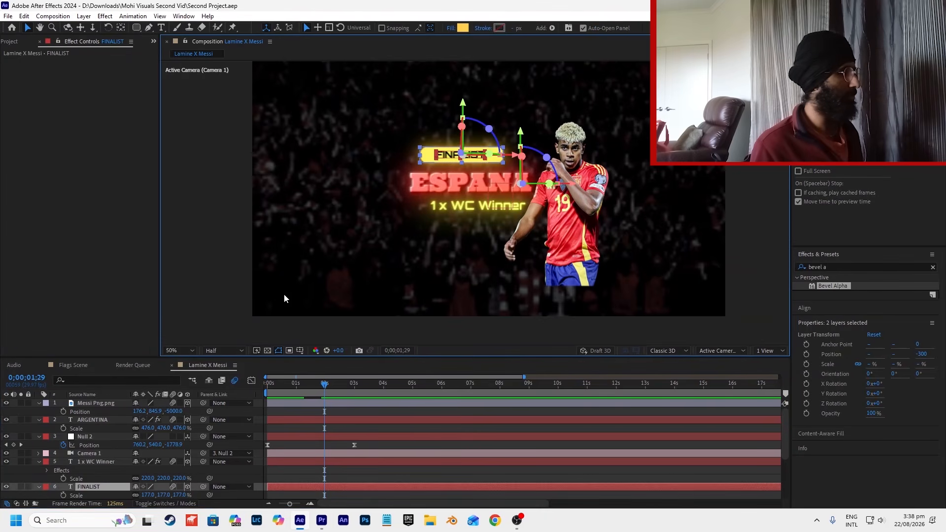
pyautogui.hotkey('ctrl', 'd')
pyautogui.moveTo(95, 484); pyautogui.dragTo(104, 401)
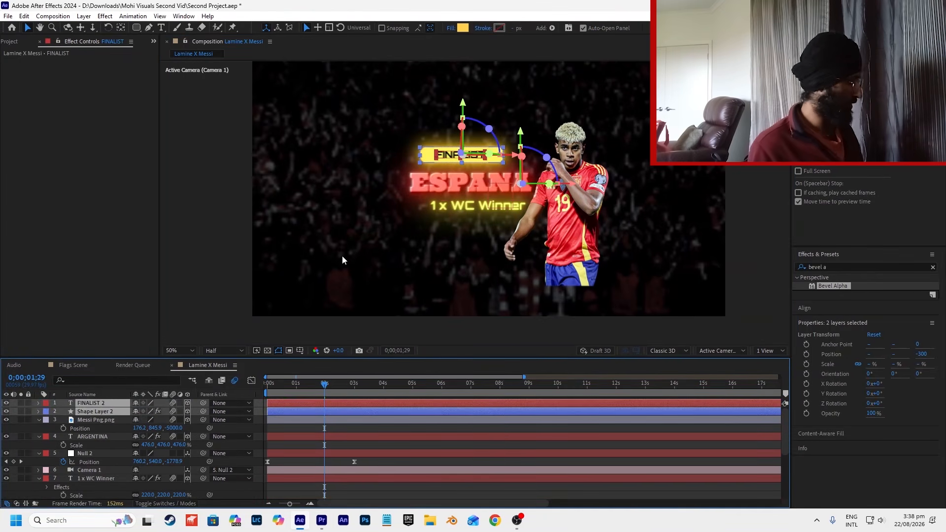
# Step: Set the Z position of the duplicated FINALIST text and badge shape to -5000
pyautogui.press('p')
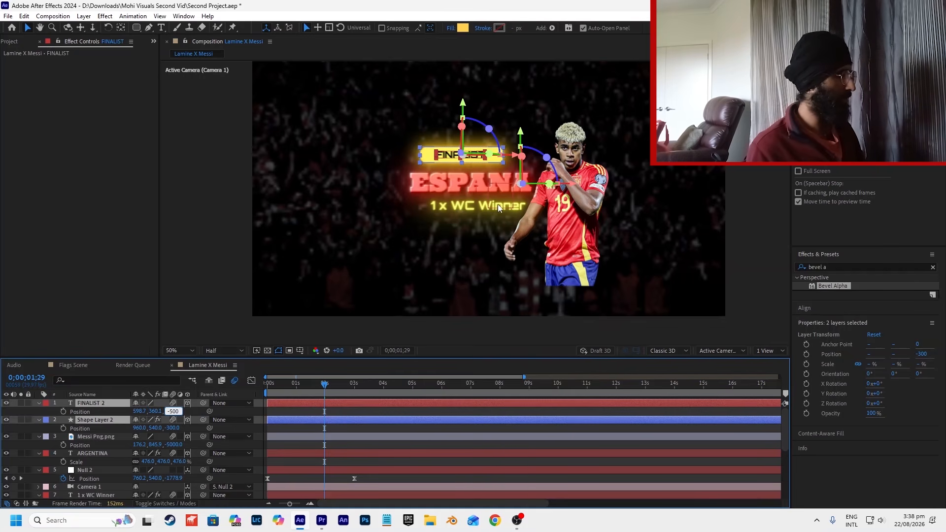
pyautogui.write('0')
pyautogui.press('Return')
# Step: Position the duplicated badge above the ARGENTINA title at about X -104, Y 543, and place the FINALIST copy on it
pyautogui.scroll(-4, 471, 209)
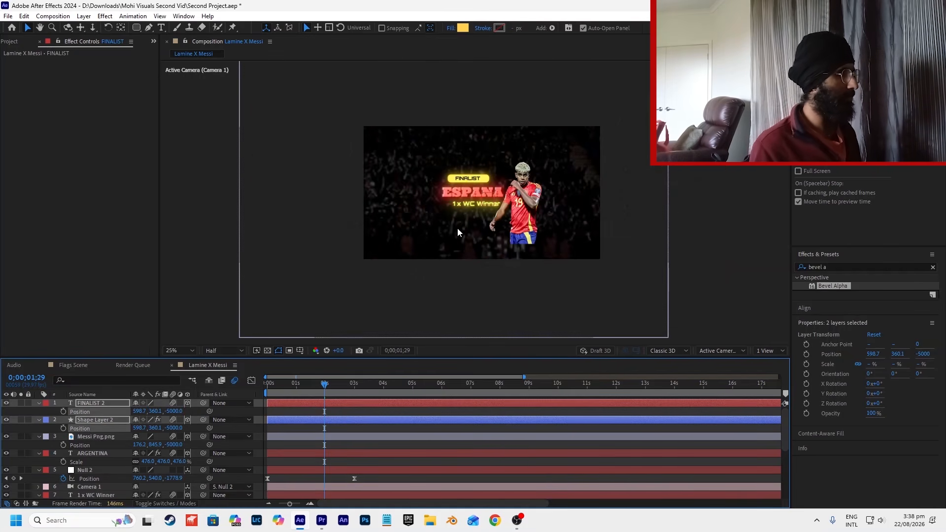
pyautogui.moveTo(324, 384); pyautogui.dragTo(383, 388)
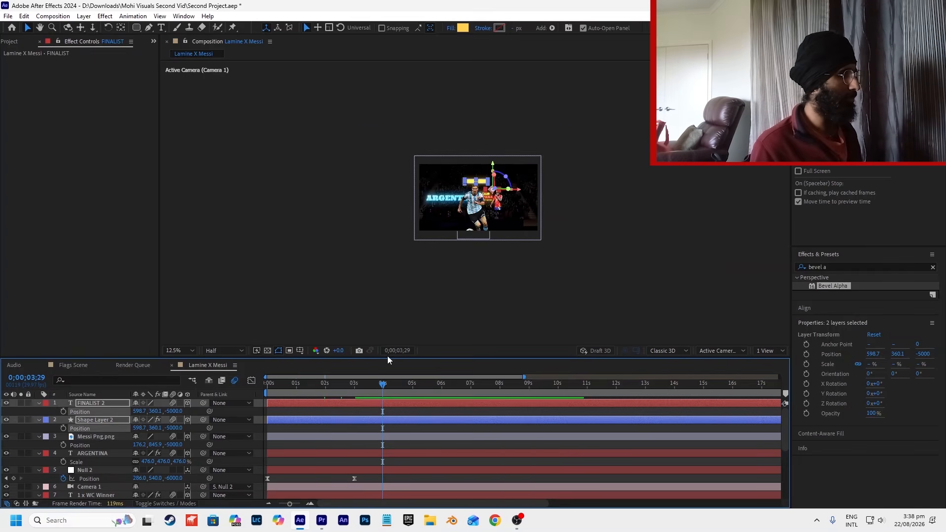
pyautogui.scroll(1, 451, 173)
pyautogui.moveTo(498, 193); pyautogui.dragTo(436, 217)
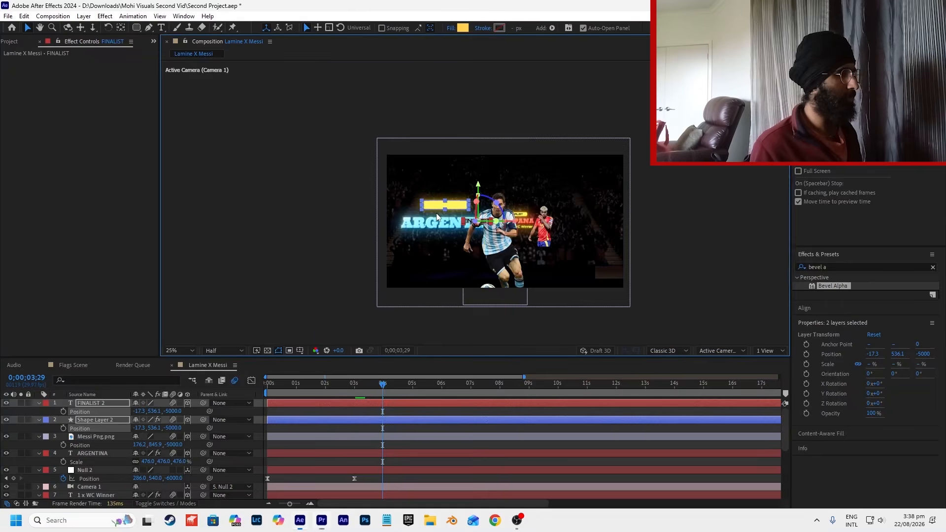
pyautogui.scroll(4, 436, 217)
pyautogui.moveTo(436, 202); pyautogui.dragTo(372, 193)
pyautogui.click(404, 405)
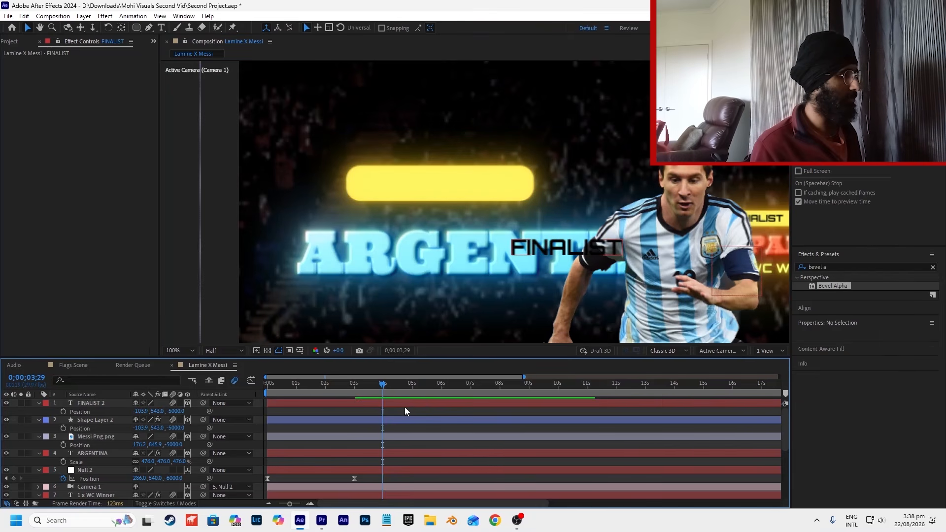
pyautogui.moveTo(541, 250); pyautogui.dragTo(398, 183)
# Step: Change the duplicated label to FINALIST #2, center it on the yellow badge, and save the project
pyautogui.doubleClick(398, 184)
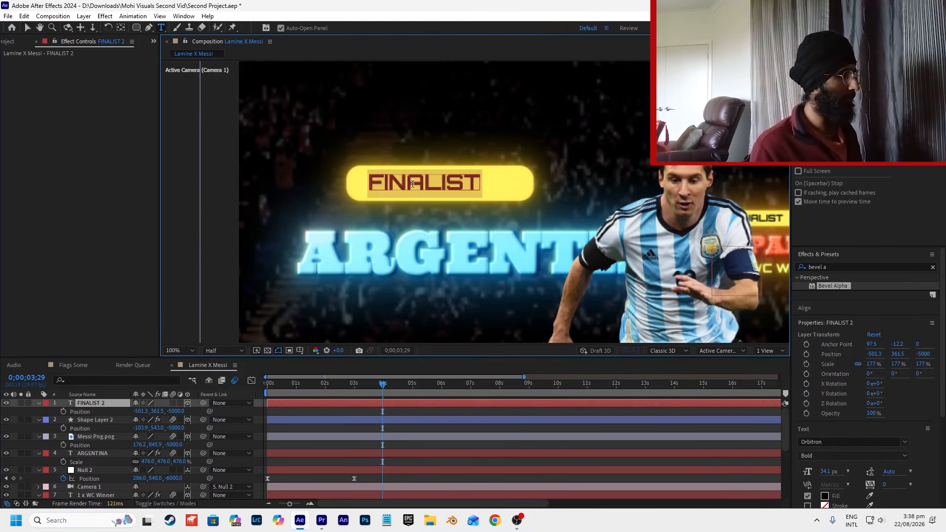
pyautogui.click(480, 190)
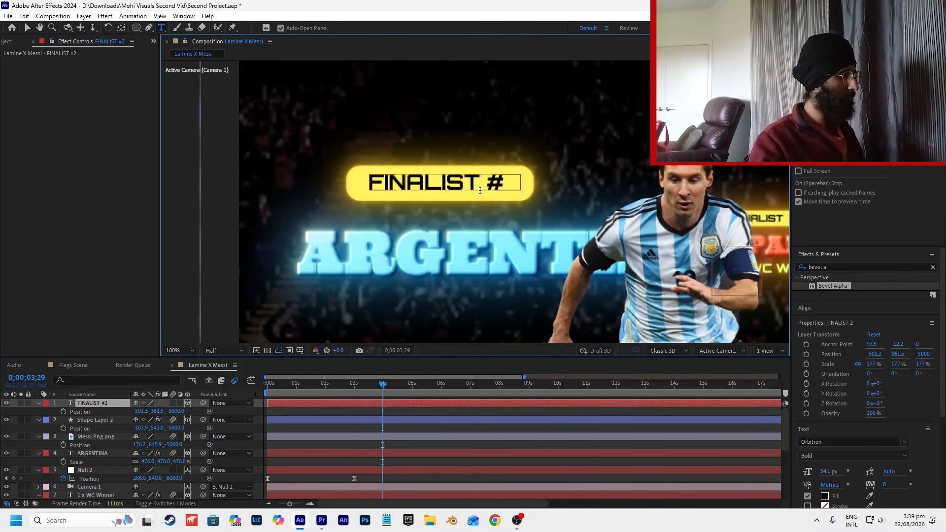
pyautogui.click(27, 27)
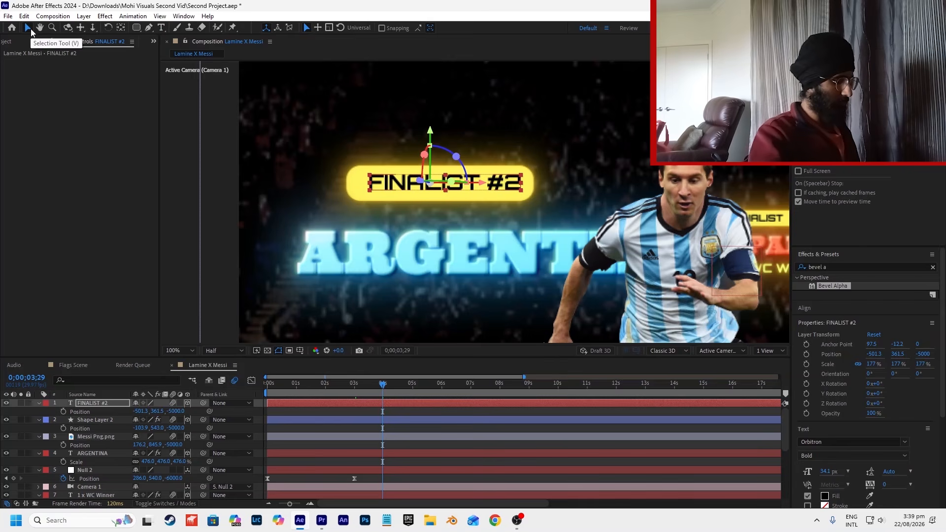
pyautogui.moveTo(386, 188); pyautogui.dragTo(381, 188)
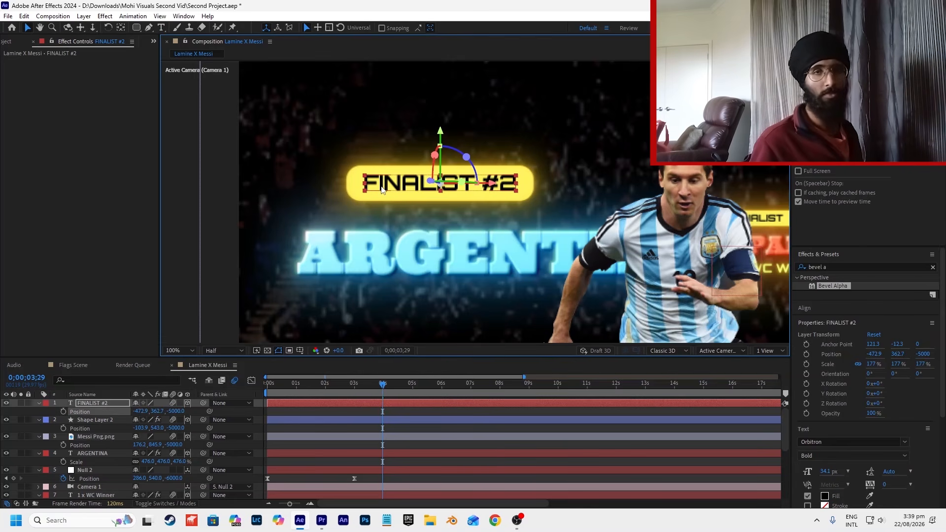
pyautogui.hotkey('ctrl', 's')
# Step: Compare the Argentina title layout with the reference reel around 00:00:05:04 in Premiere Pro
pyautogui.scroll(-4, 533, 225)
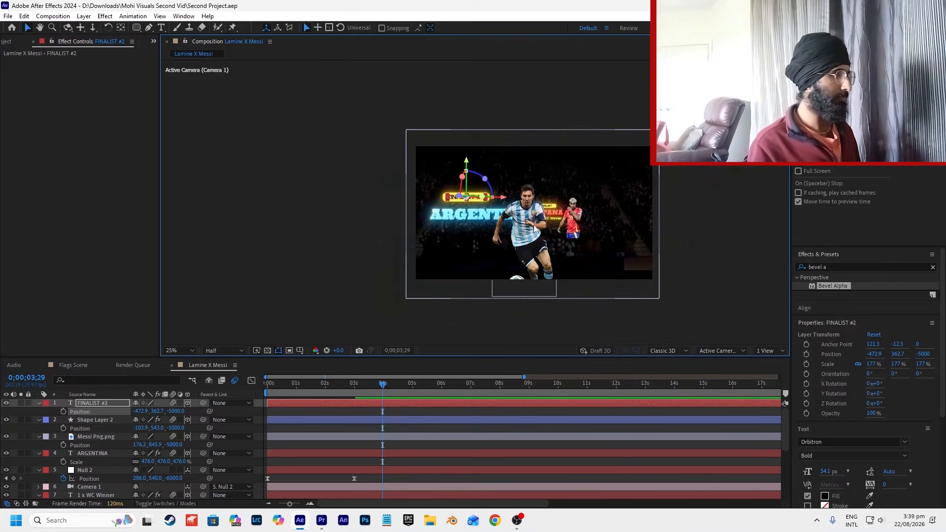
pyautogui.scroll(2, 495, 197)
pyautogui.scroll(-2, 495, 197)
pyautogui.scroll(2, 469, 209)
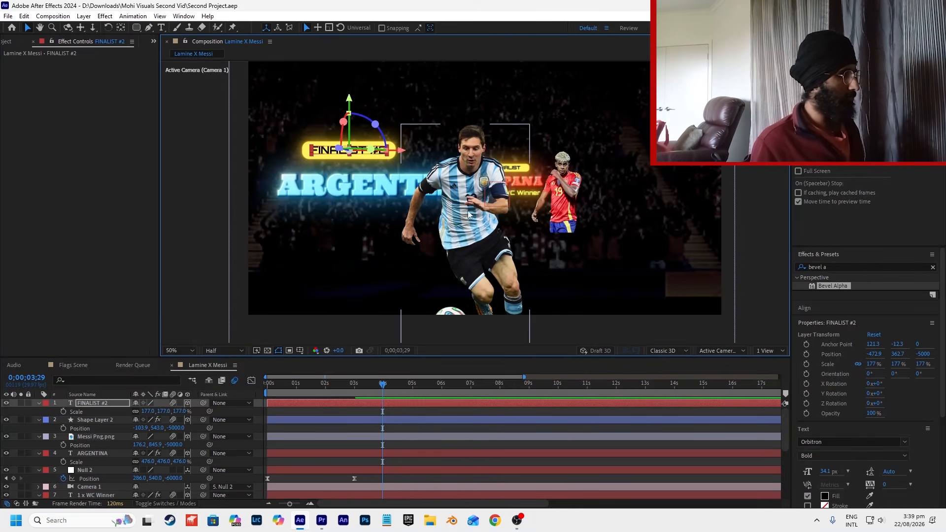
pyautogui.click(322, 520)
pyautogui.moveTo(539, 343); pyautogui.dragTo(536, 343)
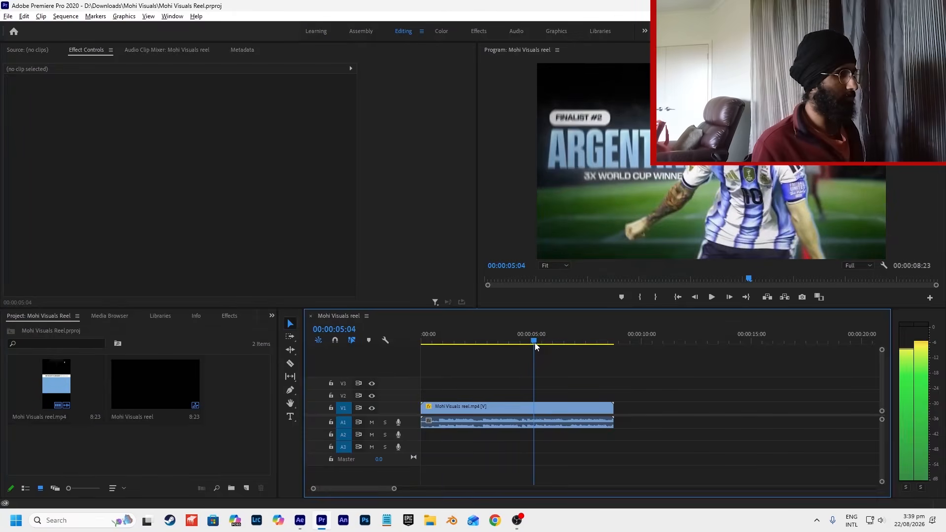
pyautogui.hotkey('alt', 'Tab')
# Step: Duplicate the FINALIST #2 text, change the copy to 3X WC WINNER, and place it below ARGENTINA at about X -477, Y 685
pyautogui.click(335, 150)
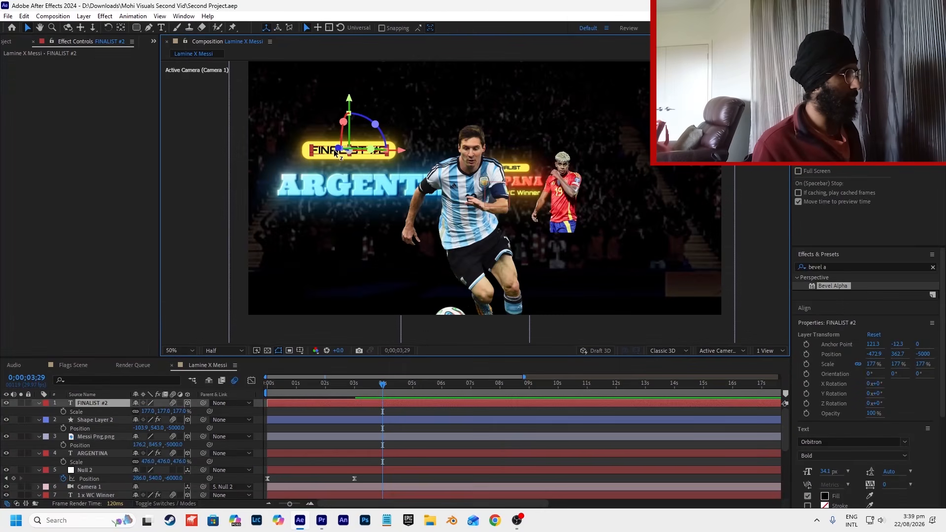
pyautogui.hotkey('ctrl', 'd')
pyautogui.moveTo(334, 152); pyautogui.dragTo(314, 207)
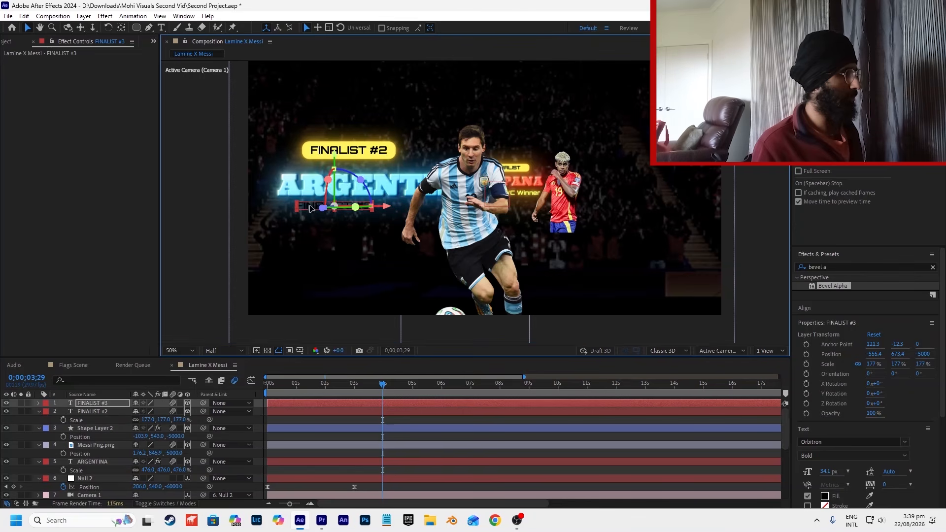
pyautogui.doubleClick(309, 205)
pyautogui.write('3X WC WINNER')
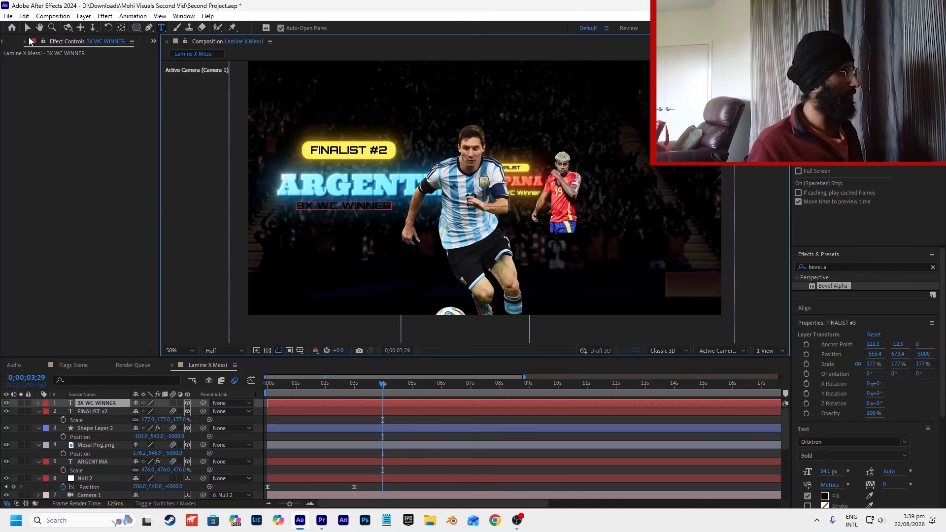
pyautogui.click(28, 27)
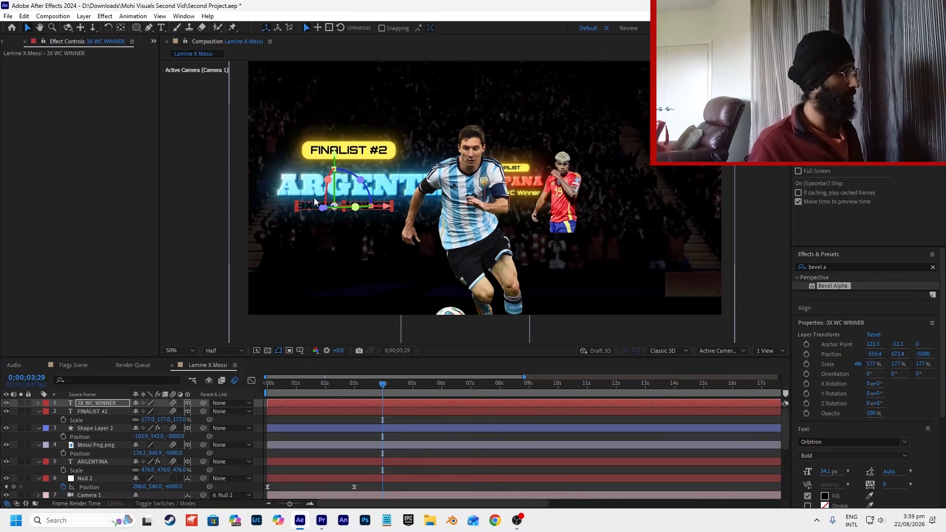
pyautogui.moveTo(314, 201); pyautogui.dragTo(330, 213)
# Step: Check the reference reel and set the 3X WC WINNER text's fill color to white FFFFFF
pyautogui.hotkey('alt', 'Tab')
pyautogui.hotkey('alt', 'Tab')
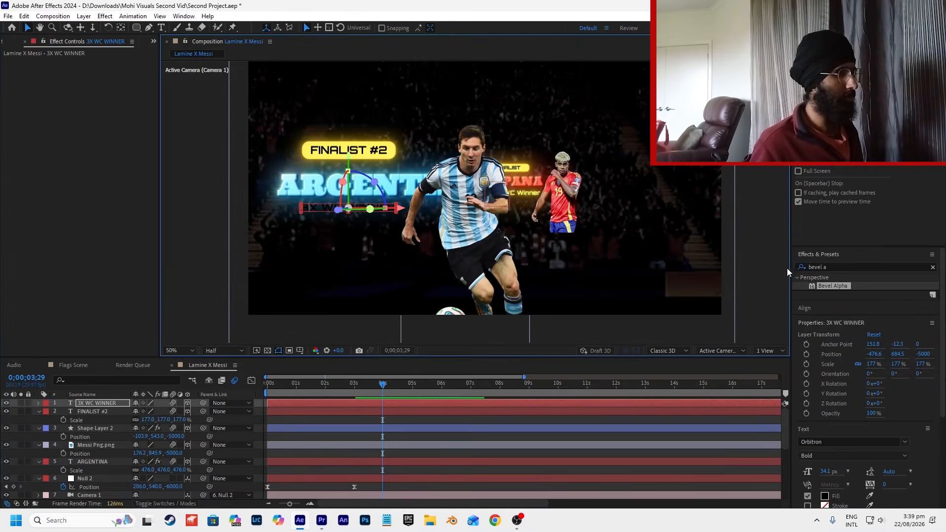
pyautogui.scroll(-4, 828, 409)
pyautogui.click(825, 359)
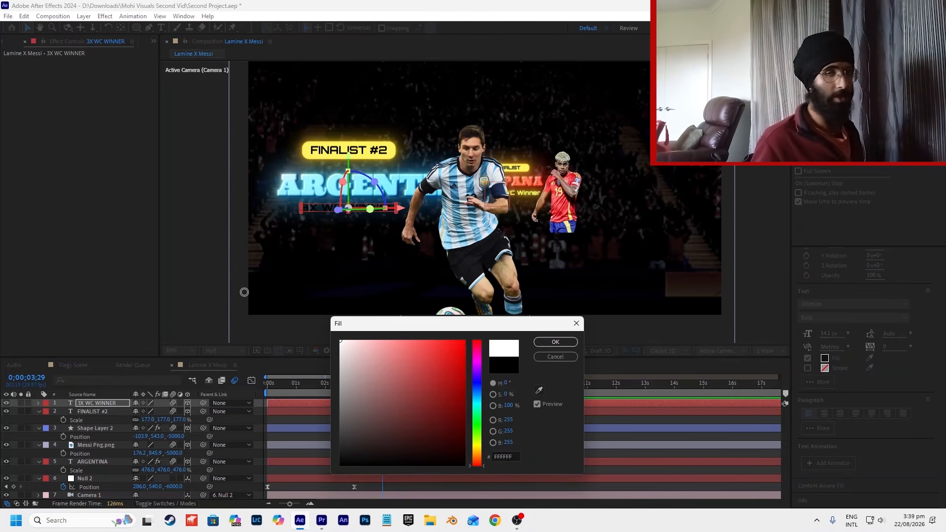
pyautogui.click(555, 342)
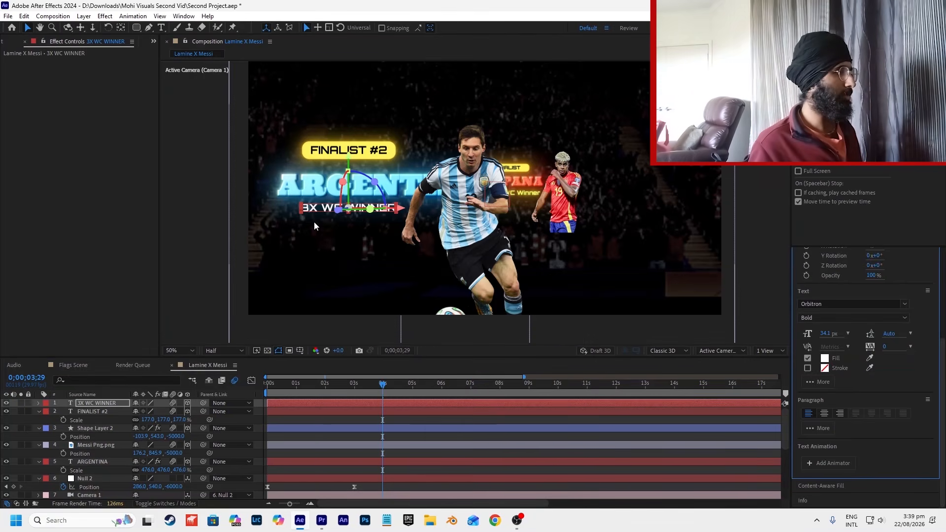
# Step: Copy the Deep Glow effect from the ARGENTINA title onto the 3X WC WINNER text
pyautogui.scroll(2, 315, 210)
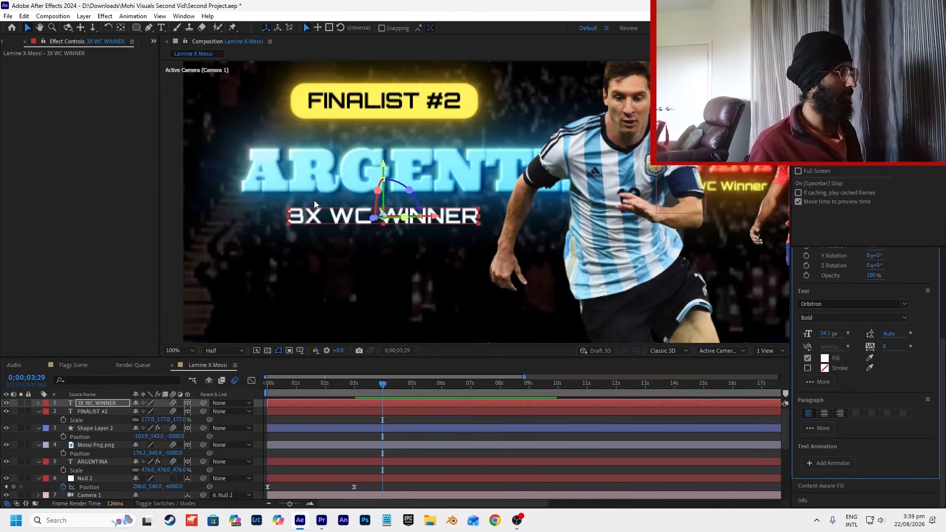
pyautogui.click(315, 167)
pyautogui.click(351, 221)
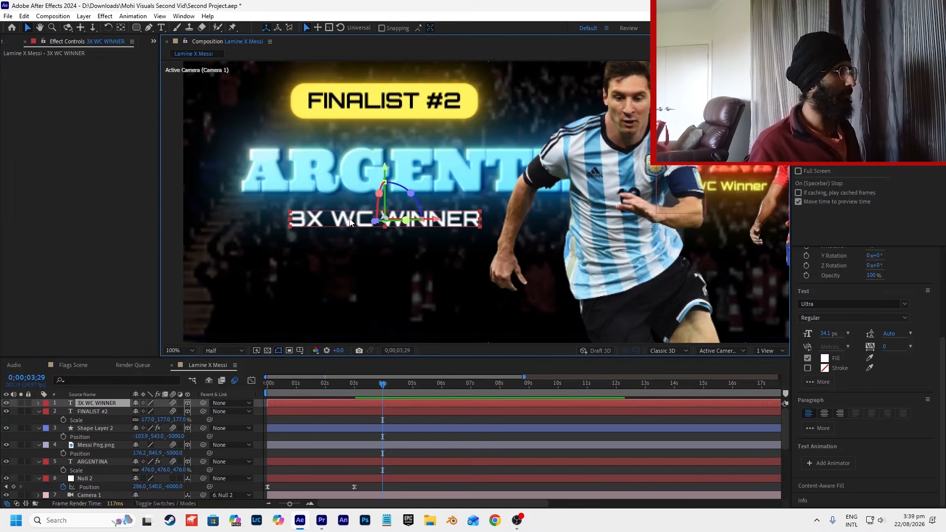
pyautogui.scroll(-2, 360, 250)
pyautogui.click(295, 257)
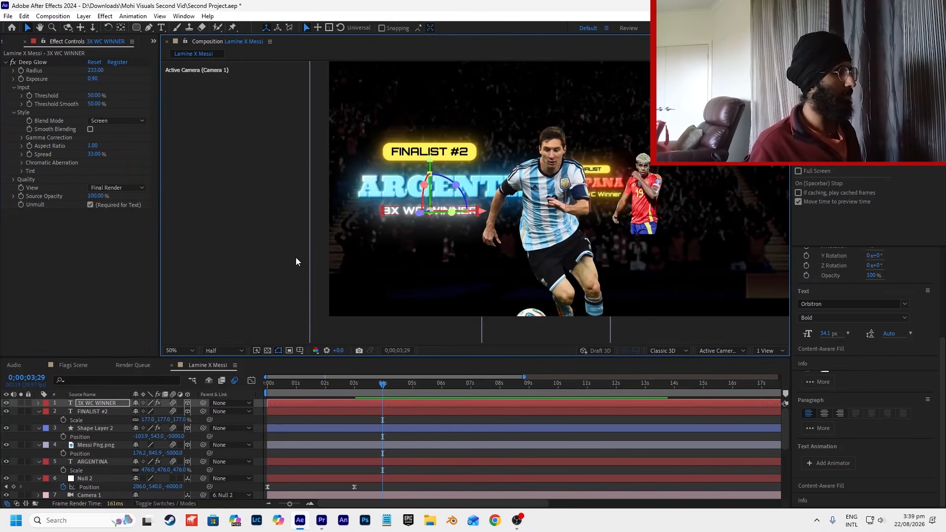
# Step: Nudge the ARGENTINA title up to about X -292, Y 541, between the badge and the 3X WC WINNER text
pyautogui.click(439, 183)
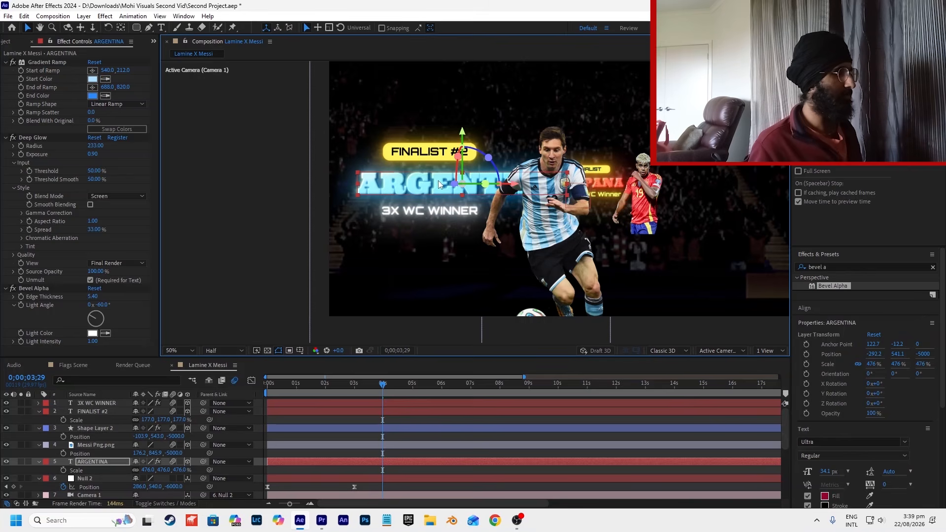
pyautogui.scroll(-1, 440, 184)
pyautogui.scroll(1, 674, 205)
pyautogui.scroll(-1, 674, 204)
pyautogui.click(683, 200)
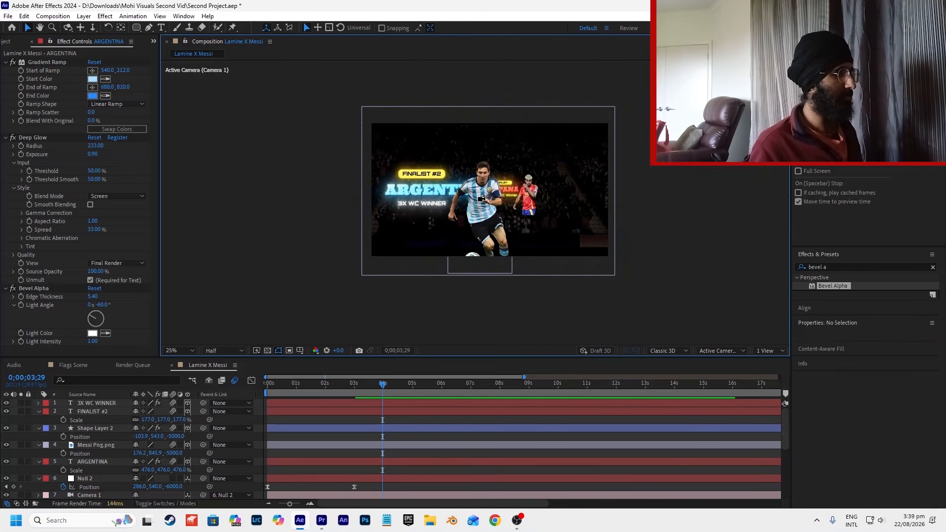
pyautogui.scroll(1, 482, 198)
# Step: Check the Argentina player's look in the reference reel in Premiere Pro at about 00:00:05:01, and return to After Effects
pyautogui.hotkey('alt', 'Tab')
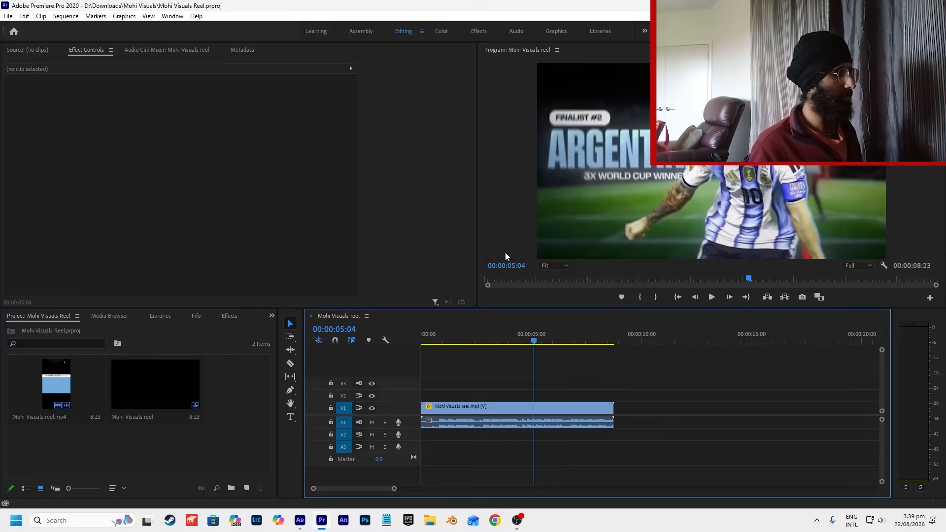
pyautogui.moveTo(532, 341)
pyautogui.mouseDown()
pyautogui.moveTo(541, 341)
pyautogui.moveTo(532, 341)
pyautogui.mouseUp()
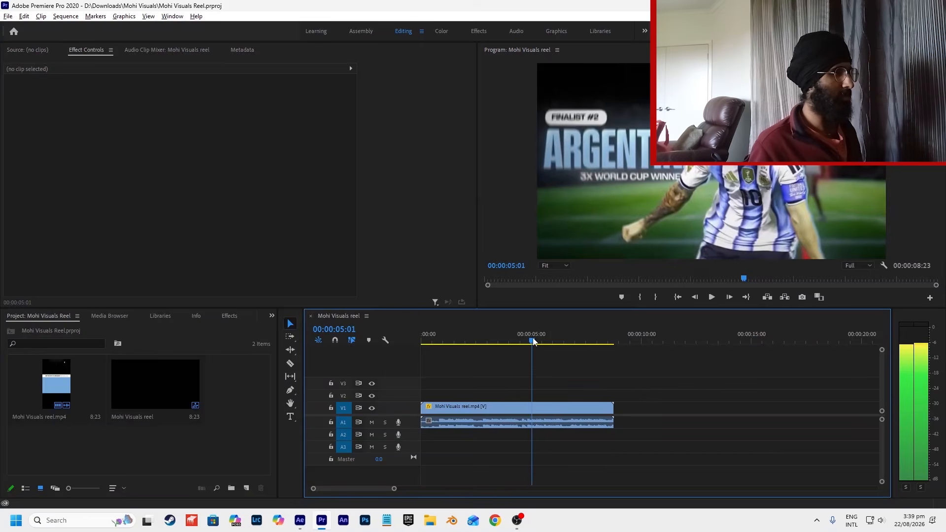
pyautogui.hotkey('alt', 'Tab')
# Step: Go back to 0;00;00;15 in the composition and duplicate the Yamal.png layer
pyautogui.click(458, 225)
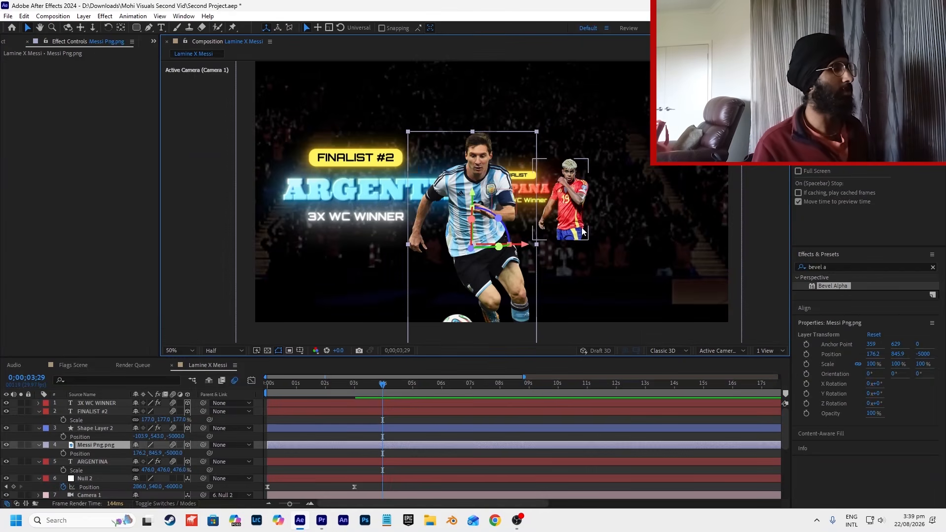
pyautogui.moveTo(383, 383); pyautogui.dragTo(282, 398)
pyautogui.click(410, 422)
pyautogui.click(579, 199)
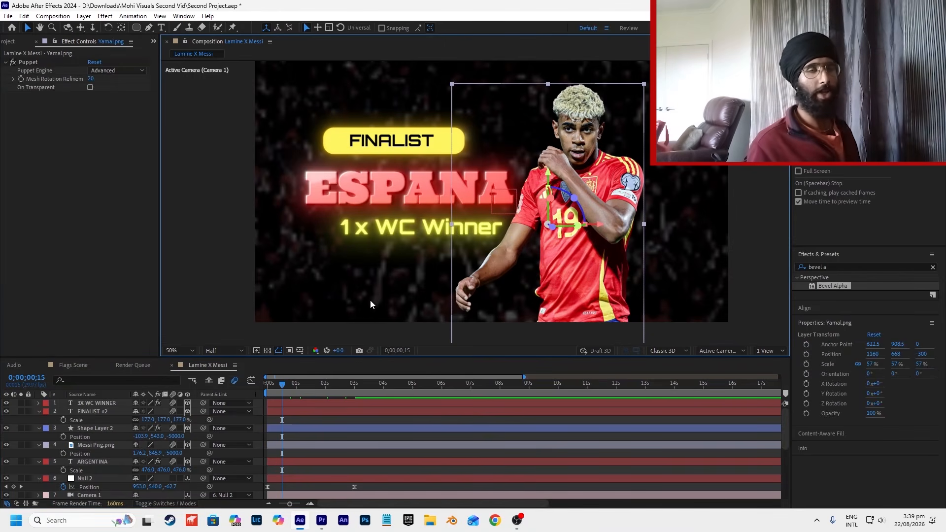
pyautogui.scroll(-3, 113, 456)
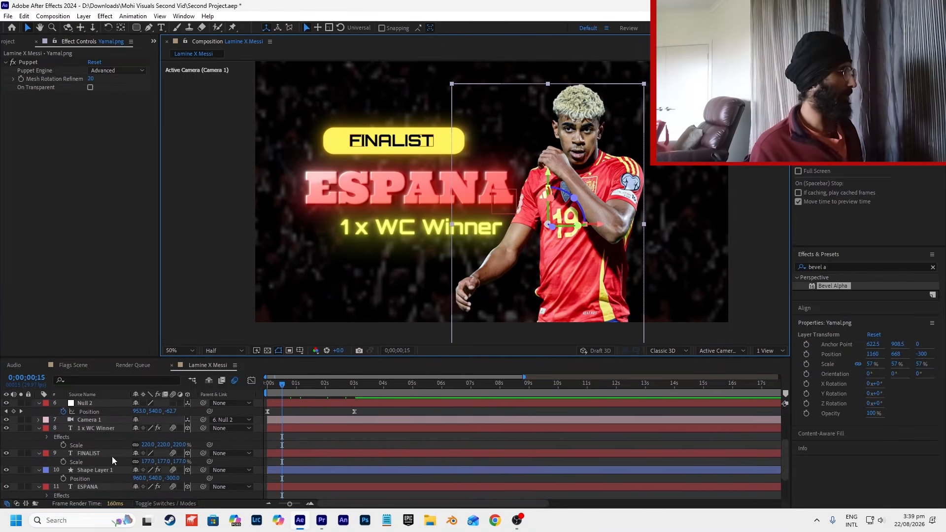
pyautogui.scroll(-3, 111, 456)
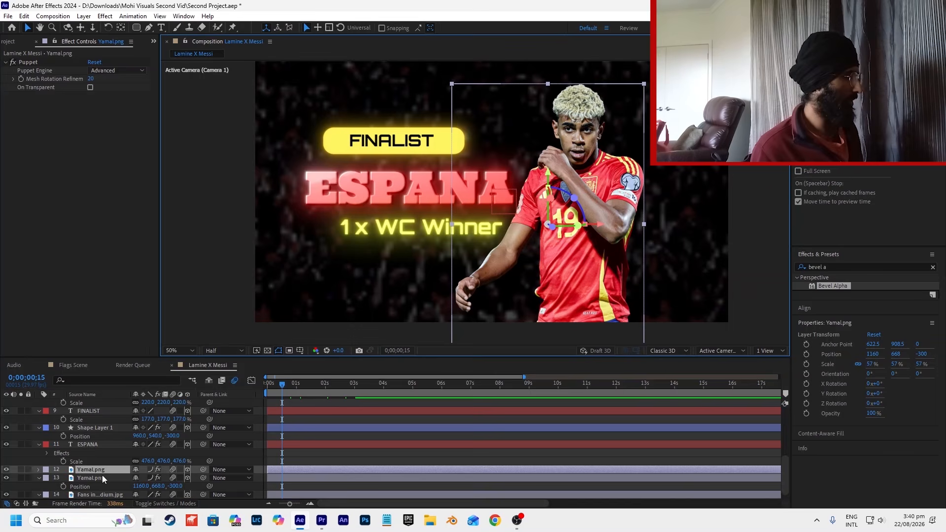
# Step: Apply the Fill effect to the lower Yamal.png copy and check its silhouette by briefly hiding the upper copy
pyautogui.click(104, 477)
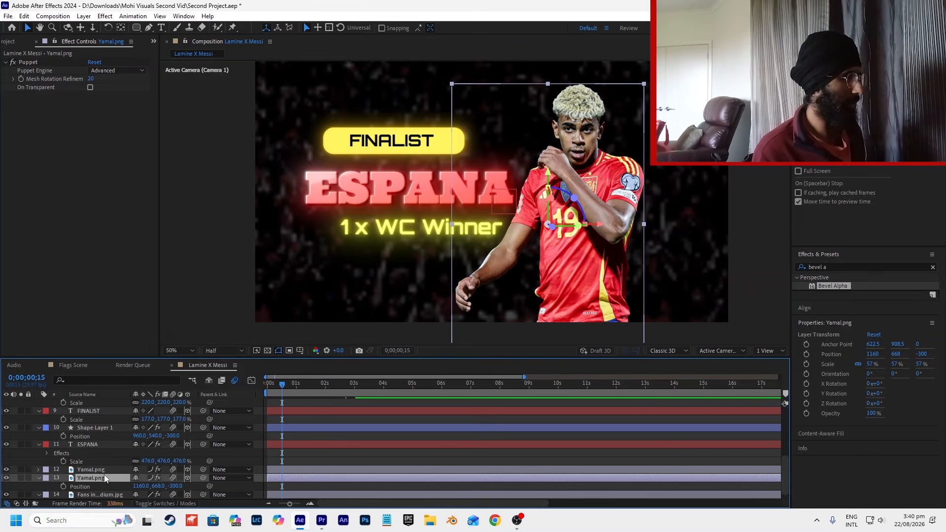
pyautogui.click(848, 268)
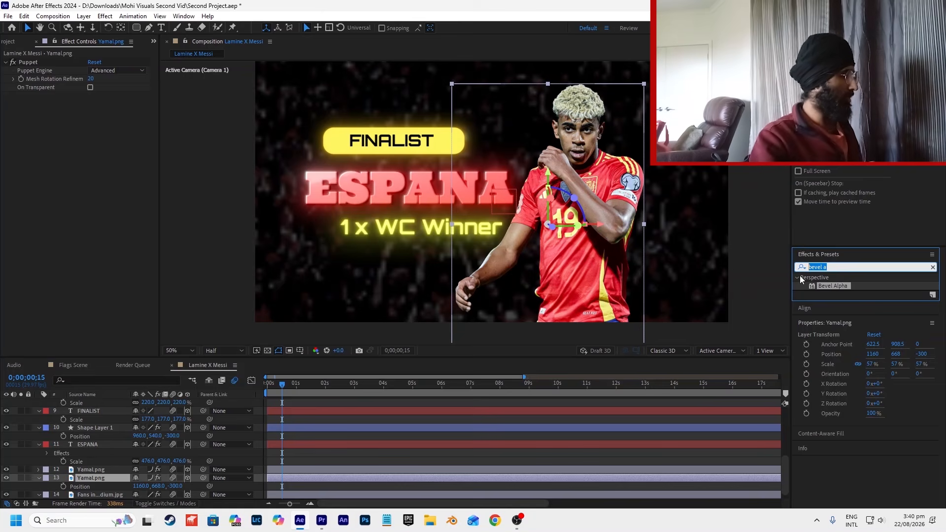
pyautogui.write('d')
pyautogui.press('BackSpace')
pyautogui.write('fill')
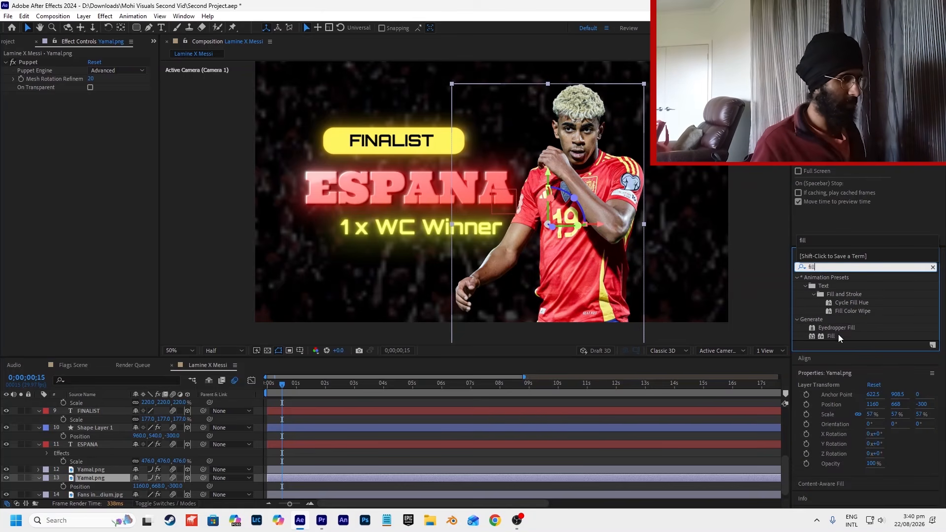
pyautogui.moveTo(838, 334); pyautogui.dragTo(500, 478)
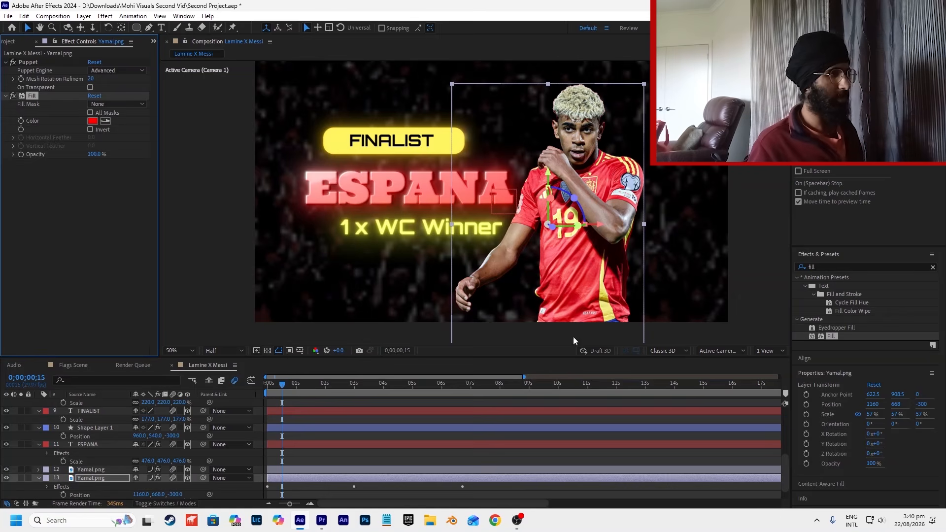
pyautogui.click(7, 471)
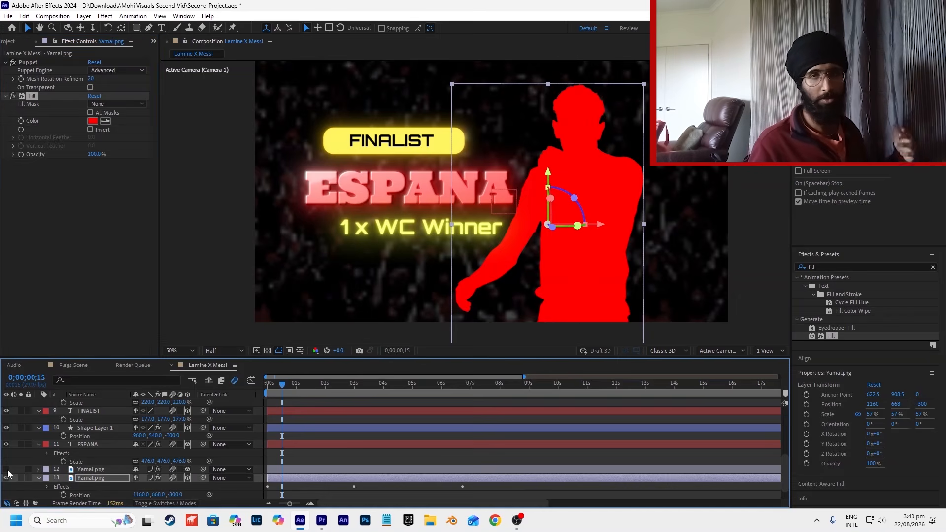
pyautogui.click(7, 470)
# Step: Add Deep Glow to the lower Yamal.png copy with Unmult enabled and a radius of 117, and save the project
pyautogui.click(799, 267)
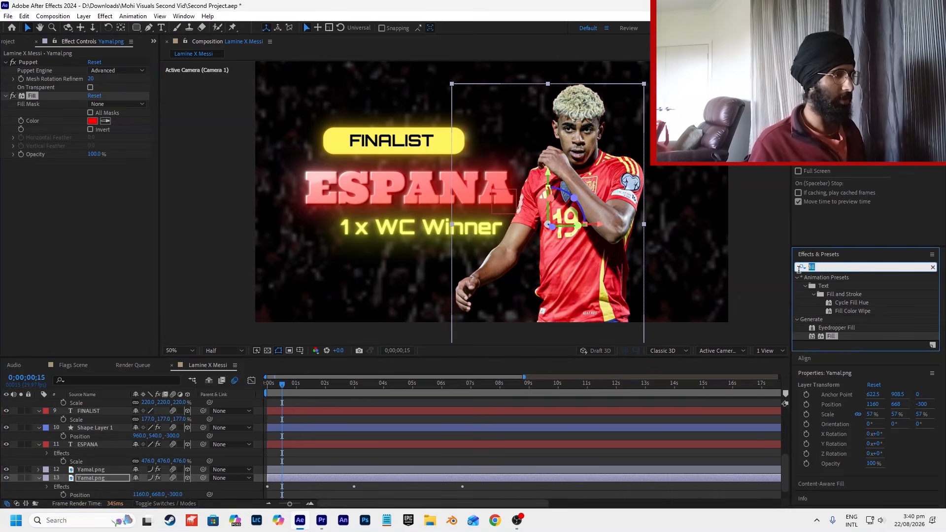
pyautogui.write('dee')
pyautogui.moveTo(831, 311); pyautogui.dragTo(623, 478)
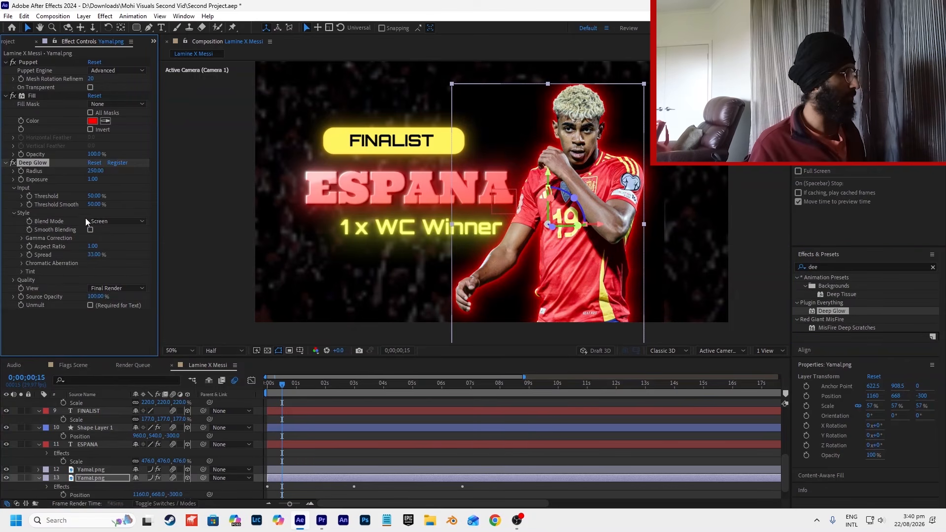
pyautogui.click(91, 305)
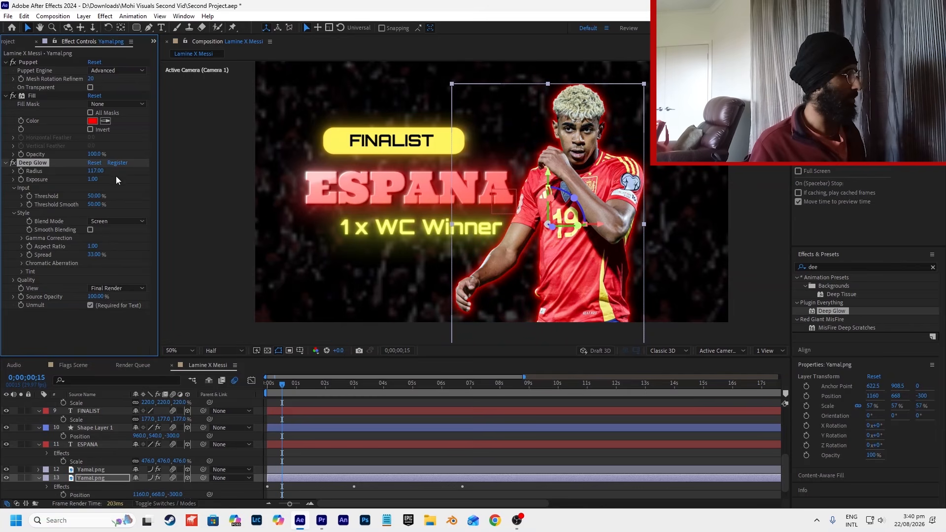
pyautogui.click(400, 436)
pyautogui.hotkey('ctrl', 's')
# Step: Move to 0;00;05;12 in the timeline and duplicate the Messi Png.png layer
pyautogui.scroll(5, 393, 437)
pyautogui.click(374, 400)
pyautogui.click(391, 384)
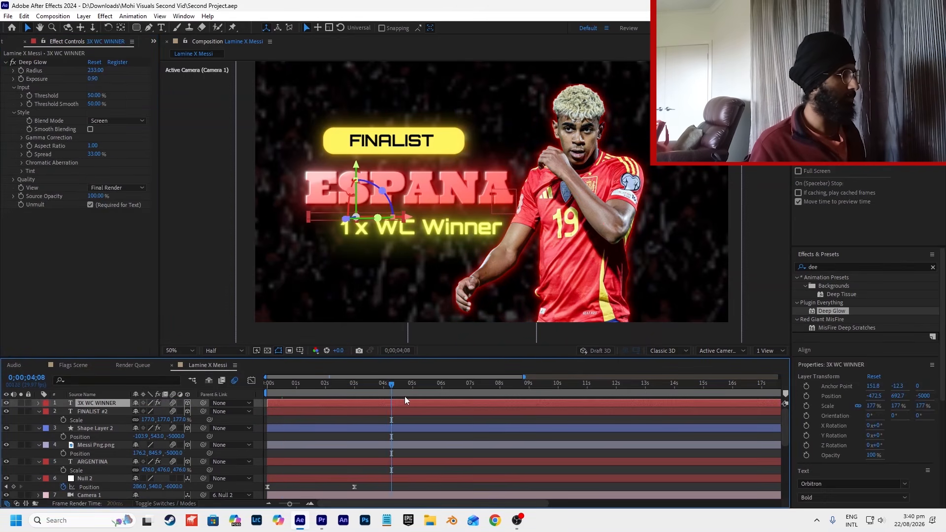
pyautogui.click(424, 396)
pyautogui.click(427, 216)
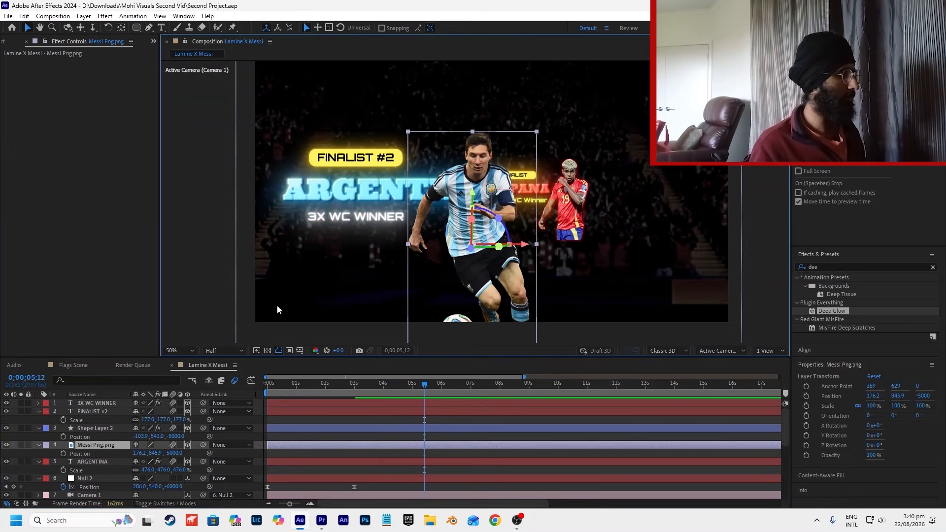
pyautogui.hotkey('ctrl', 'd')
# Step: Apply the Fill effect to the lower Messi Png.png copy and set its color to blue
pyautogui.doubleClick(826, 266)
pyautogui.write('fill')
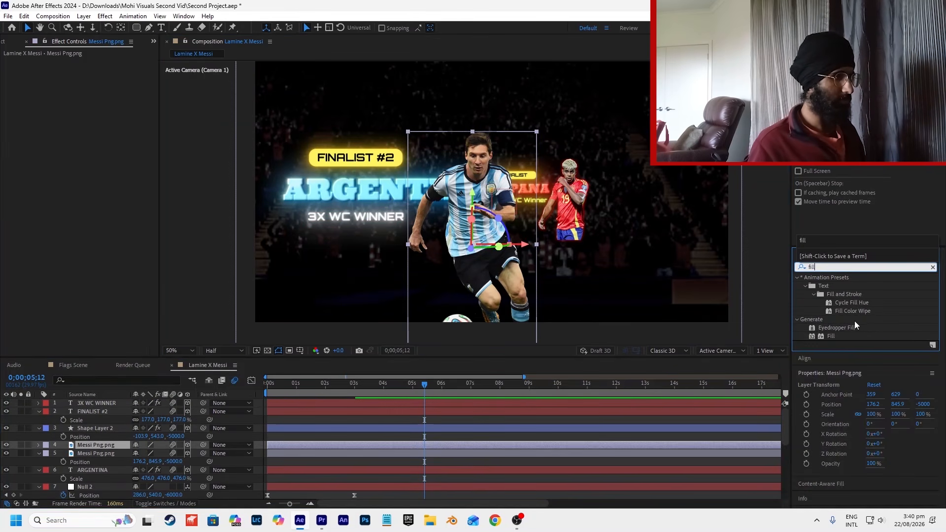
pyautogui.click(843, 336)
pyautogui.moveTo(843, 336); pyautogui.dragTo(425, 453)
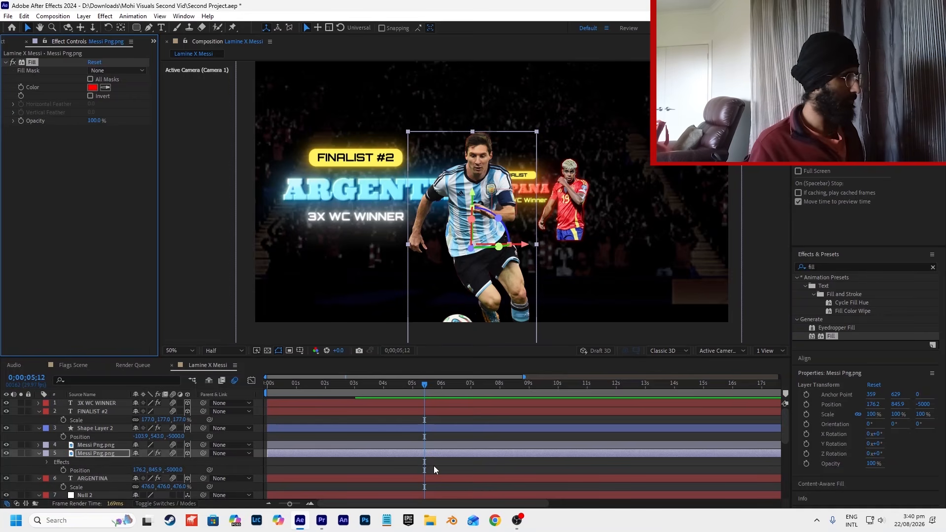
pyautogui.click(92, 88)
pyautogui.moveTo(479, 405); pyautogui.dragTo(479, 392)
pyautogui.click(555, 341)
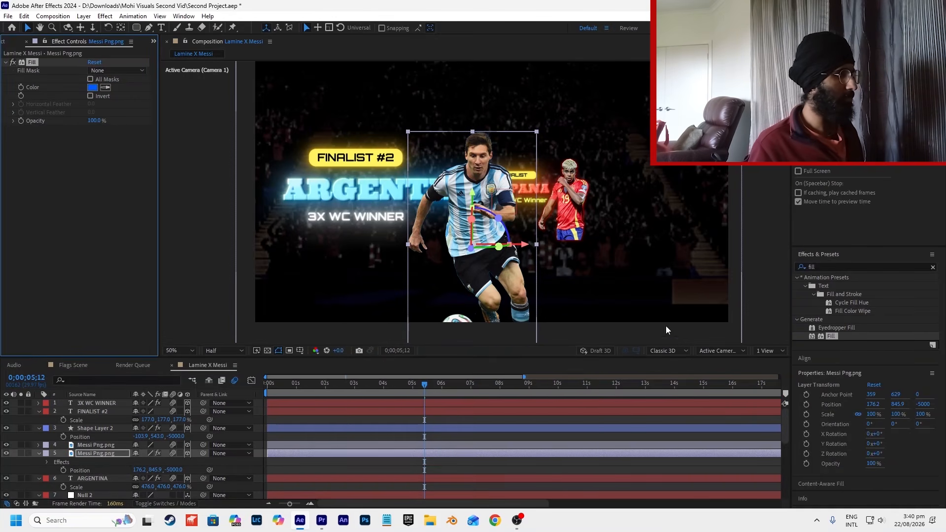
# Step: Add Deep Glow to the lower Messi Png.png copy with a reduced radius, exposure 0.55 and Unmult enabled, and save the project
pyautogui.click(803, 267)
pyautogui.write('dee')
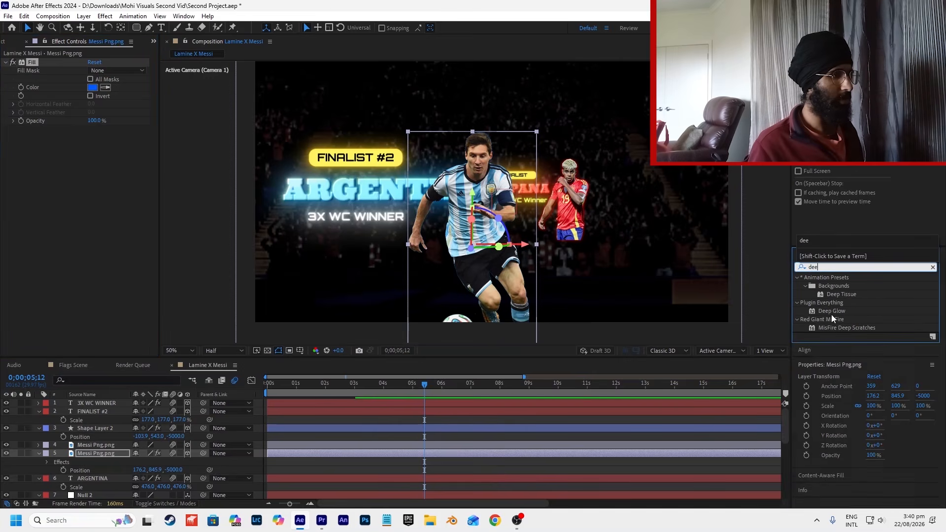
pyautogui.moveTo(832, 311); pyautogui.dragTo(499, 454)
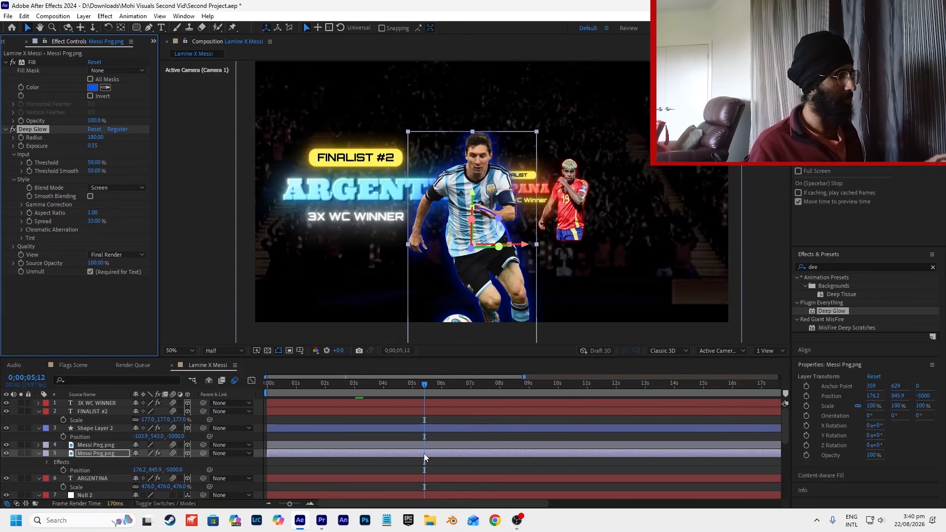
pyautogui.click(447, 437)
pyautogui.hotkey('ctrl', 's')
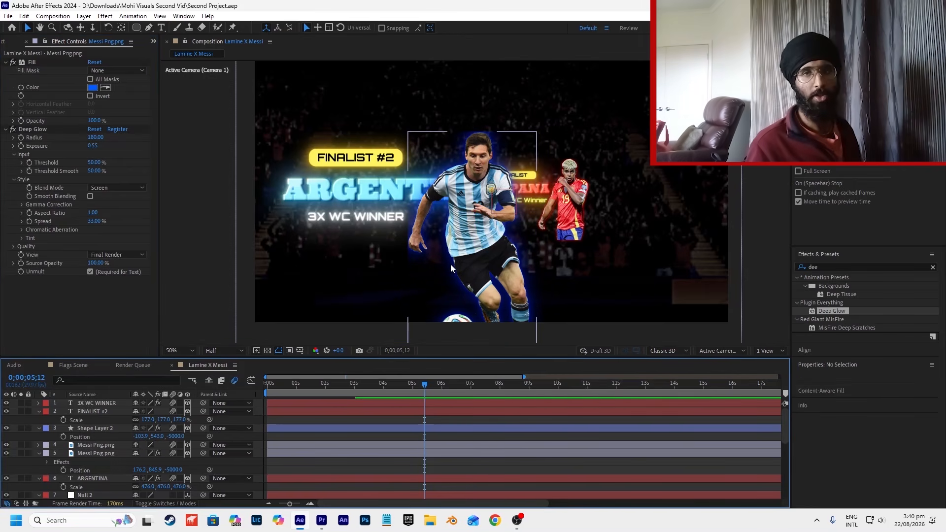
# Step: Compare the composition with the Argentina frame of the reference reel in Premiere Pro
pyautogui.click(323, 521)
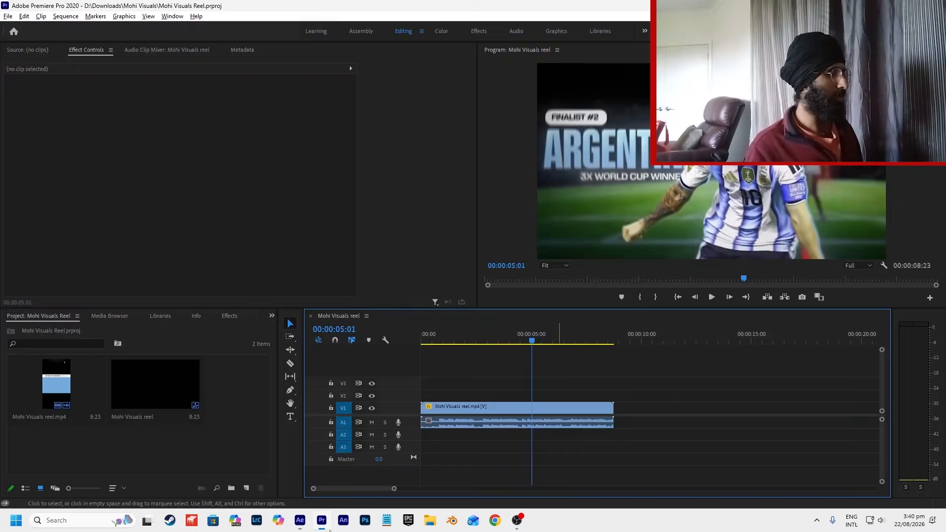
pyautogui.hotkey('alt', 'Tab')
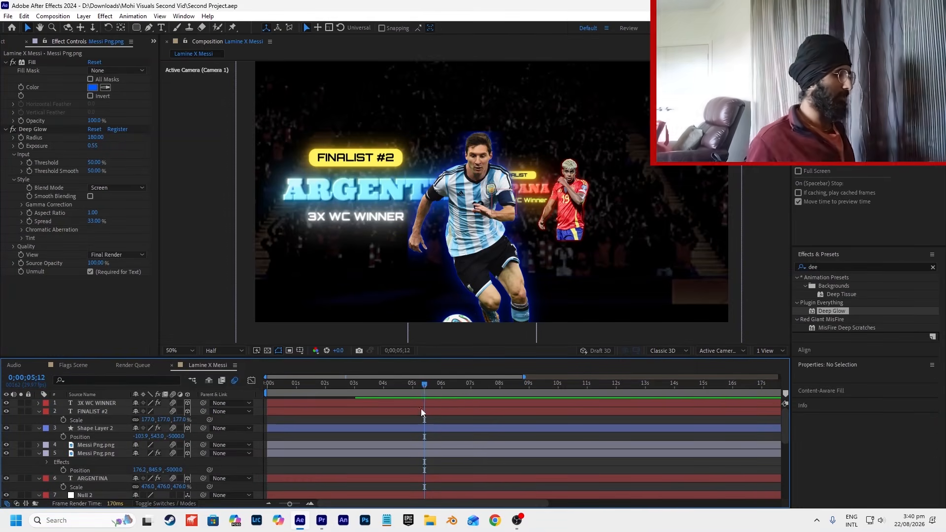
pyautogui.hotkey('alt', 'Tab')
# Step: Switch to Chrome and search Google Images for "football pitch"
pyautogui.click(496, 520)
pyautogui.write('f')
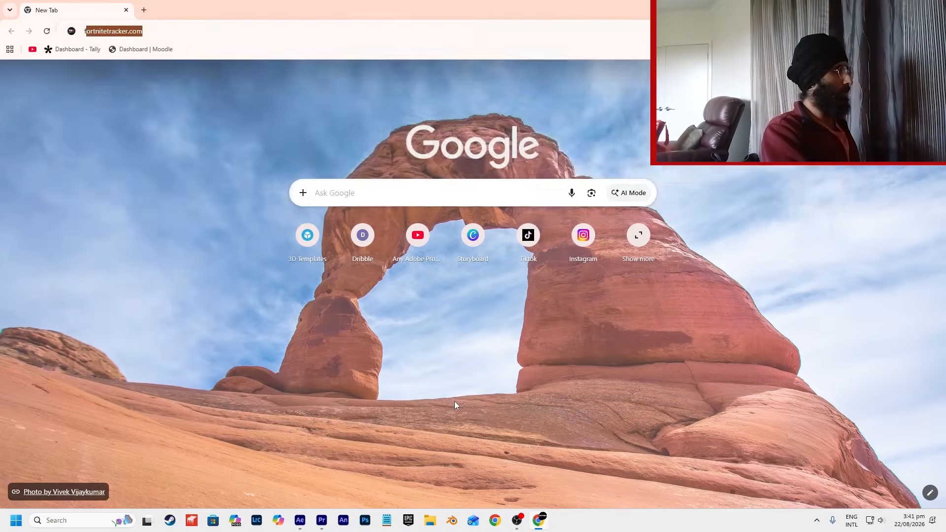
pyautogui.press('BackSpace')
pyautogui.press('BackSpace')
pyautogui.write('pitc')
pyautogui.hotkey('ctrl', 'a')
pyautogui.write('foo')
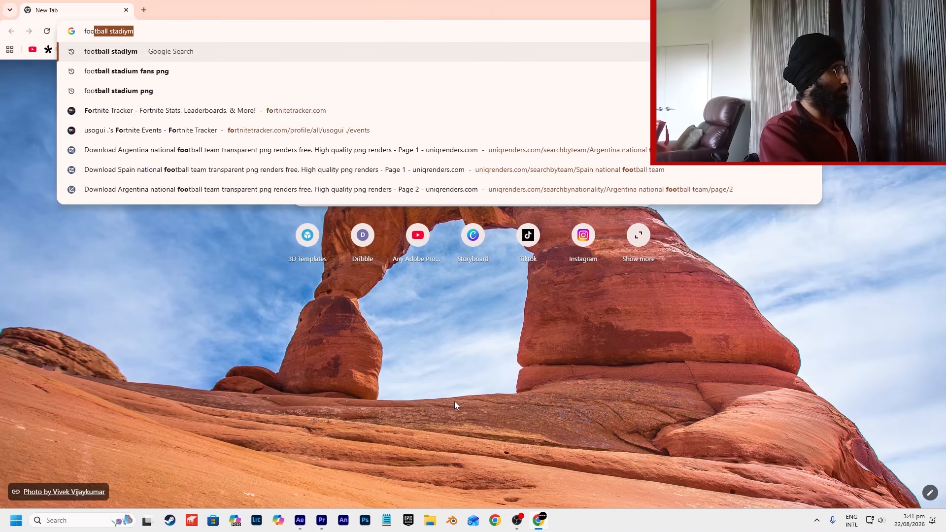
pyautogui.write('tball pitch')
pyautogui.press('Return')
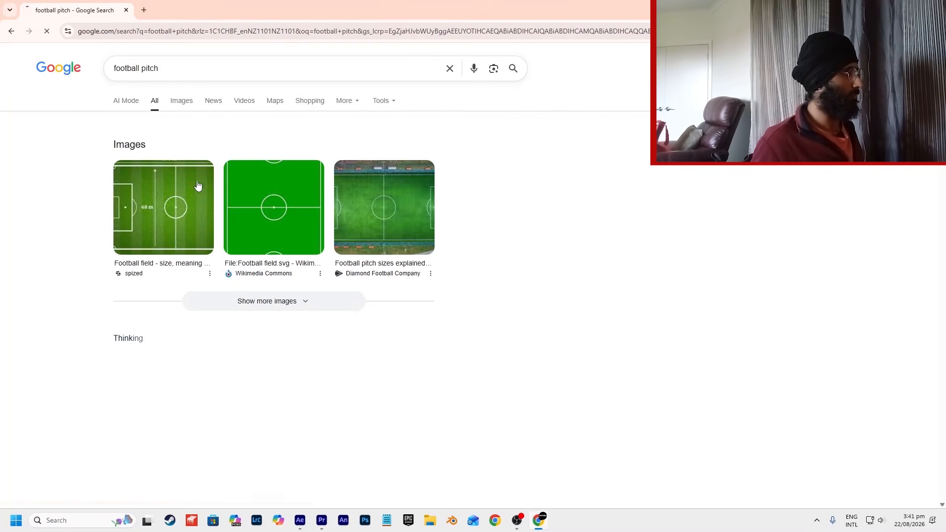
pyautogui.click(181, 100)
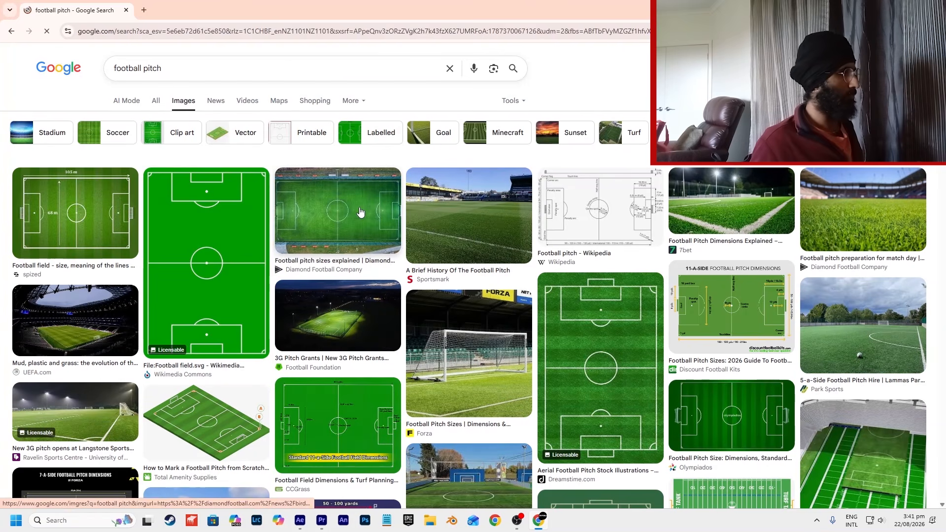
# Step: Refine the image search to "football pitch png" and browse it, and narrow it further to "football pitch png real"
pyautogui.scroll(-1, 426, 231)
pyautogui.click(234, 59)
pyautogui.write('png')
pyautogui.press('Return')
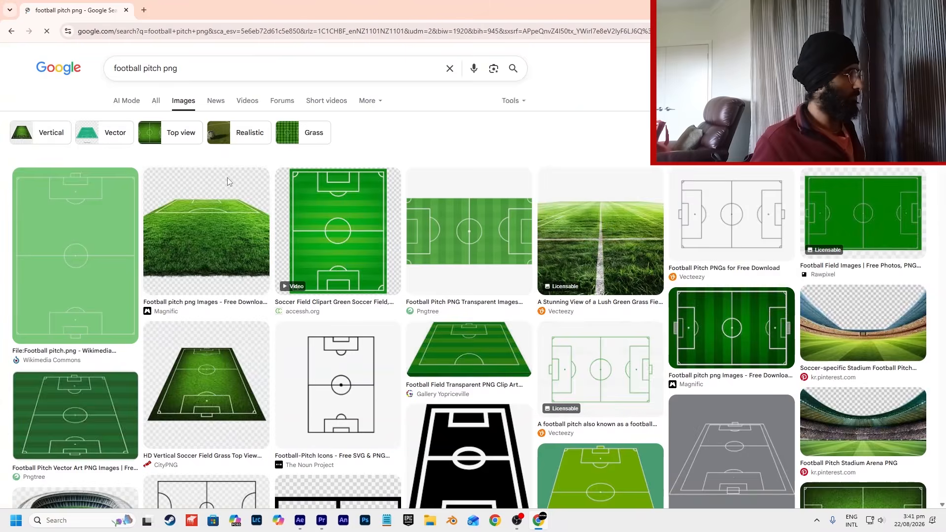
pyautogui.scroll(-2, 642, 177)
pyautogui.scroll(-8, 641, 177)
pyautogui.click(200, 60)
pyautogui.write('real')
pyautogui.press('Return')
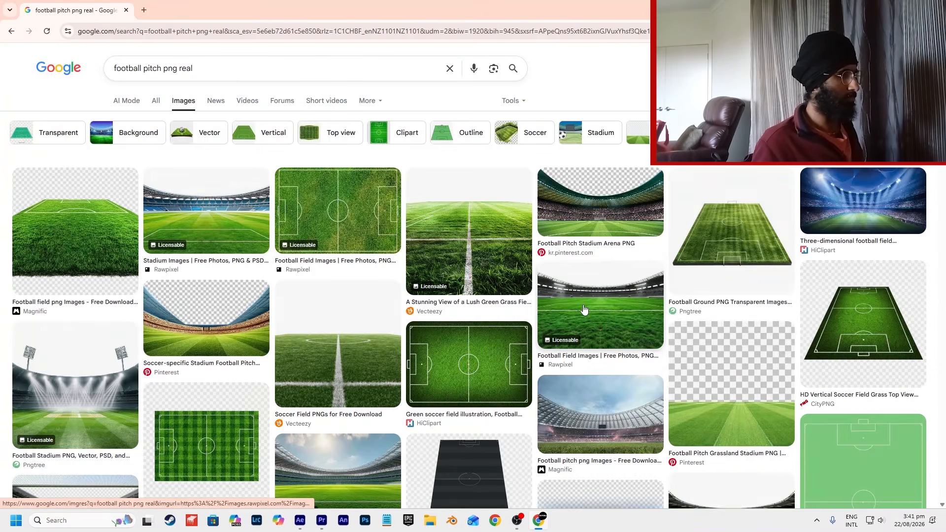
# Step: Open the Football Pitch Grassland Stadium image from the results and save it as Pitch.jpg
pyautogui.doubleClick(711, 342)
pyautogui.click(714, 235)
pyautogui.hotkey('ctrl', 'w')
pyautogui.click(930, 189)
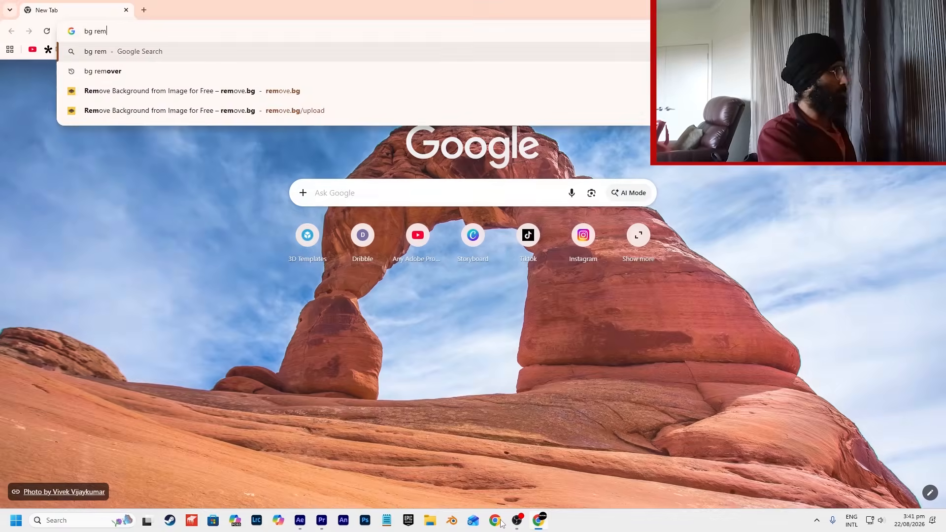
# Step: Find an online background remover, upload Pitch.jpg from Downloads to remove.bg, and download the preview-size cutout
pyautogui.write('over')
pyautogui.press('Return')
pyautogui.click(200, 163)
pyautogui.click(473, 260)
pyautogui.click(41, 109)
pyautogui.click(167, 190)
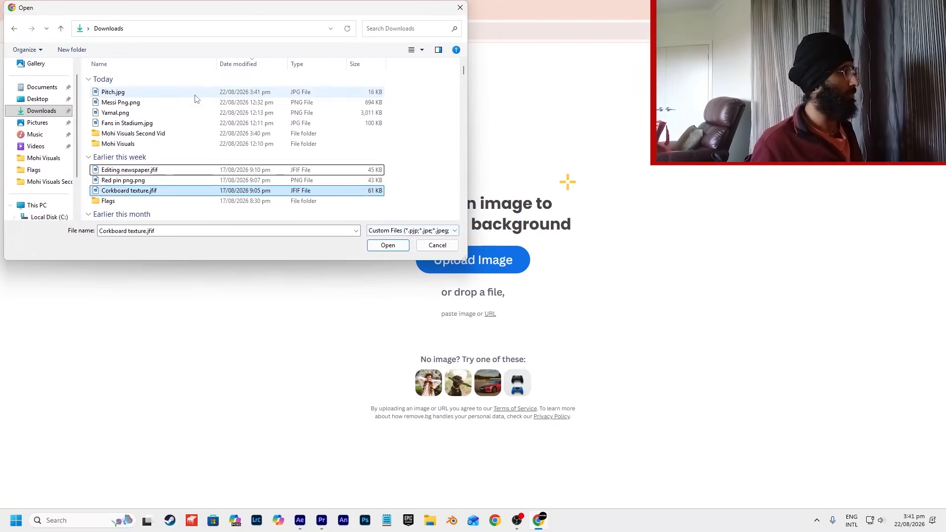
pyautogui.doubleClick(192, 93)
pyautogui.moveTo(641, 94)
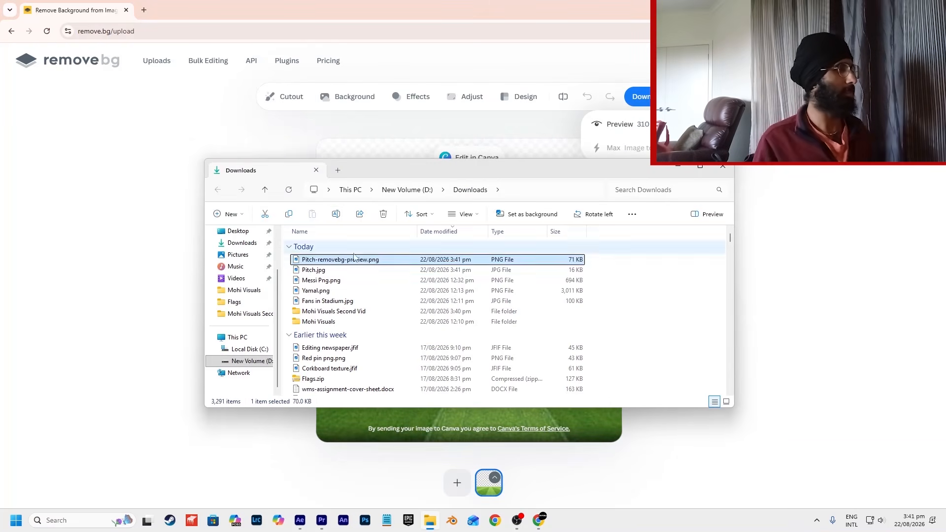
# Step: Rename the downloaded cutout as "Pitch with no BG" and add it to the Lamine X Messi timeline as a 3D top layer
pyautogui.click(342, 213)
pyautogui.write('itch with no BG')
pyautogui.press('Return')
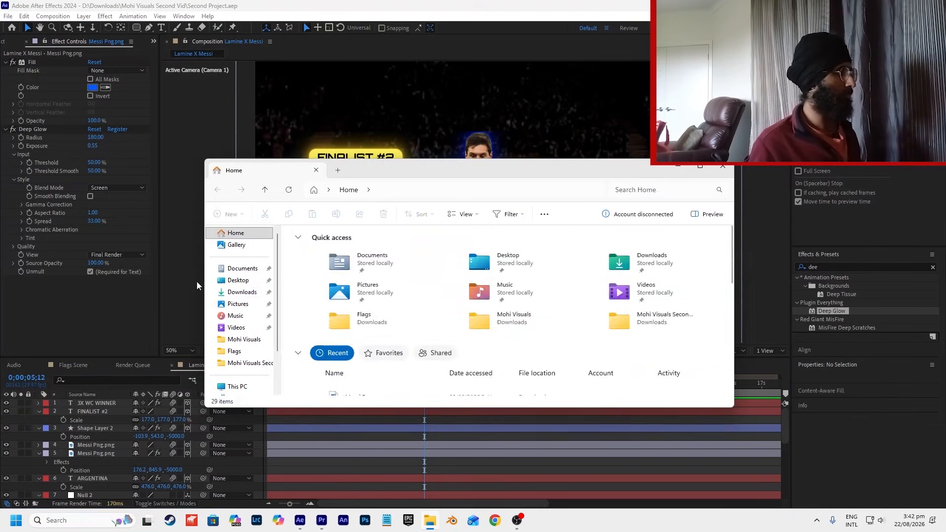
pyautogui.click(242, 292)
pyautogui.moveTo(329, 260); pyautogui.dragTo(201, 397)
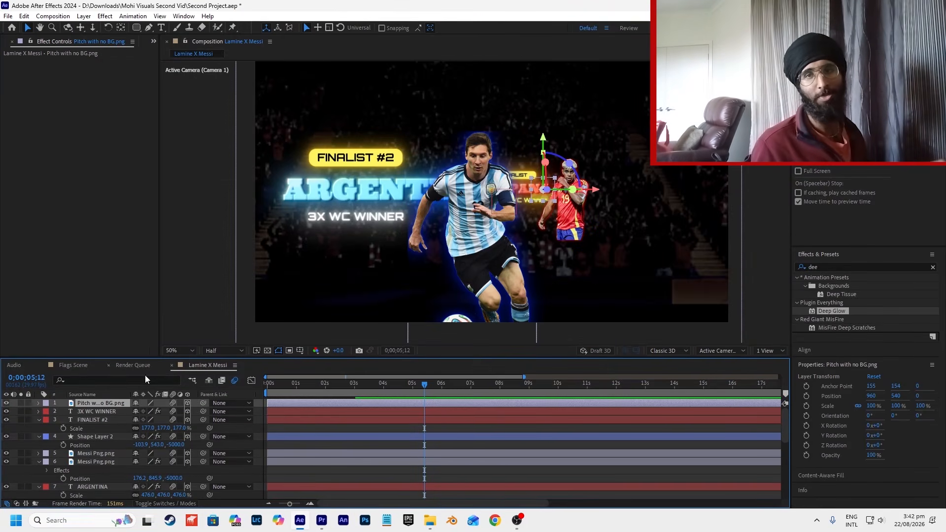
# Step: Scale the pitch layer up uniformly to 1877% and check its placement at 0;00;00;03
pyautogui.press('s')
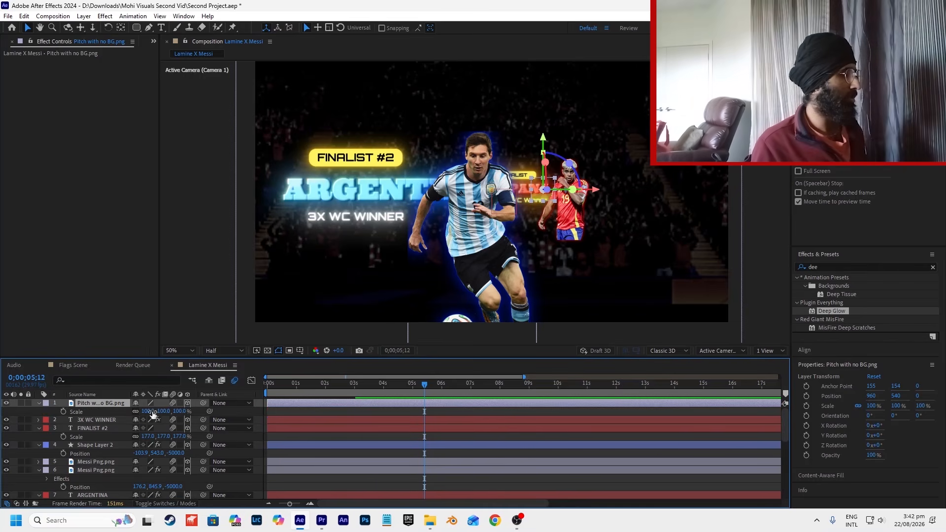
pyautogui.moveTo(371, 414); pyautogui.dragTo(850, 331)
pyautogui.moveTo(160, 411); pyautogui.dragTo(250, 409)
pyautogui.moveTo(375, 298); pyautogui.dragTo(332, 294)
pyautogui.moveTo(311, 388); pyautogui.dragTo(270, 387)
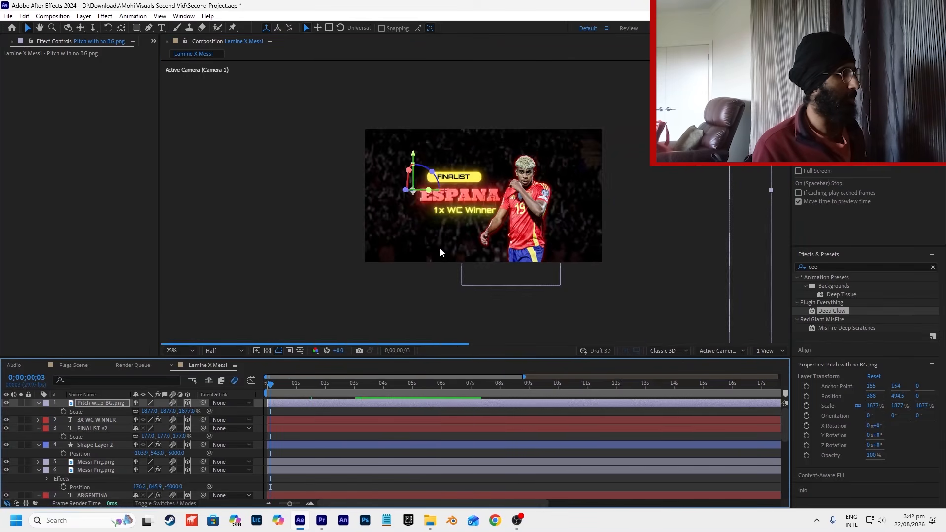
# Step: Move the pitch layer back and below the figures, to about X 955, Y 608, Z 1578
pyautogui.scroll(-6, 439, 248)
pyautogui.moveTo(476, 252)
pyautogui.mouseDown()
pyautogui.moveTo(482, 224)
pyautogui.moveTo(481, 241)
pyautogui.mouseUp()
pyautogui.scroll(1, 481, 240)
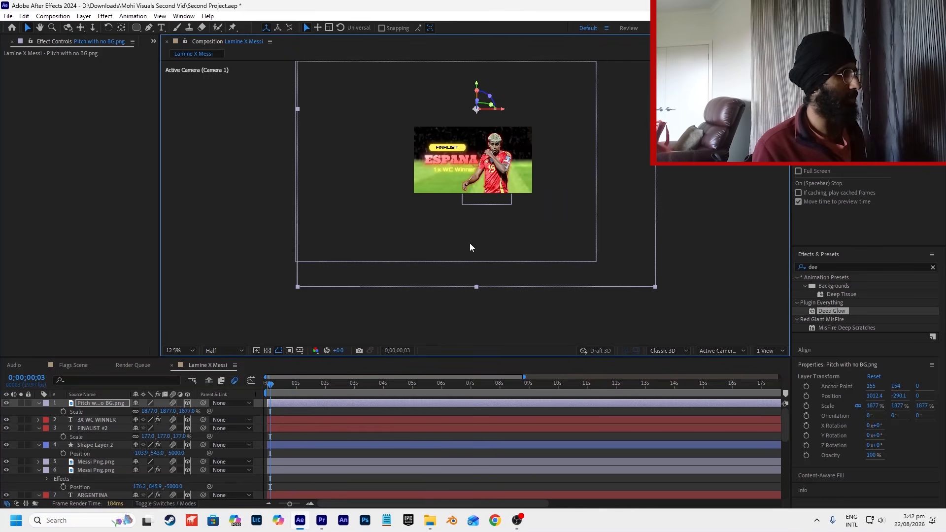
pyautogui.moveTo(173, 412); pyautogui.dragTo(222, 412)
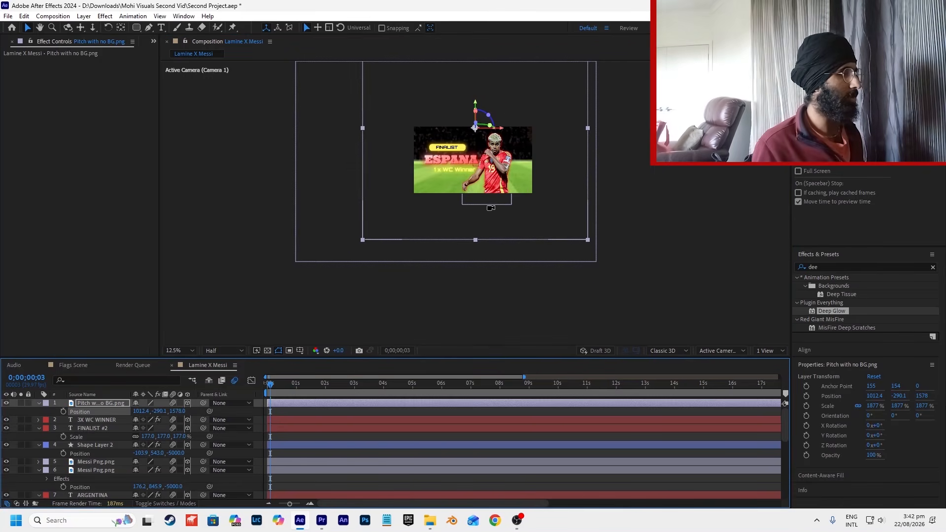
pyautogui.moveTo(491, 213); pyautogui.dragTo(487, 258)
pyautogui.scroll(1, 488, 224)
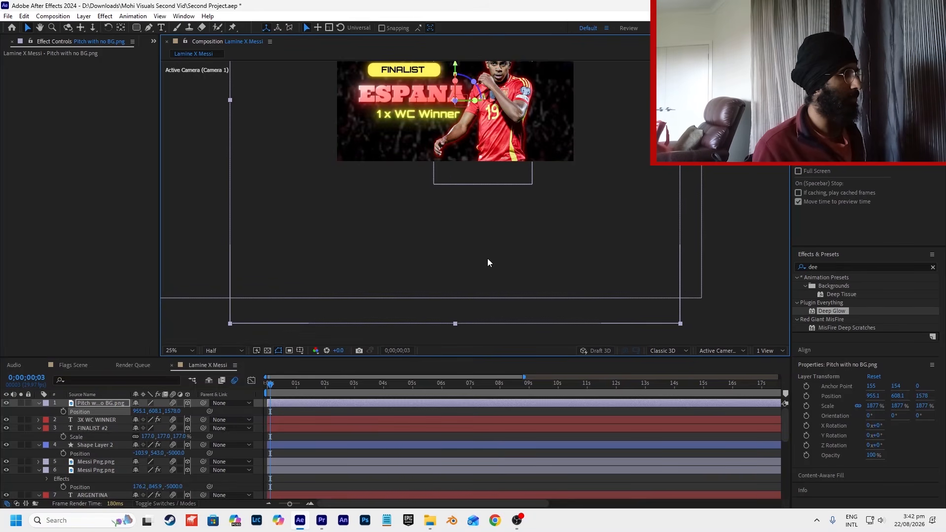
pyautogui.scroll(-1, 486, 256)
# Step: At 0;00;03;04, stretch the pitch layer horizontally to about 3235% so it spans the frame, and save the project
pyautogui.click(330, 391)
pyautogui.moveTo(338, 390); pyautogui.dragTo(350, 392)
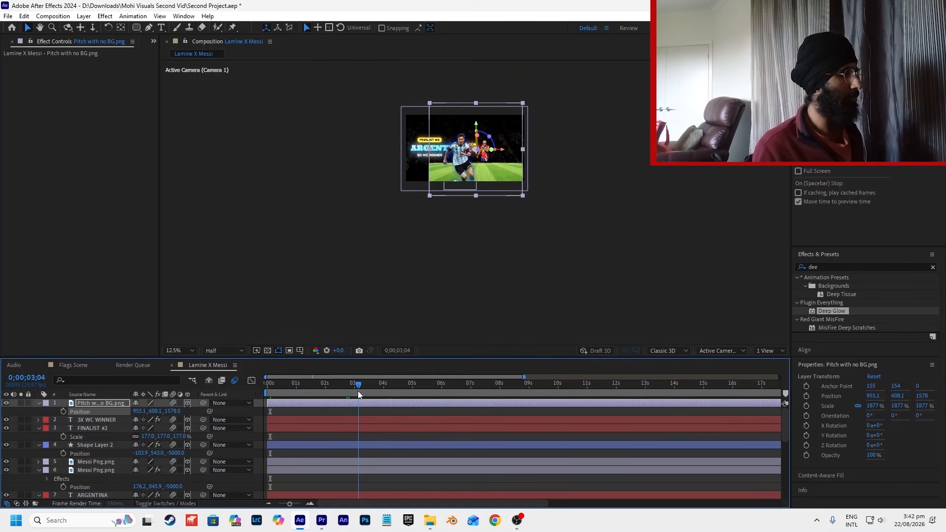
pyautogui.click(358, 391)
pyautogui.press('s')
pyautogui.scroll(1, 429, 145)
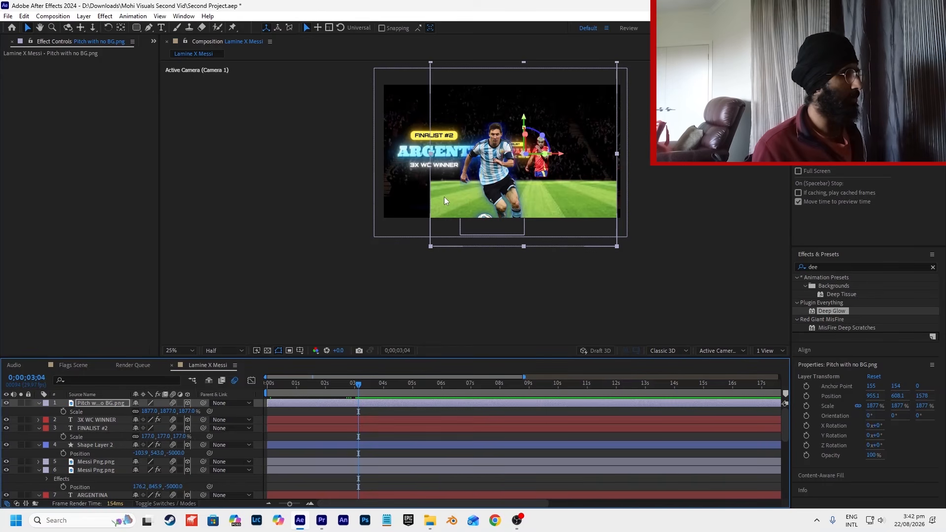
pyautogui.moveTo(412, 157); pyautogui.dragTo(362, 155)
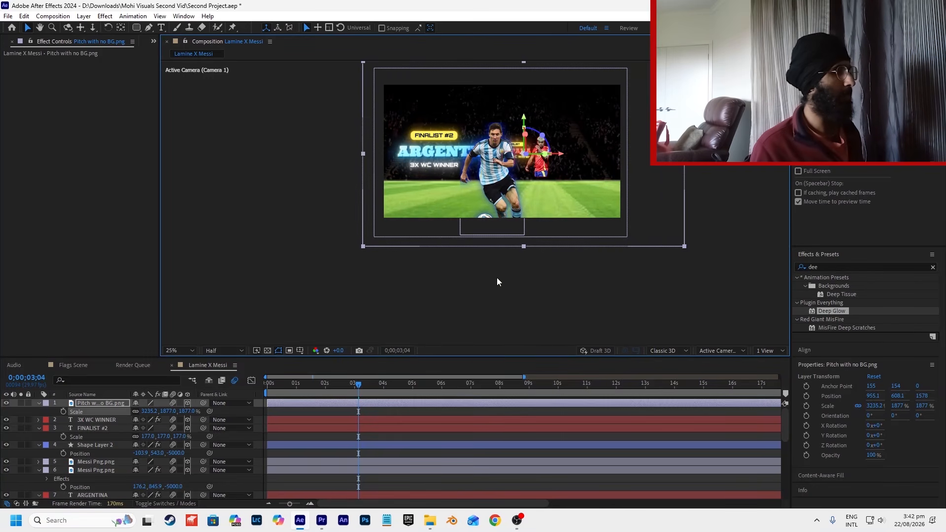
pyautogui.click(497, 277)
pyautogui.scroll(2, 535, 141)
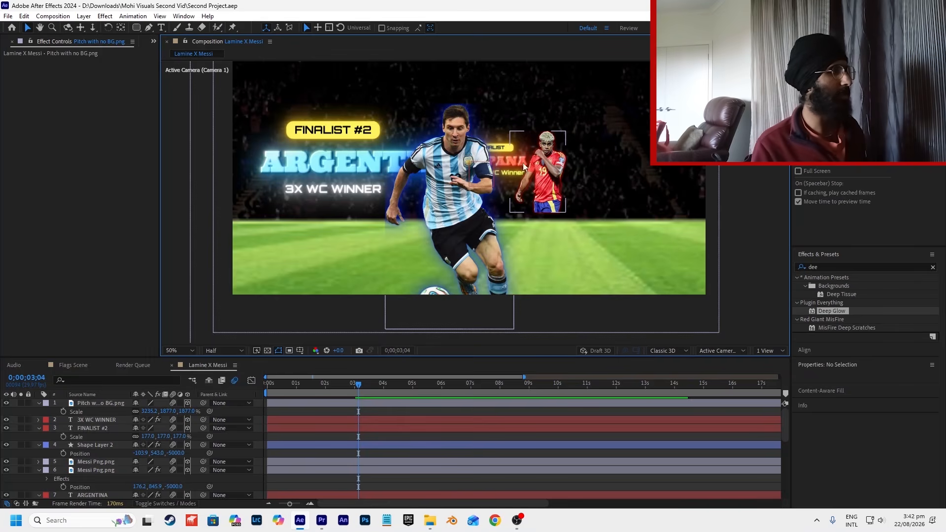
# Step: Compare the early pitch view with the reference reel in Premiere Pro, and return to the pull-back around 0;00;02;25
pyautogui.click(298, 386)
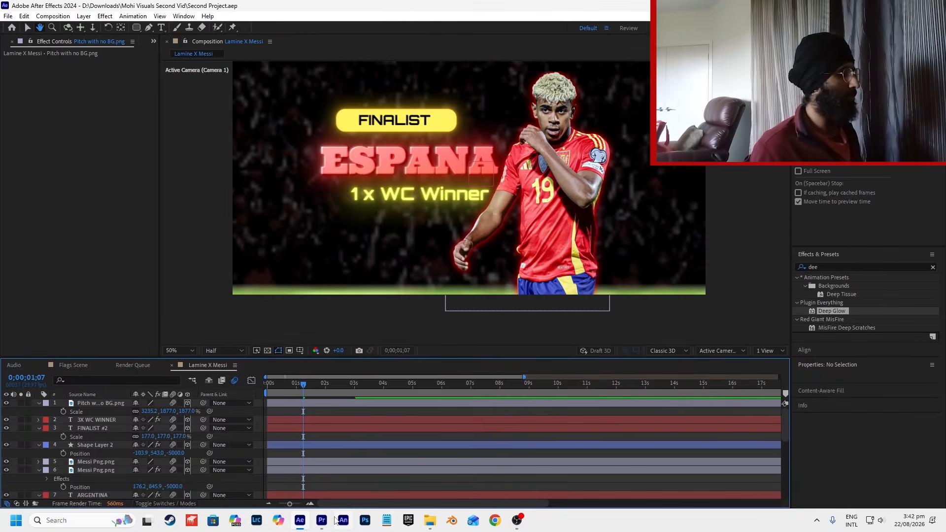
pyautogui.click(318, 522)
pyautogui.moveTo(532, 333)
pyautogui.mouseDown()
pyautogui.moveTo(473, 340)
pyautogui.moveTo(518, 341)
pyautogui.mouseUp()
pyautogui.hotkey('alt', 'Tab')
pyautogui.moveTo(306, 390); pyautogui.dragTo(349, 385)
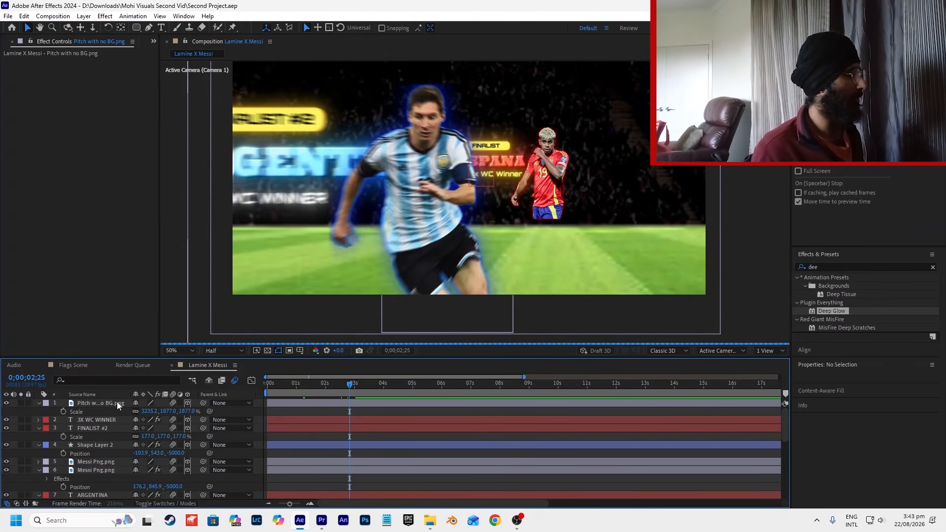
# Step: Cut the pitch layer from the top of the stack, paste it directly above the 1 x WC Winner layer, and save
pyautogui.click(104, 405)
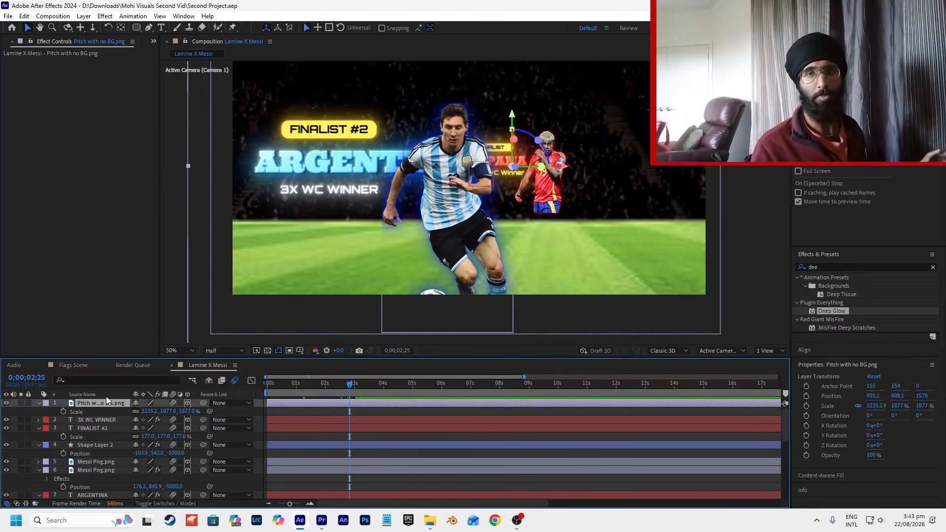
pyautogui.press('Delete')
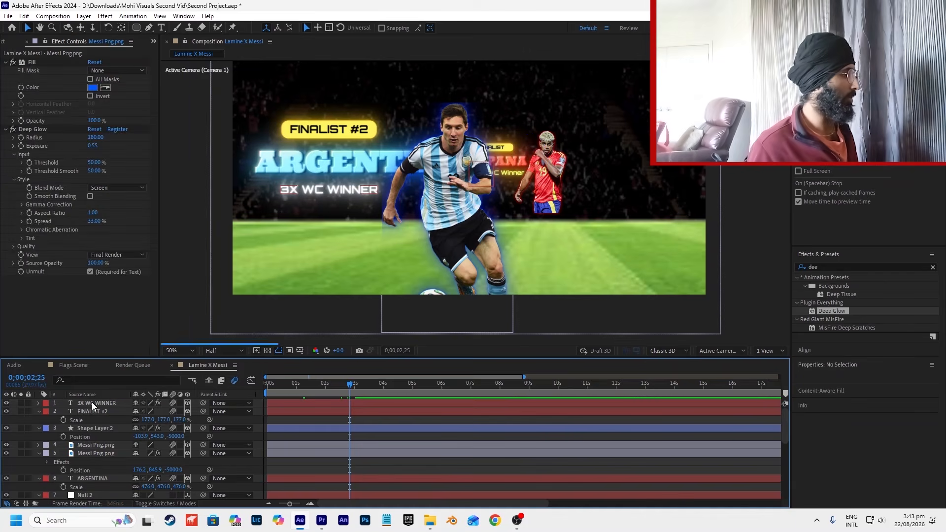
pyautogui.scroll(-3, 96, 413)
pyautogui.click(97, 428)
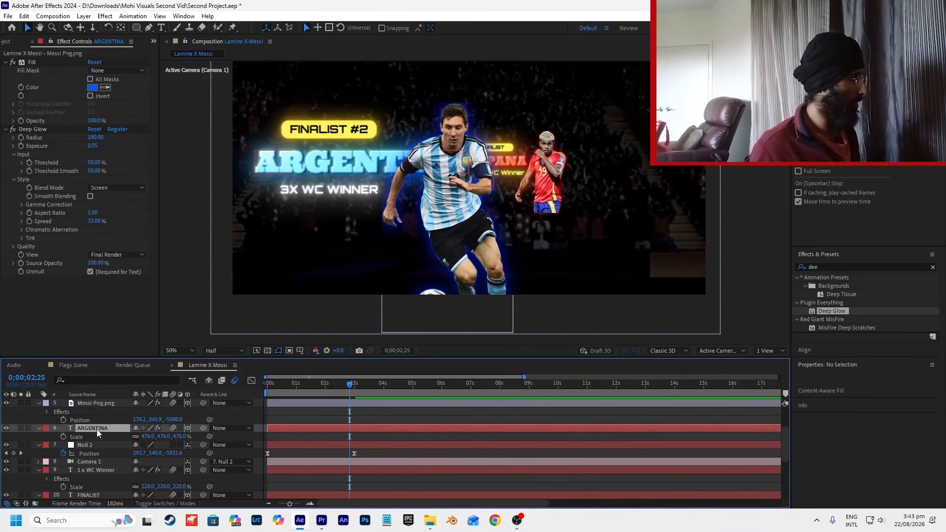
pyautogui.scroll(-1, 97, 444)
pyautogui.click(97, 445)
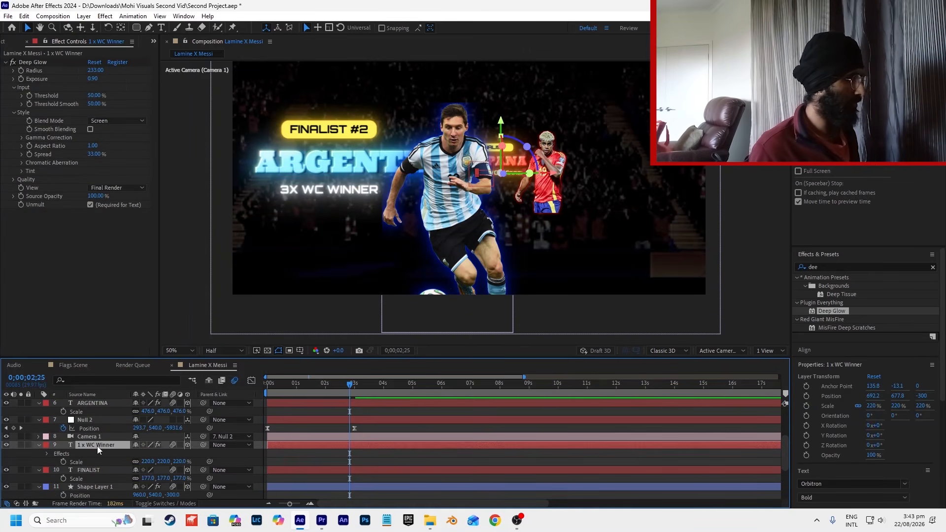
pyautogui.hotkey('ctrl', 'v')
pyautogui.hotkey('ctrl', 's')
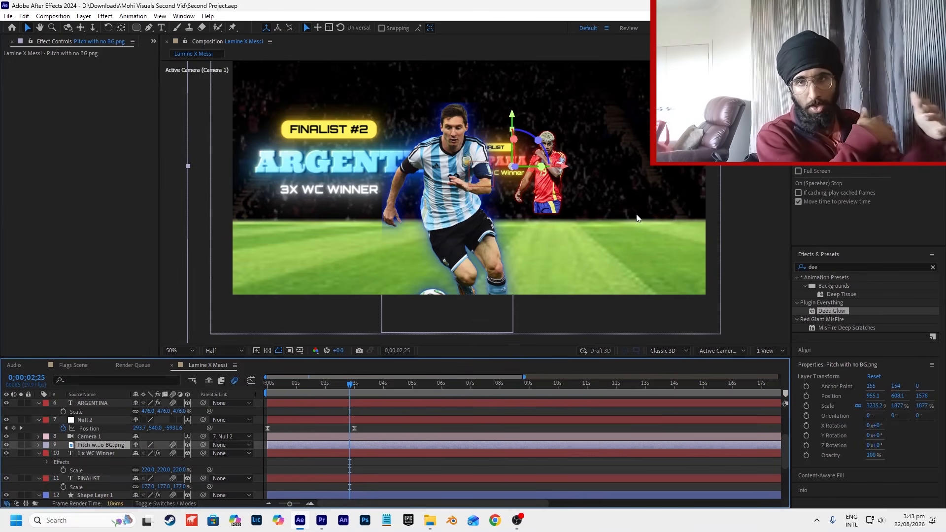
pyautogui.click(745, 198)
pyautogui.scroll(-2, 442, 296)
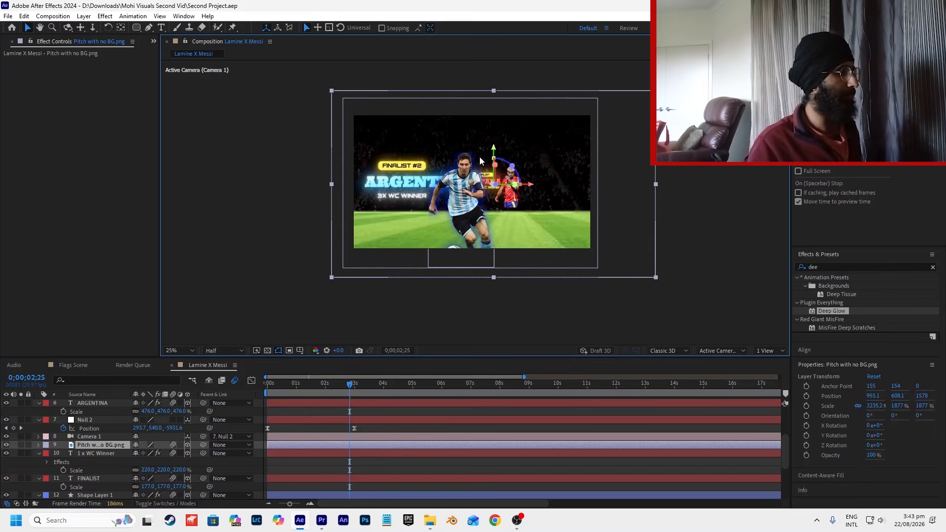
pyautogui.scroll(2, 441, 297)
pyautogui.scroll(-2, 441, 297)
pyautogui.click(441, 397)
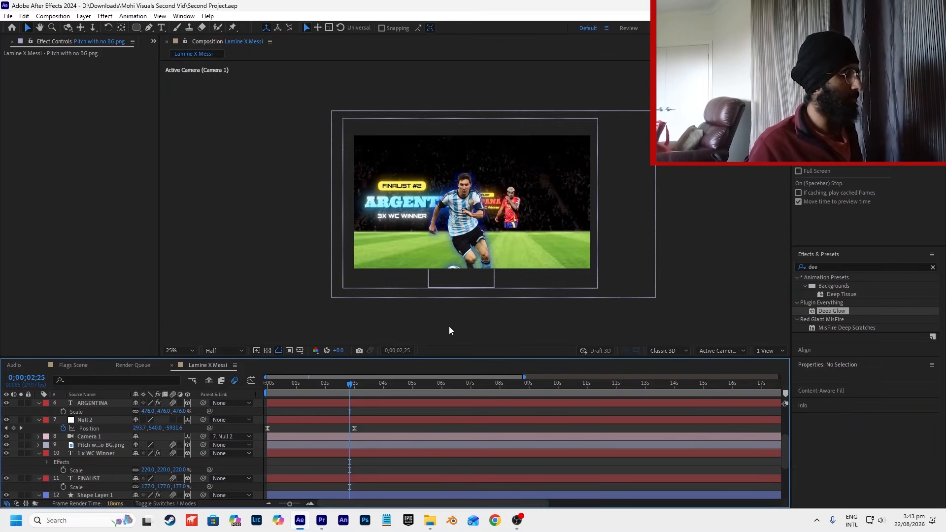
pyautogui.scroll(2, 465, 213)
# Step: Add an adjustment layer directly above the pitch layer, with the playhead at 0;00;01;29
pyautogui.click(324, 384)
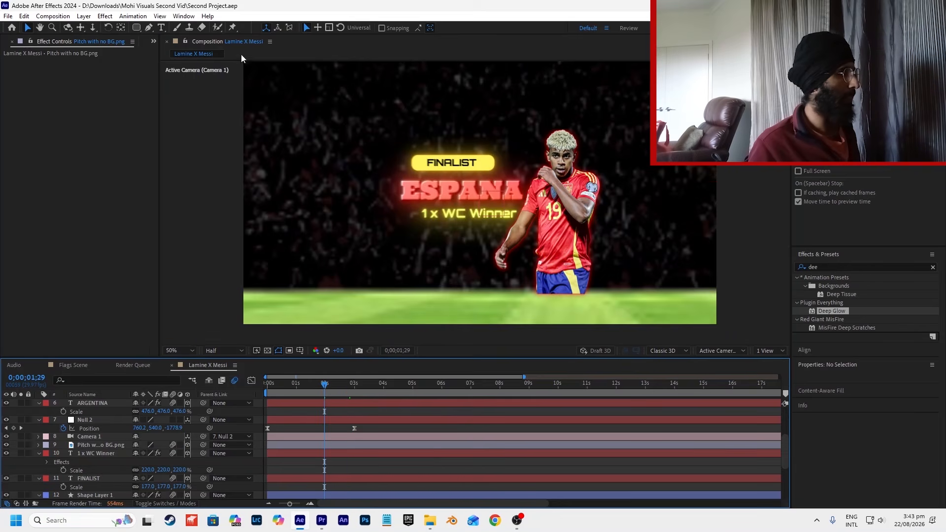
pyautogui.click(78, 445)
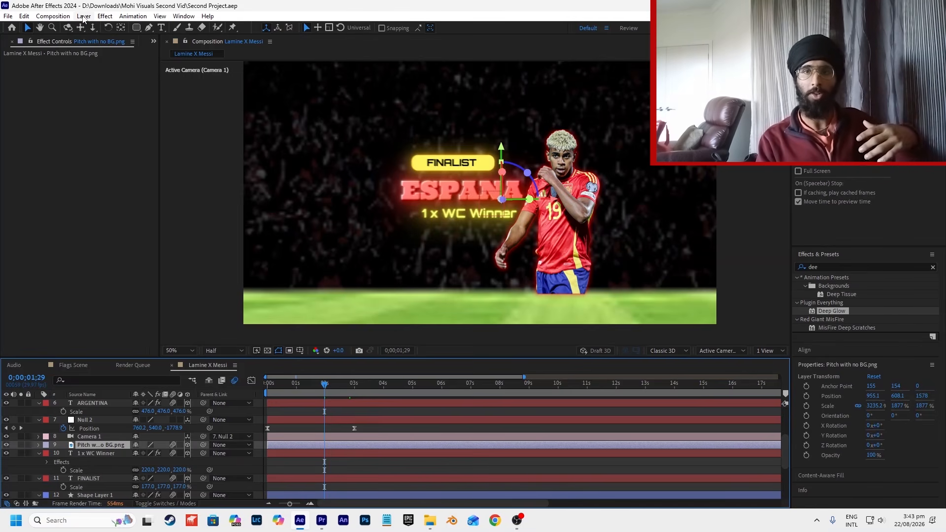
pyautogui.click(103, 16)
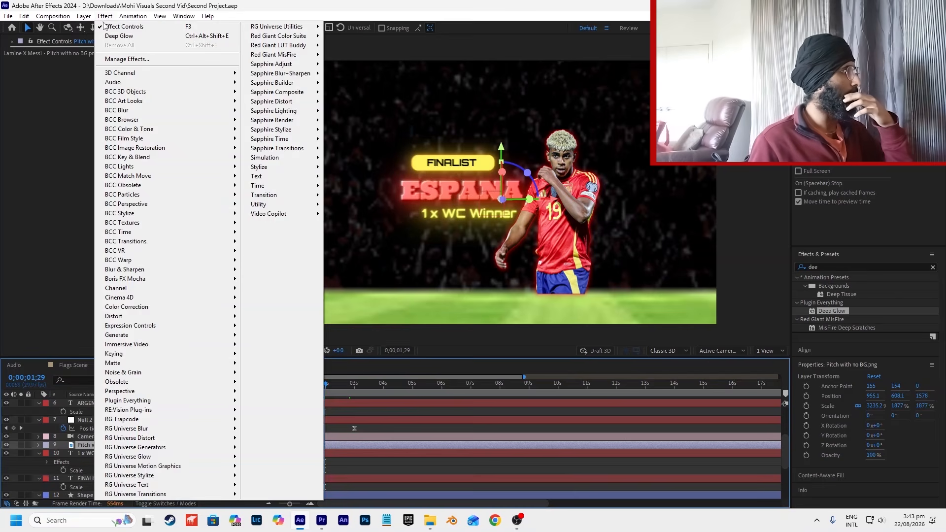
pyautogui.moveTo(83, 16)
pyautogui.click(316, 88)
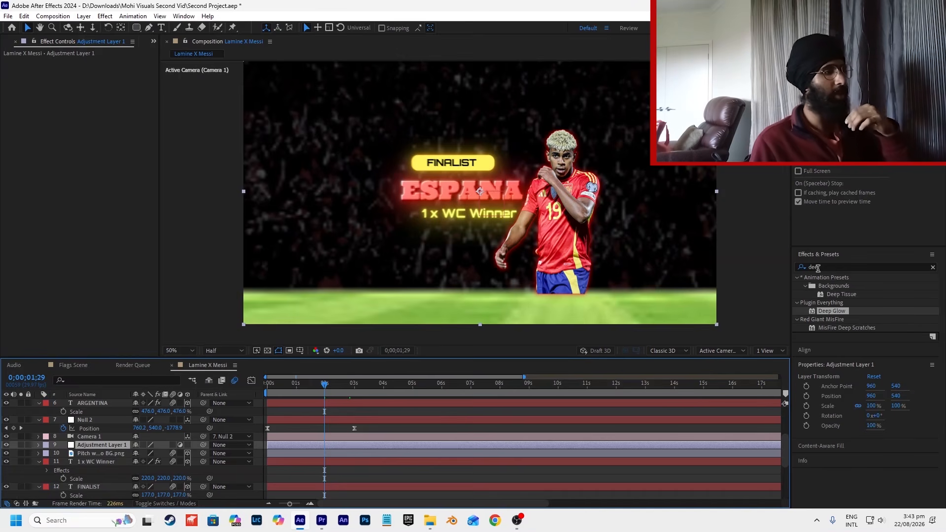
# Step: Apply BCC Fast Lens Blur to the adjustment layer and keyframe its Iris Scale at 0 at 0;00;01;29
pyautogui.click(800, 269)
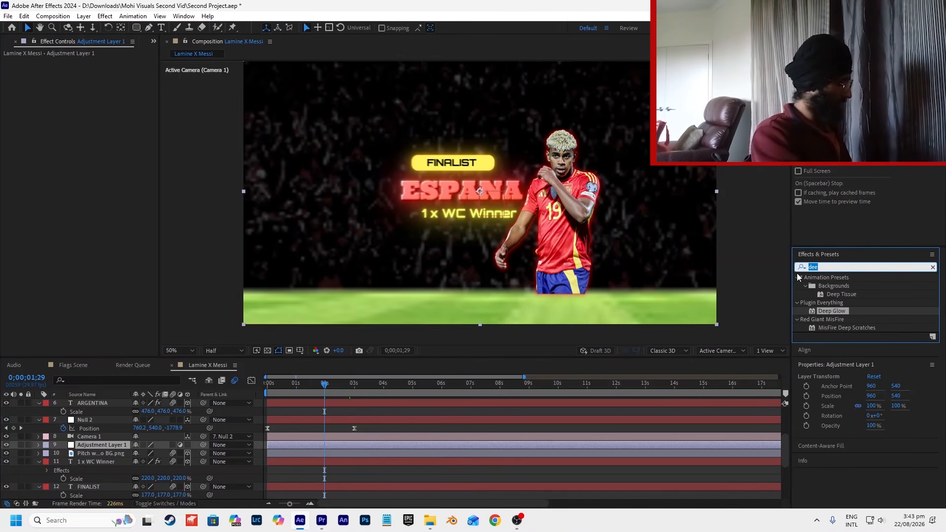
pyautogui.write('blur')
pyautogui.scroll(-5, 868, 377)
pyautogui.moveTo(868, 376); pyautogui.dragTo(319, 447)
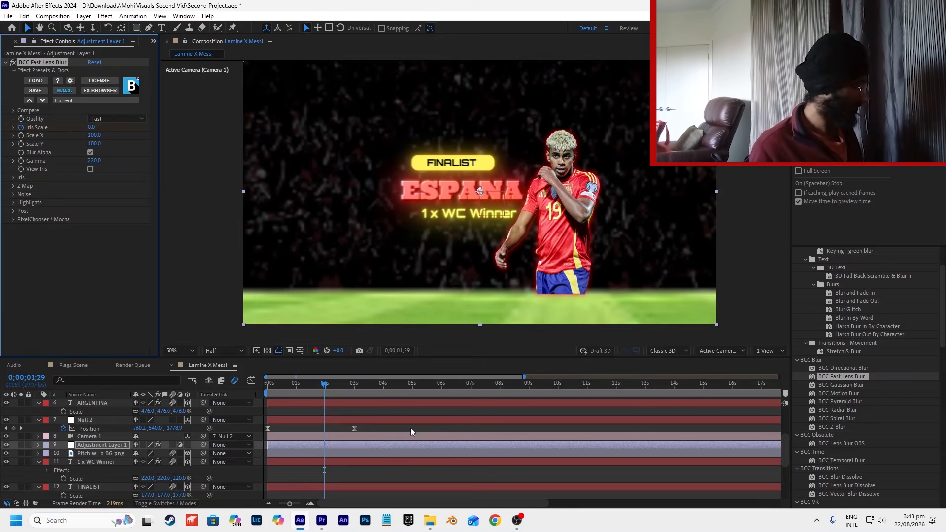
pyautogui.press('u')
# Step: Keyframe the blur's Iris Scale at 0;00;02;21, trying 15 and 10 before settling on 7
pyautogui.moveTo(322, 384); pyautogui.dragTo(345, 387)
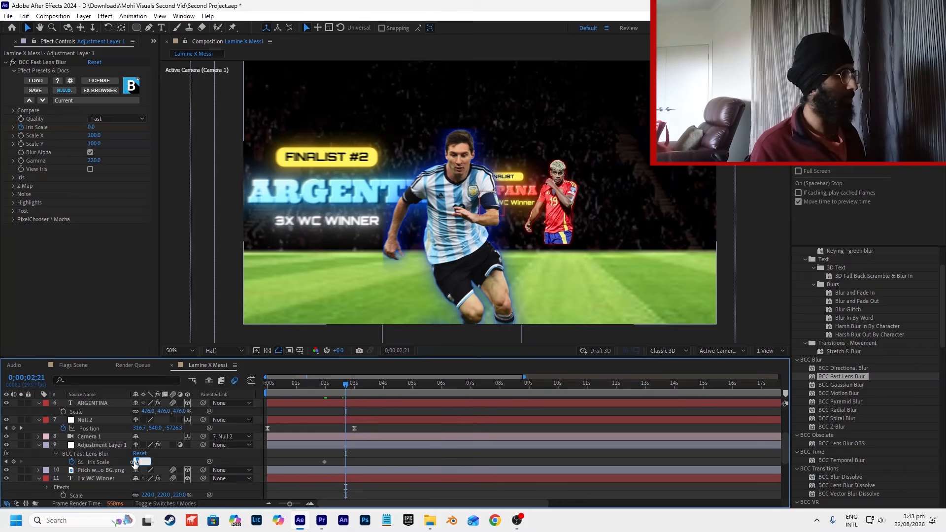
pyautogui.write('15')
pyautogui.press('Return')
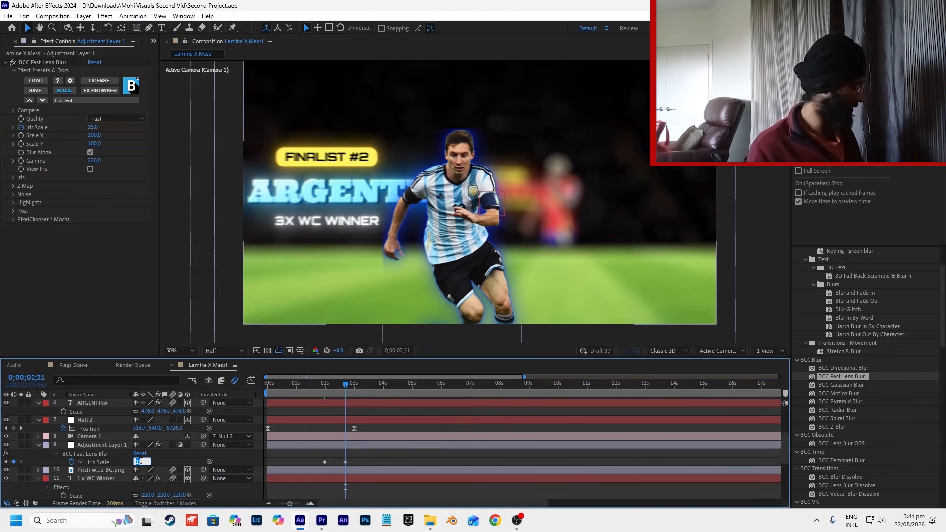
pyautogui.press('Return')
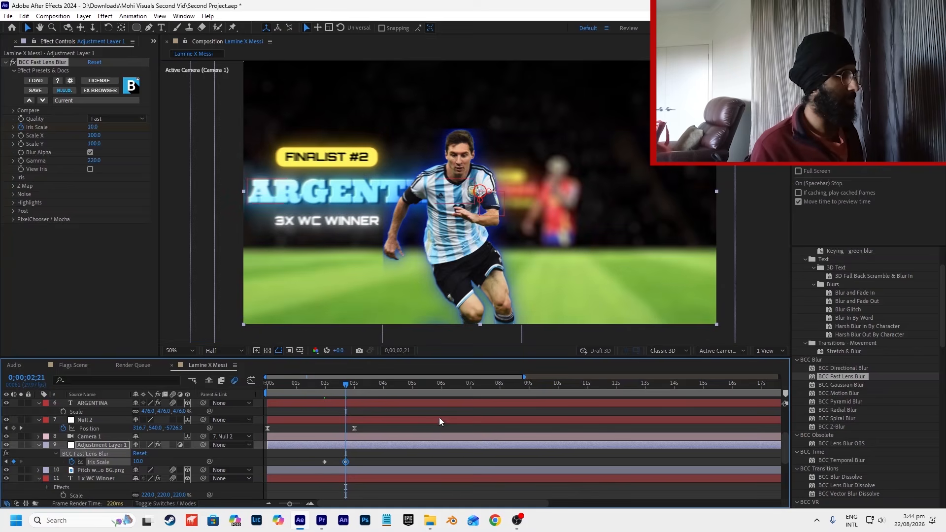
pyautogui.click(144, 463)
pyautogui.write('7')
pyautogui.press('Return')
pyautogui.click(395, 468)
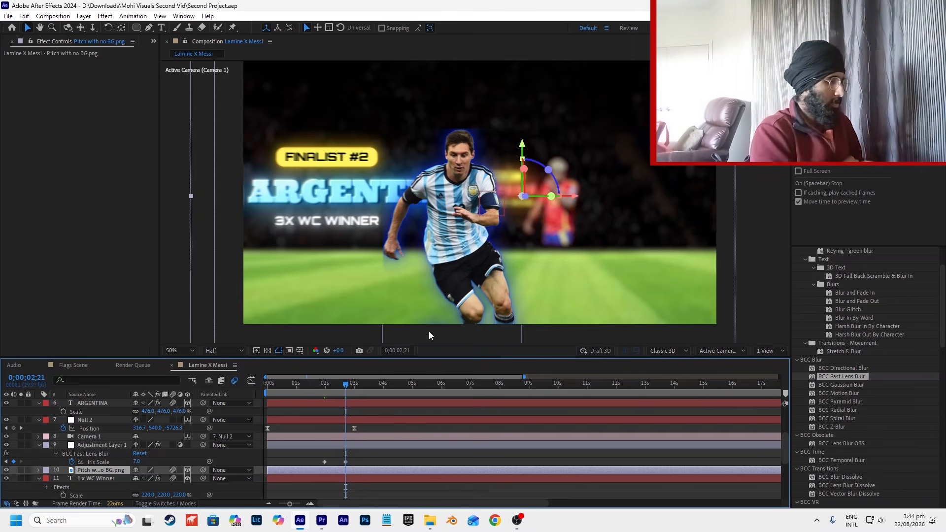
# Step: Check the blurred scene after the pull-back, and review the Argentina shot of the reference reel in Premiere Pro around 00:00:05:00
pyautogui.click(463, 378)
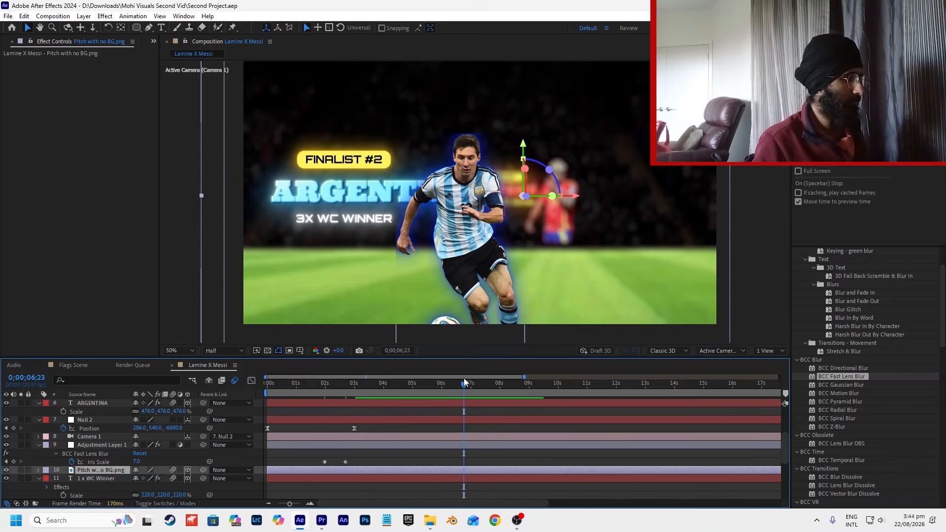
pyautogui.click(351, 384)
pyautogui.click(321, 521)
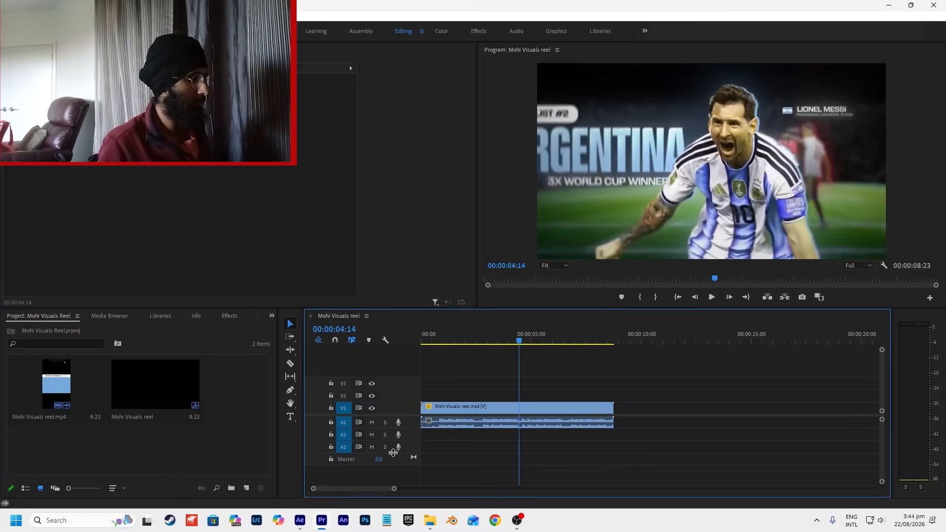
pyautogui.press('space')
pyautogui.moveTo(537, 343); pyautogui.dragTo(537, 341)
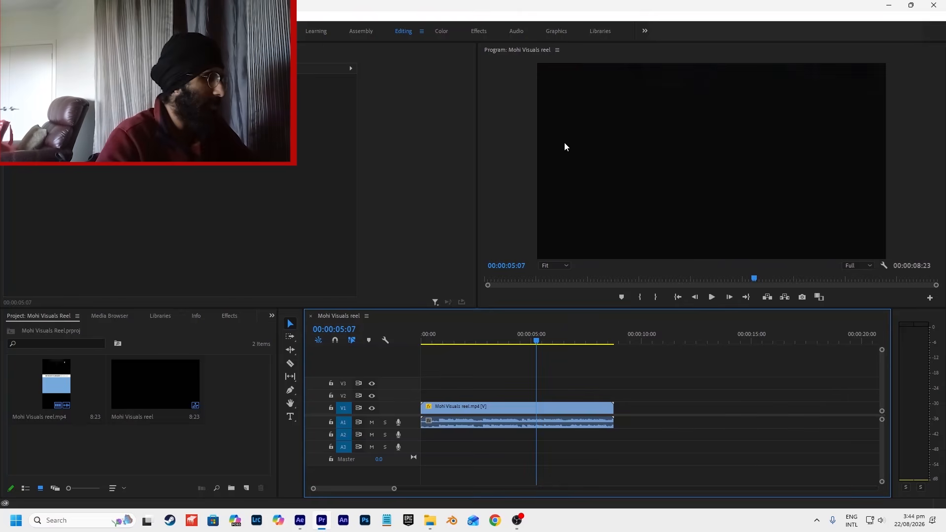
pyautogui.moveTo(543, 333); pyautogui.dragTo(537, 339)
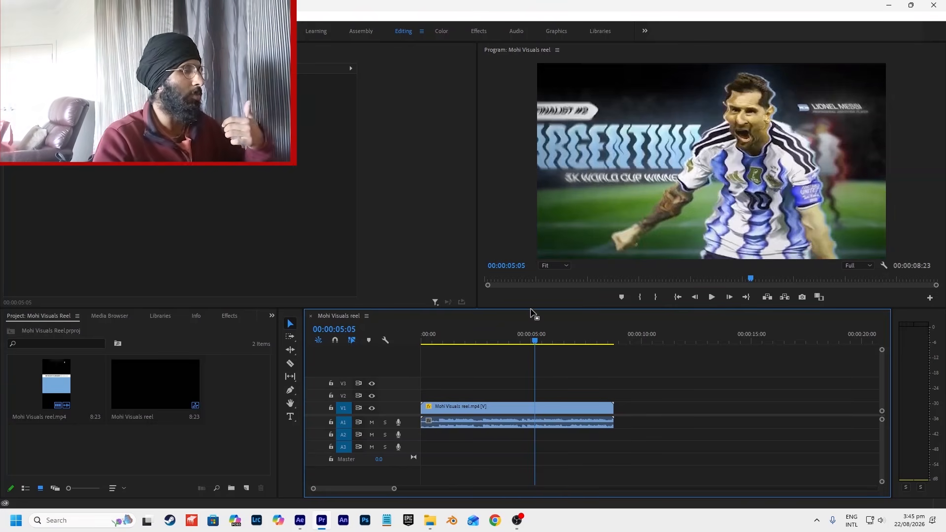
pyautogui.moveTo(540, 336); pyautogui.dragTo(532, 339)
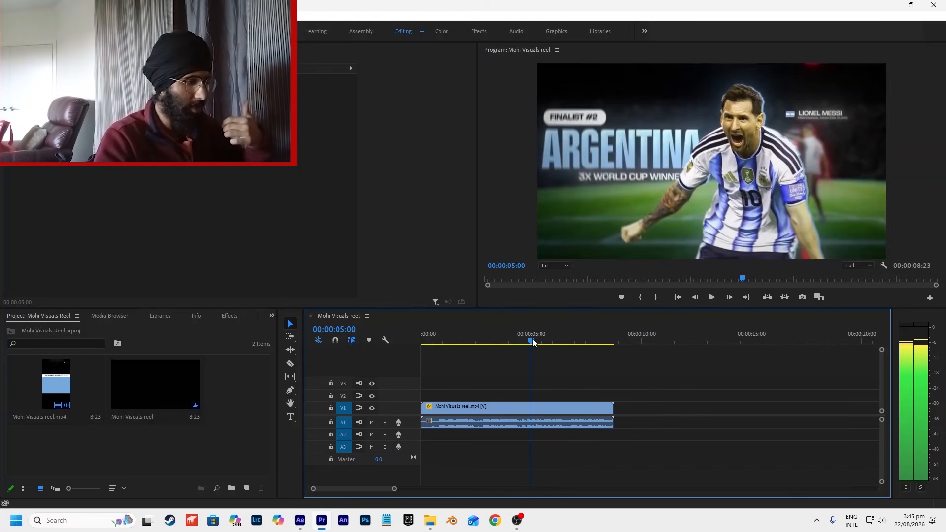
pyautogui.moveTo(532, 338); pyautogui.dragTo(422, 340)
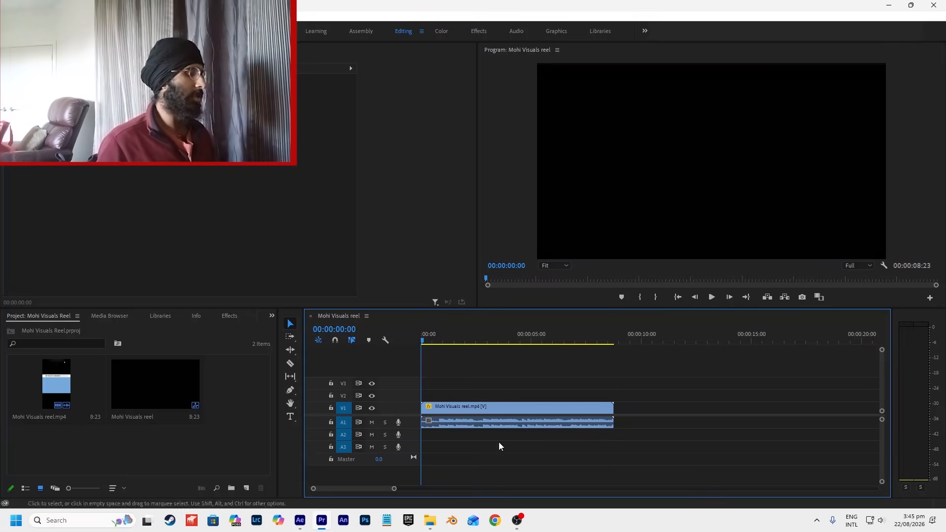
pyautogui.moveTo(516, 520)
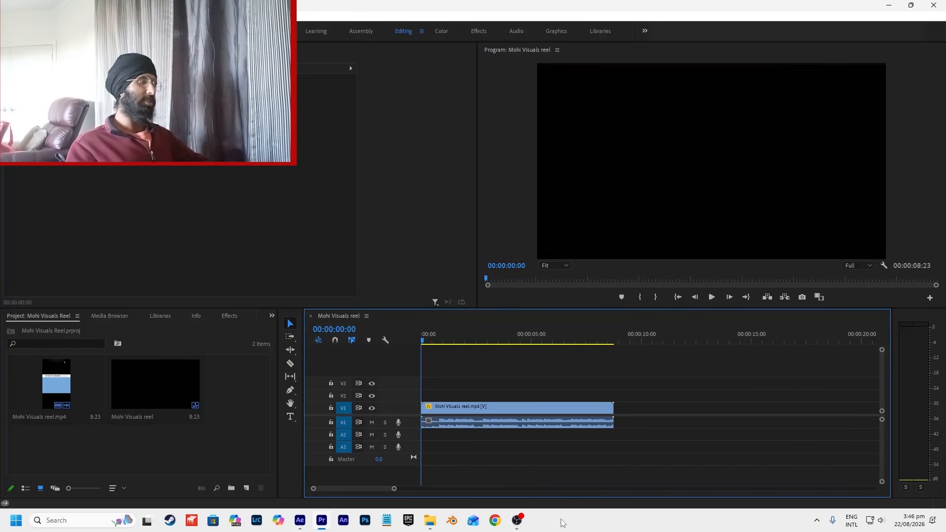
pyautogui.click(517, 521)
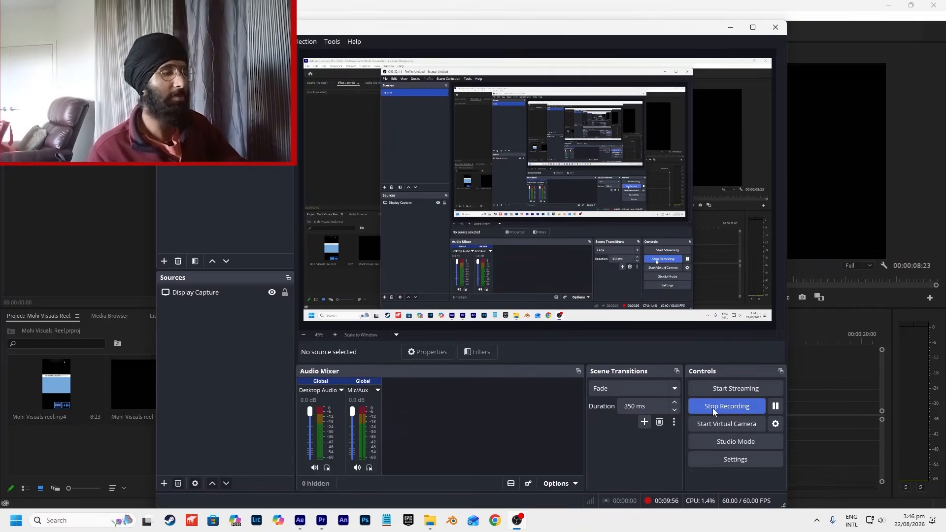